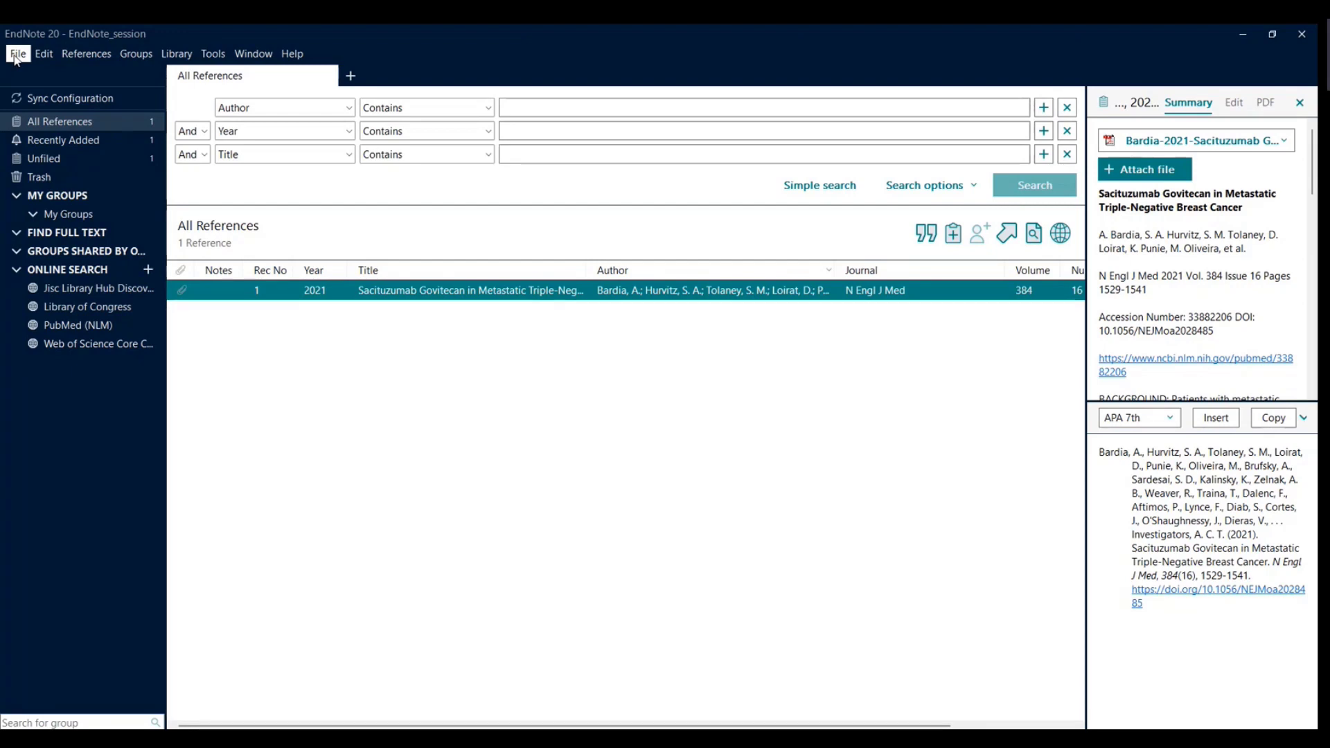
Review the compressed library (.enlx) options without creating a file, and check the library's files on the desktop.
click(16, 55)
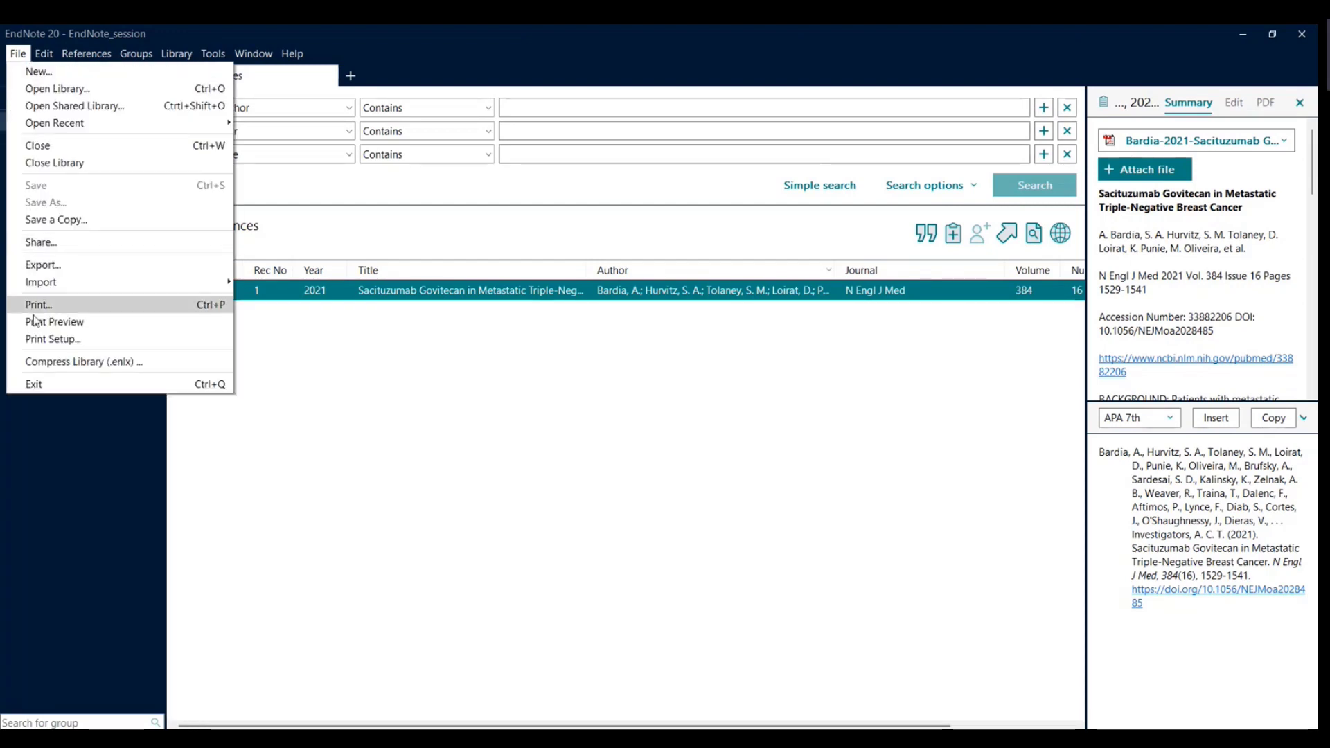
click(43, 362)
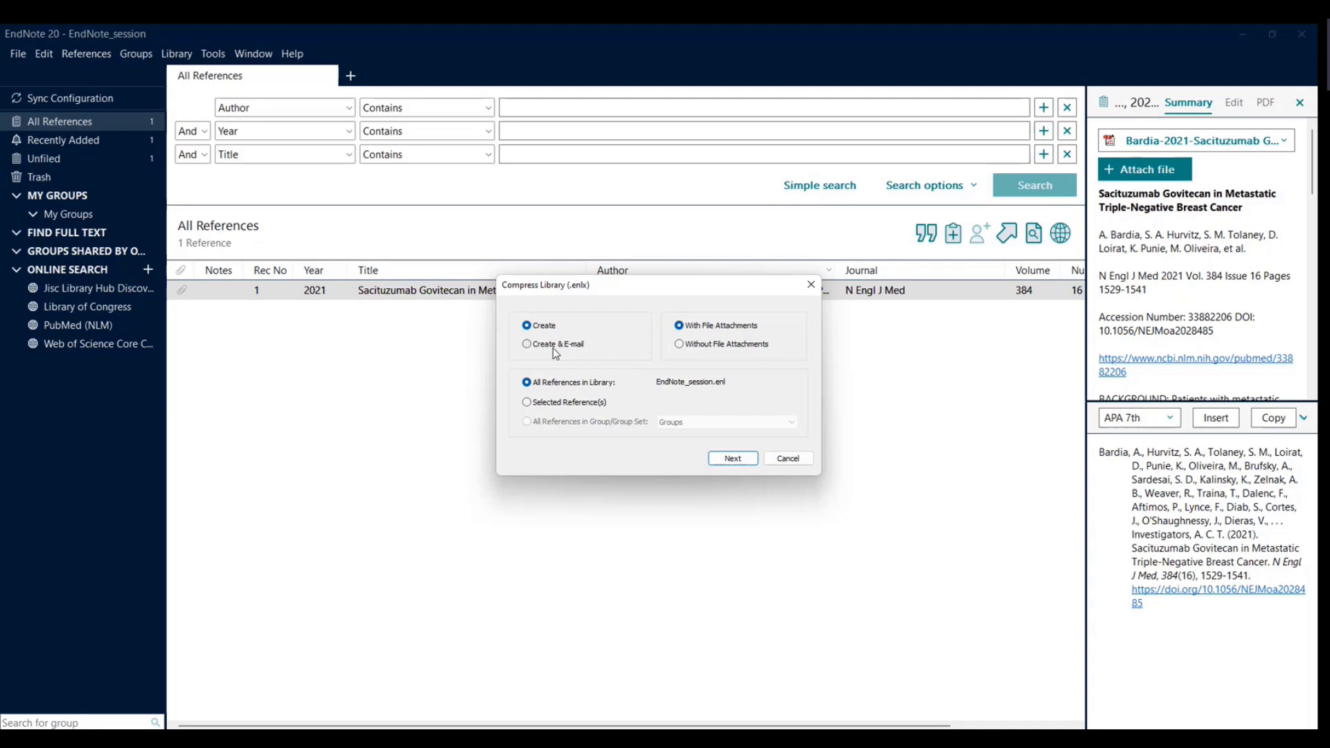
click(788, 458)
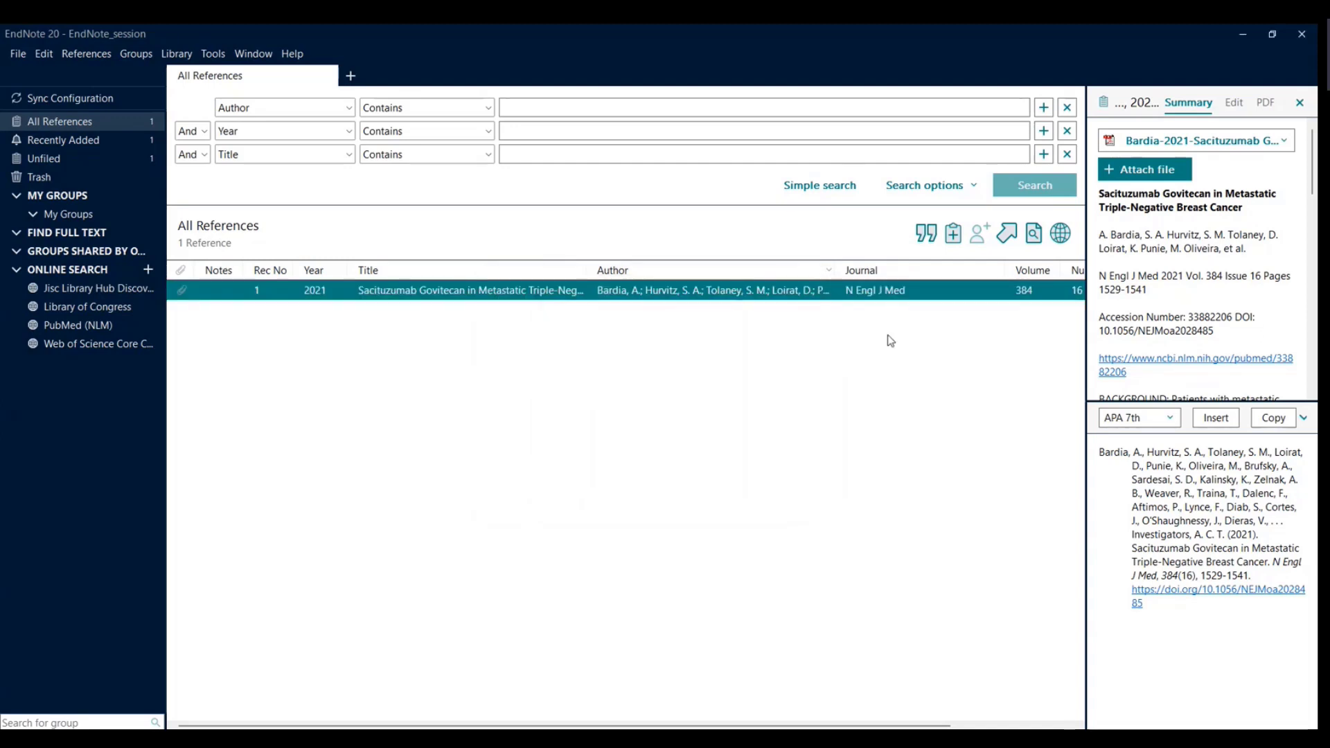
click(1238, 36)
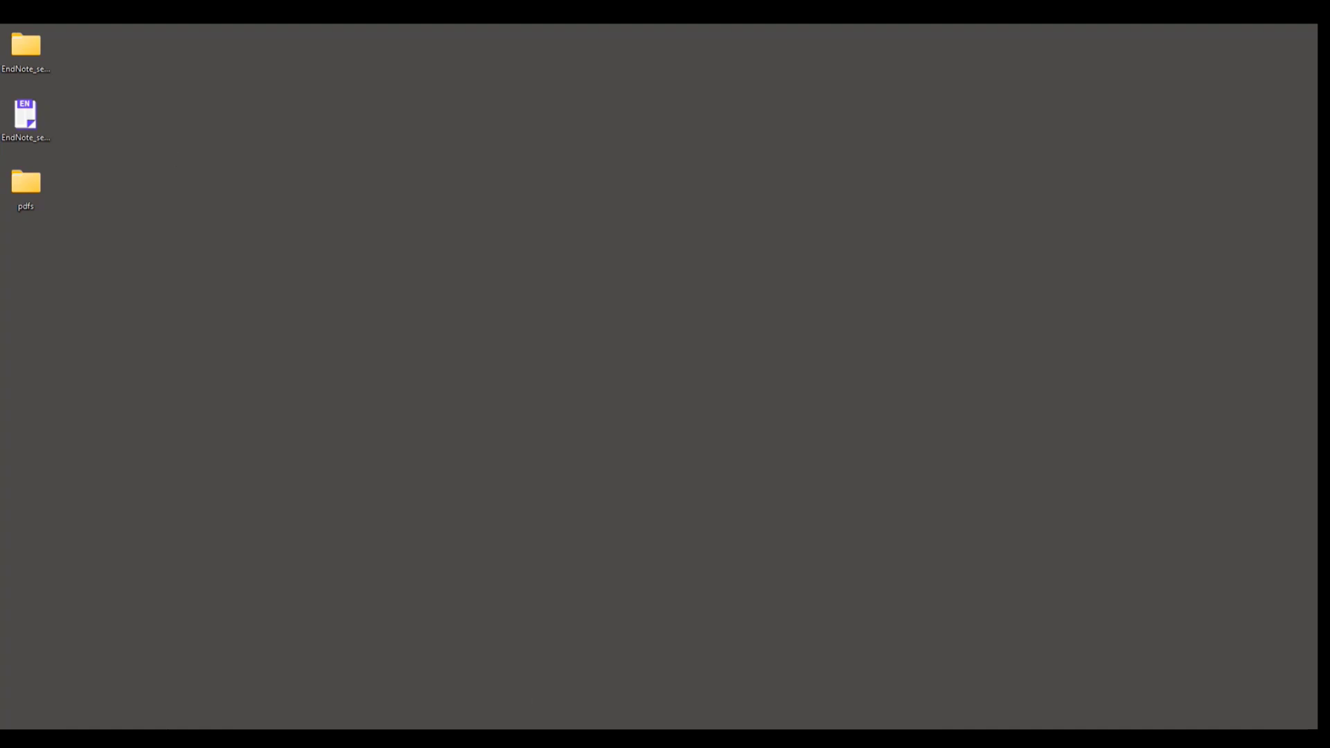
click(629, 739)
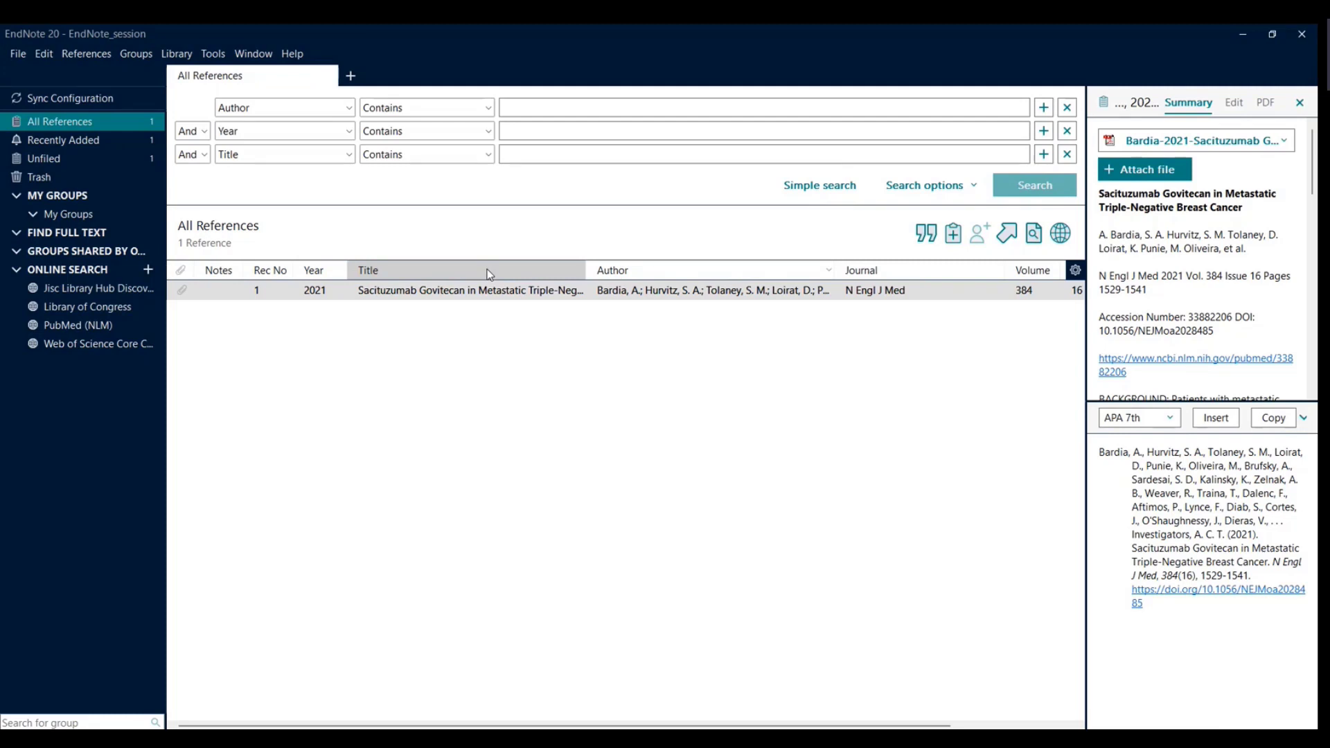
Reorder the reference list columns so that Title comes after Author.
click(488, 269)
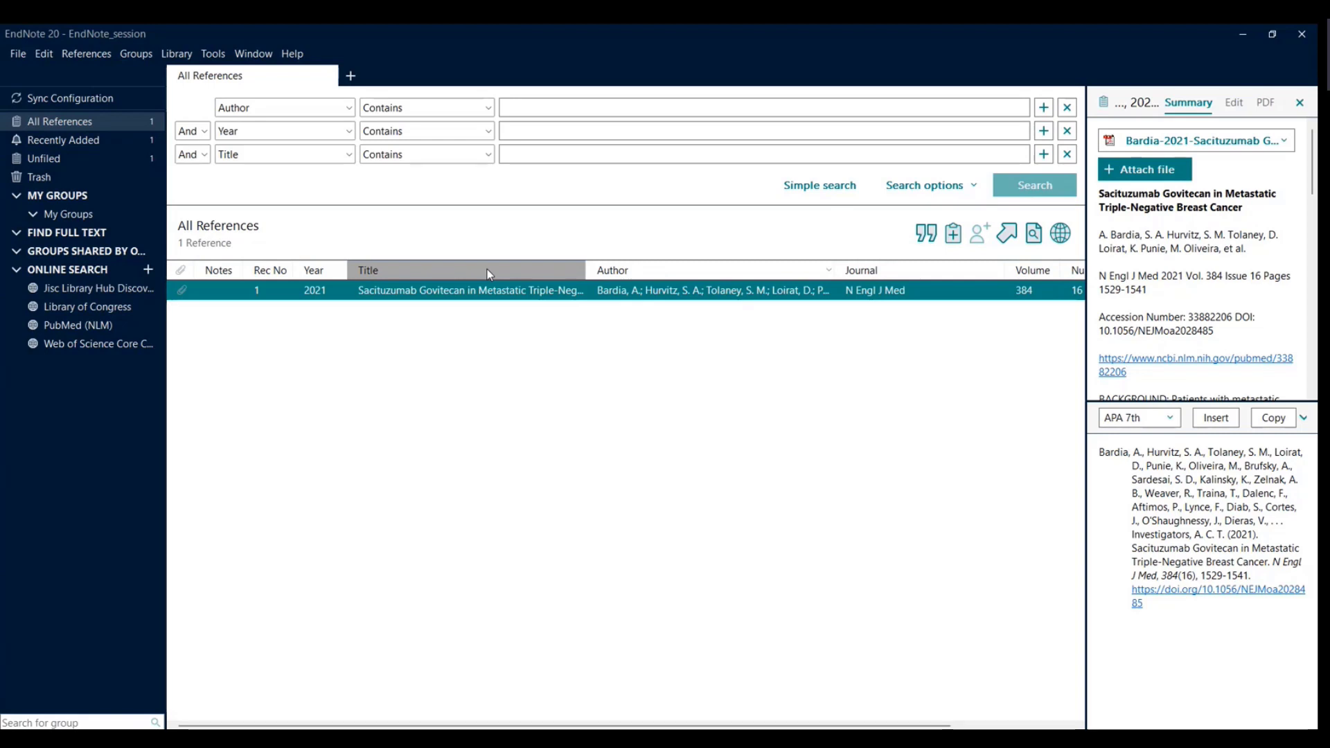
drag(488, 269, 742, 274)
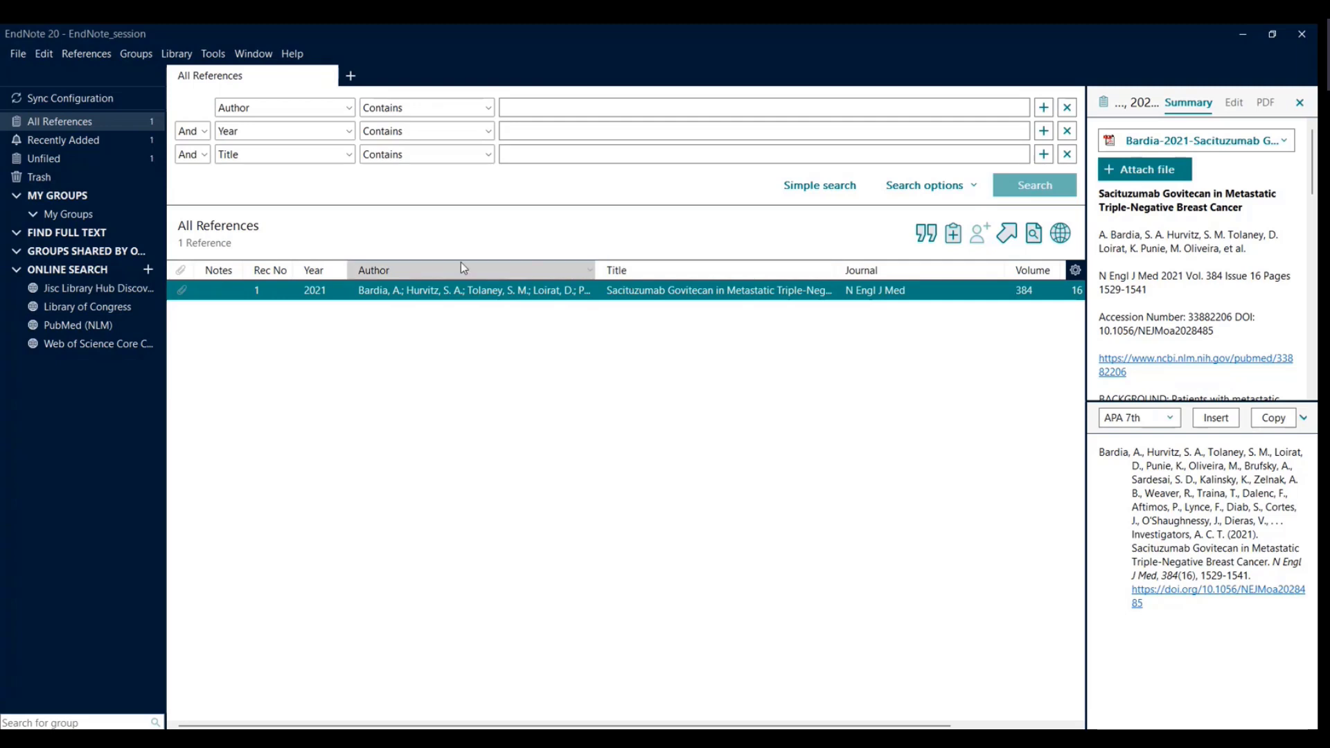
Review which fields can be shown as columns in the reference list.
right_click(655, 276)
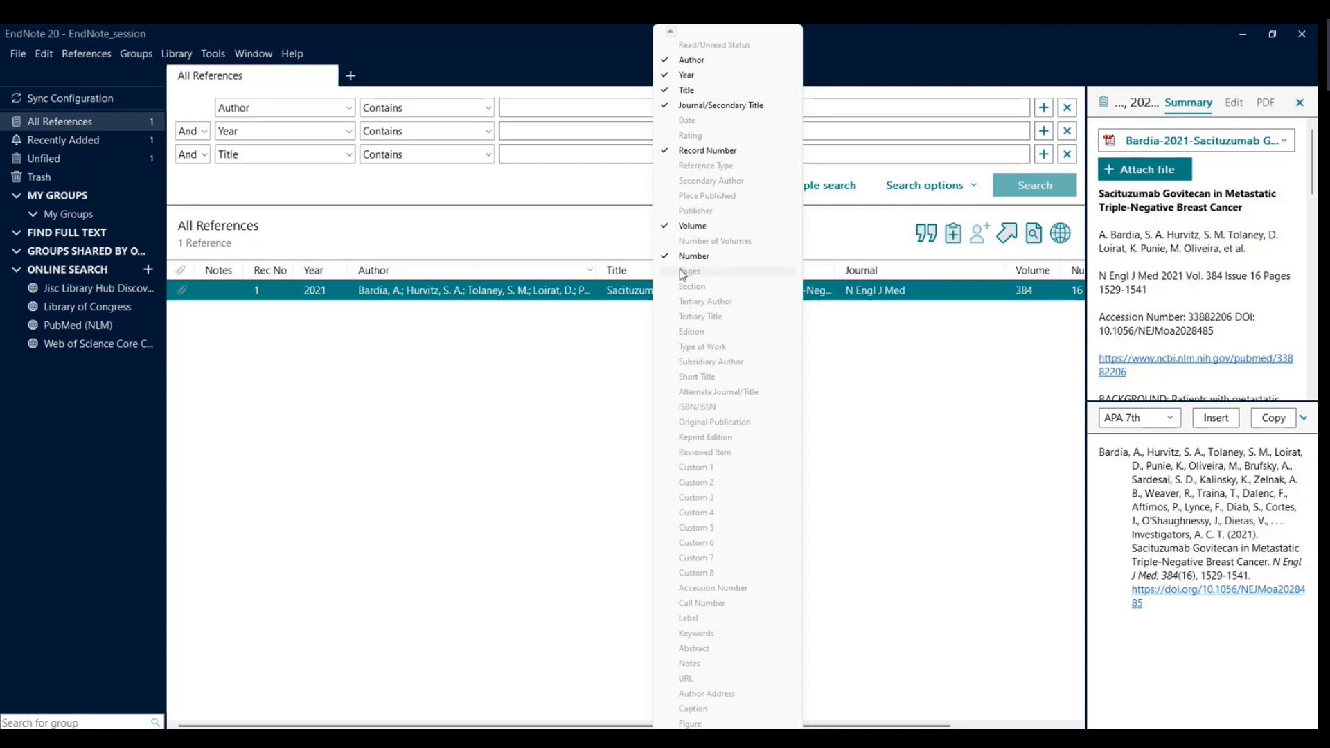
click(610, 335)
click(611, 337)
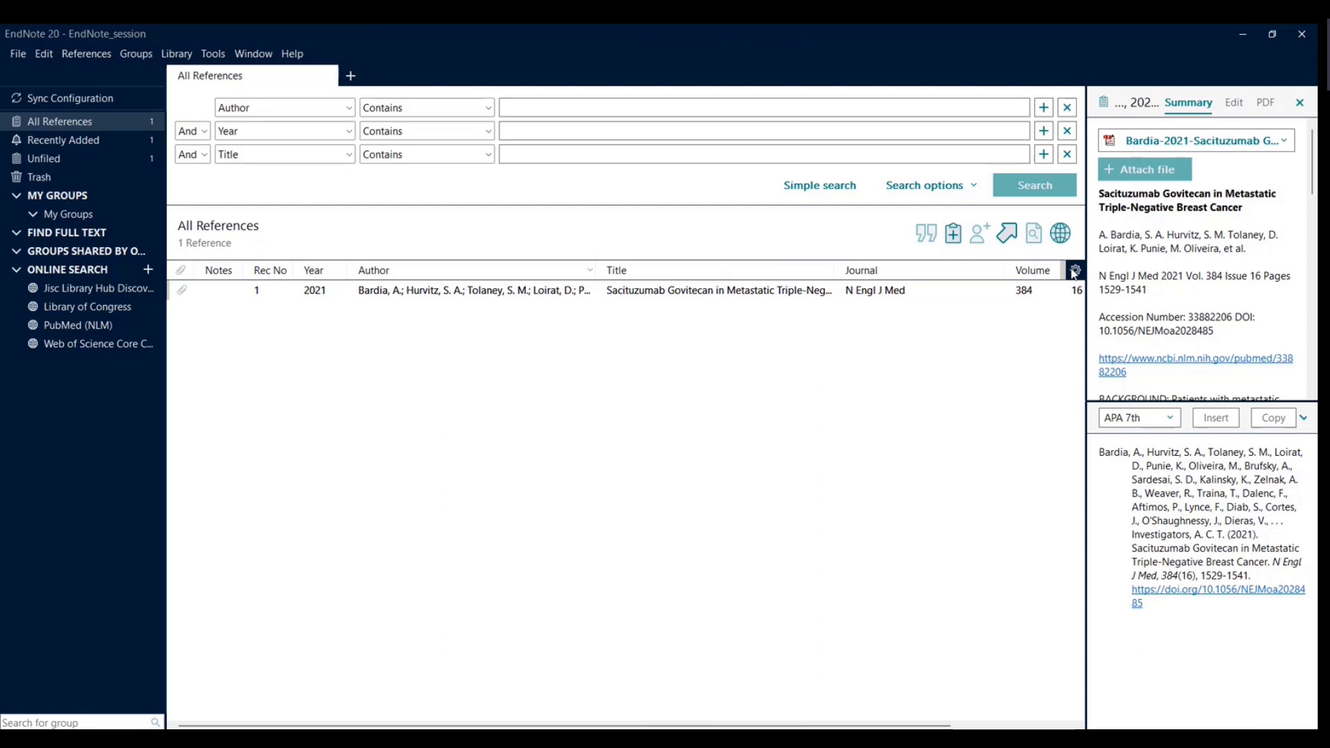
Check the Display Fields preferences for the library window from the column settings and from the general preferences.
click(1076, 272)
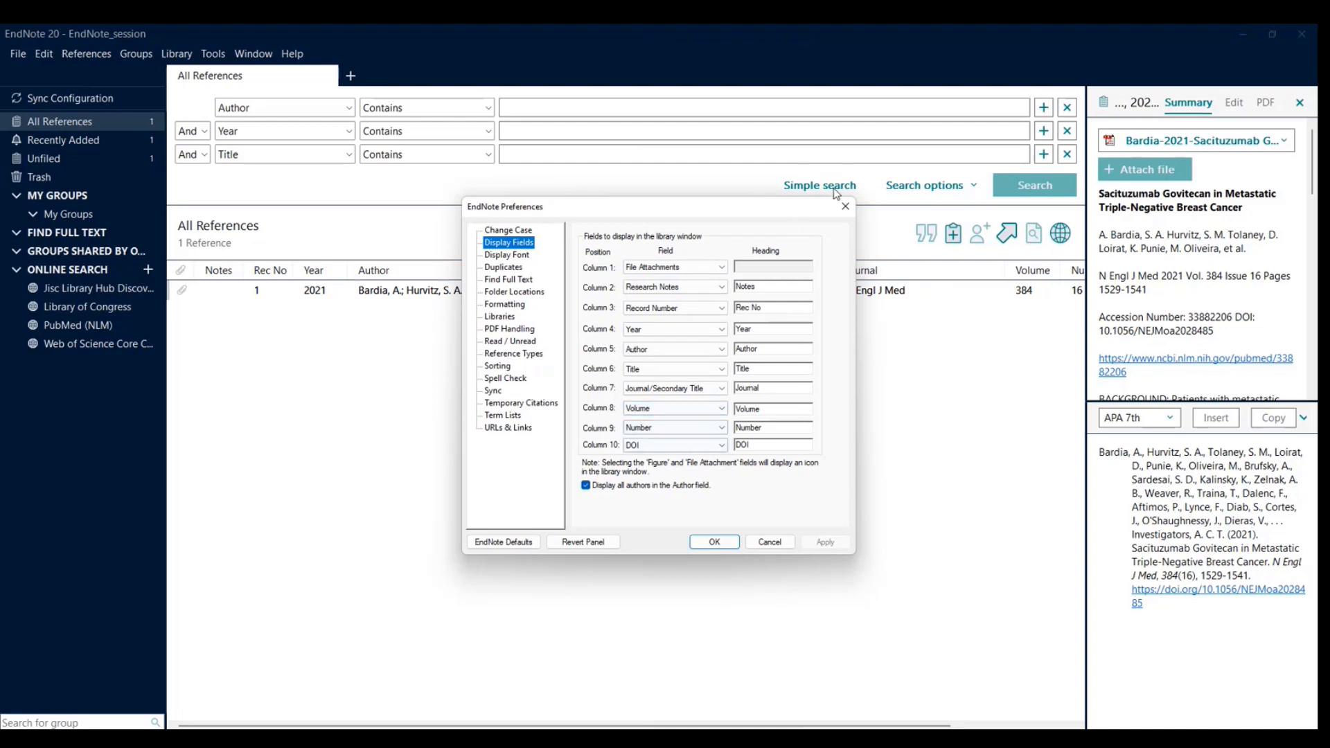
click(847, 206)
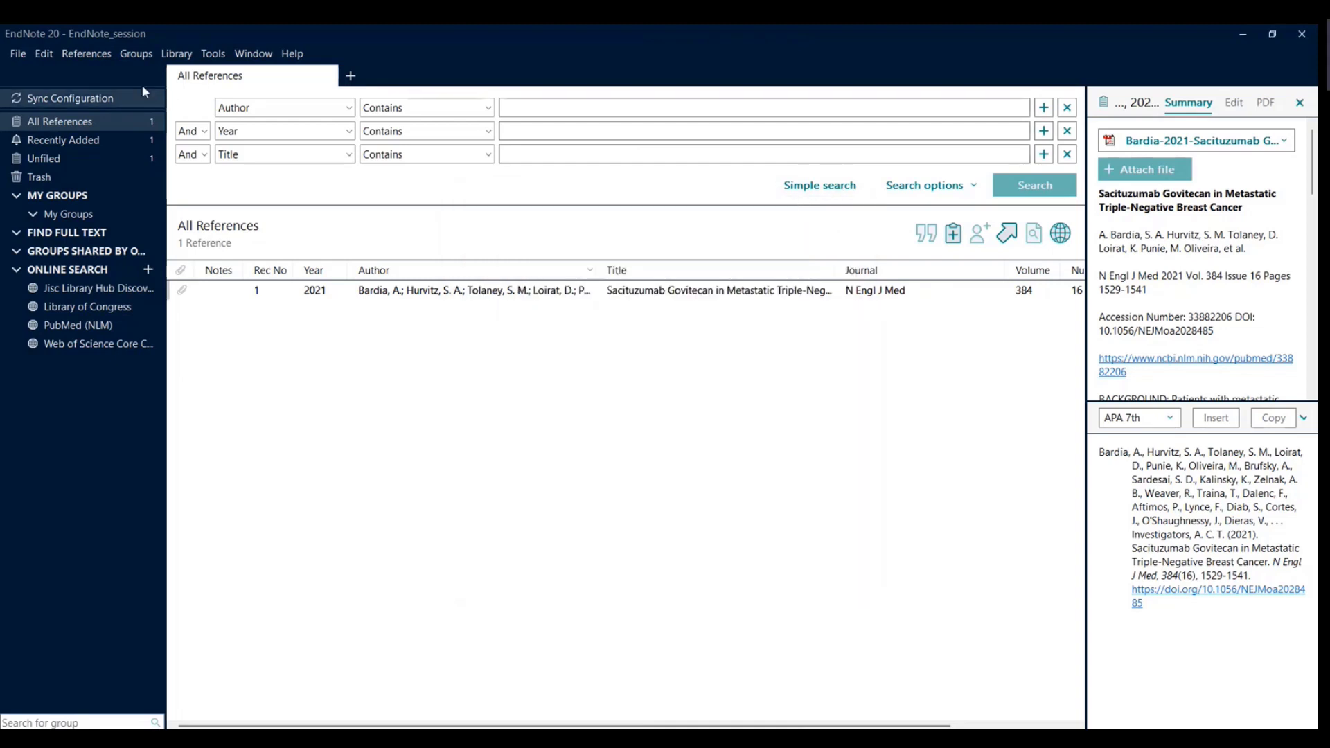
click(43, 54)
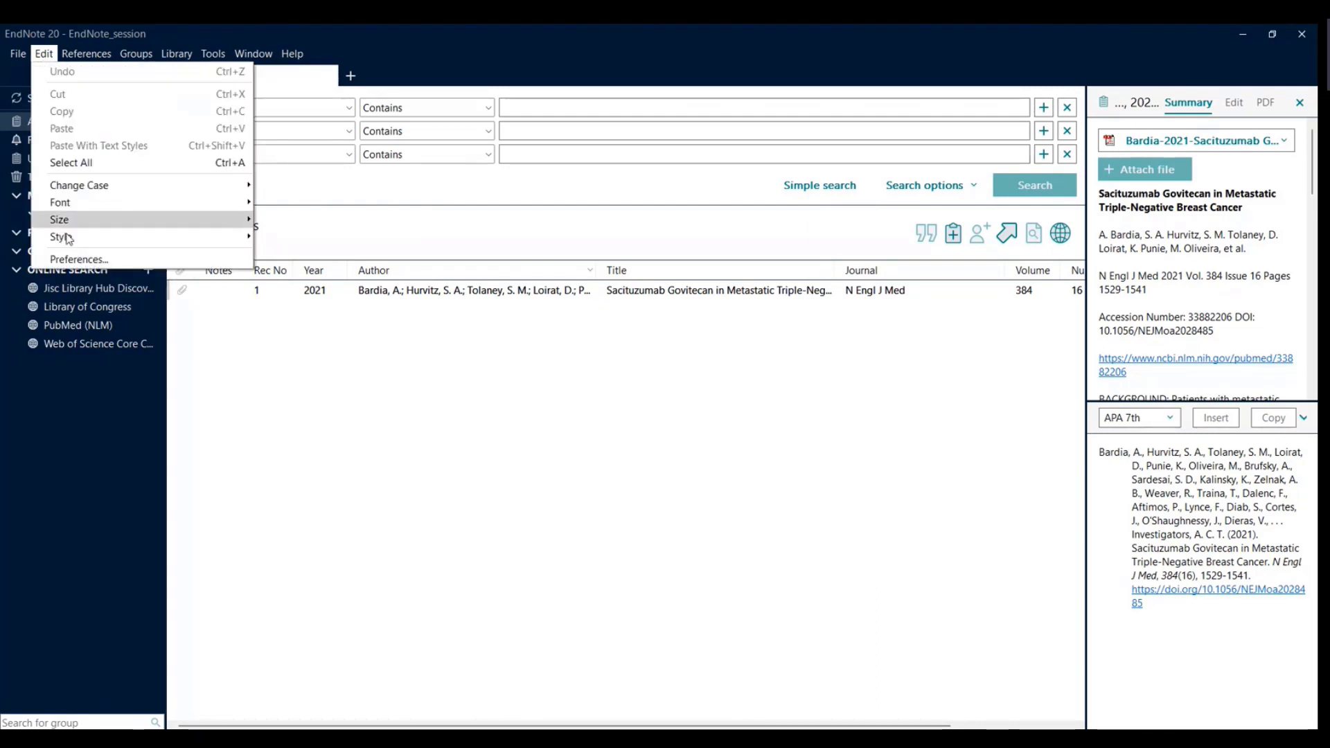
click(64, 259)
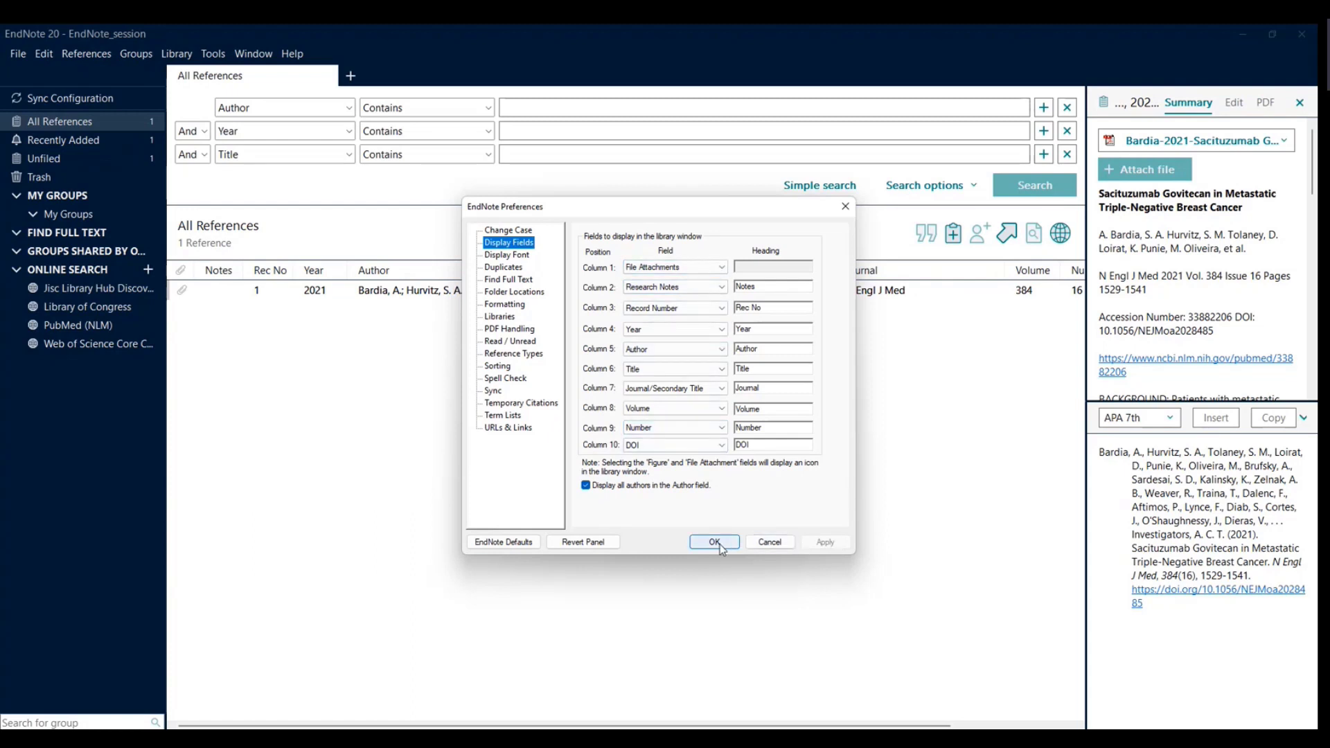
click(845, 206)
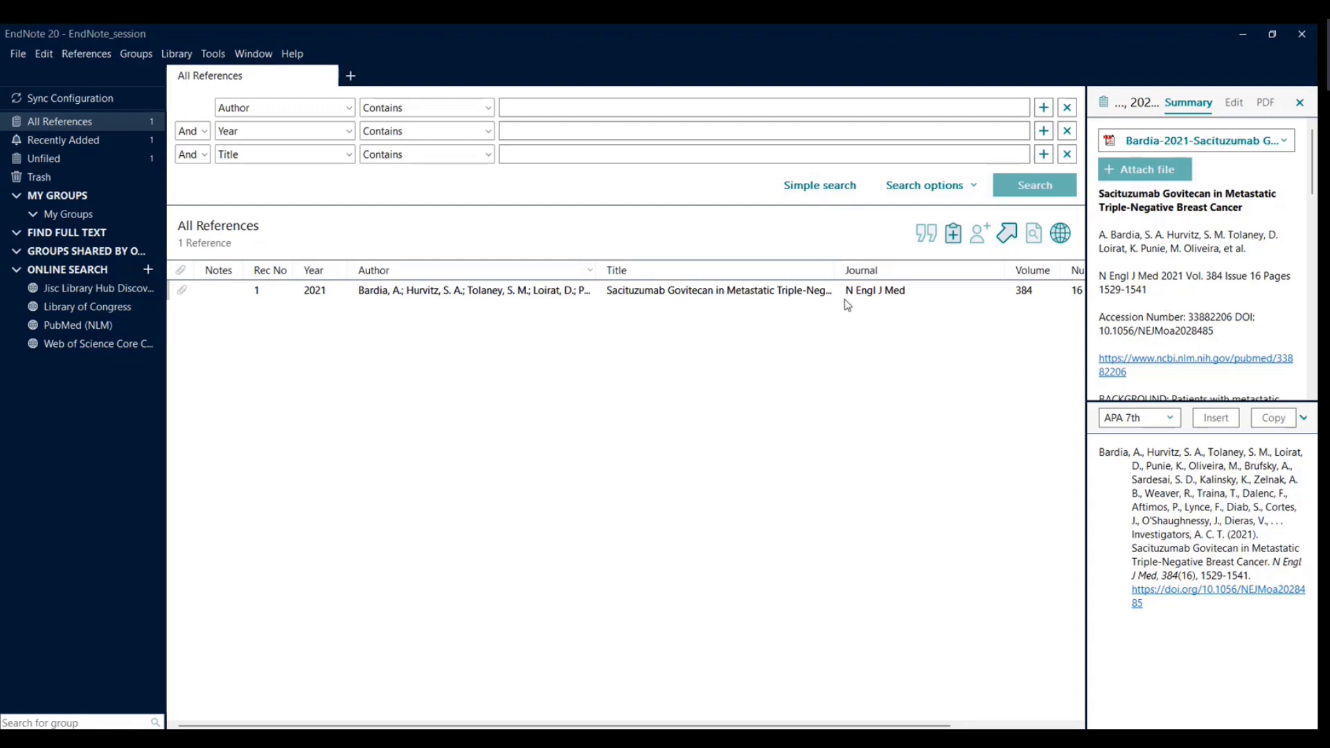
View the reference's editable fields and its attached PDF.
click(1233, 104)
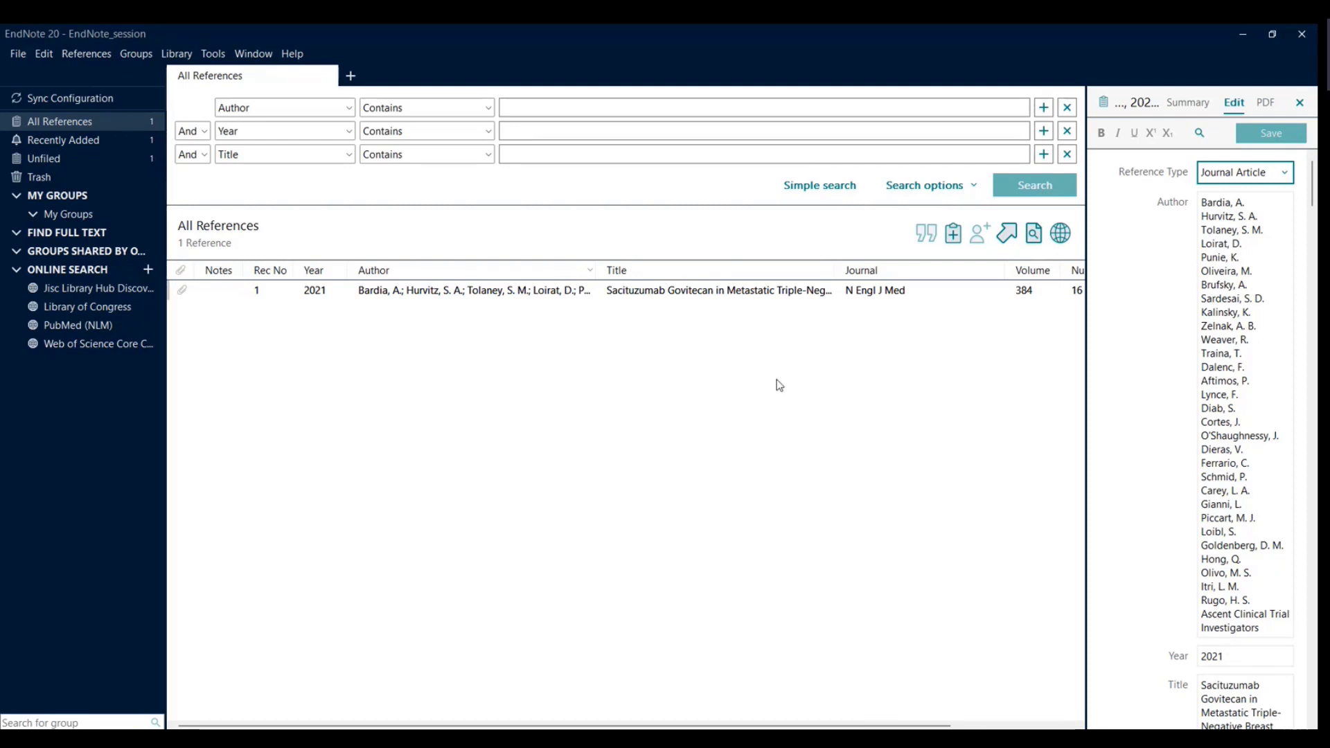
click(1267, 104)
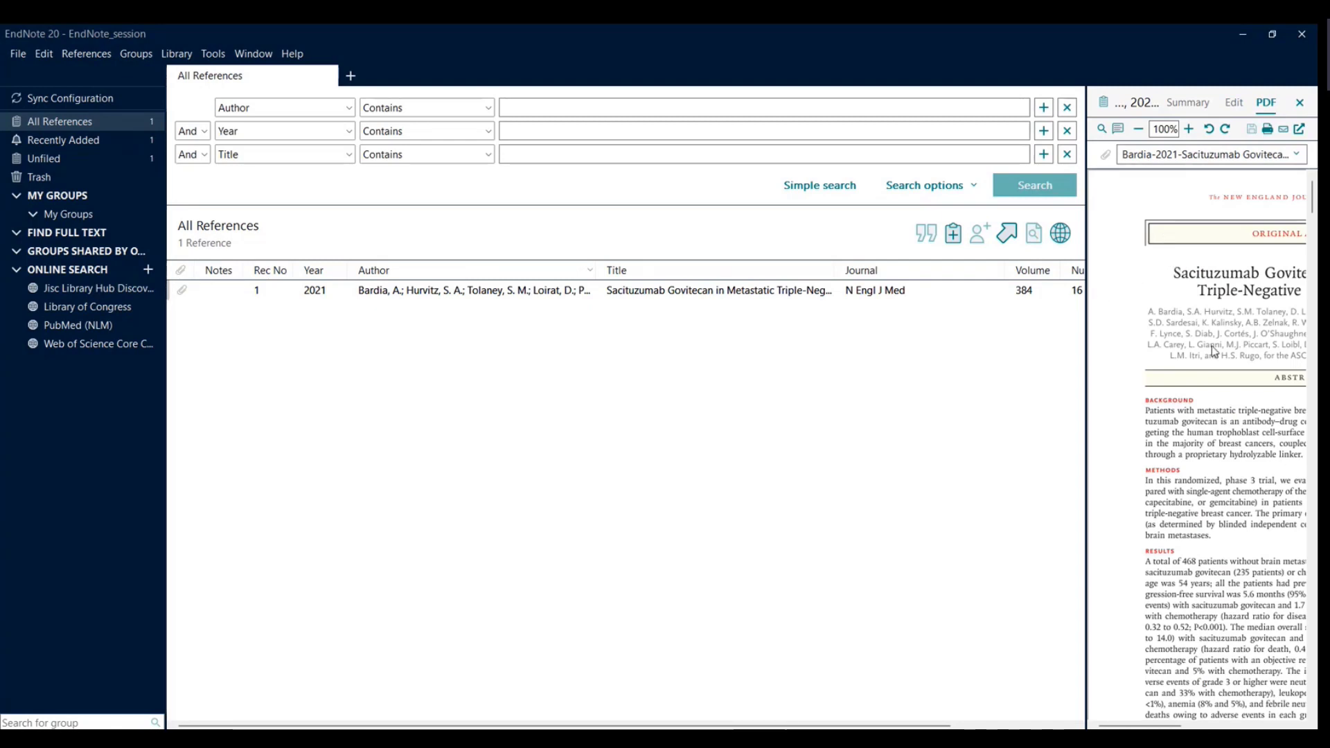
Open the attached PDF in its own window, look at its annotation tools, and return to the library.
click(1300, 129)
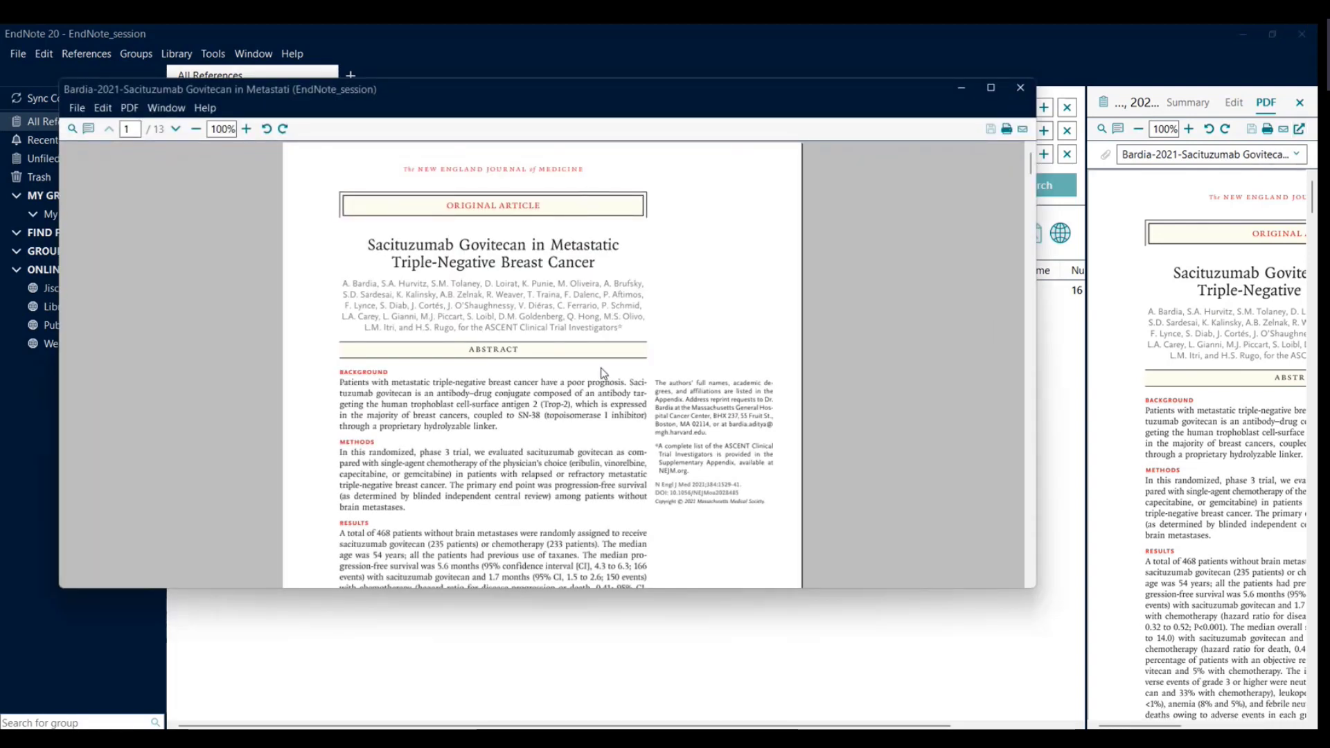
click(88, 132)
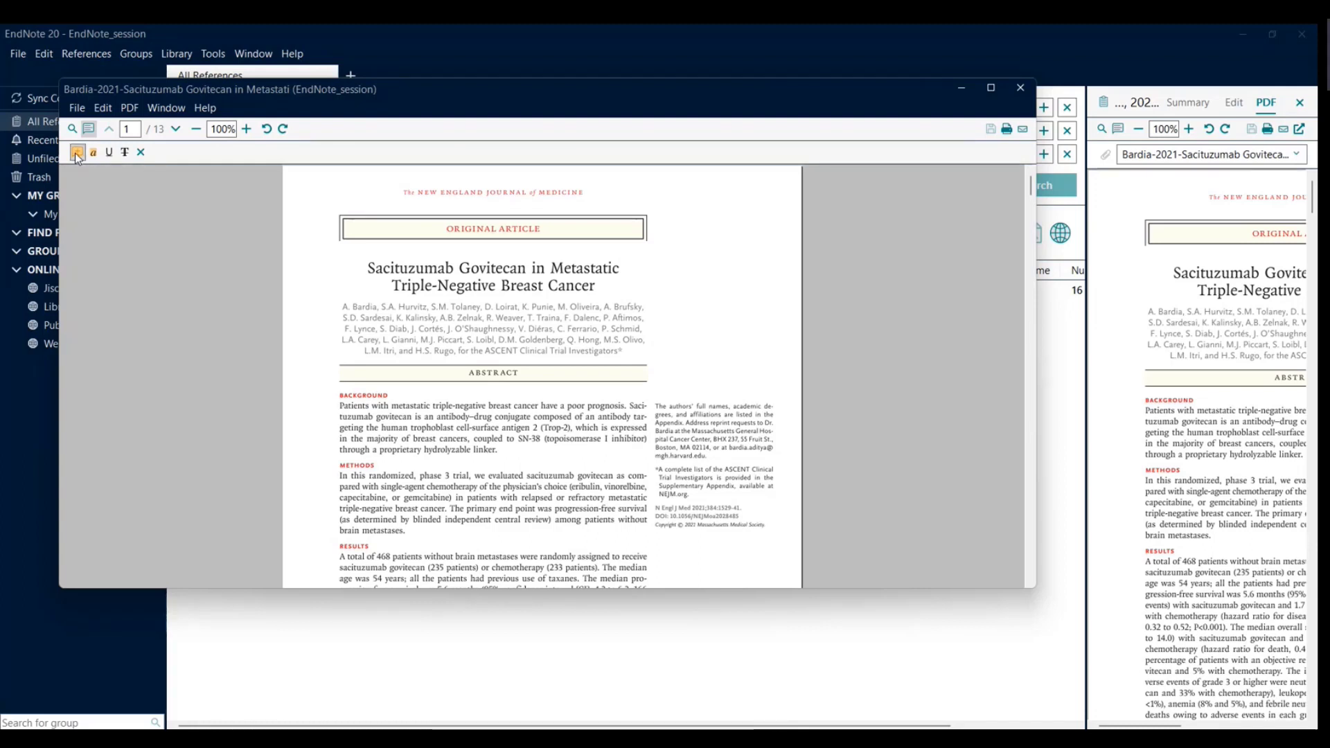
click(81, 155)
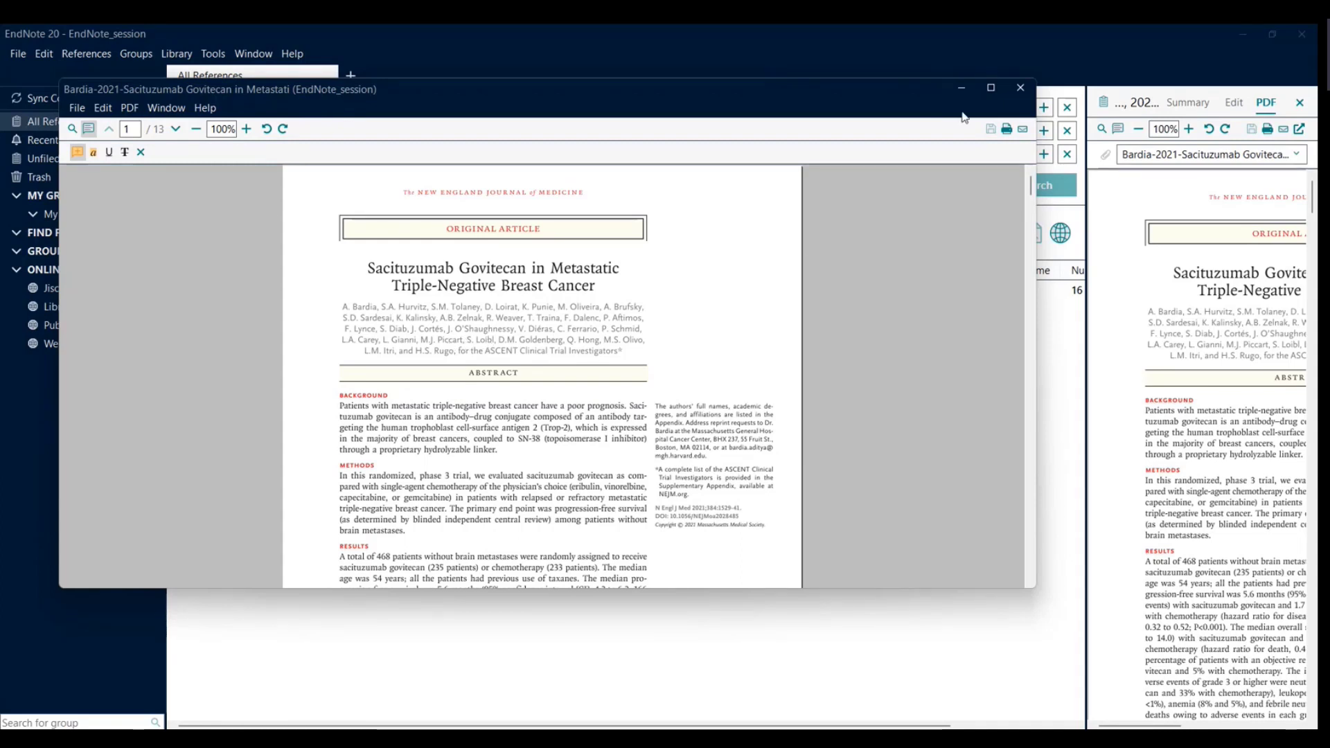
click(1021, 88)
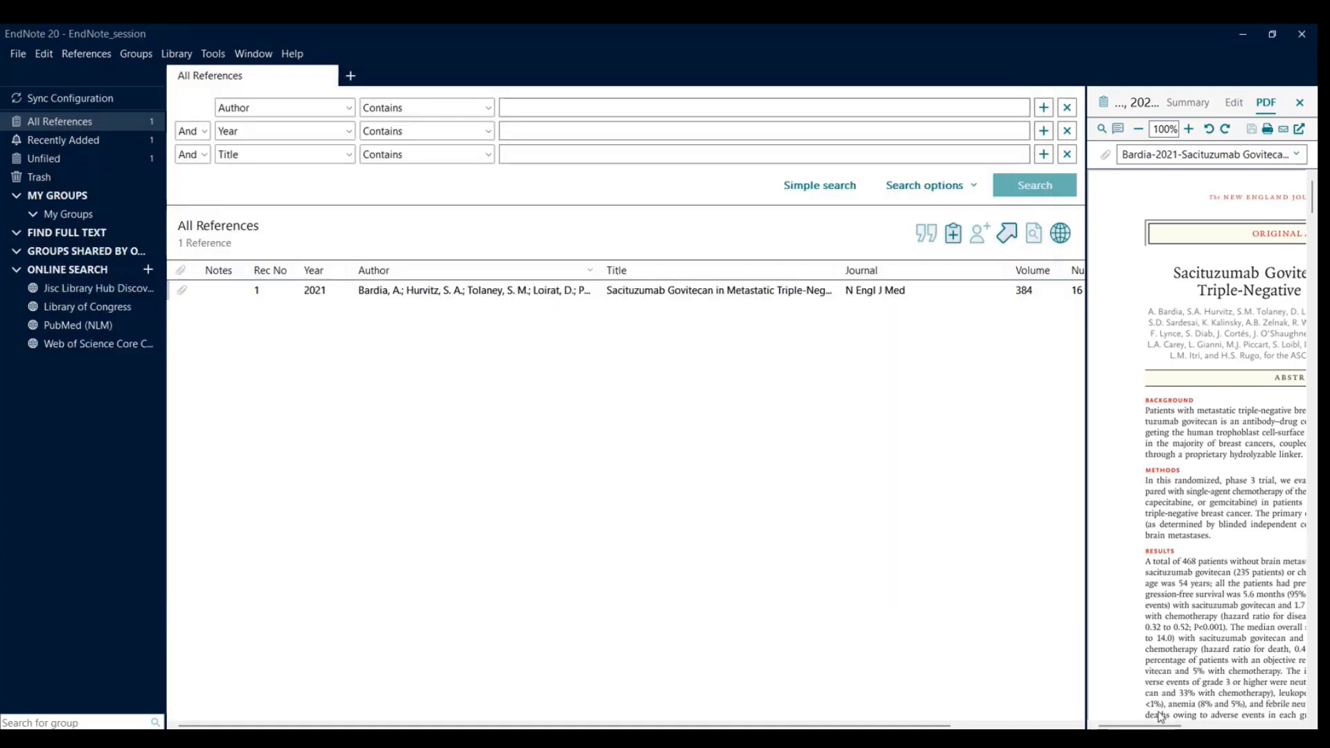
drag(1159, 715, 1152, 704)
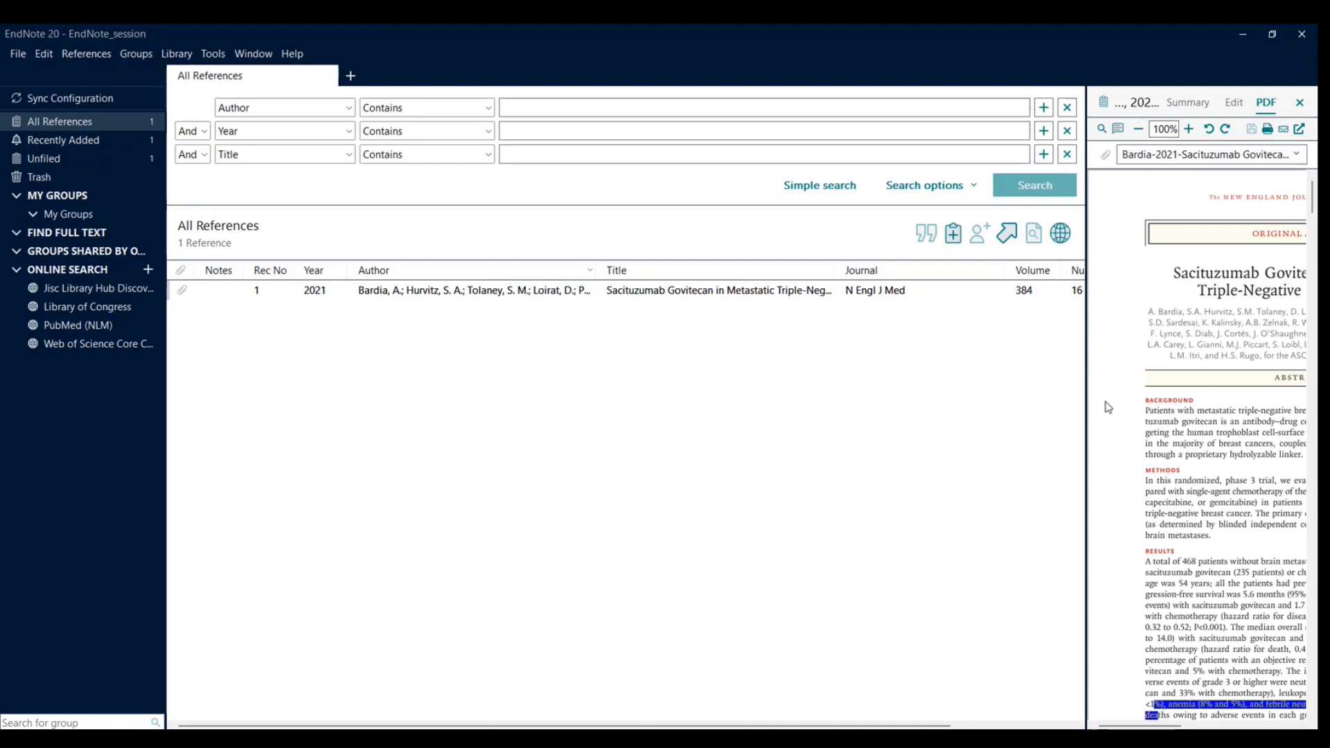
click(1172, 644)
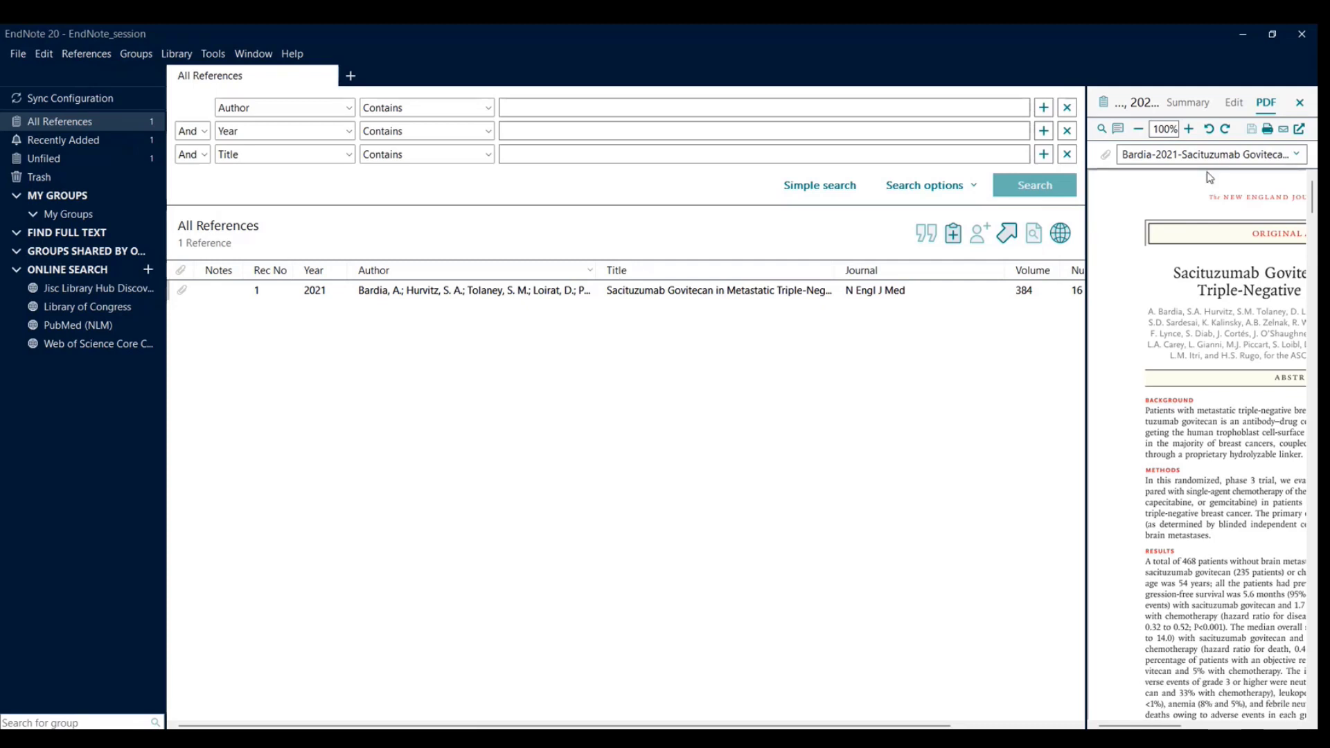
Return to the reference summary and set its citation preview to the Vancouver style.
click(1187, 104)
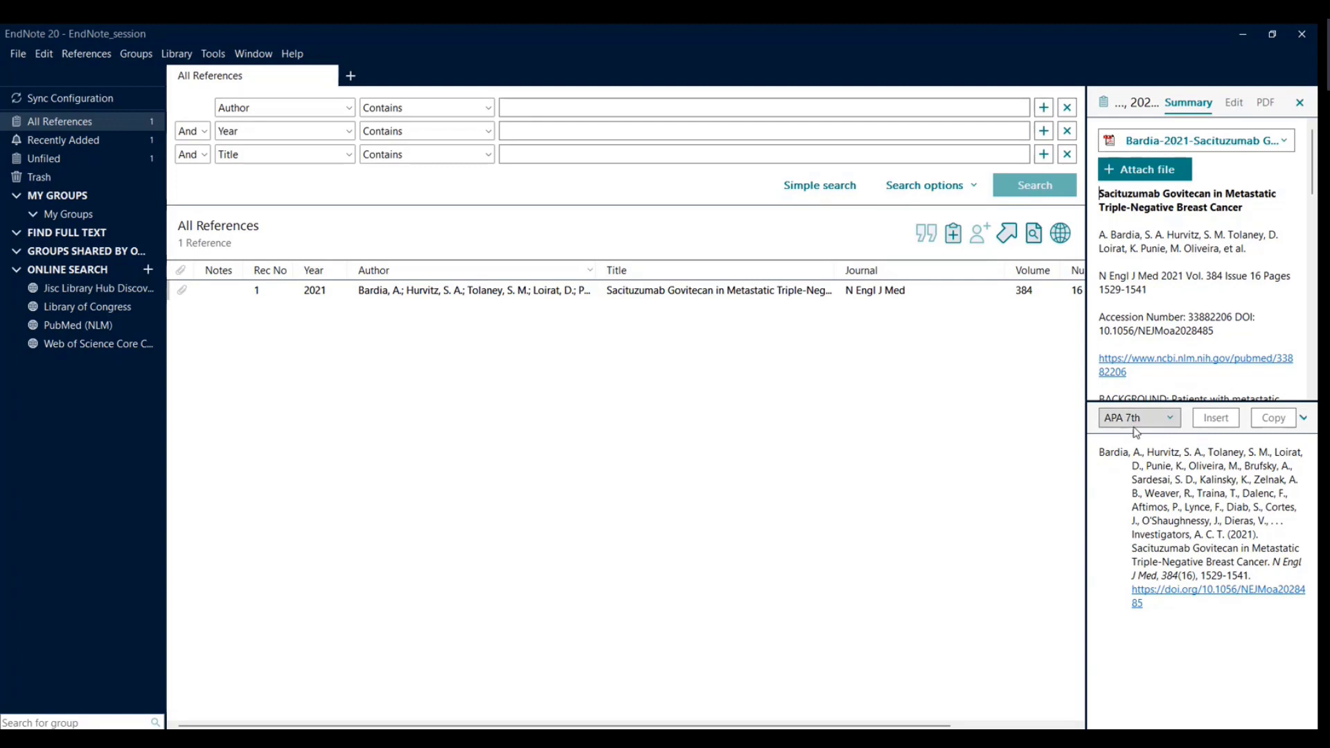
click(1172, 420)
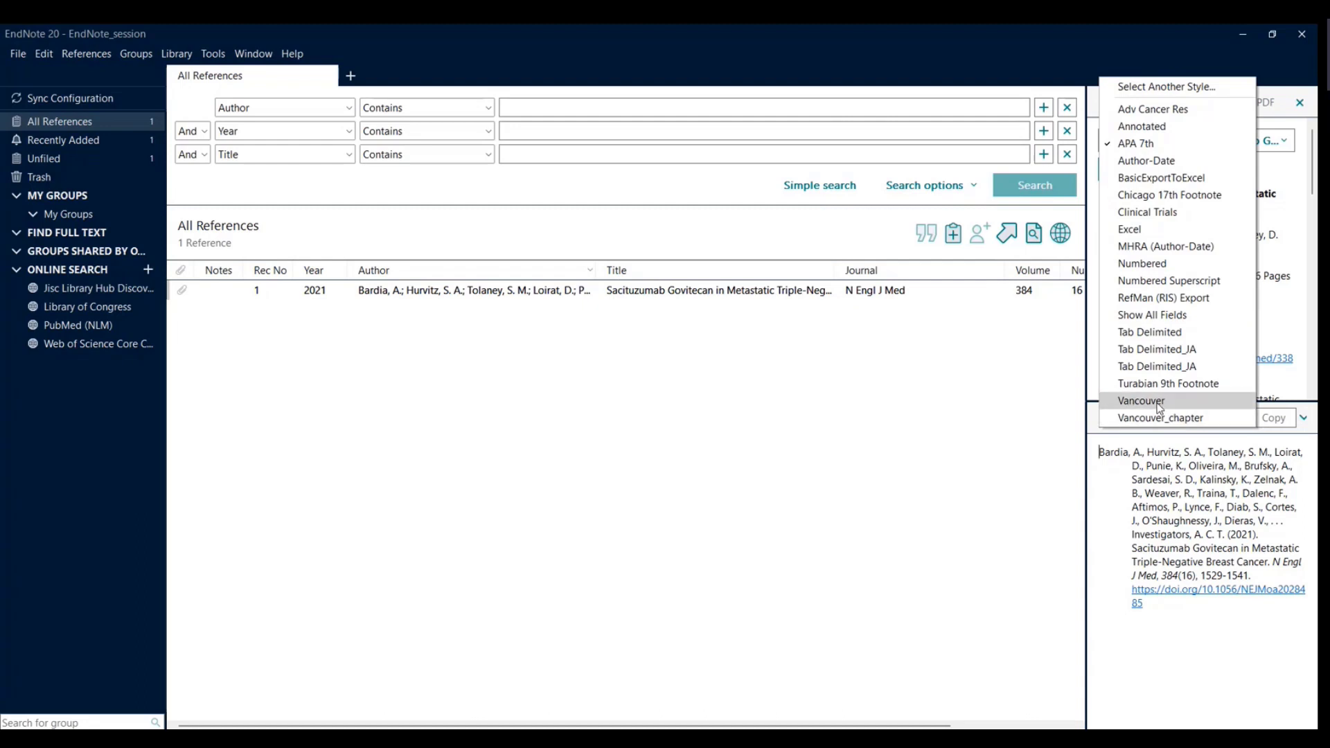
click(1160, 402)
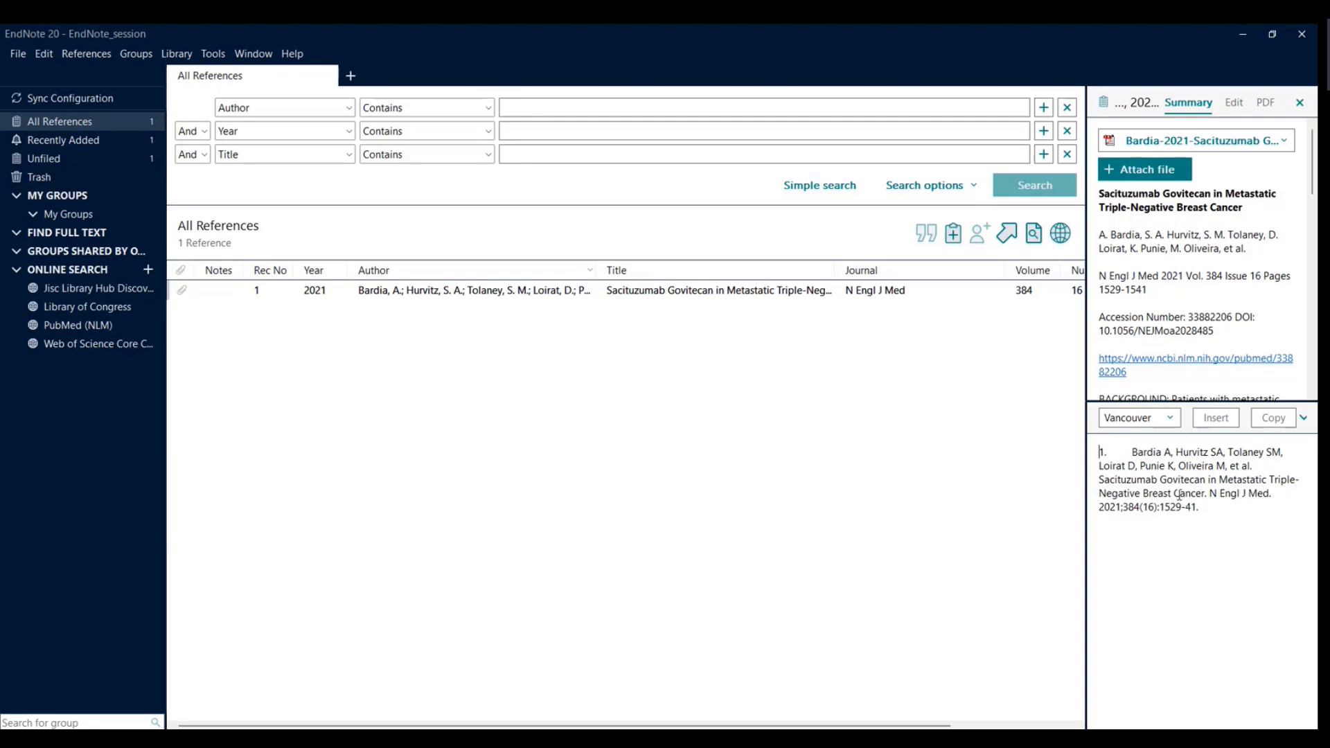
Collapse and restore the citation preview, and select the 2021 Sacituzumab Govitecan reference in the list.
click(1307, 423)
click(1307, 717)
click(781, 296)
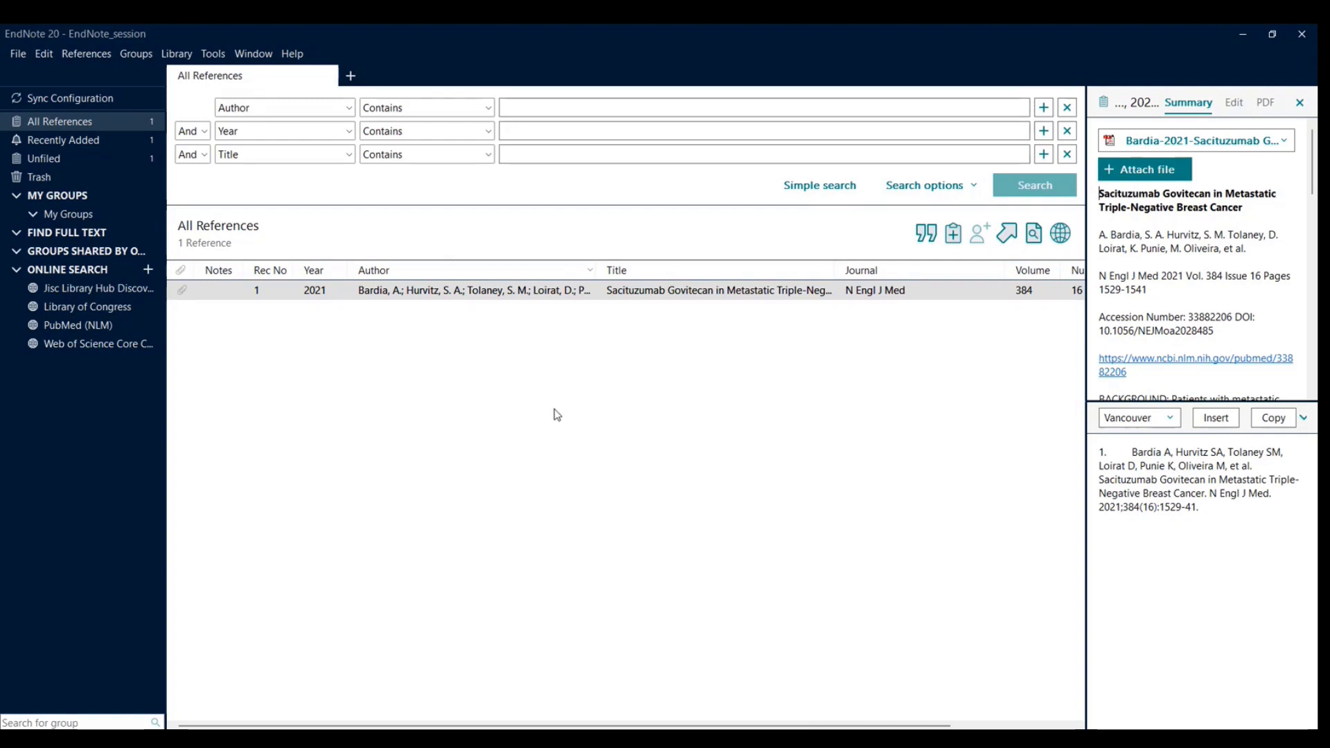
Switch to the web browser and view the Featured Databases on the UHN Virtual Library home page.
key(alt+Tab)
click(467, 43)
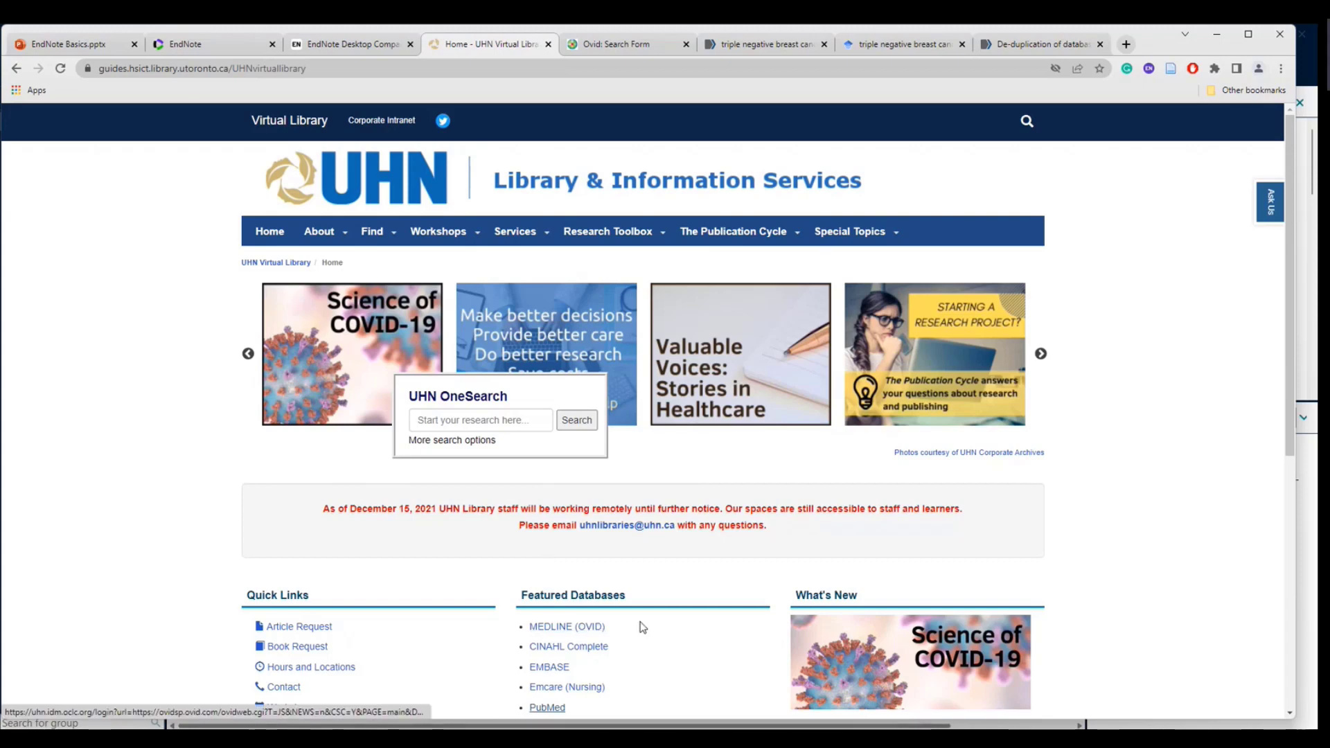
scroll(646, 626, down, 1)
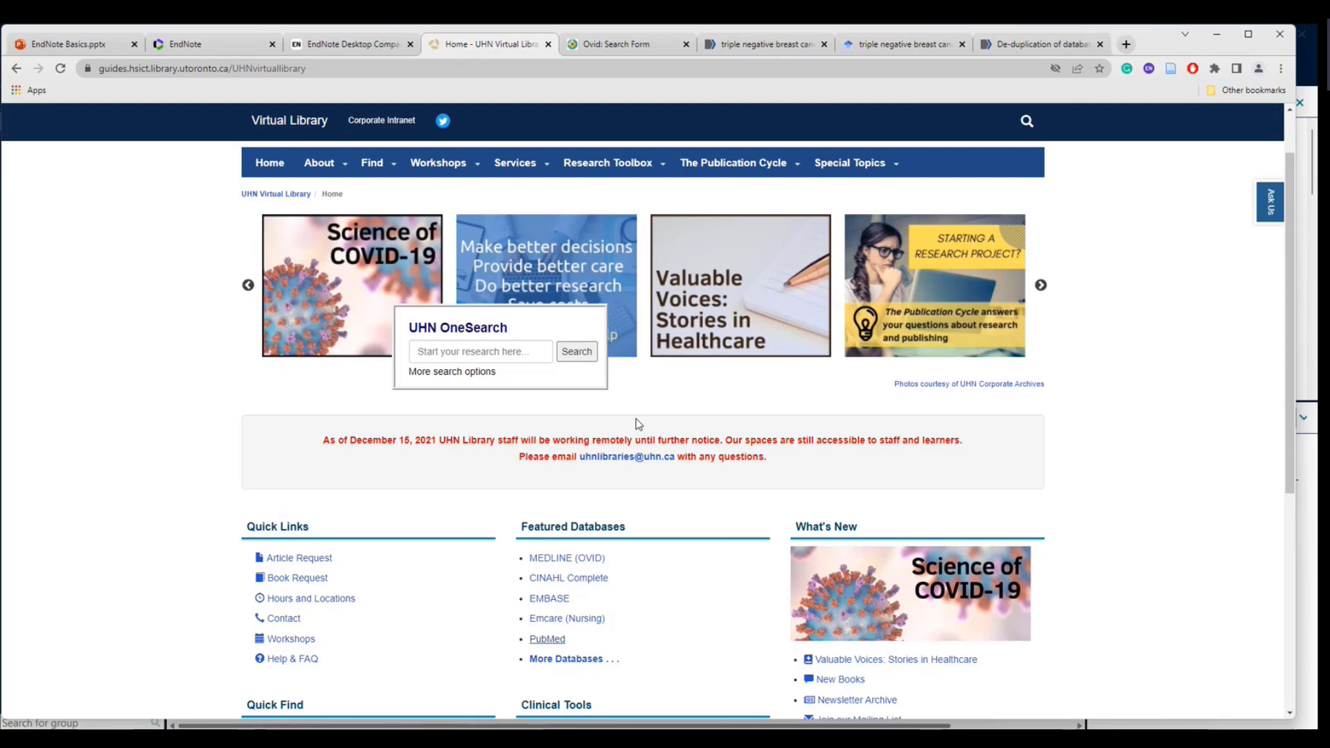
Show the Ovid MEDLINE search and examine the results of the triple negative breast cancer search limited to systematic reviews.
click(644, 53)
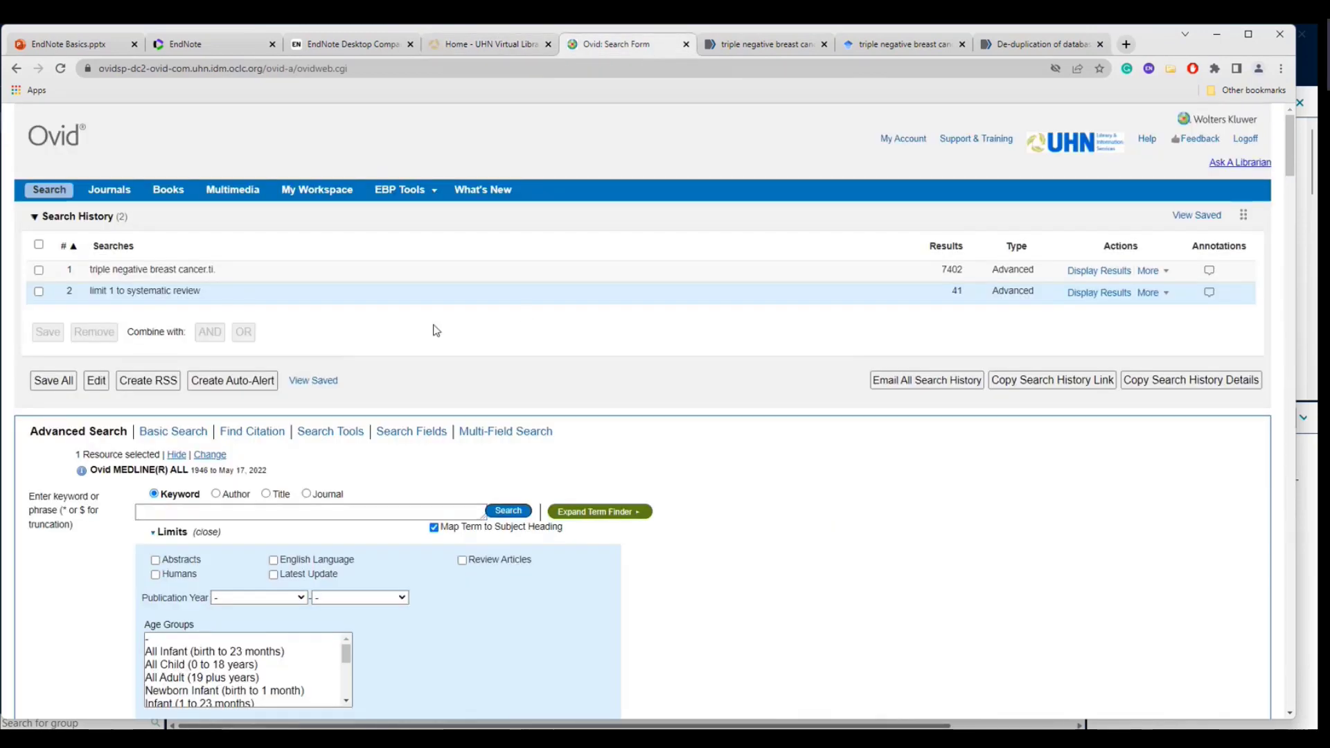
scroll(437, 331, down, 1)
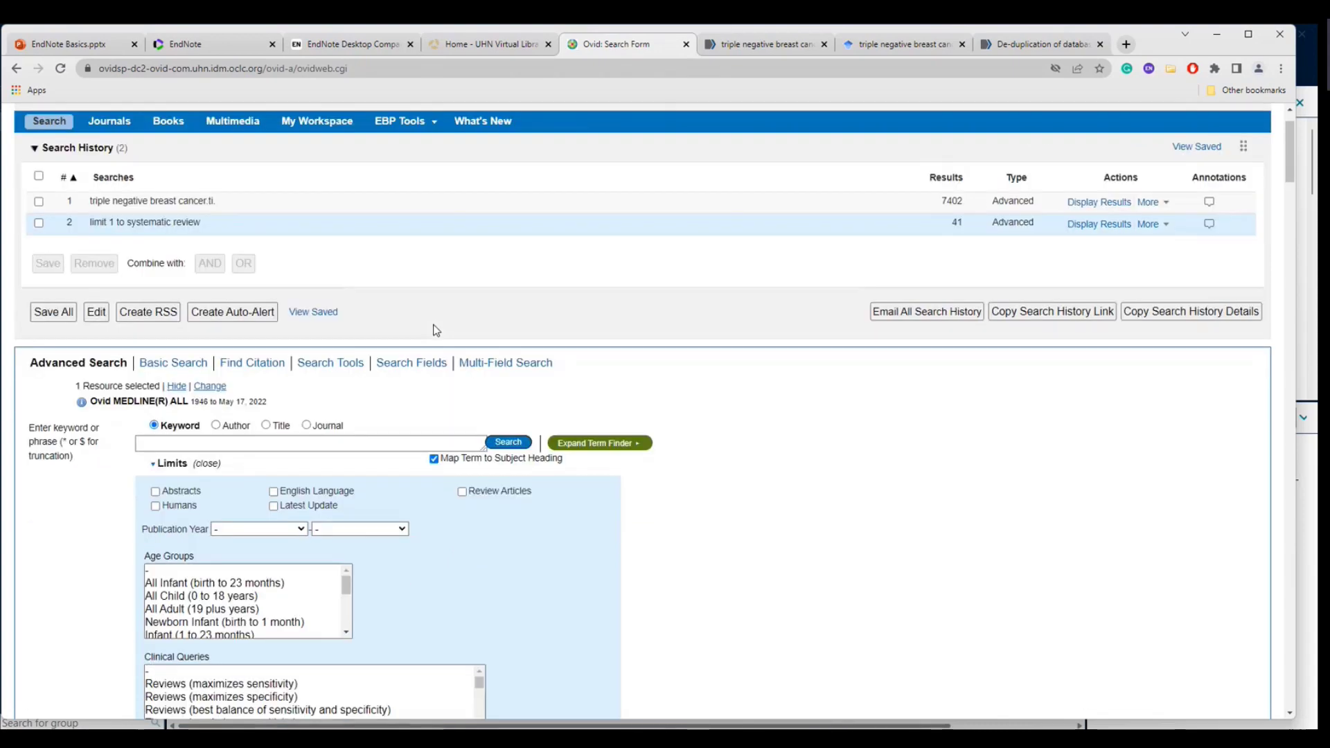
scroll(437, 330, down, 2)
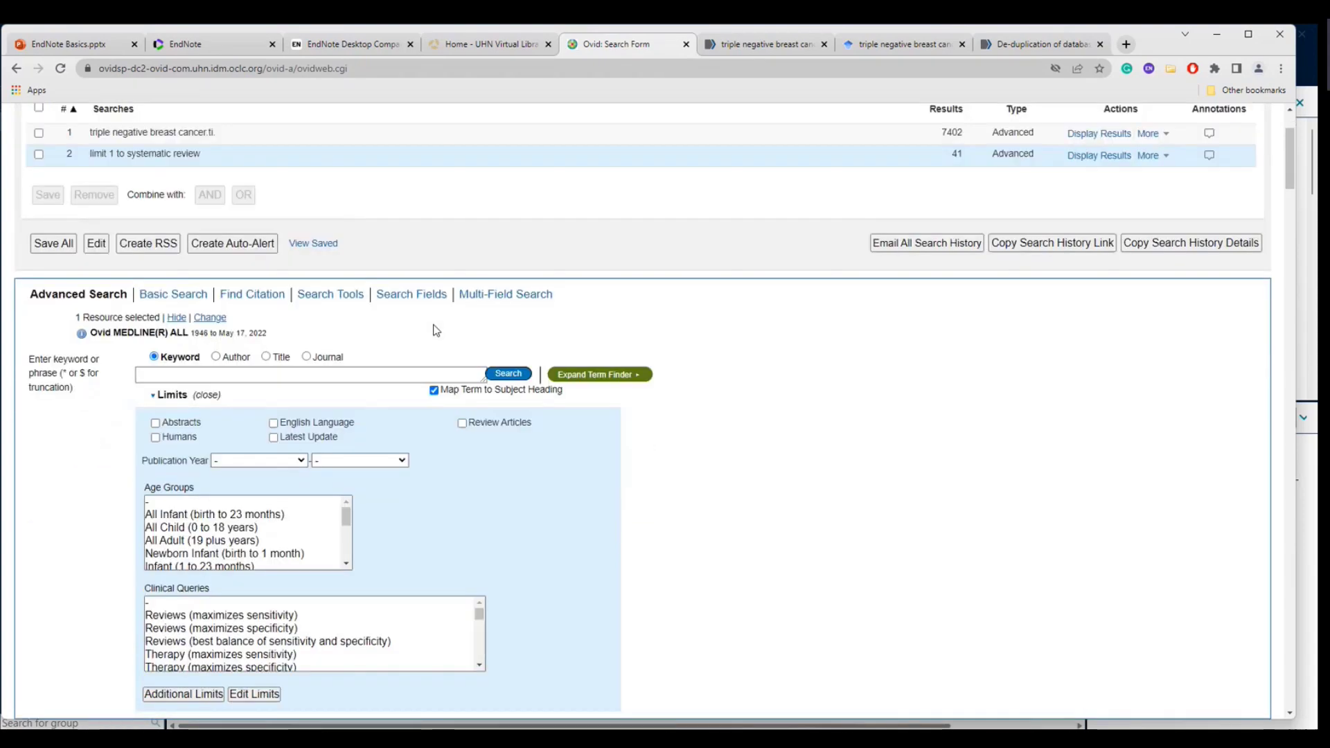
scroll(579, 342, down, 3)
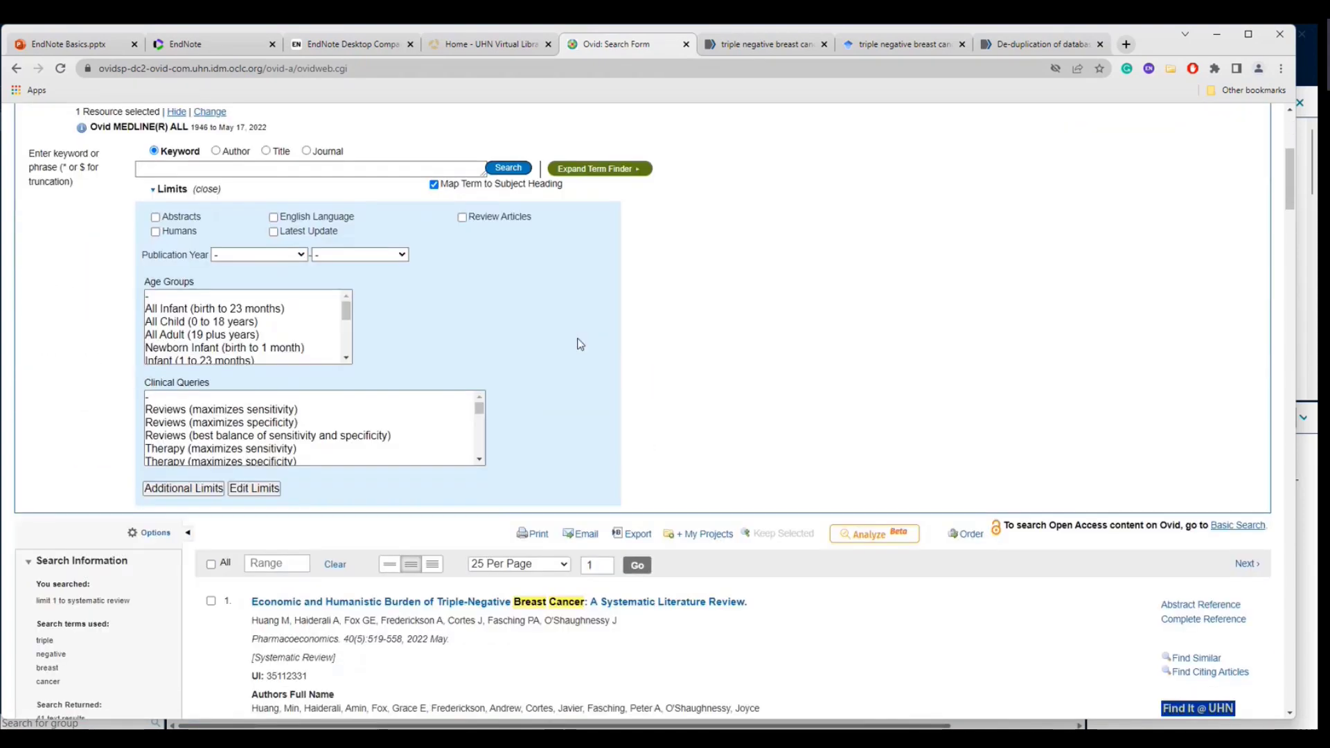
scroll(579, 343, down, 1)
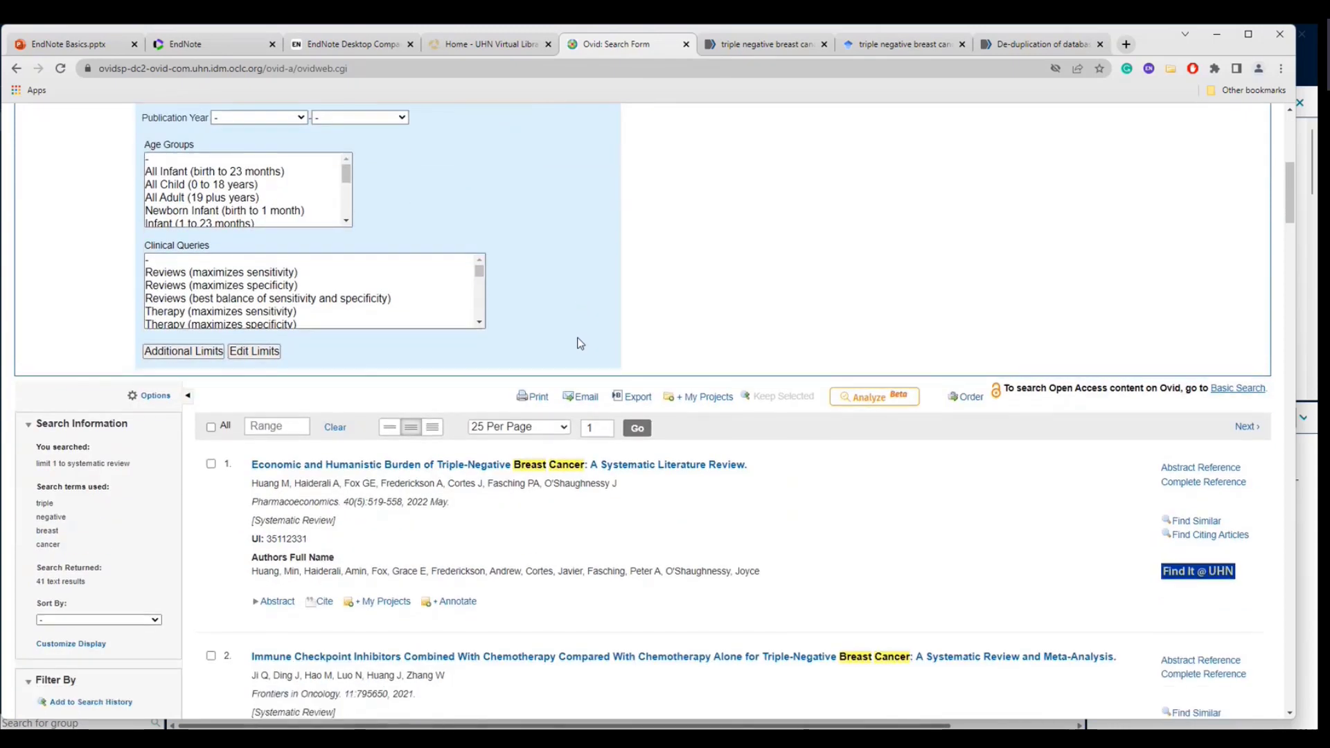
scroll(579, 342, down, 1)
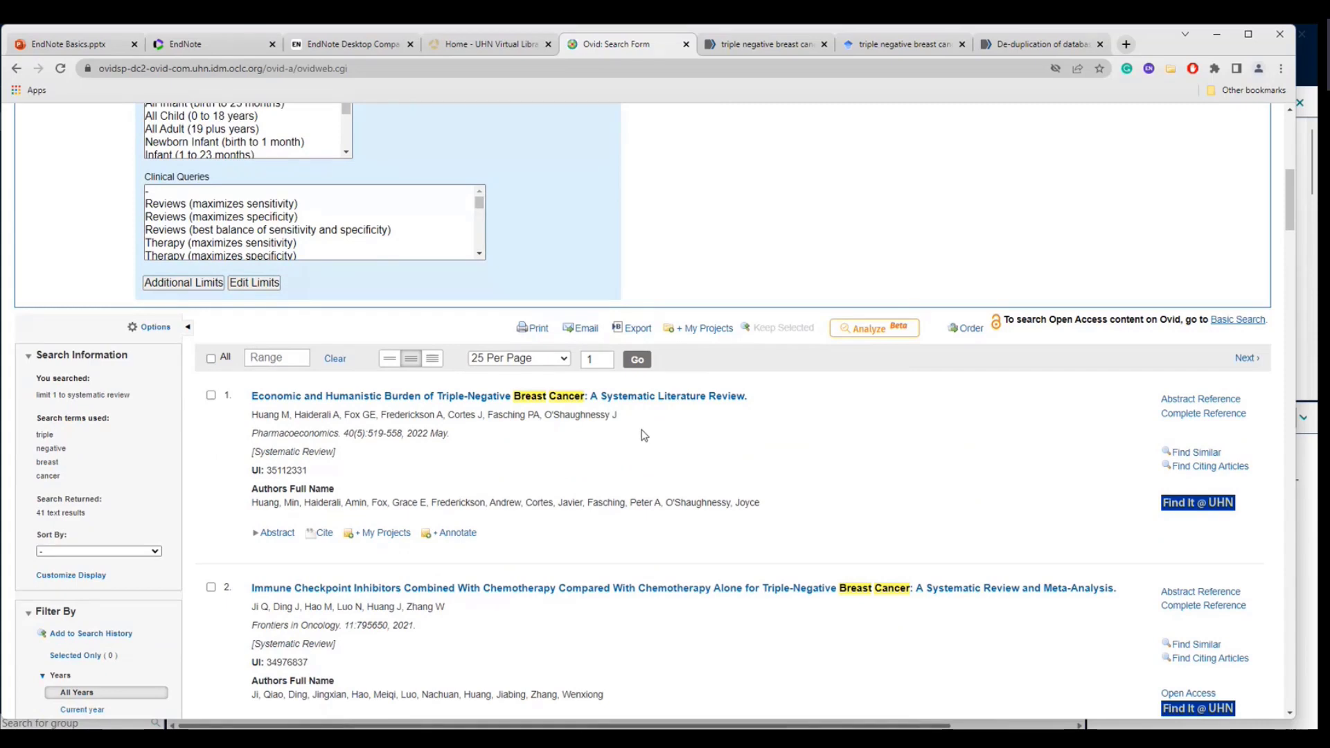
scroll(644, 433, down, 1)
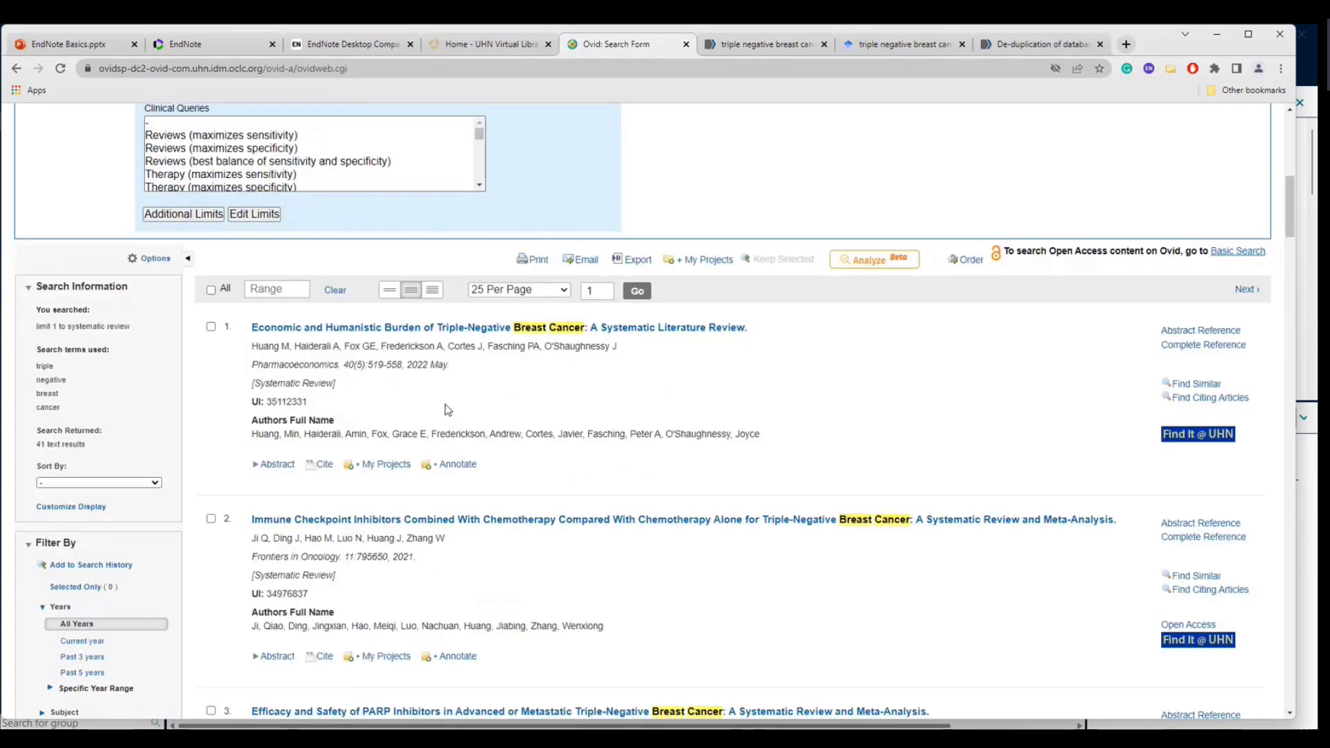
Select all the Ovid MEDLINE results and set their citation export format to EndNote.
click(211, 291)
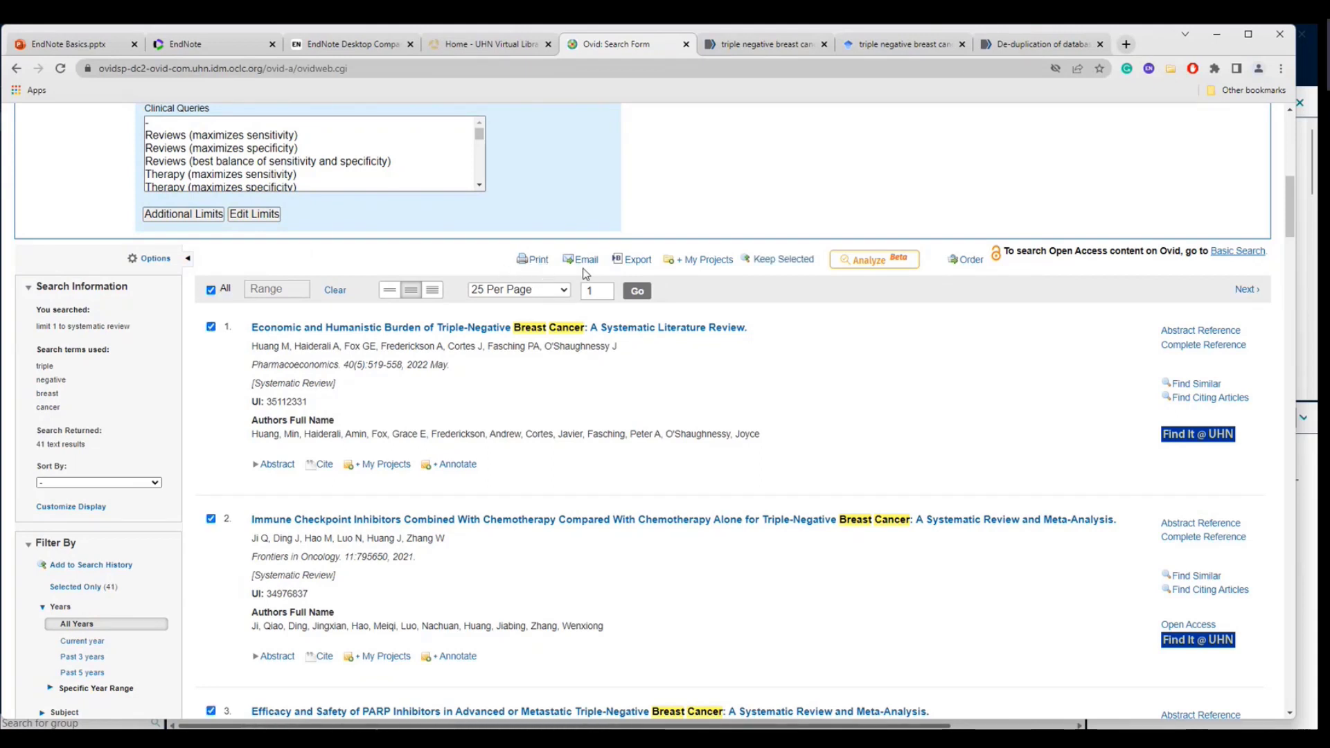
click(638, 260)
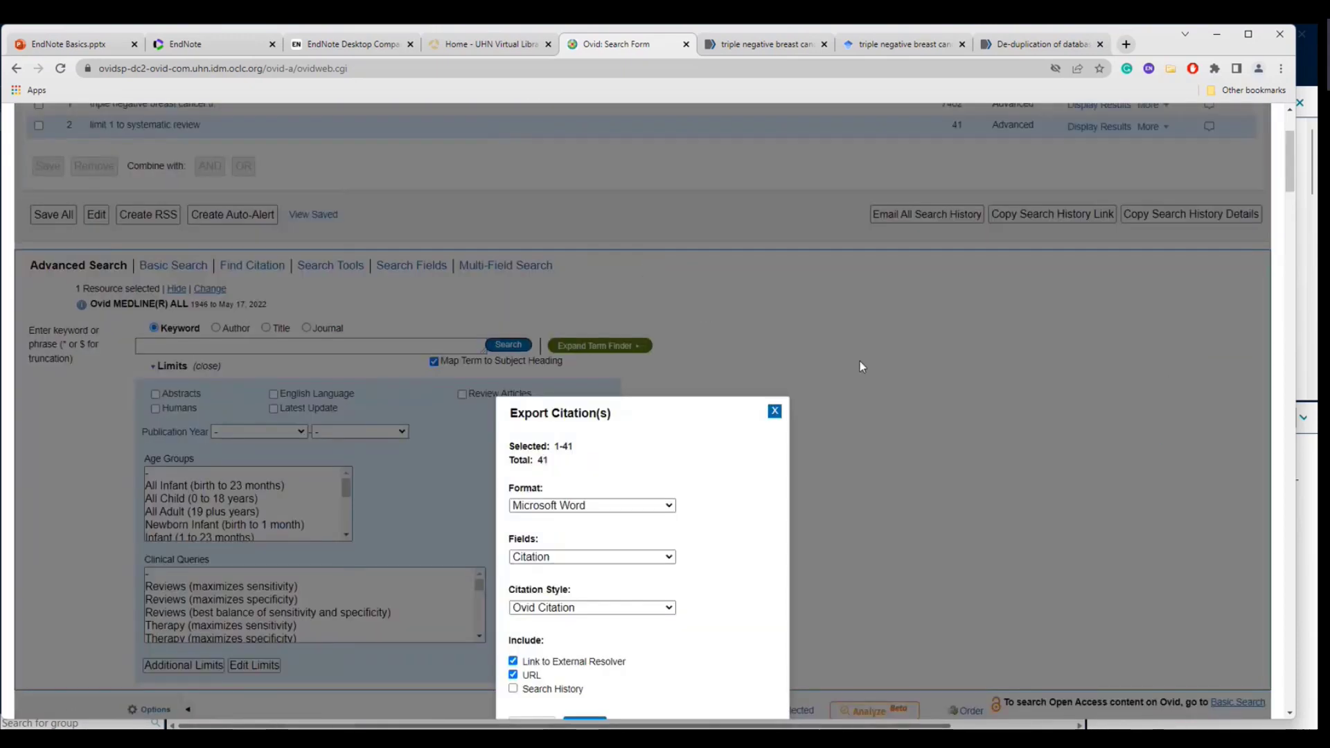
scroll(859, 360, down, 4)
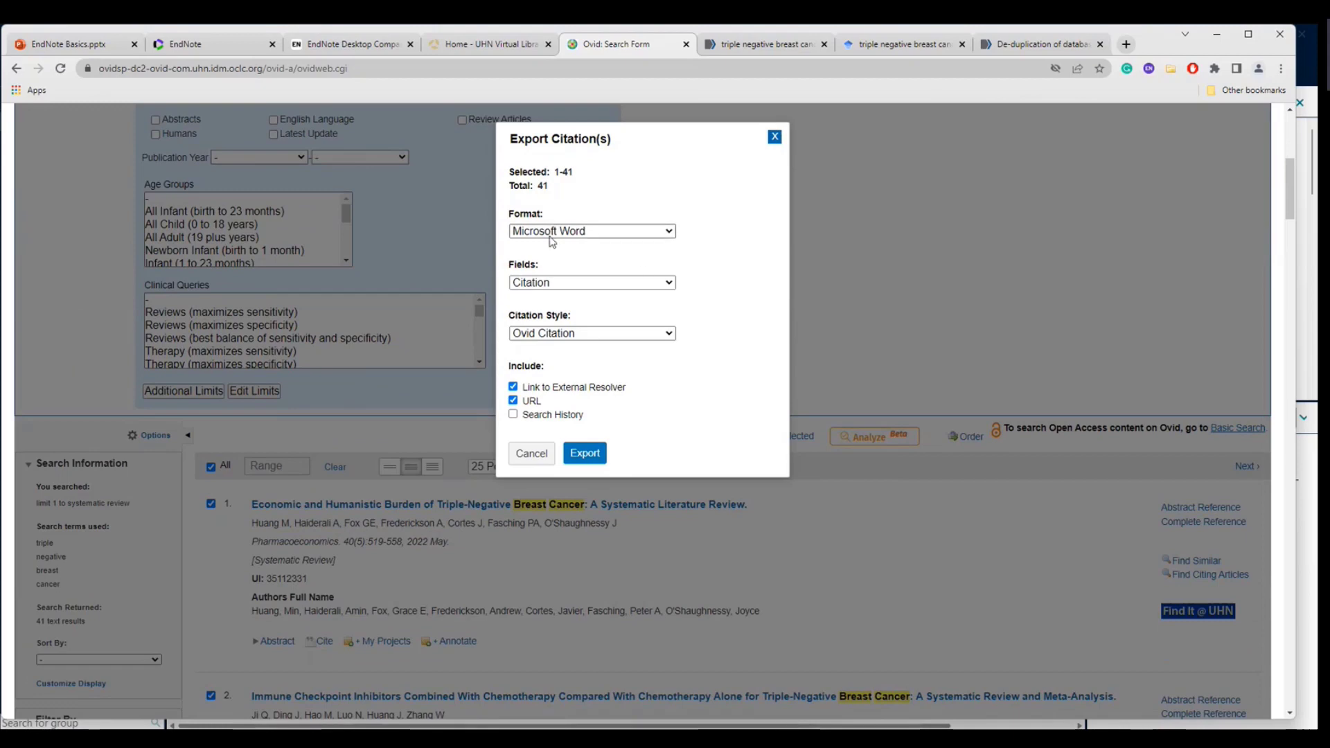
click(669, 233)
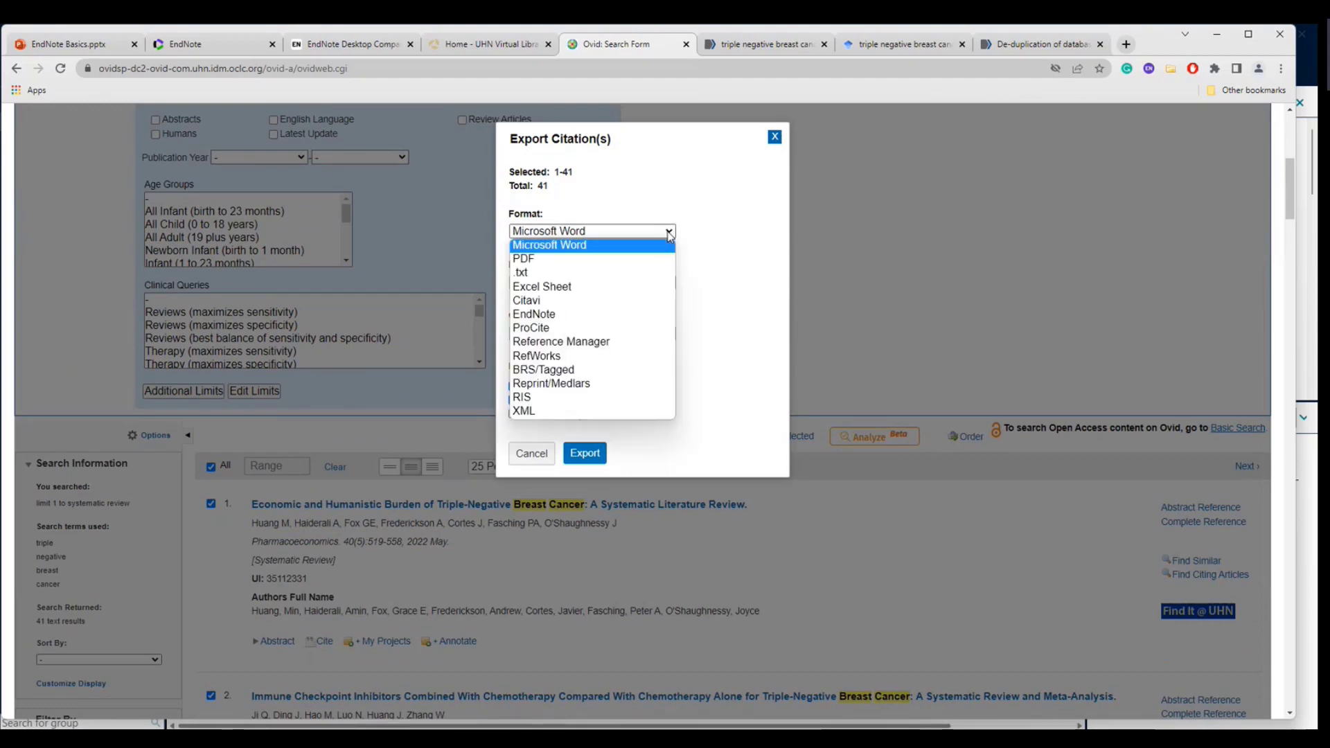
click(569, 315)
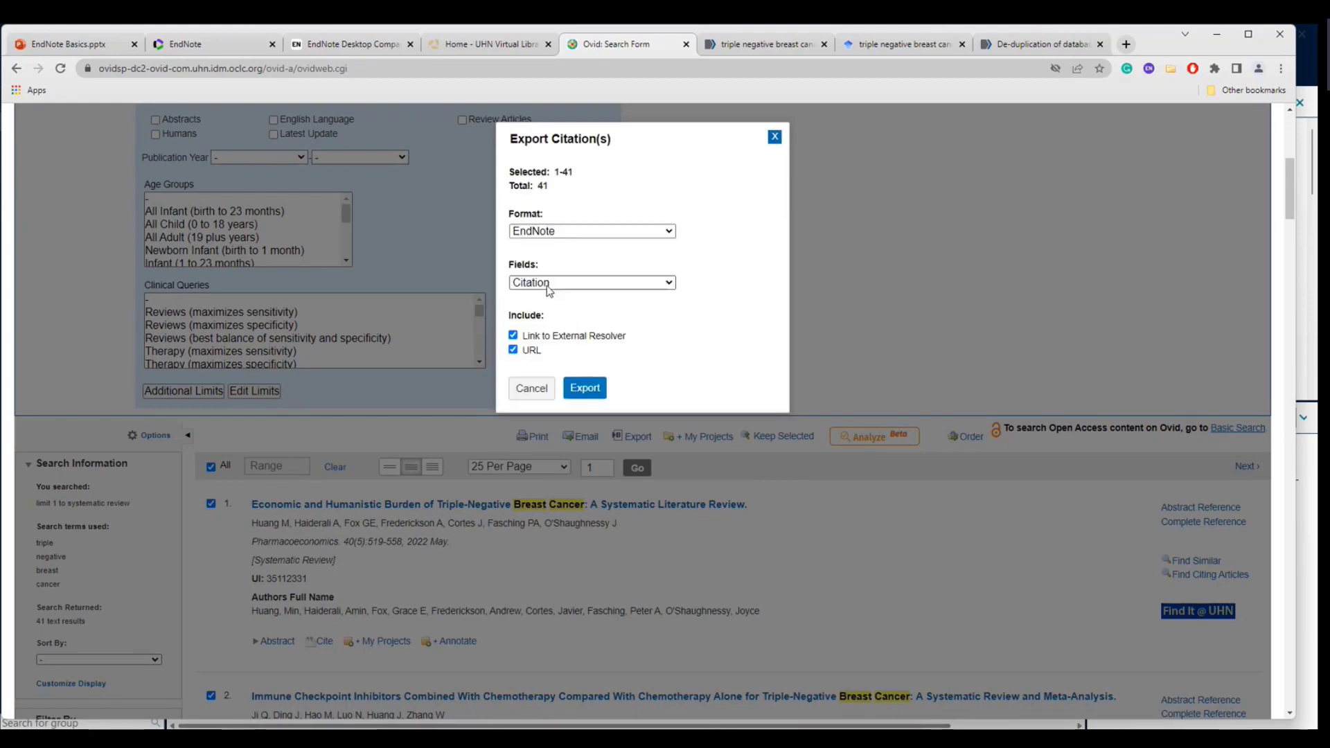
Export the citations with the Complete Reference fields and open the downloaded file to import them into EndNote.
click(670, 283)
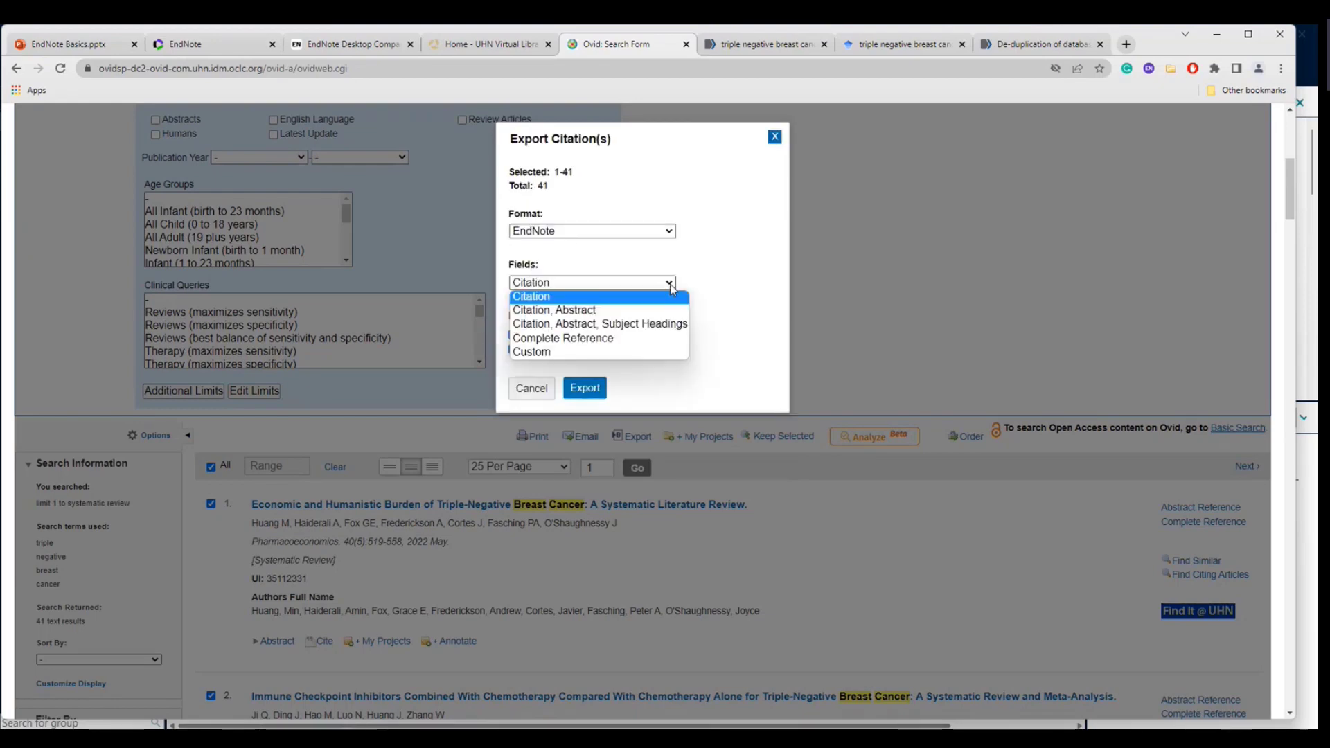
click(610, 339)
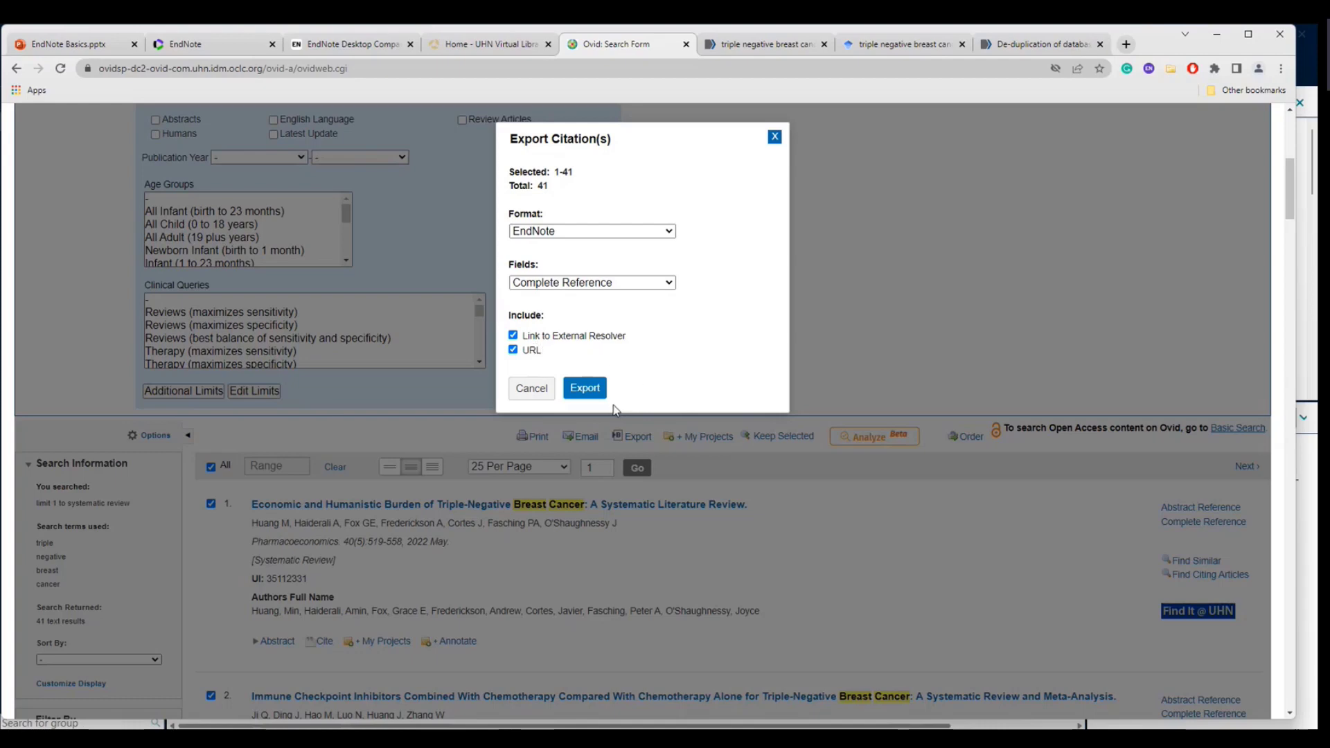
click(585, 388)
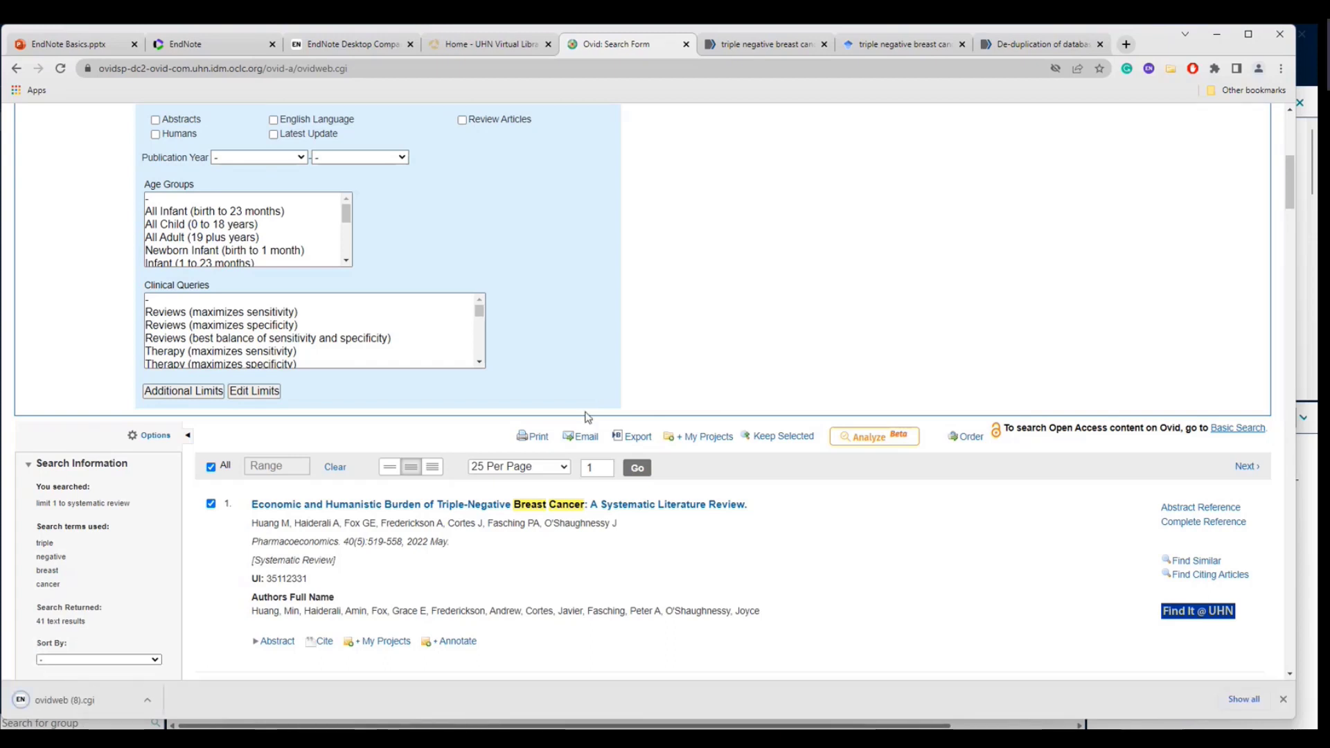
click(83, 698)
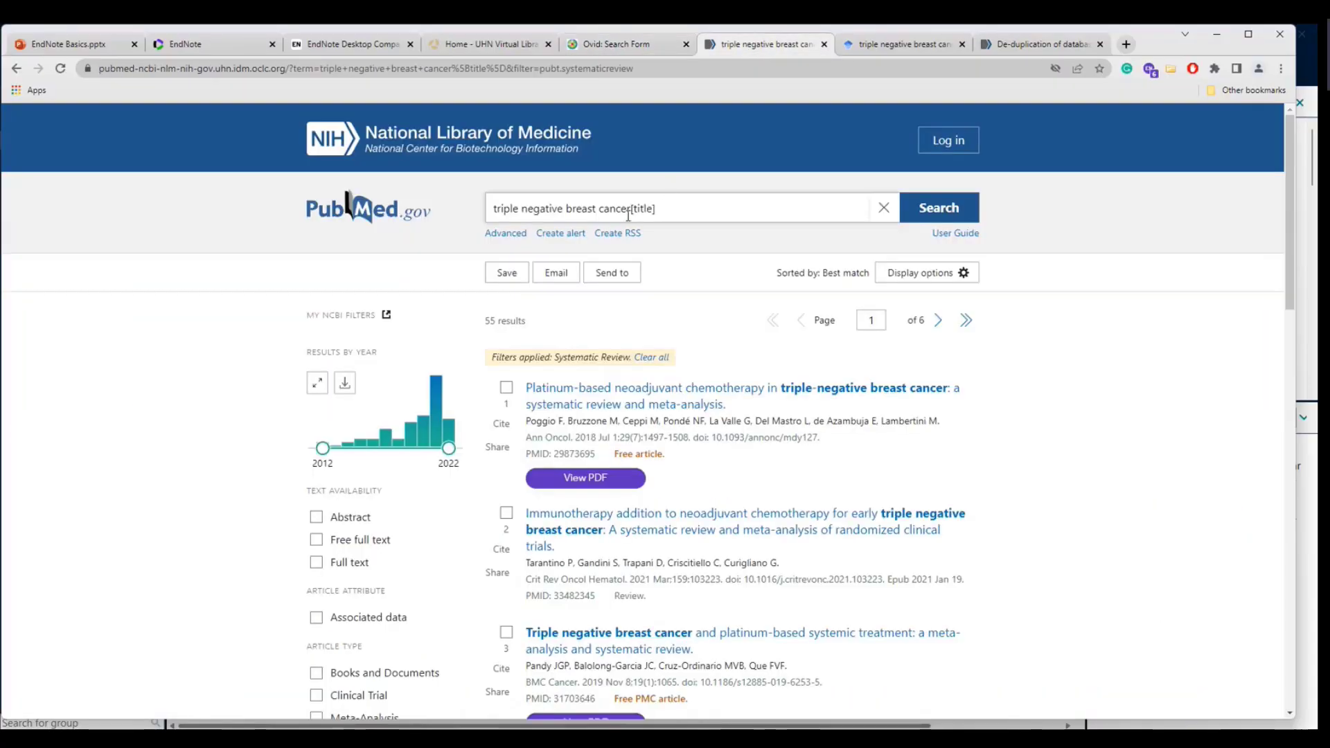
Create a citation manager file of all results of the PubMed triple negative breast cancer search and import it into EndNote.
scroll(707, 292, down, 1)
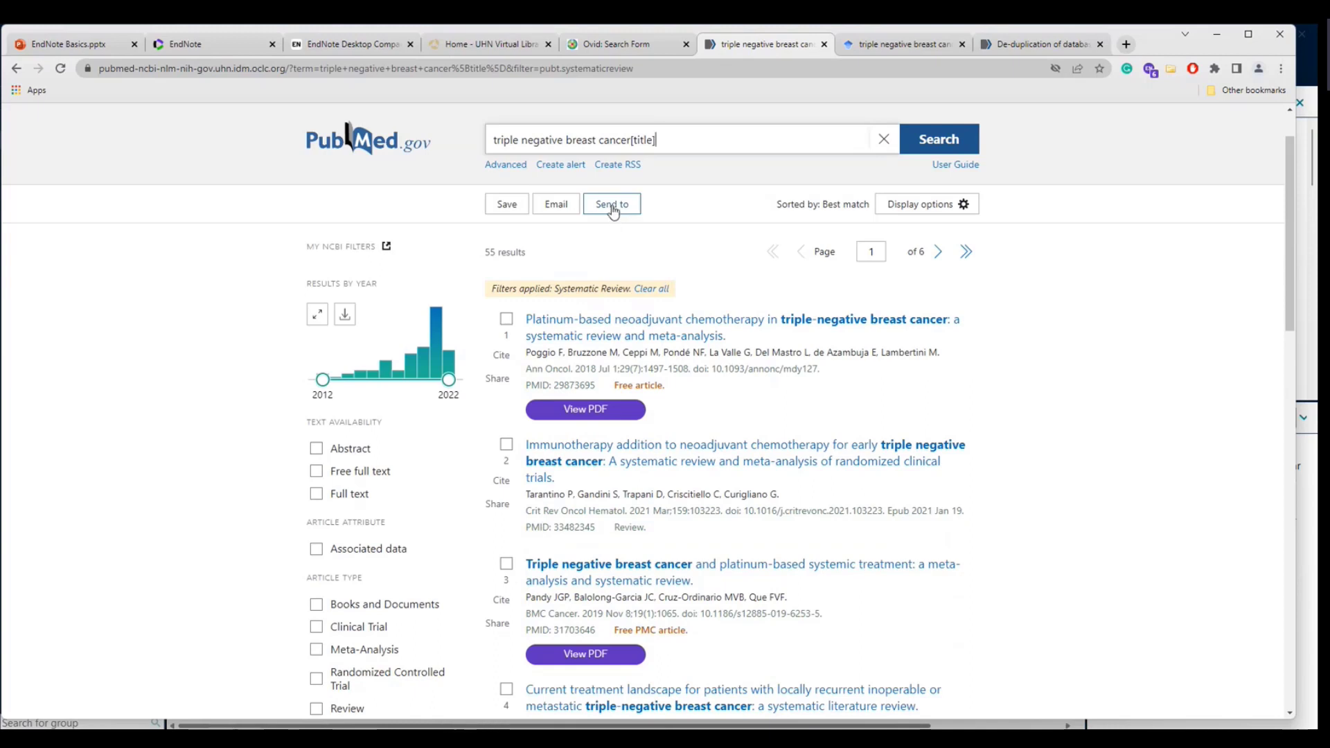
click(612, 205)
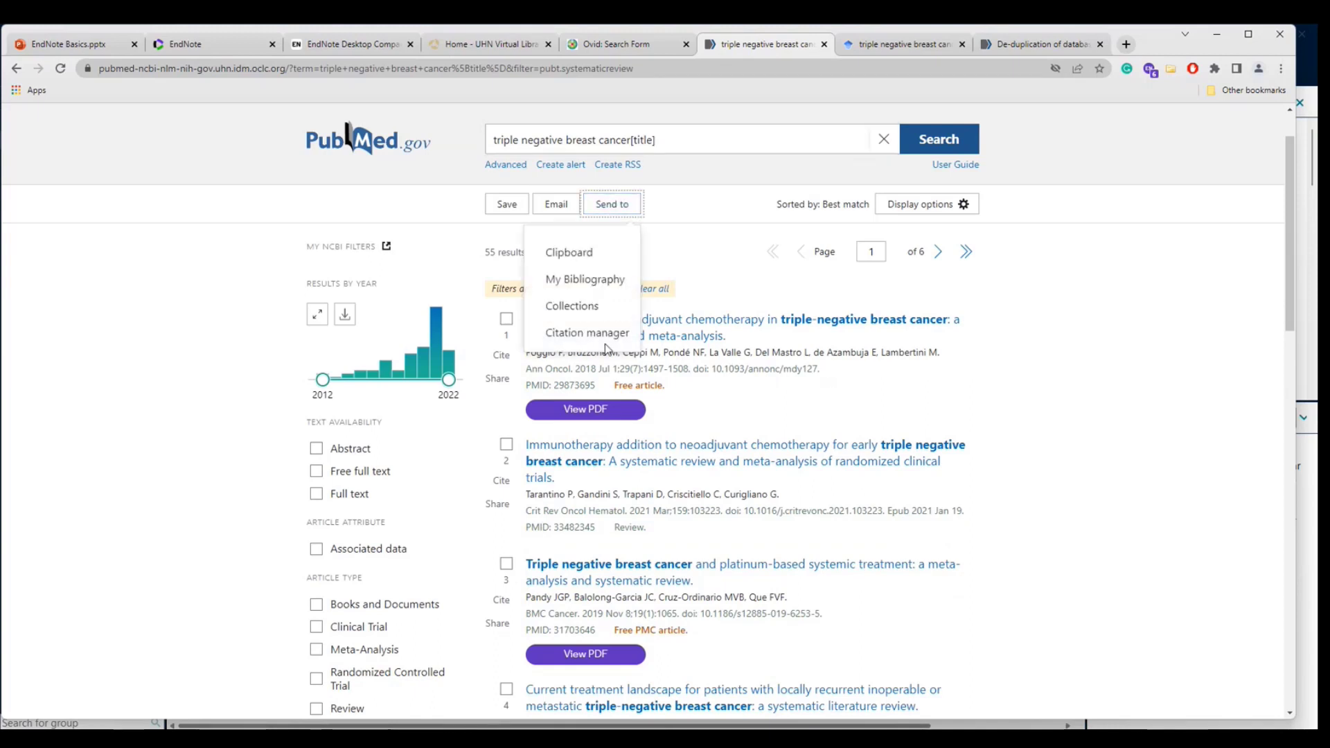
click(600, 335)
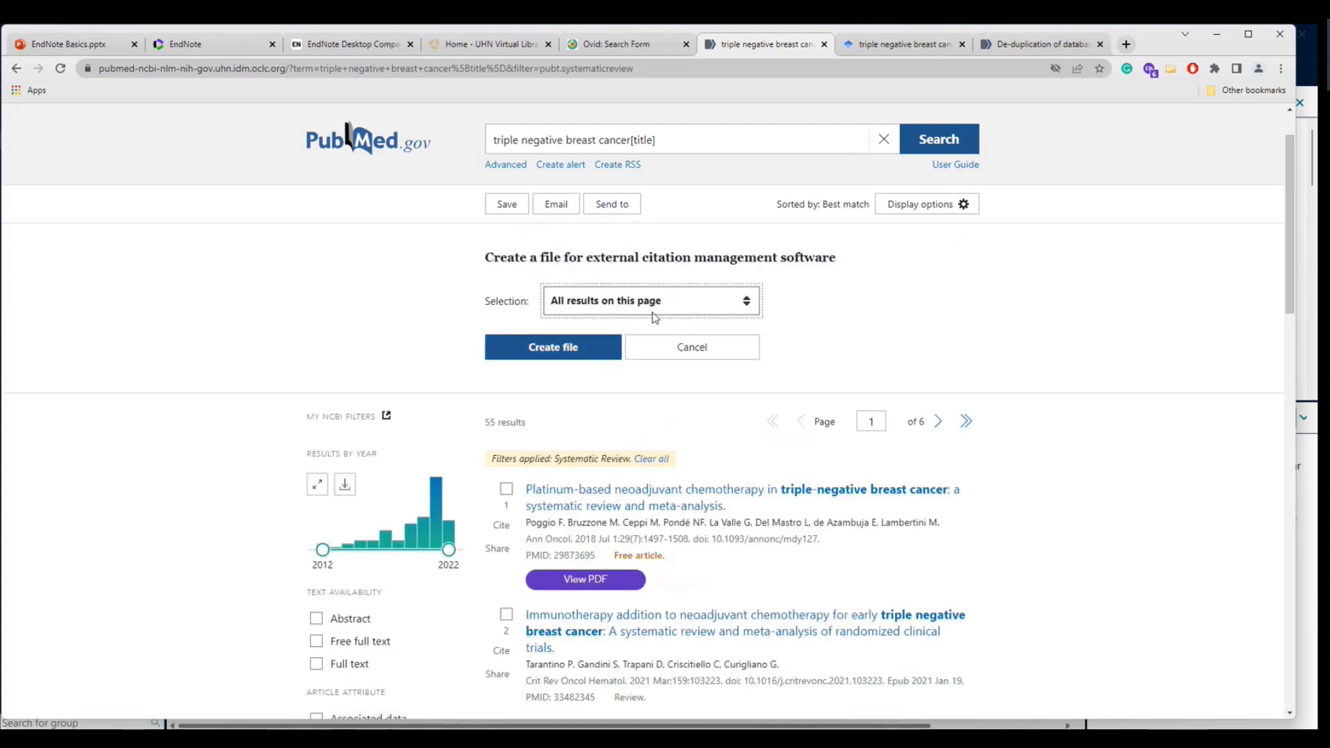
click(749, 307)
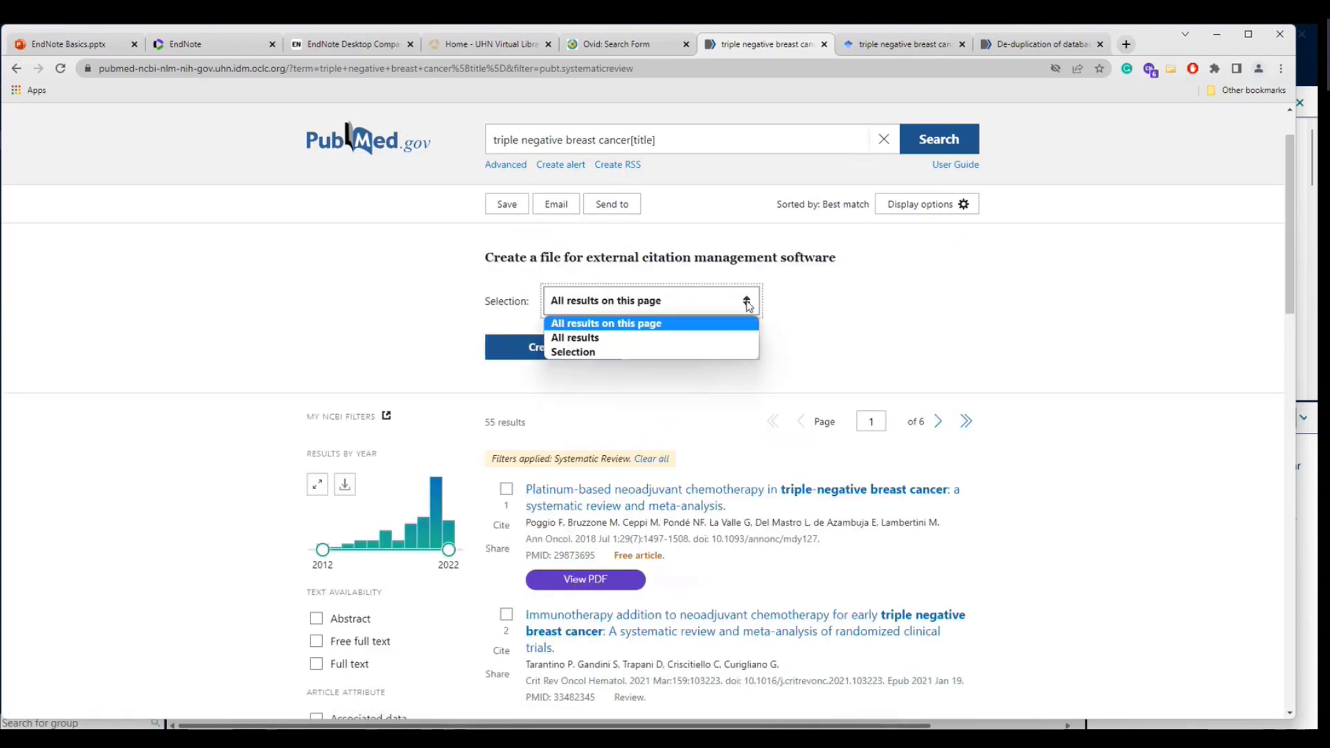
click(651, 339)
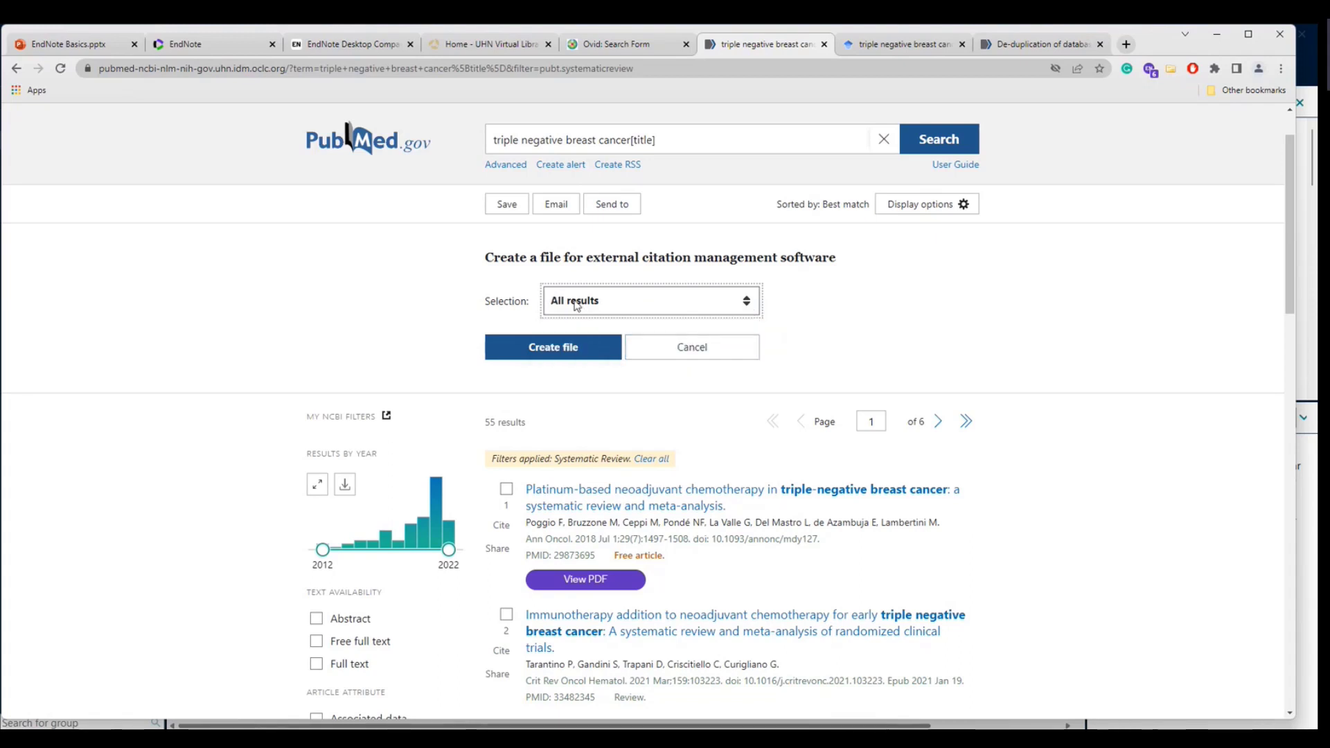
click(565, 349)
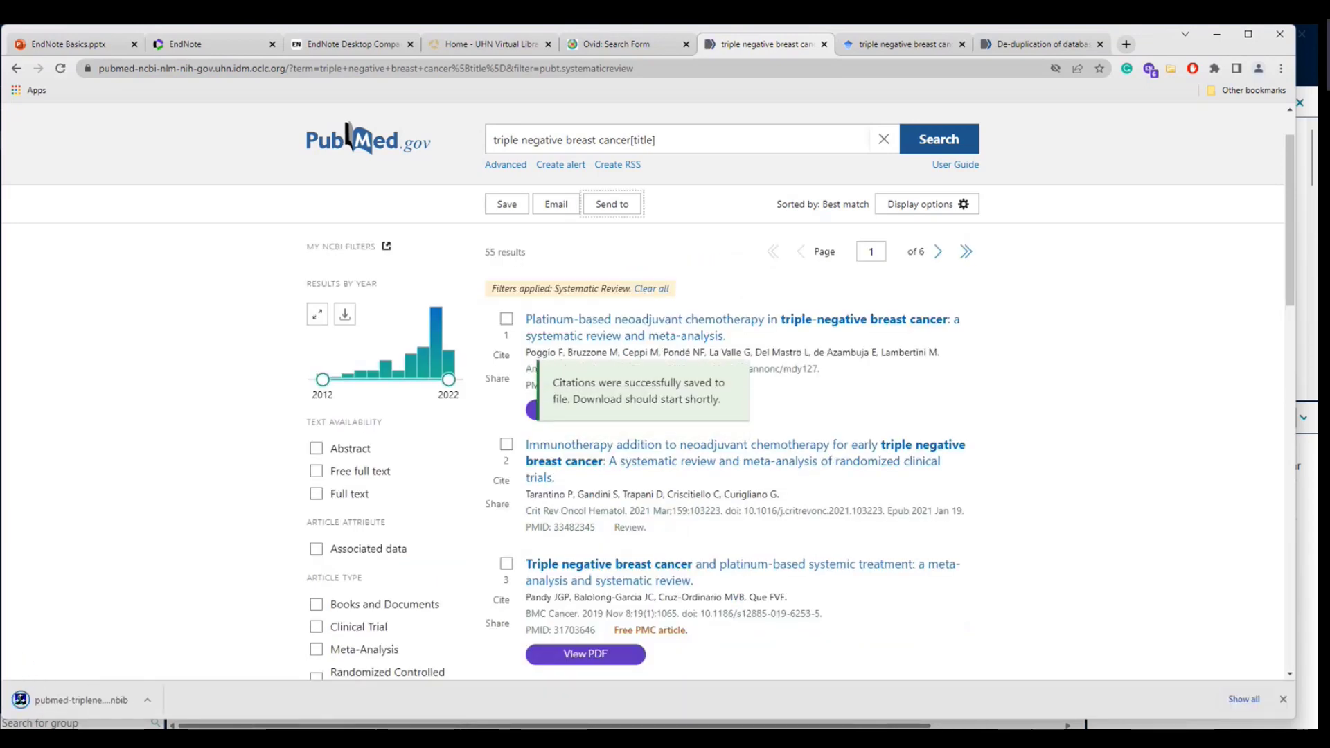
click(60, 701)
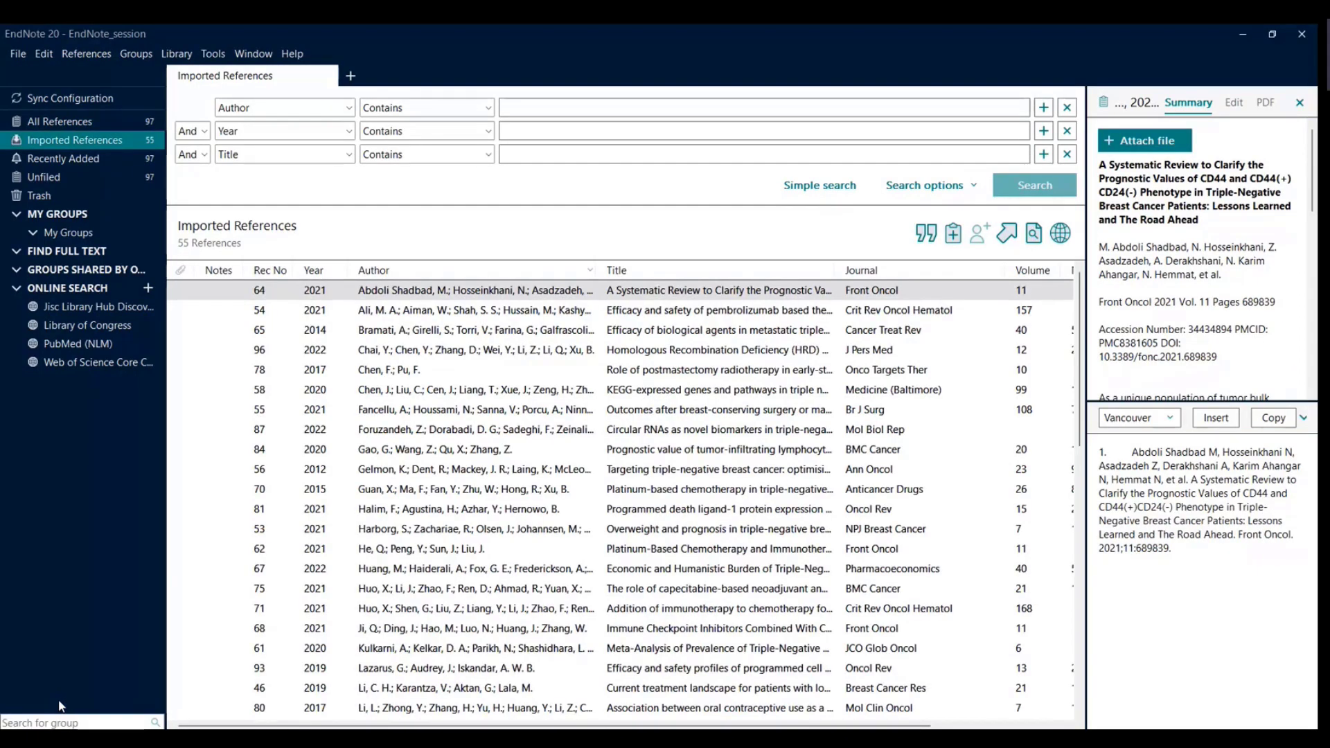
Switch to Google Scholar in the browser and review its Bibliography manager setting for EndNote import links, leaving without saving.
click(1243, 34)
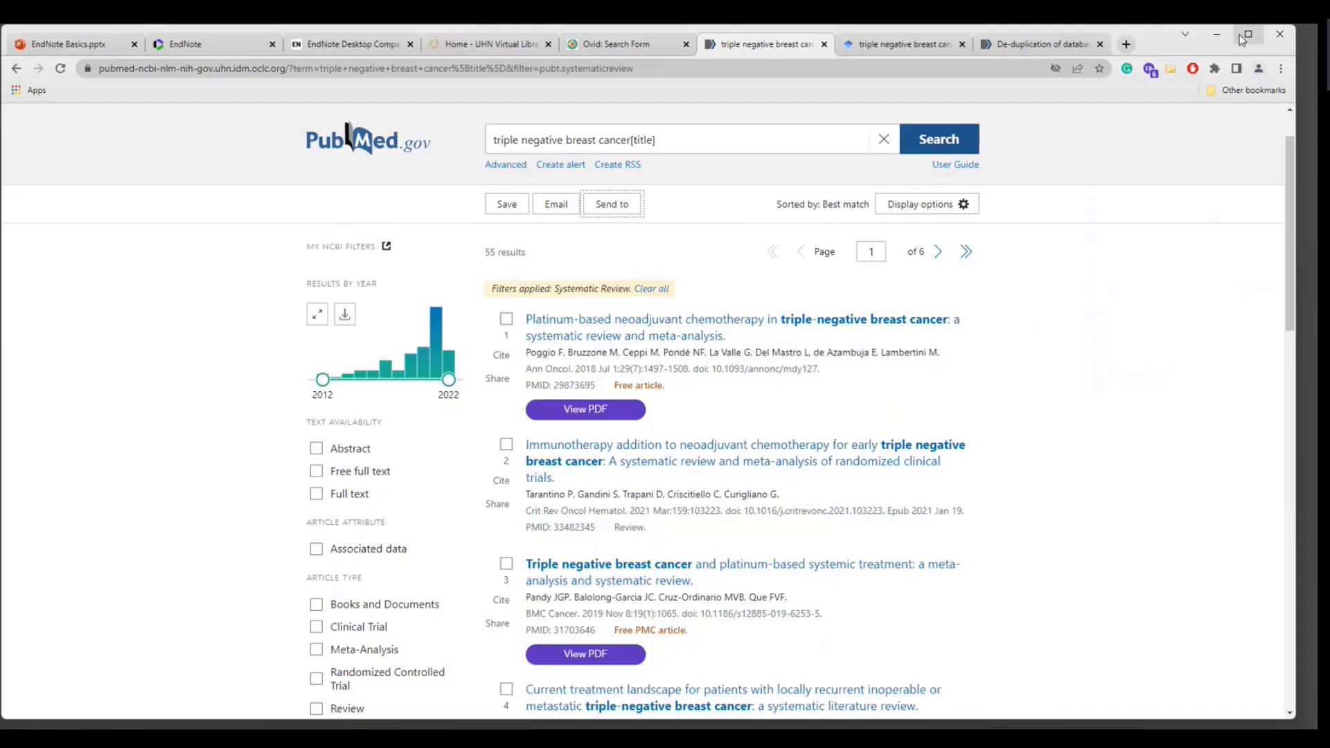
click(900, 45)
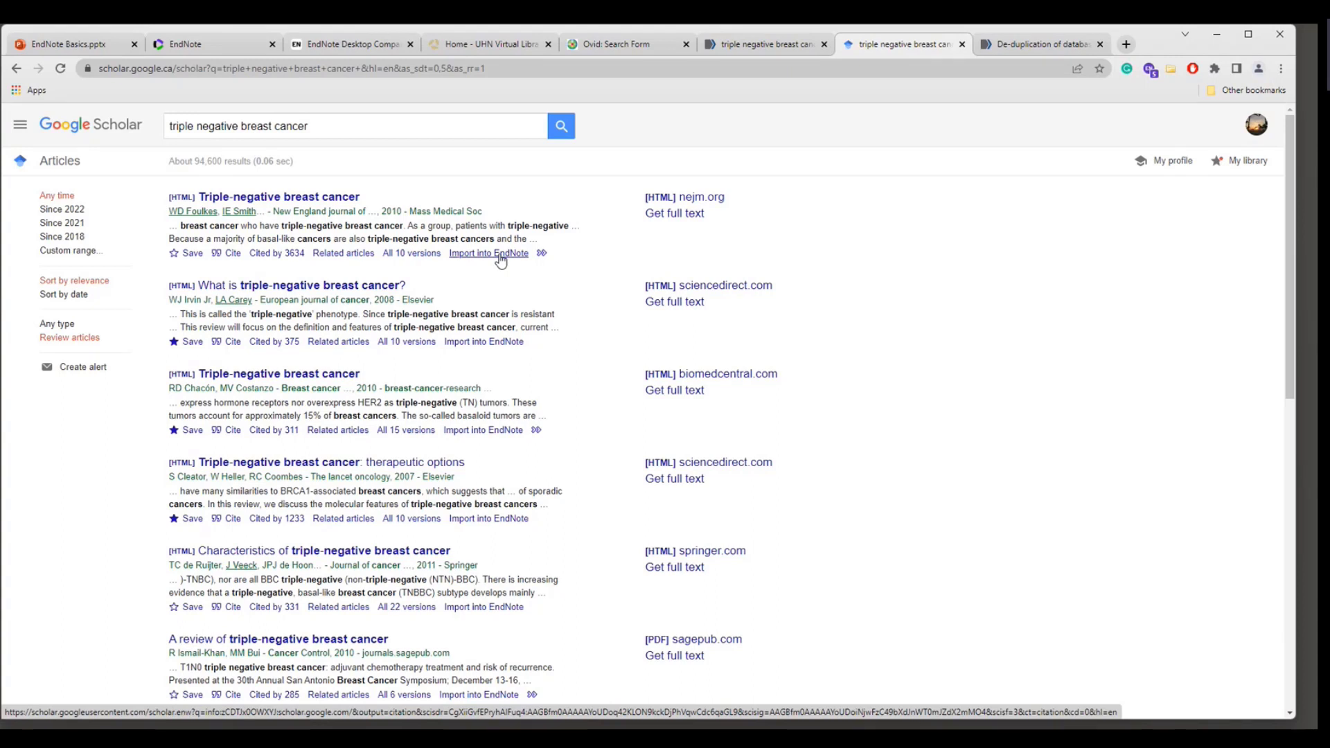
click(20, 126)
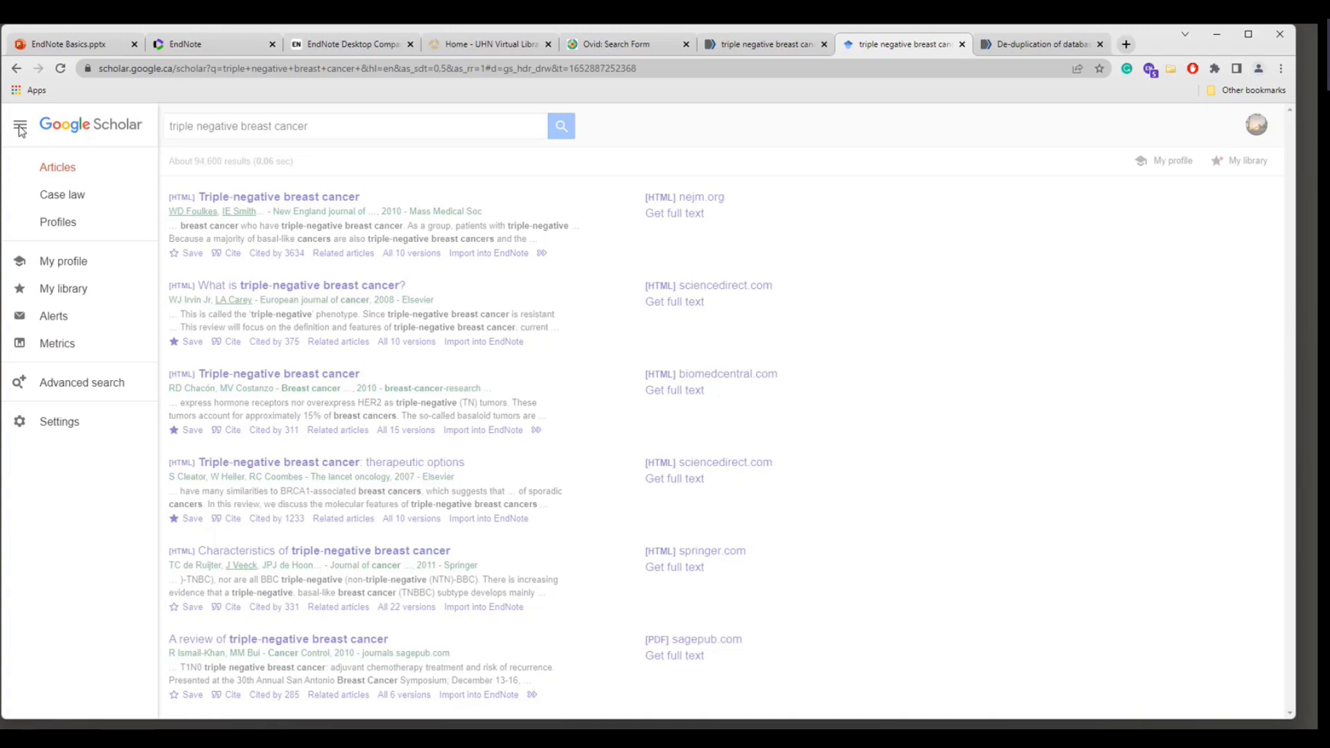
click(65, 415)
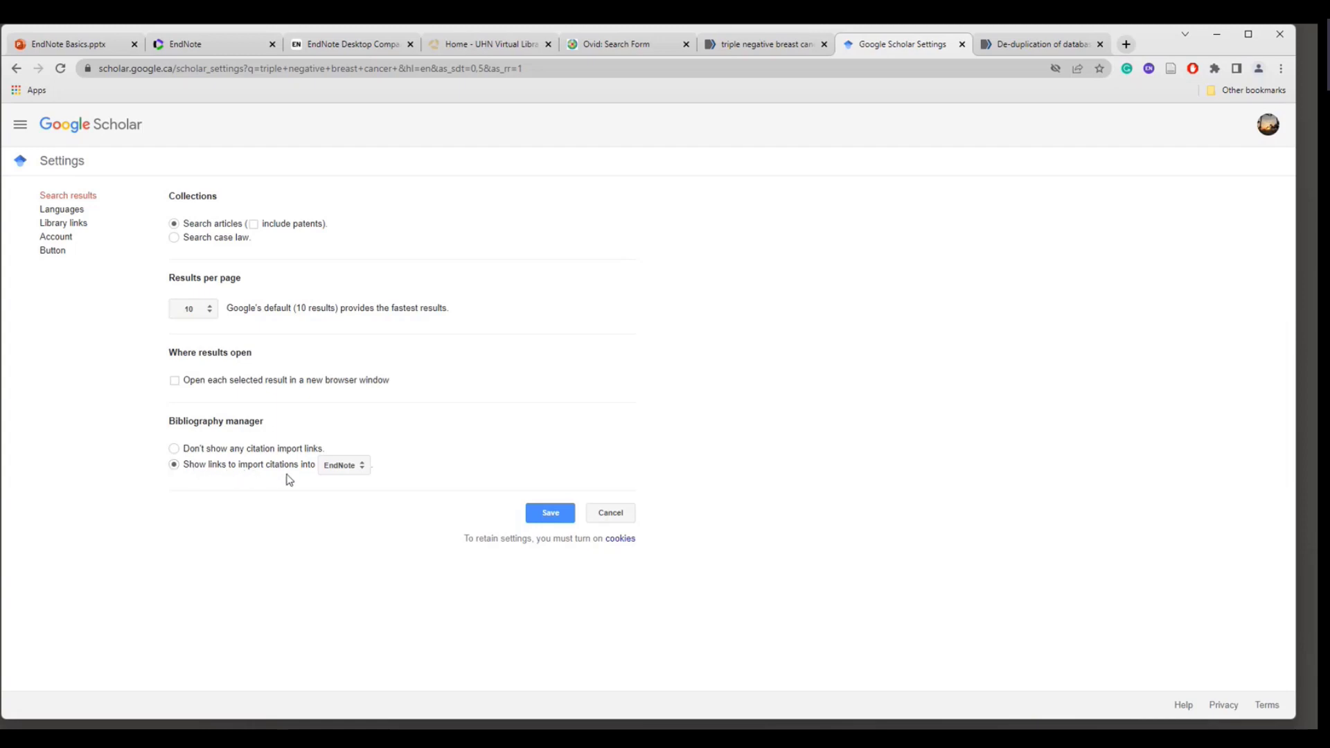
click(361, 469)
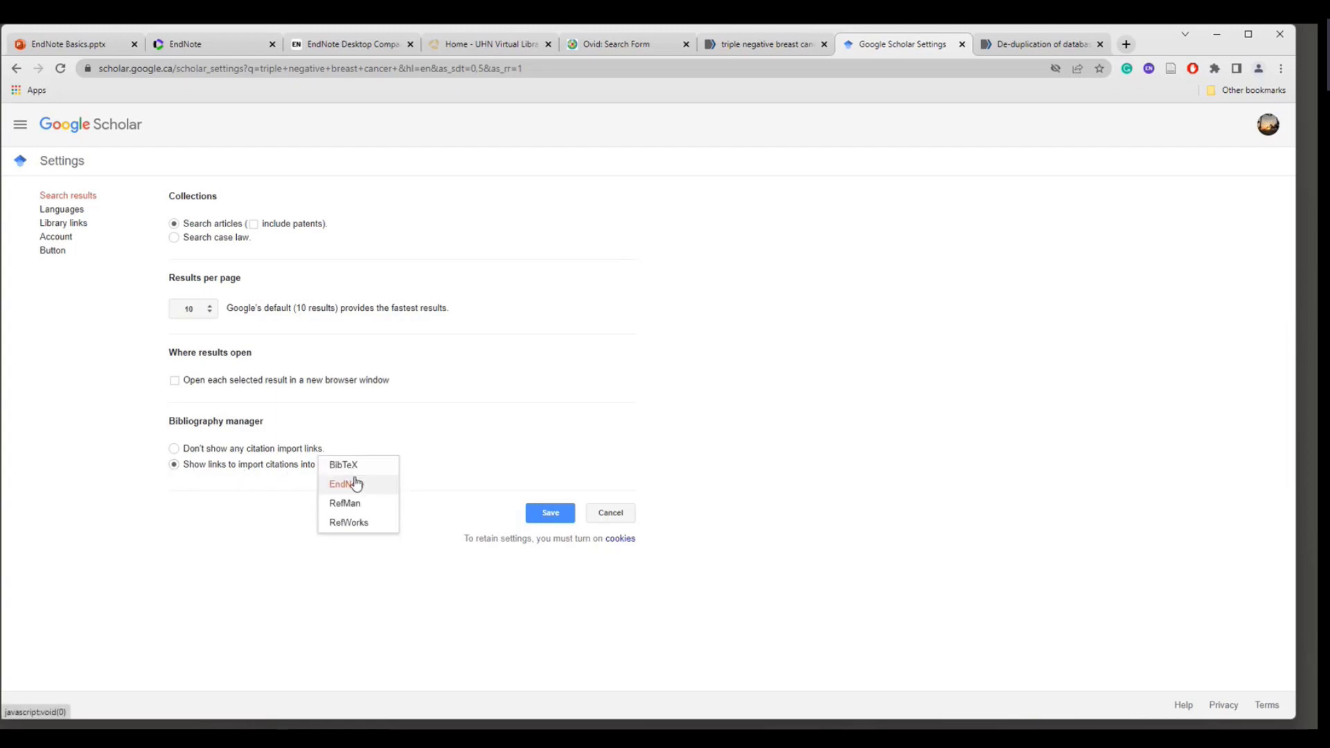
click(356, 485)
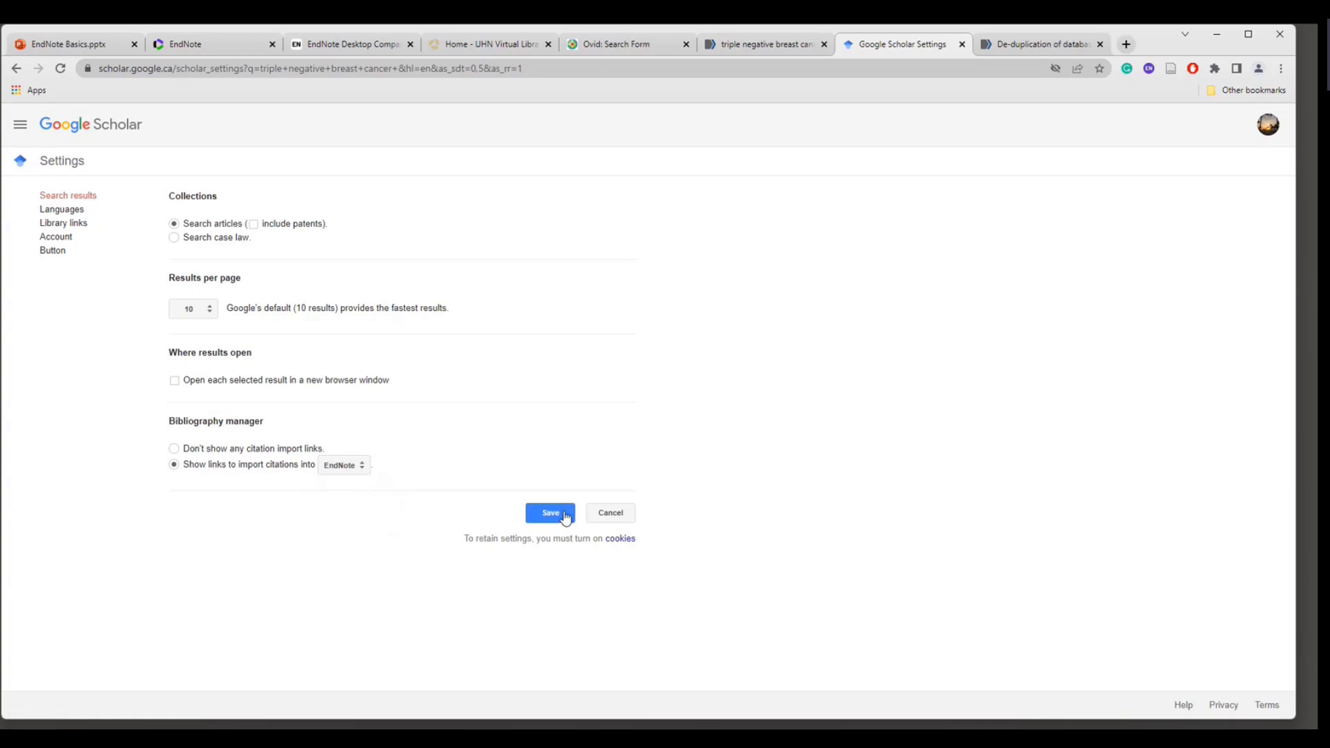
click(608, 514)
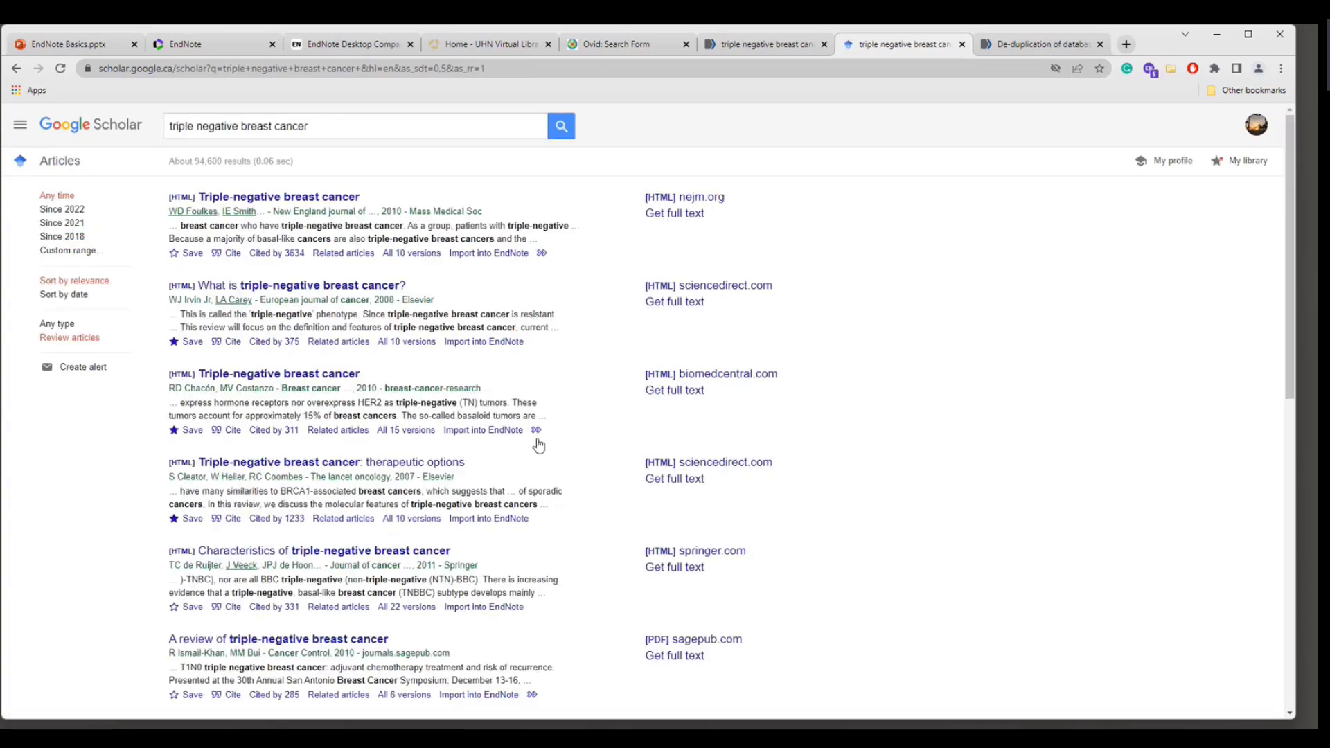
Import the 2010 New England Journal article "Triple-negative breast cancer" from Google Scholar into EndNote, and return to the browser.
click(504, 259)
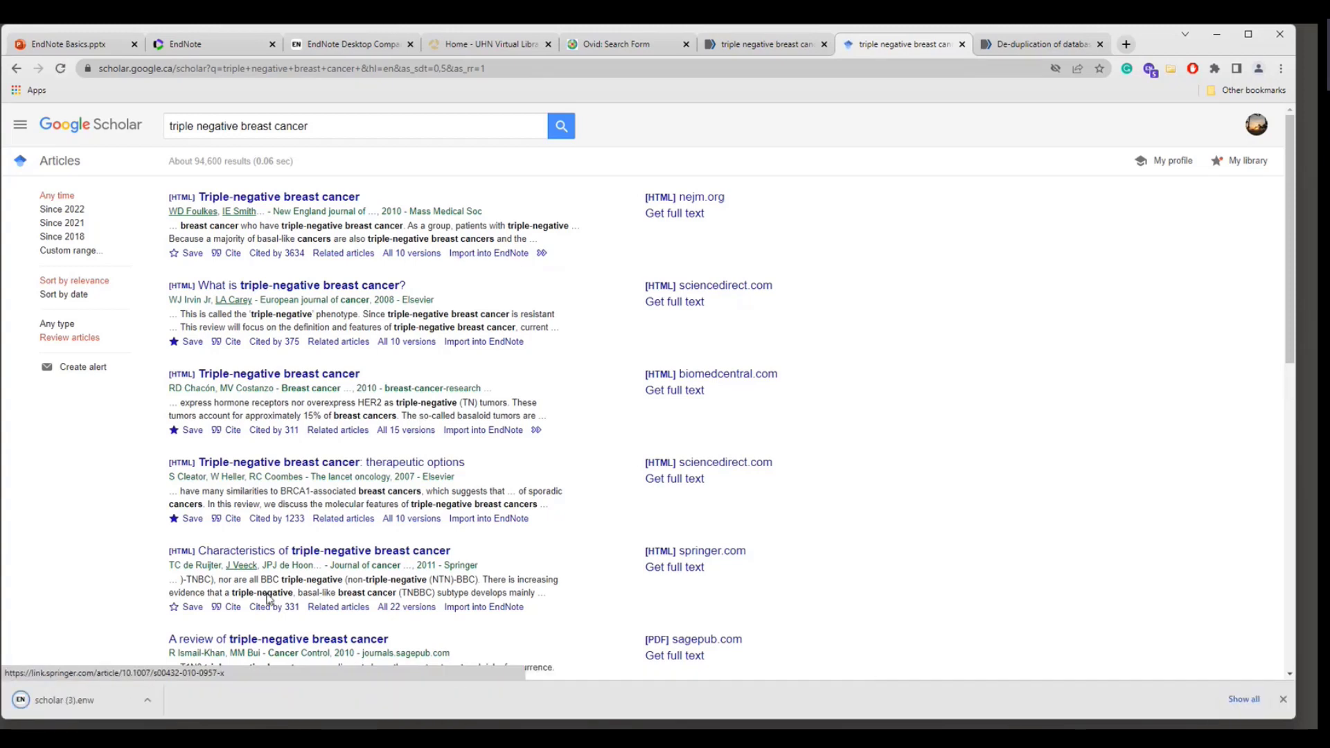
click(70, 702)
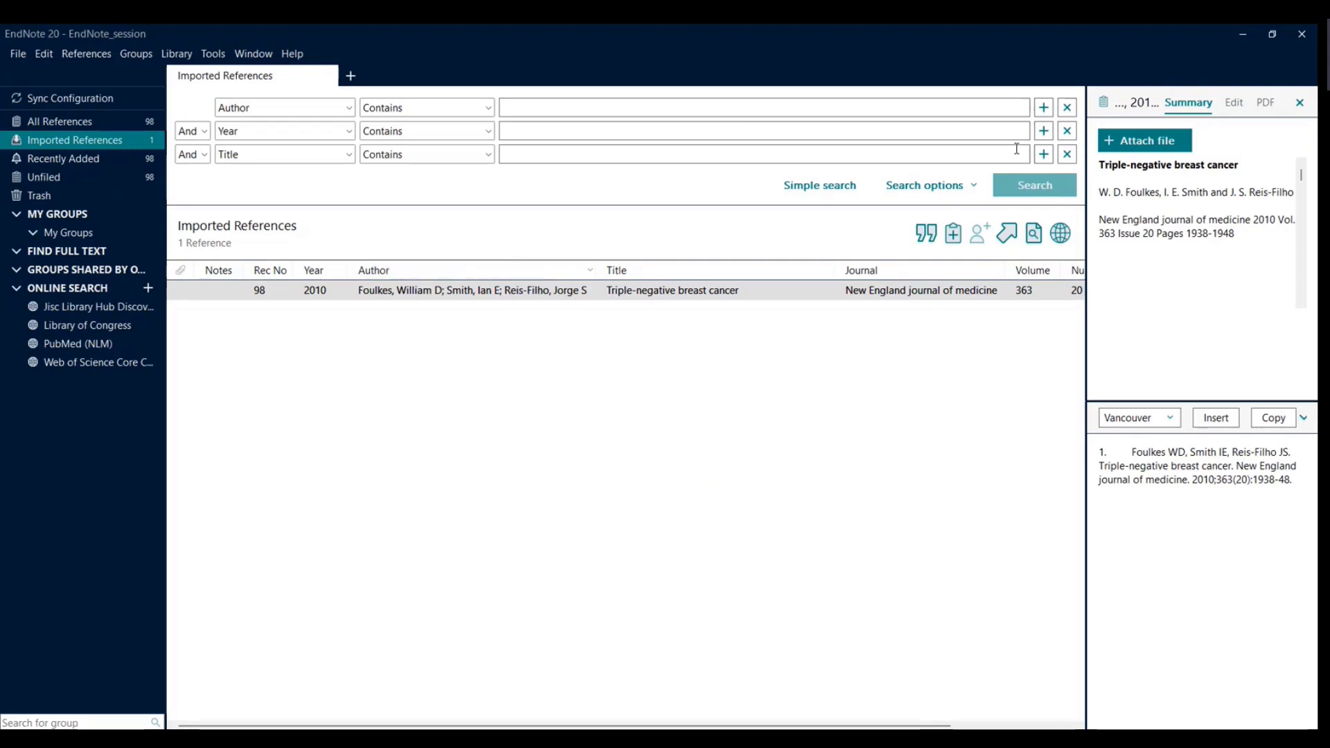
click(1244, 33)
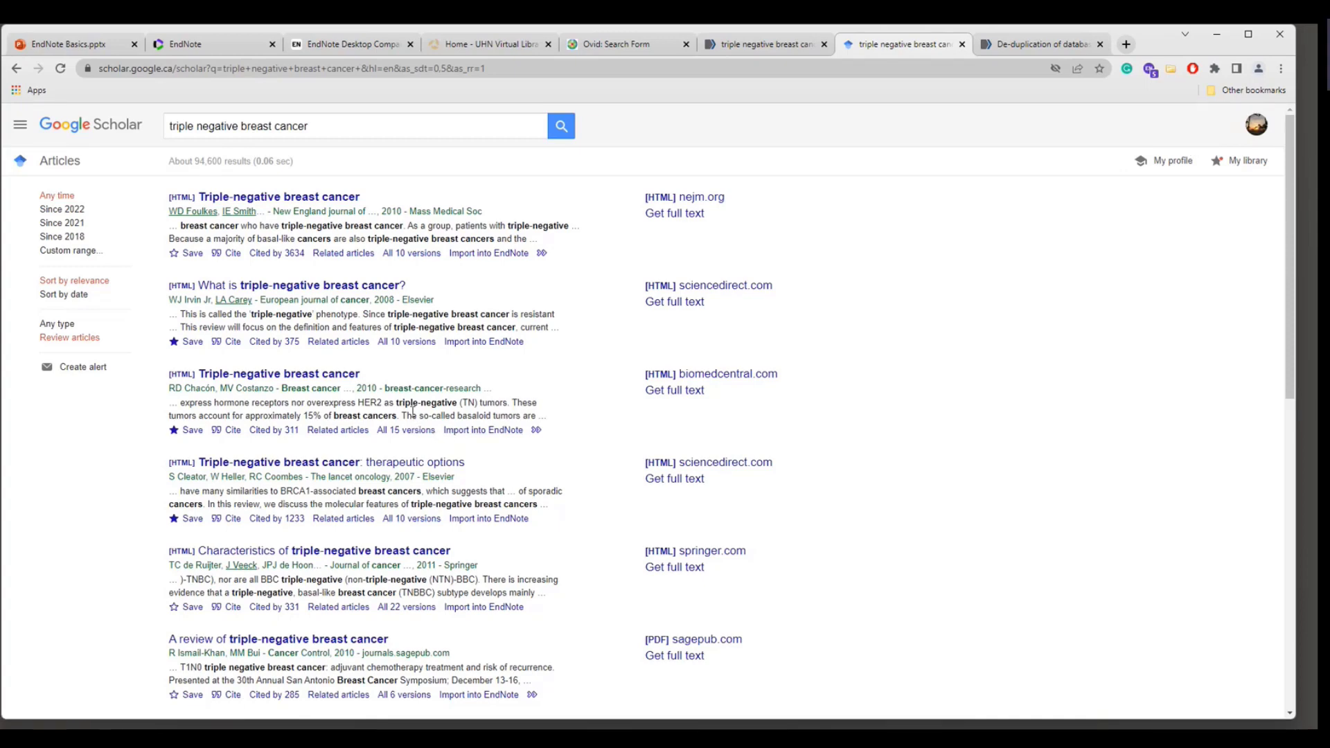
Save the article "Characteristics of triple-negative breast cancer" to My library with the Reading list label.
scroll(412, 412, down, 1)
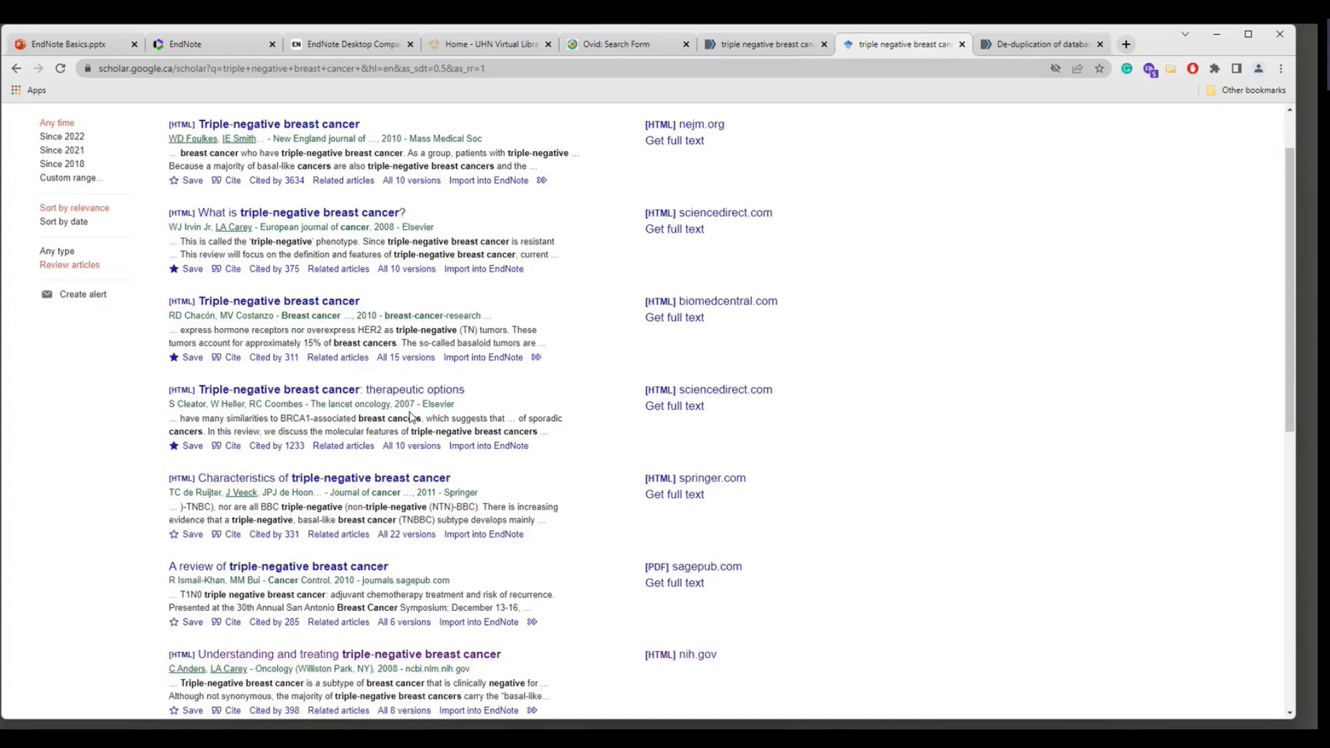
scroll(410, 415, down, 3)
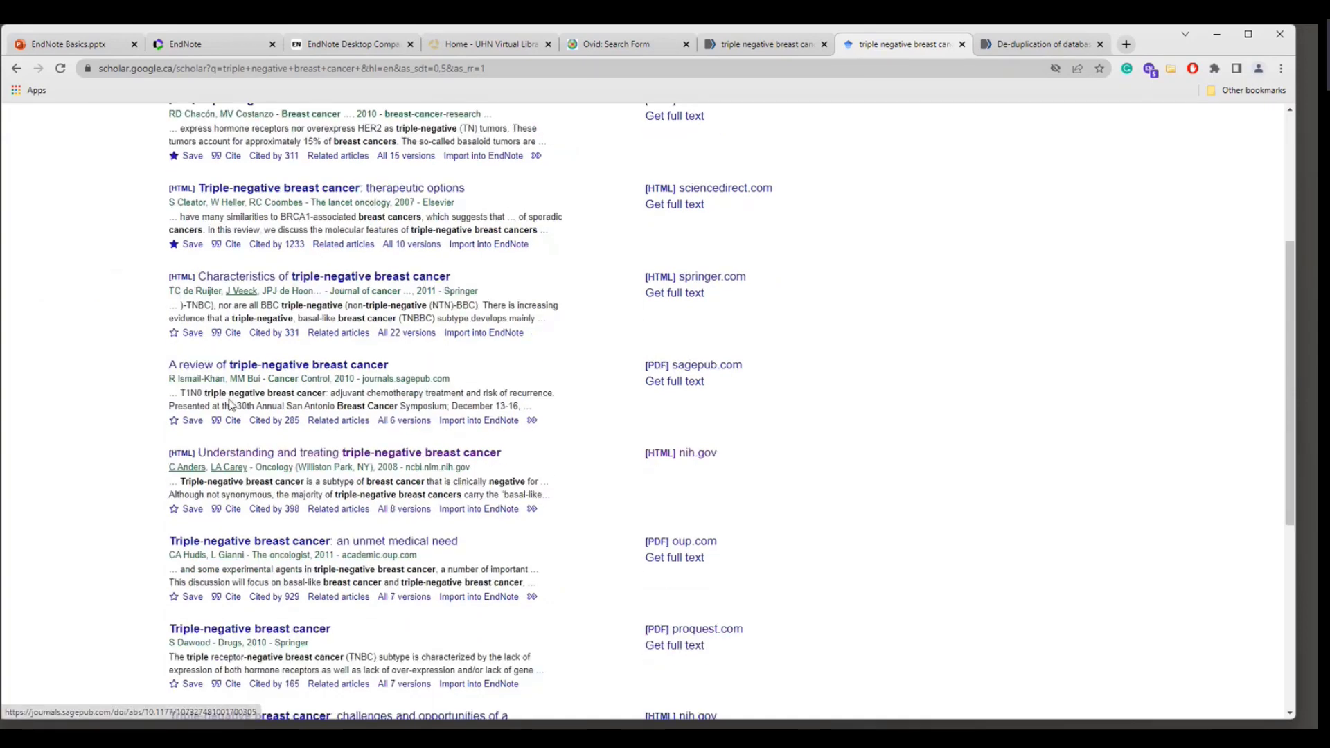
click(174, 336)
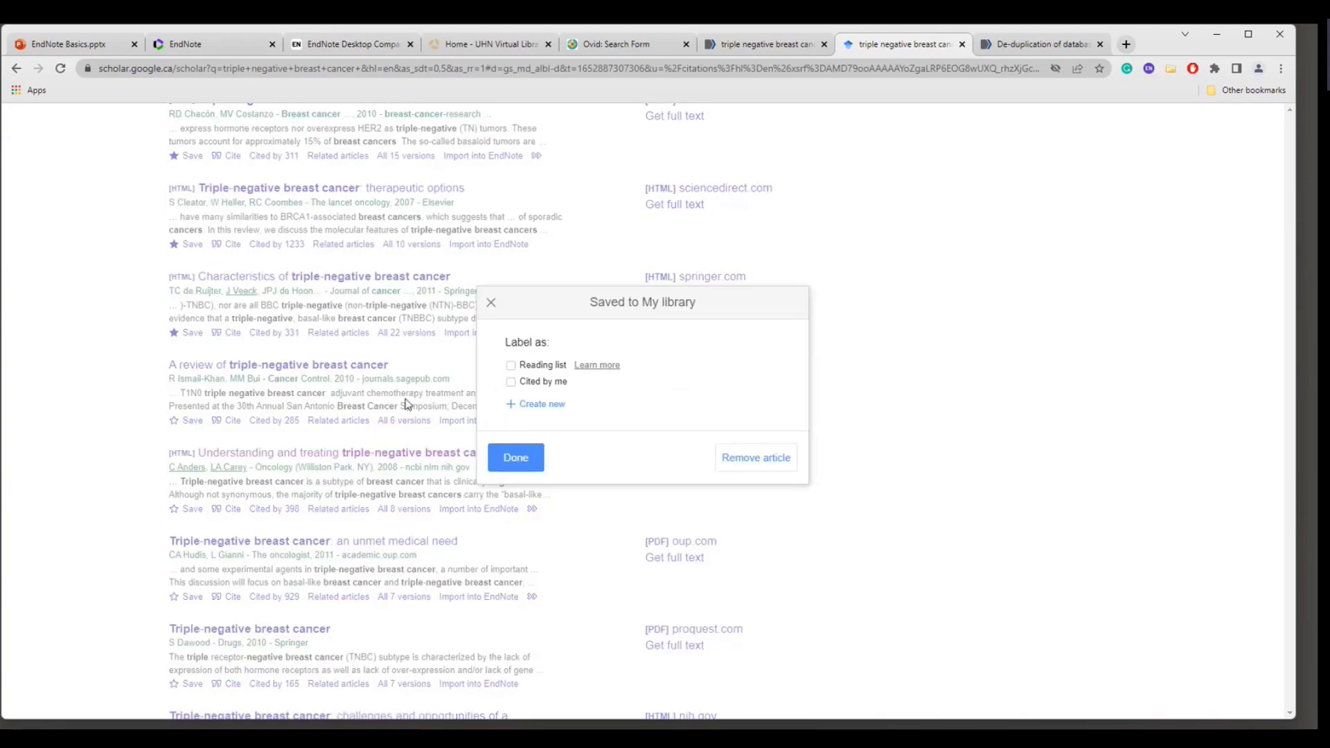
click(510, 367)
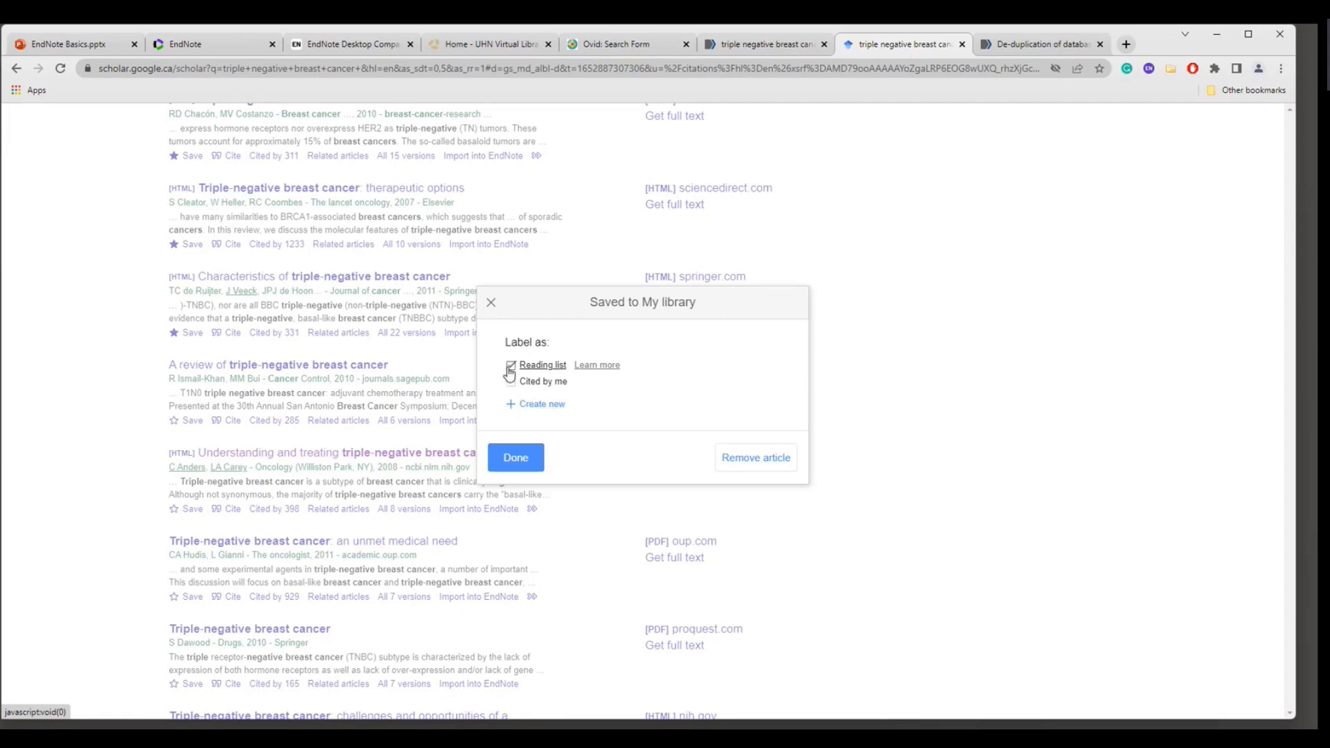
click(518, 457)
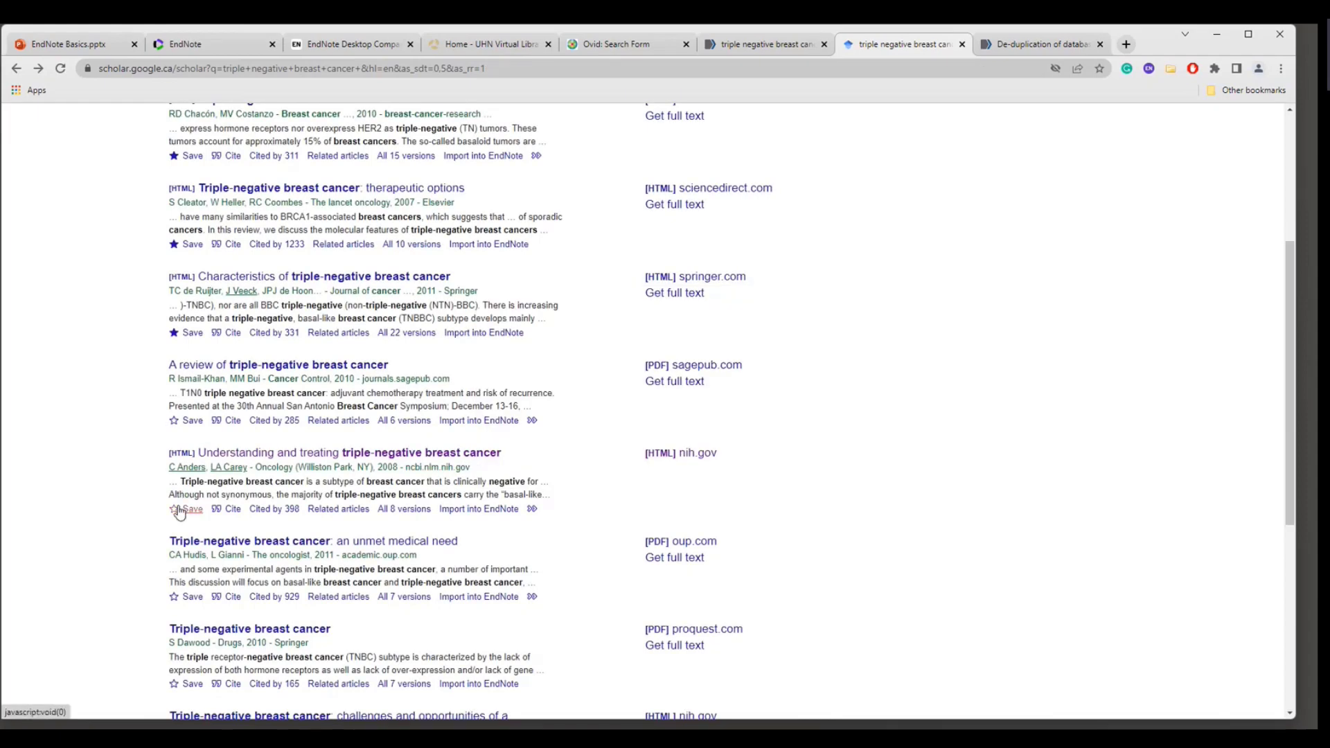
Save "Understanding and treating triple-negative breast cancer" and "A review of triple-negative breast cancer" to My library, both labelled Reading list.
click(187, 509)
click(510, 365)
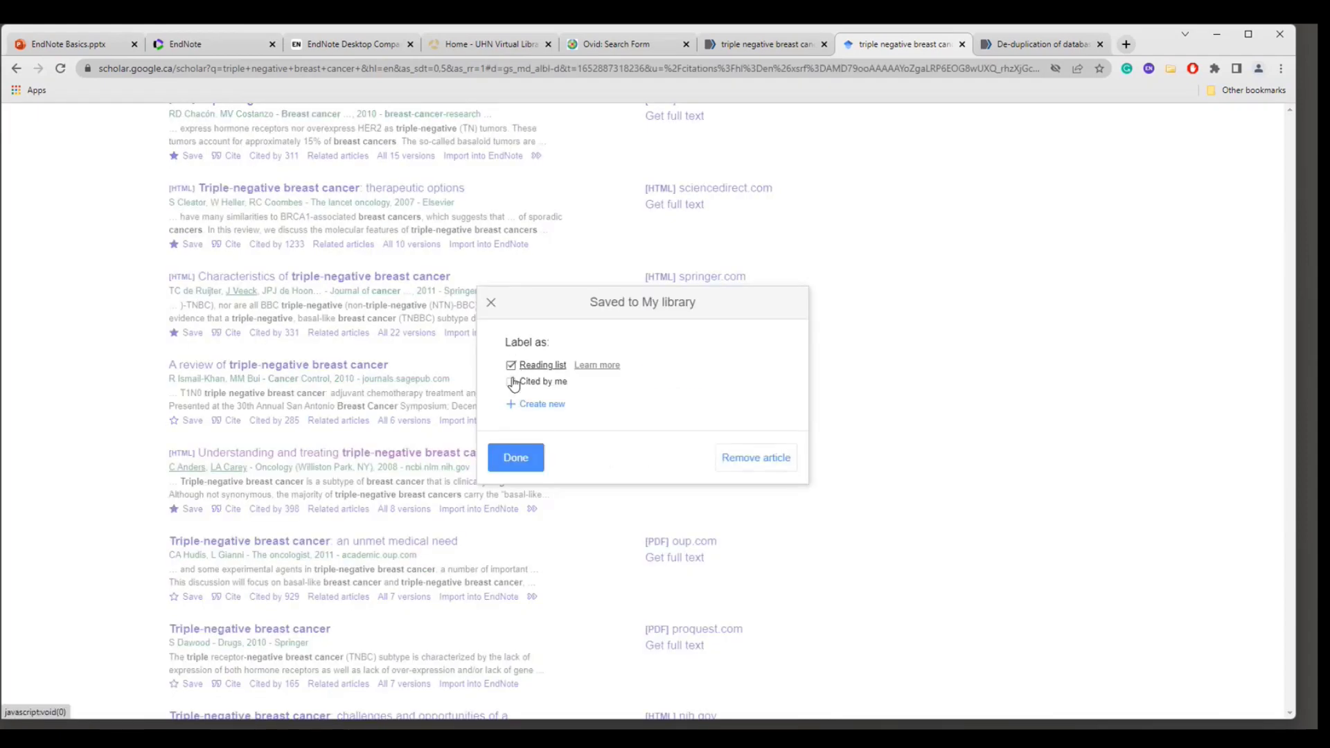
click(518, 458)
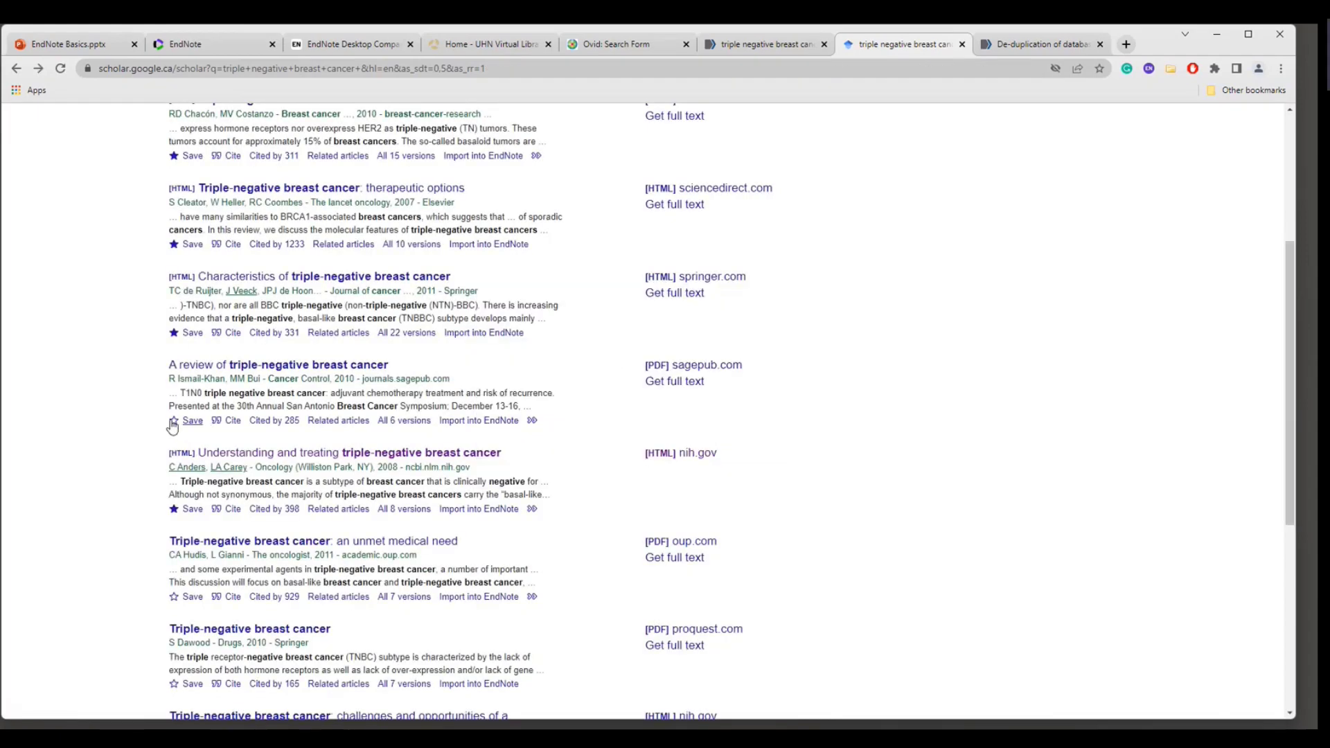
click(185, 421)
click(510, 365)
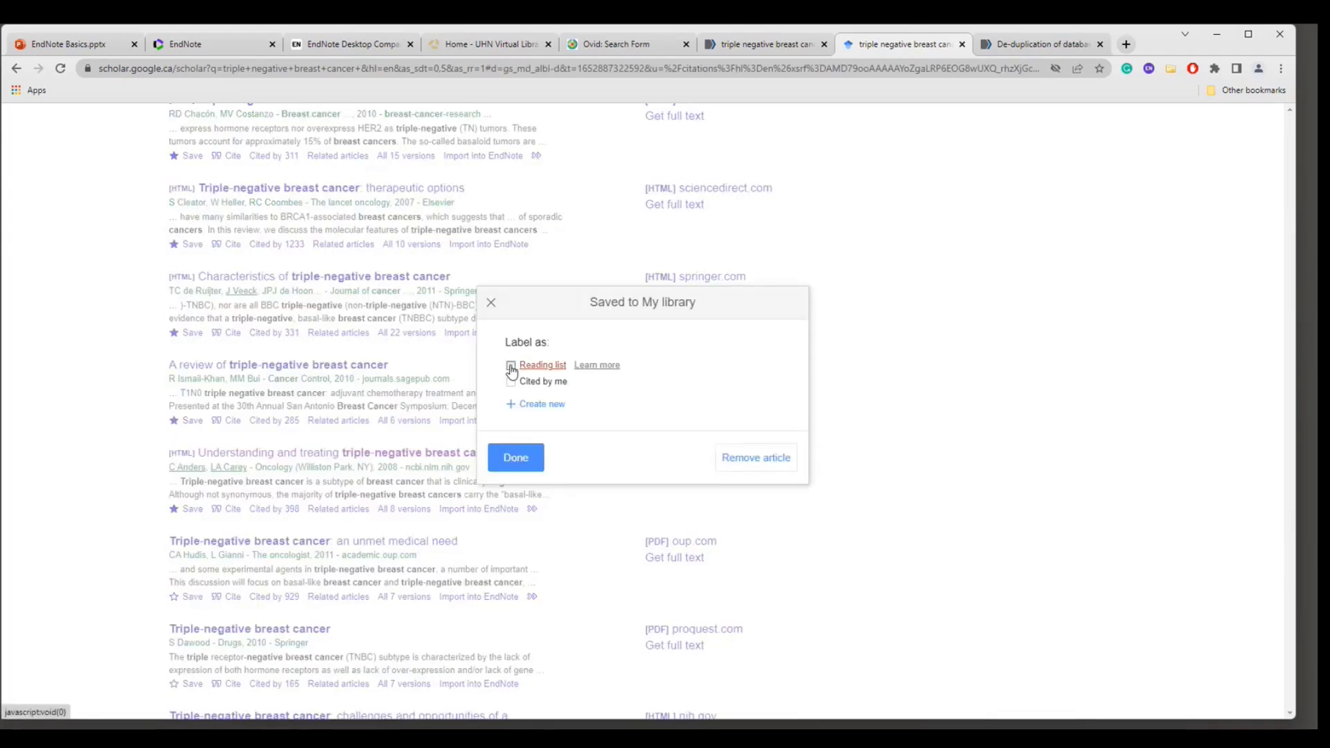
click(519, 461)
scroll(208, 471, down, 3)
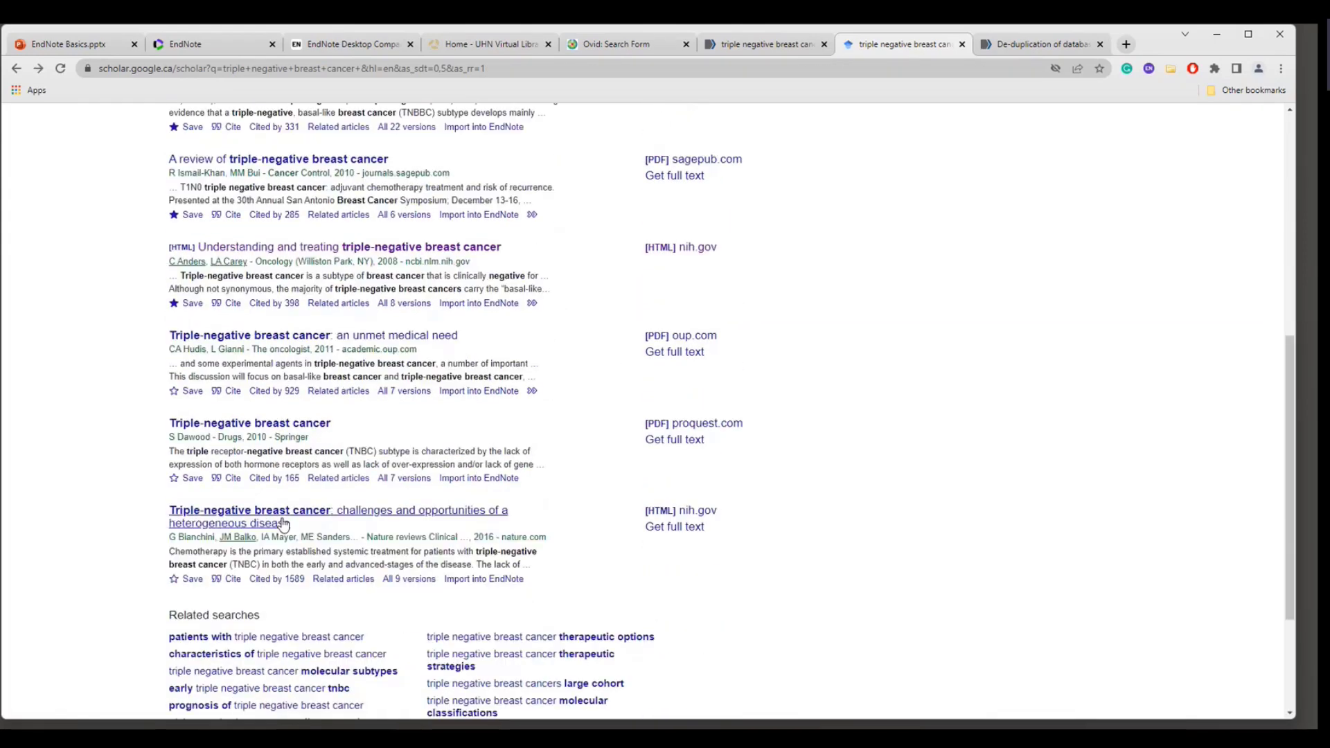
Save the 2010 Drugs article "Triple-negative breast cancer" to My library with the Reading list label.
click(174, 480)
click(510, 365)
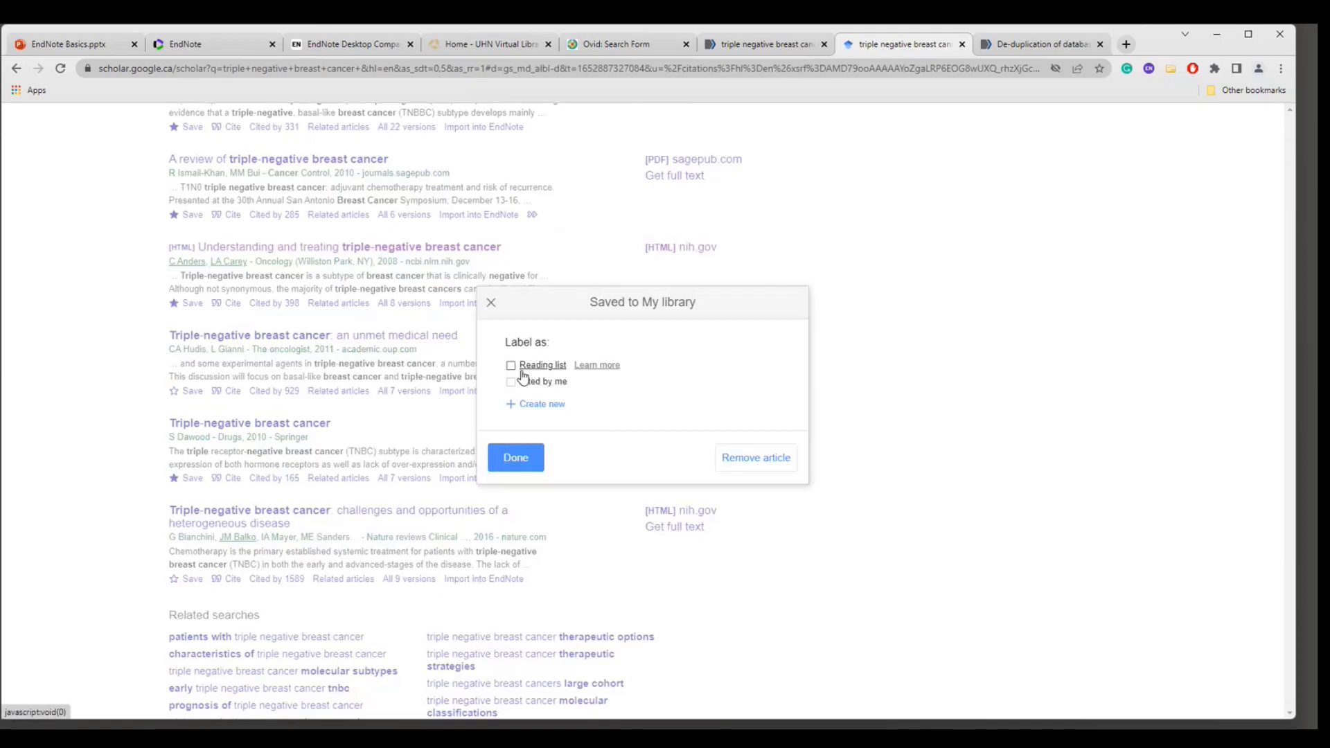
click(515, 456)
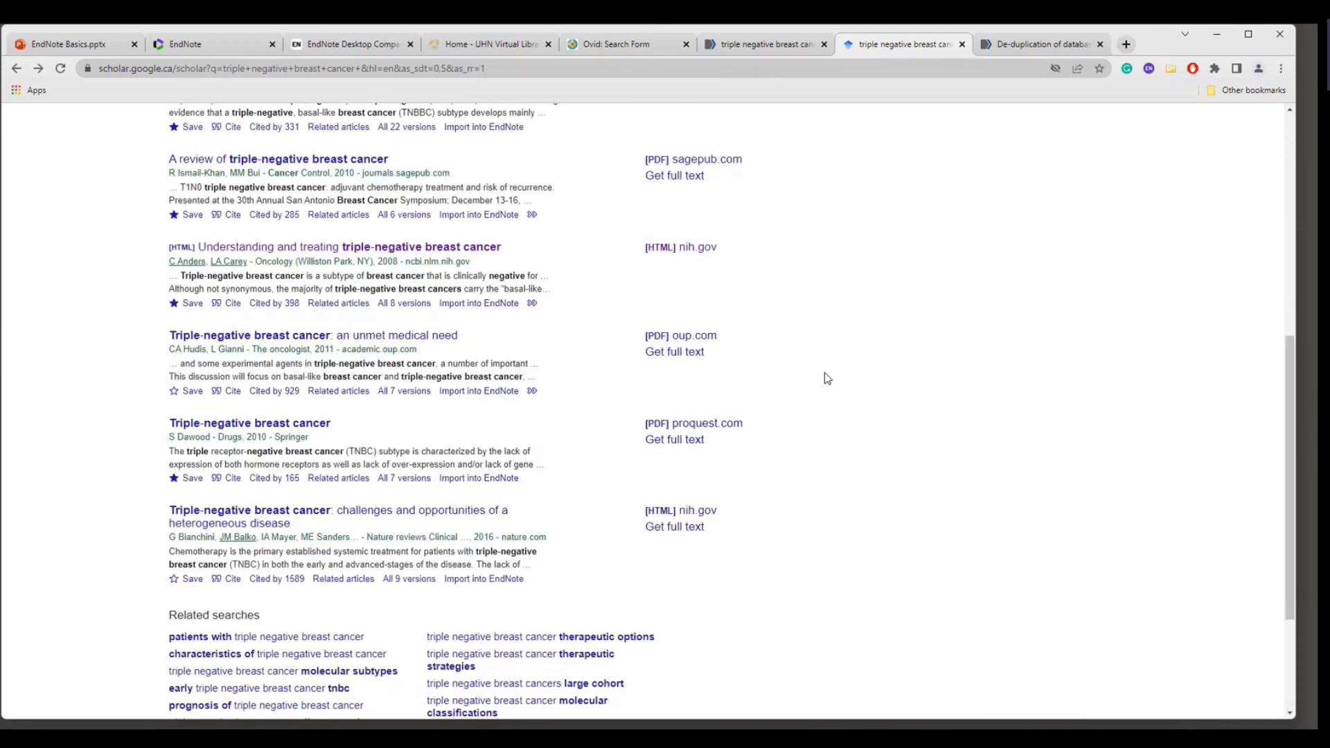
Export all Reading list articles from My library in EndNote format, open the downloaded citations file in EndNote, and display all references.
scroll(892, 351, up, 2)
scroll(894, 350, up, 5)
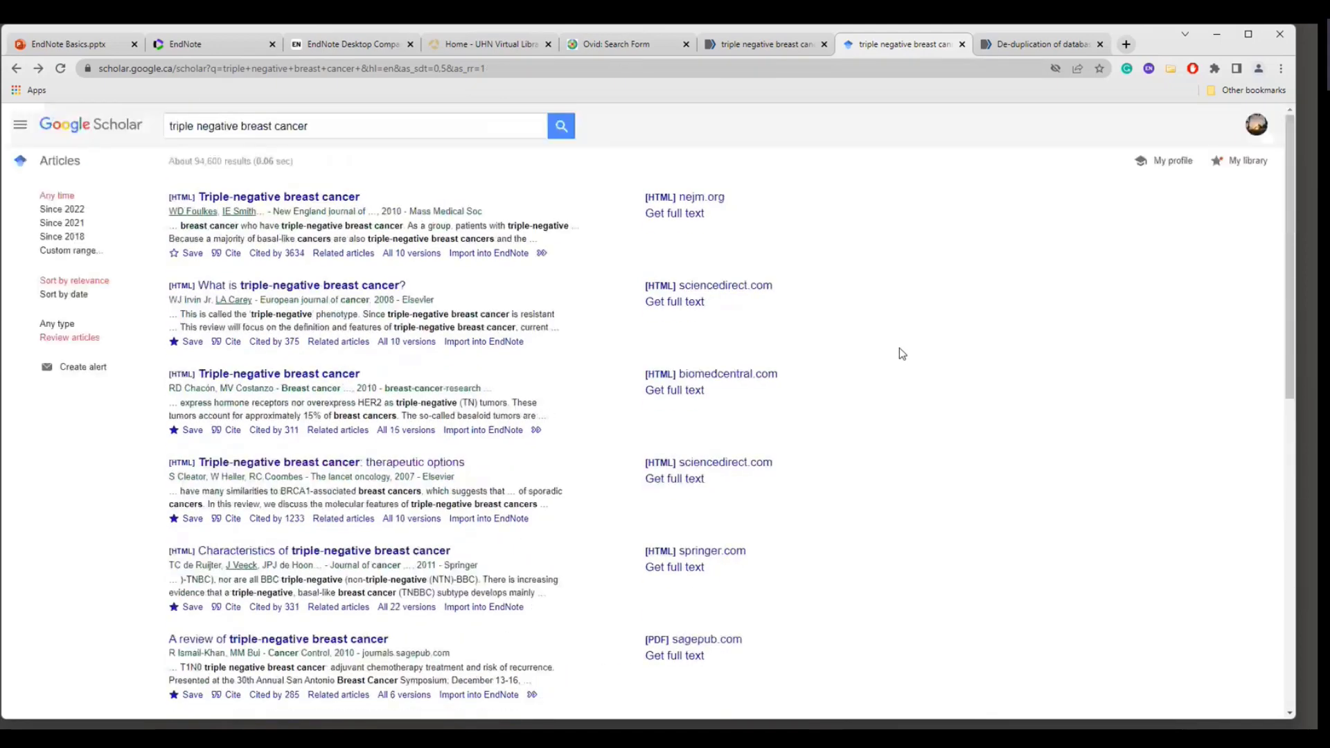
click(1248, 160)
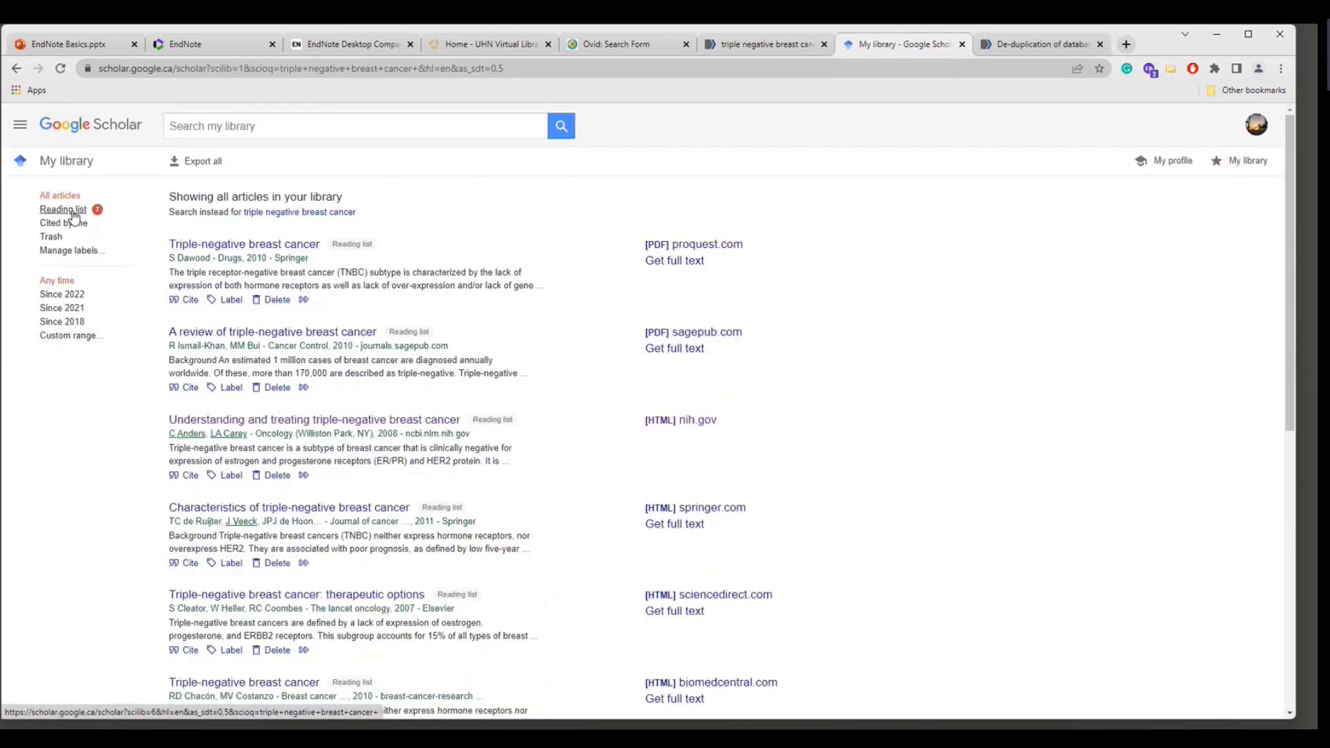
click(75, 214)
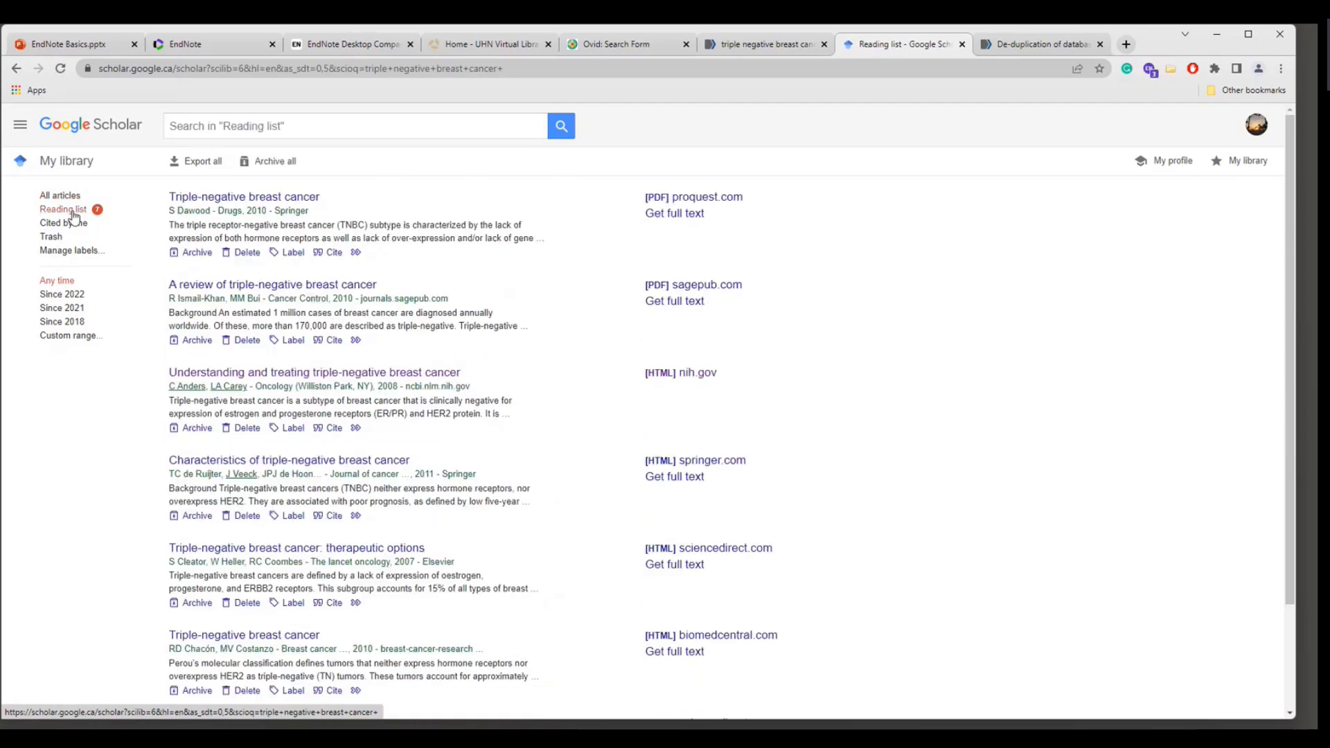
click(194, 167)
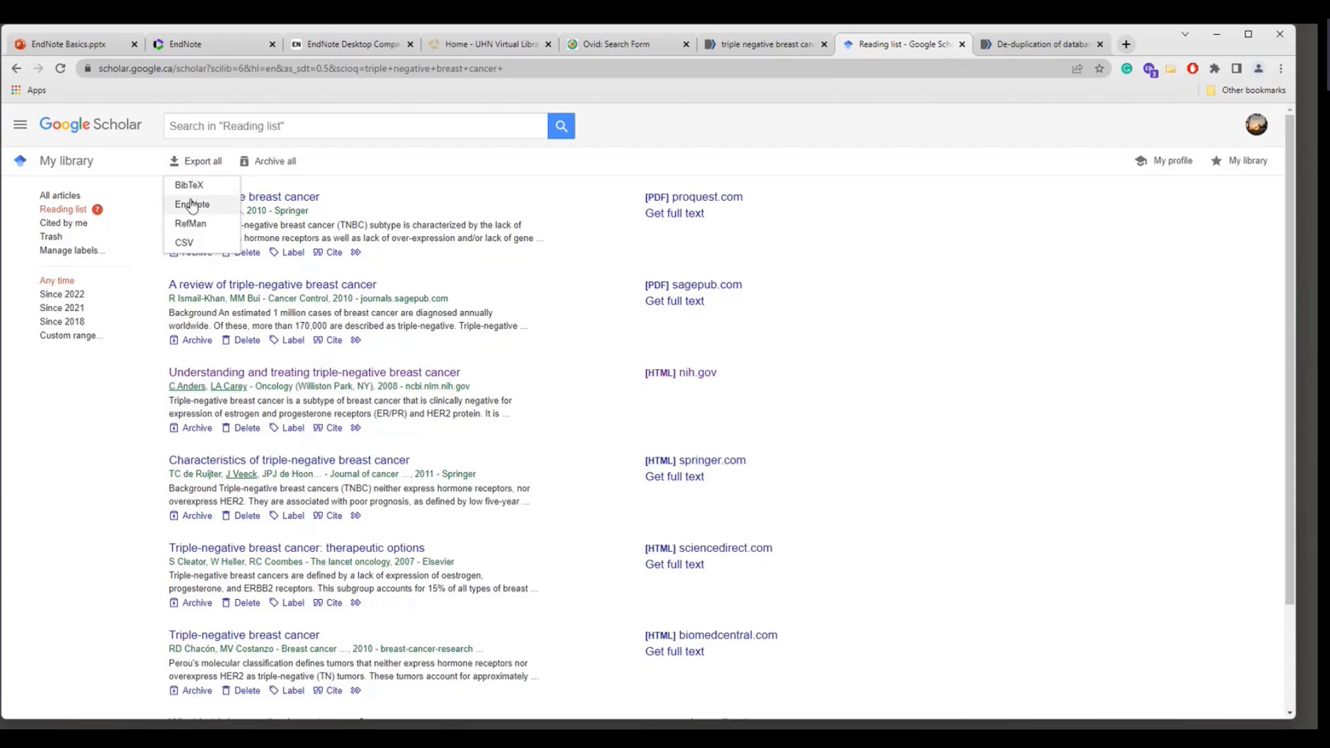
click(192, 205)
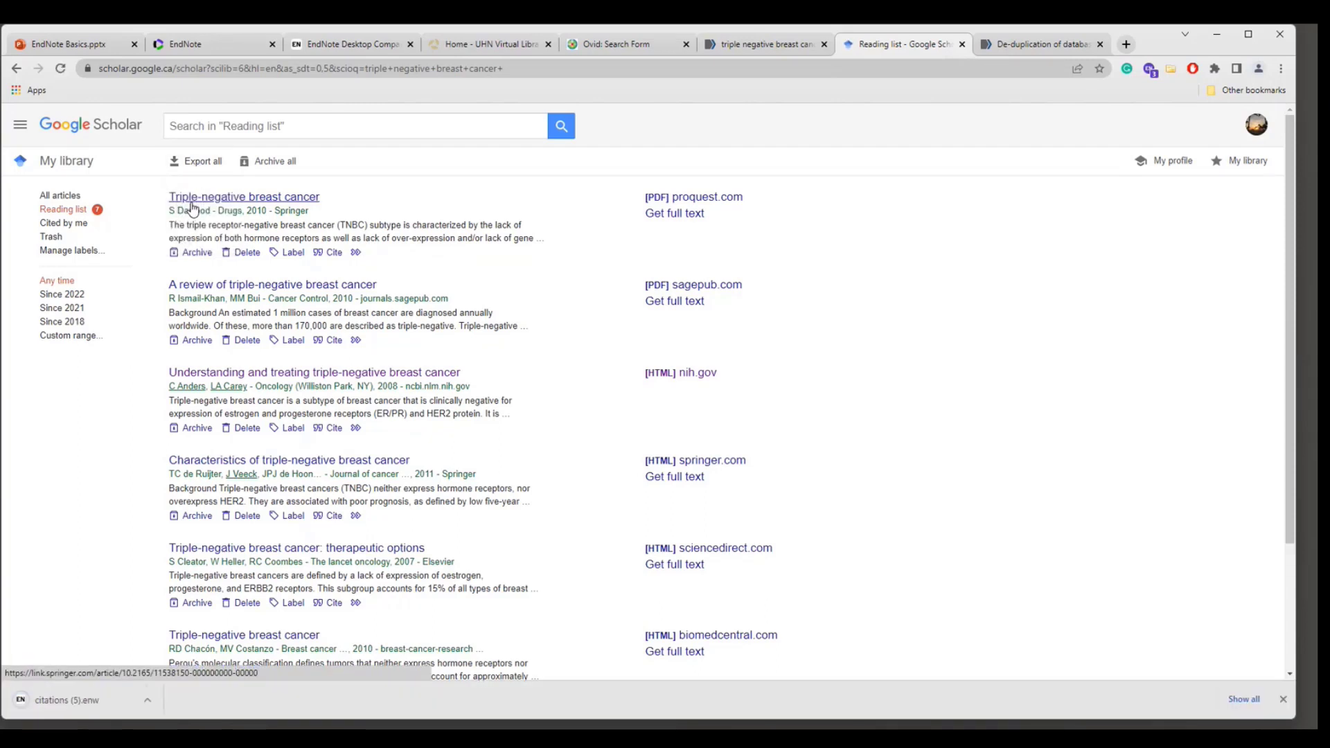
click(70, 704)
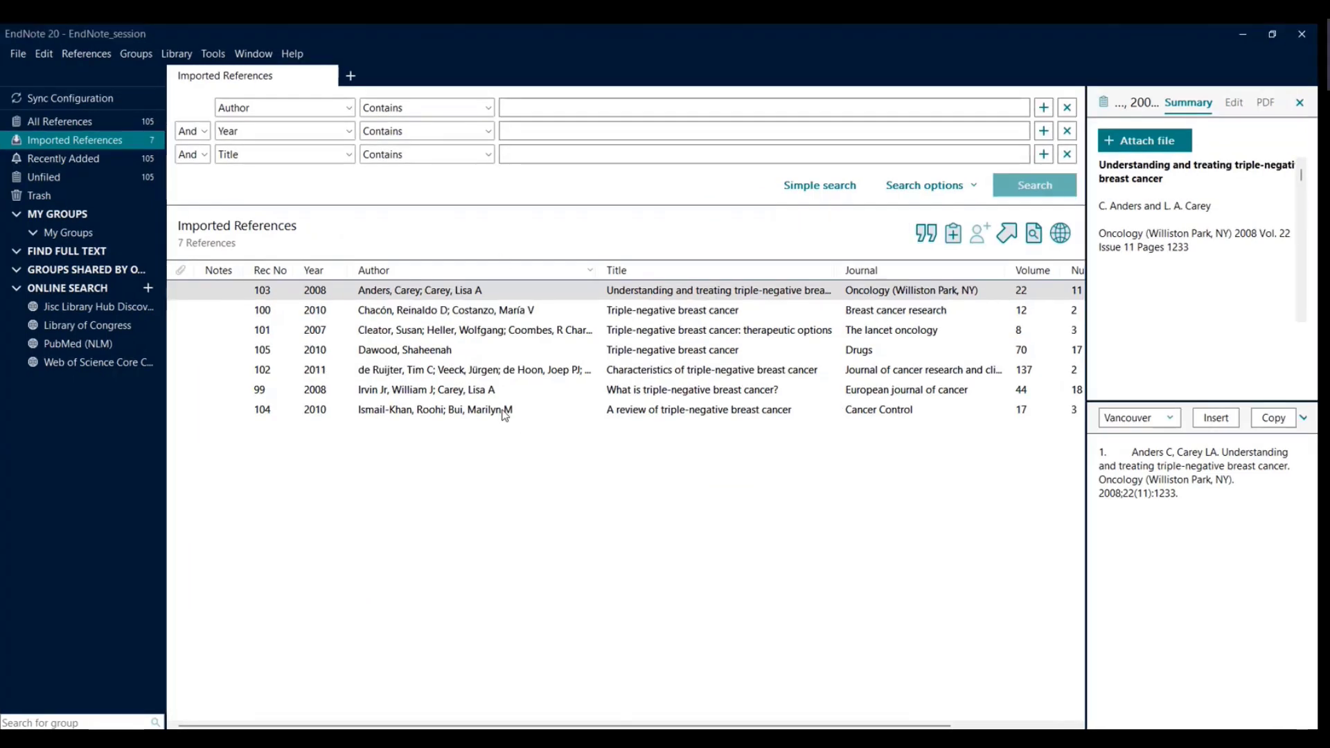
click(52, 124)
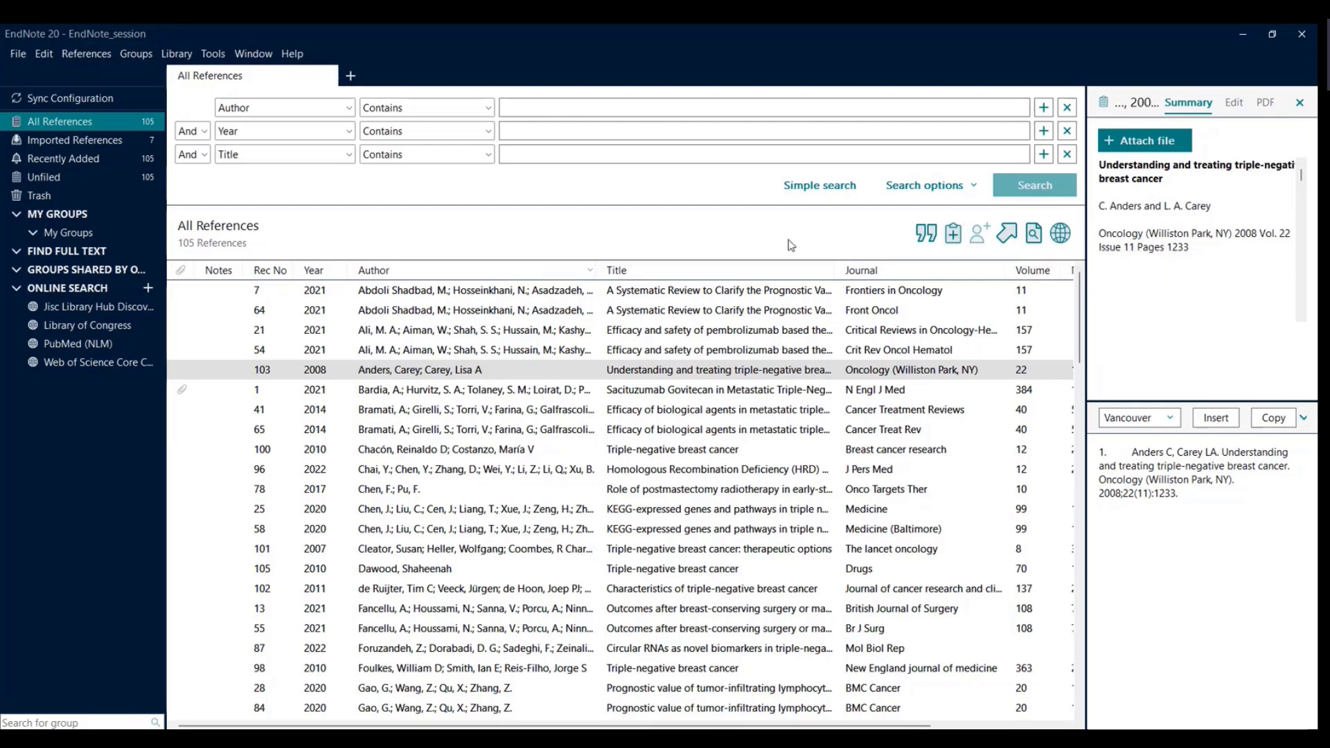
Open a blank new reference to view the Journal Article fields, and close it without entering anything.
click(92, 59)
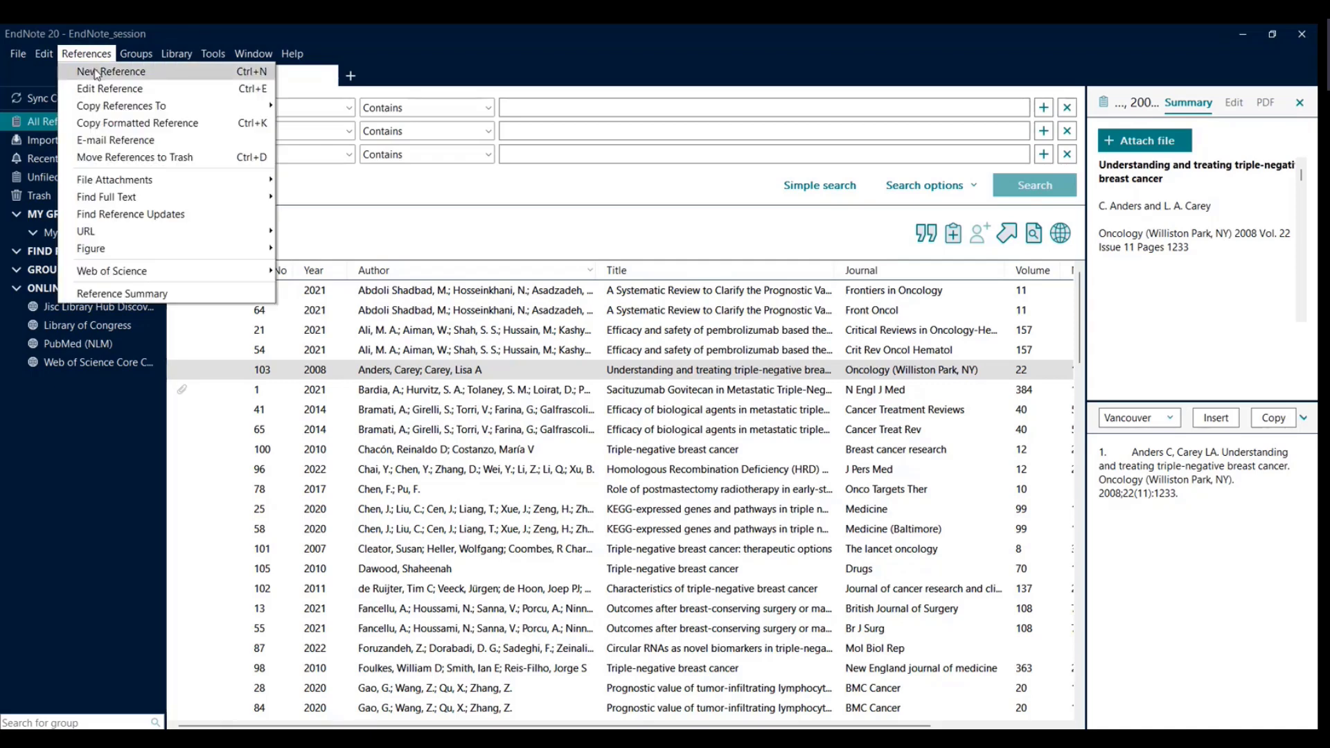
click(97, 73)
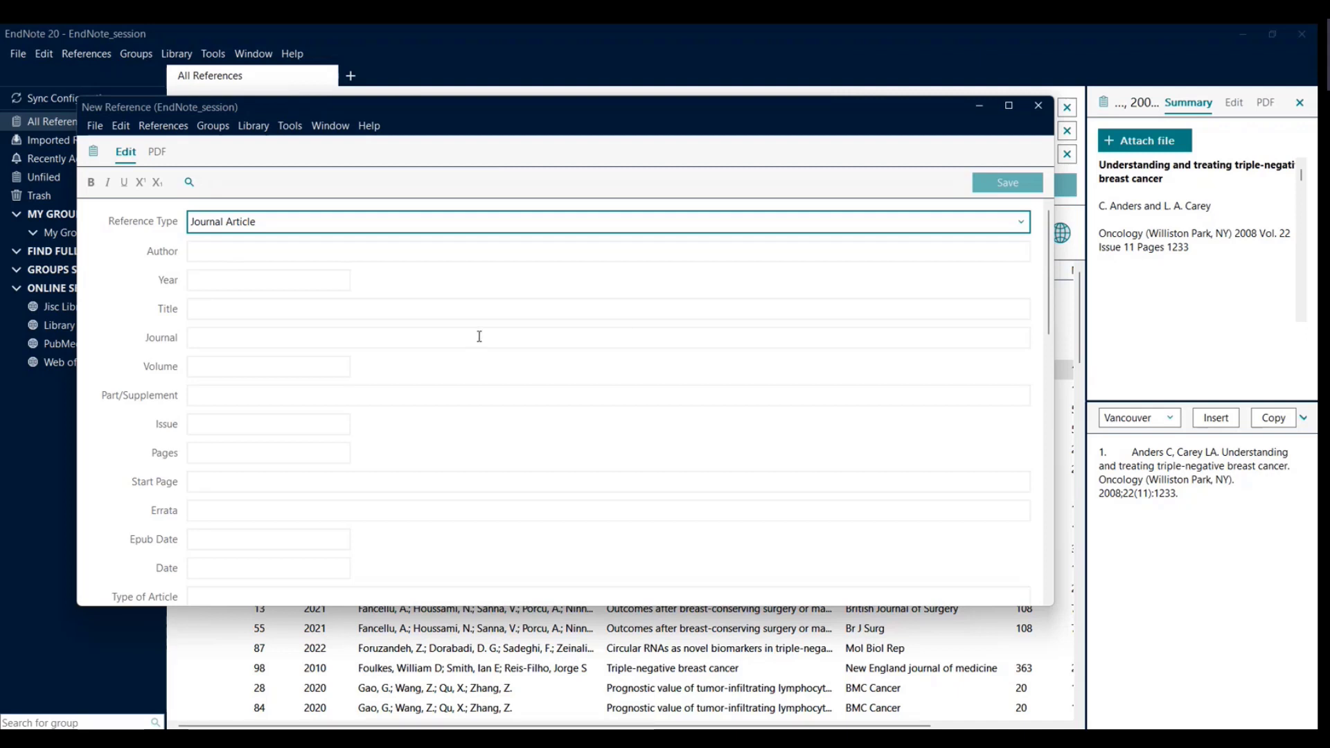
click(1038, 106)
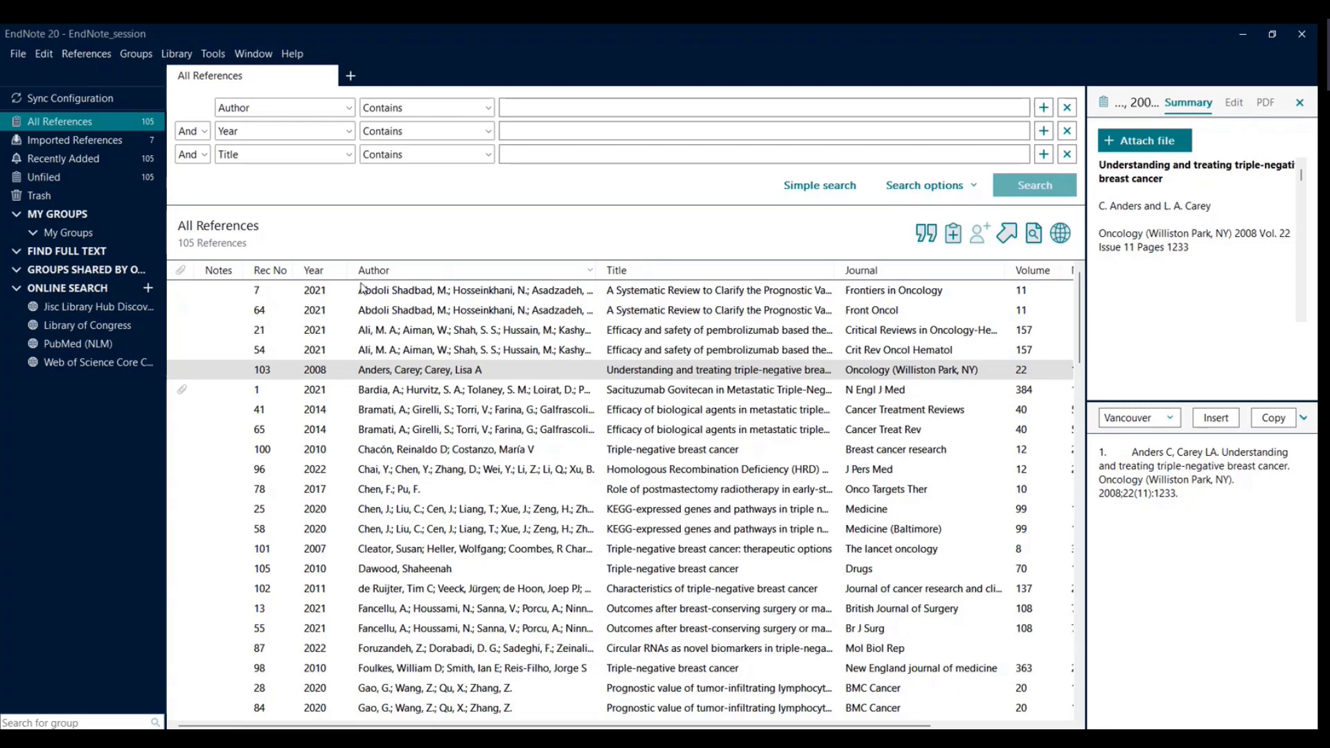
click(18, 54)
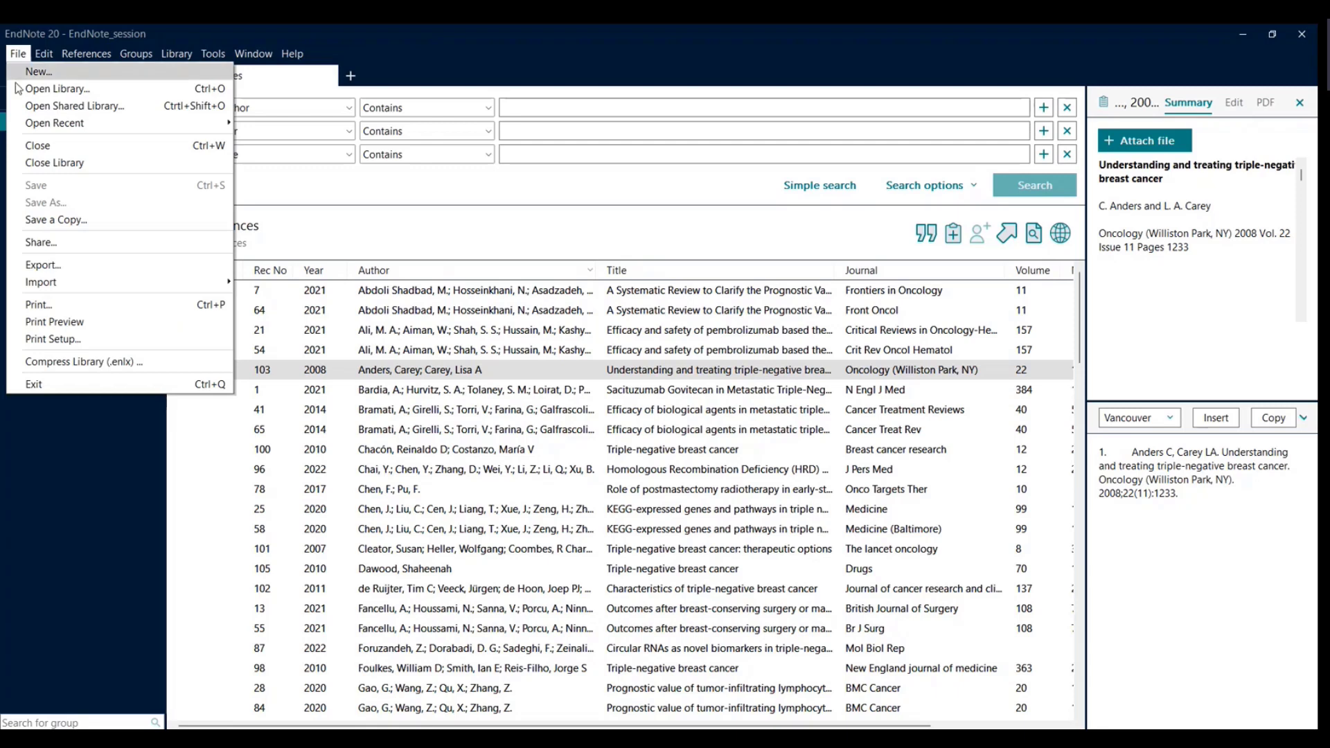
mouse_move(78, 284)
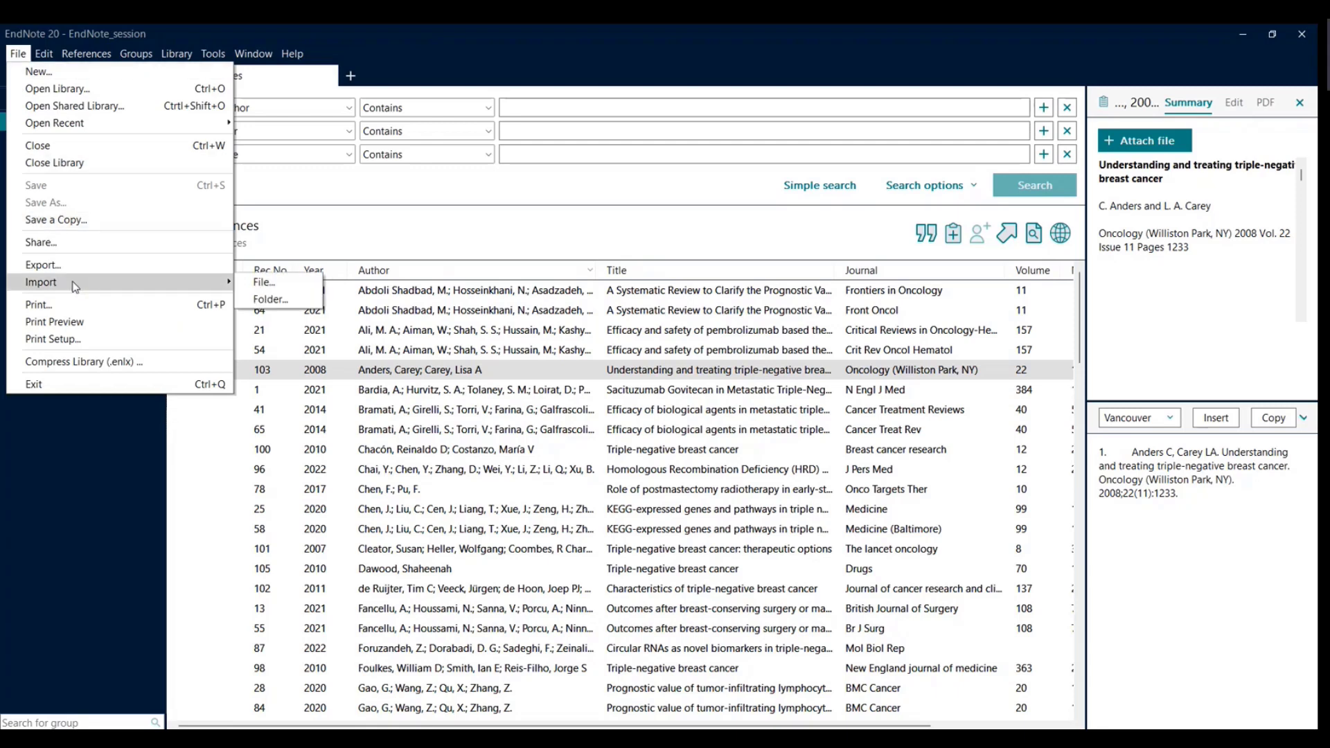
click(264, 284)
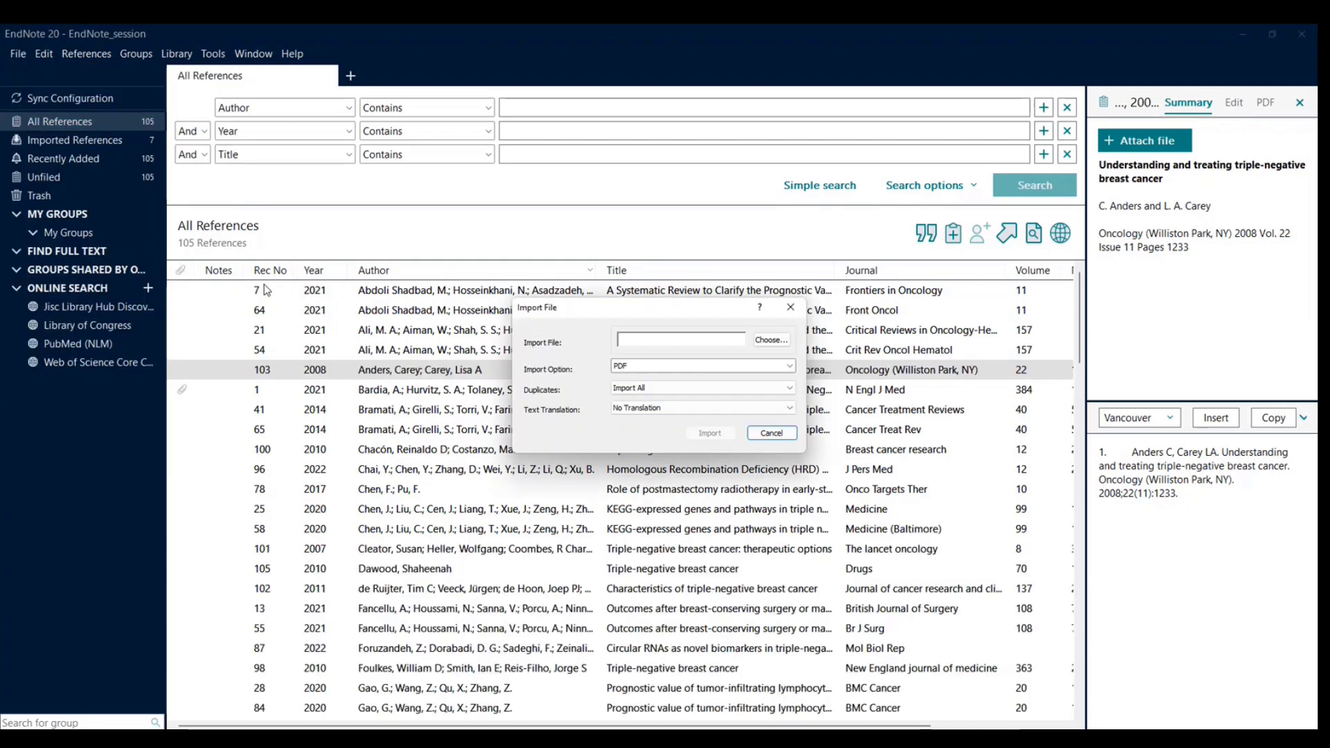
click(769, 343)
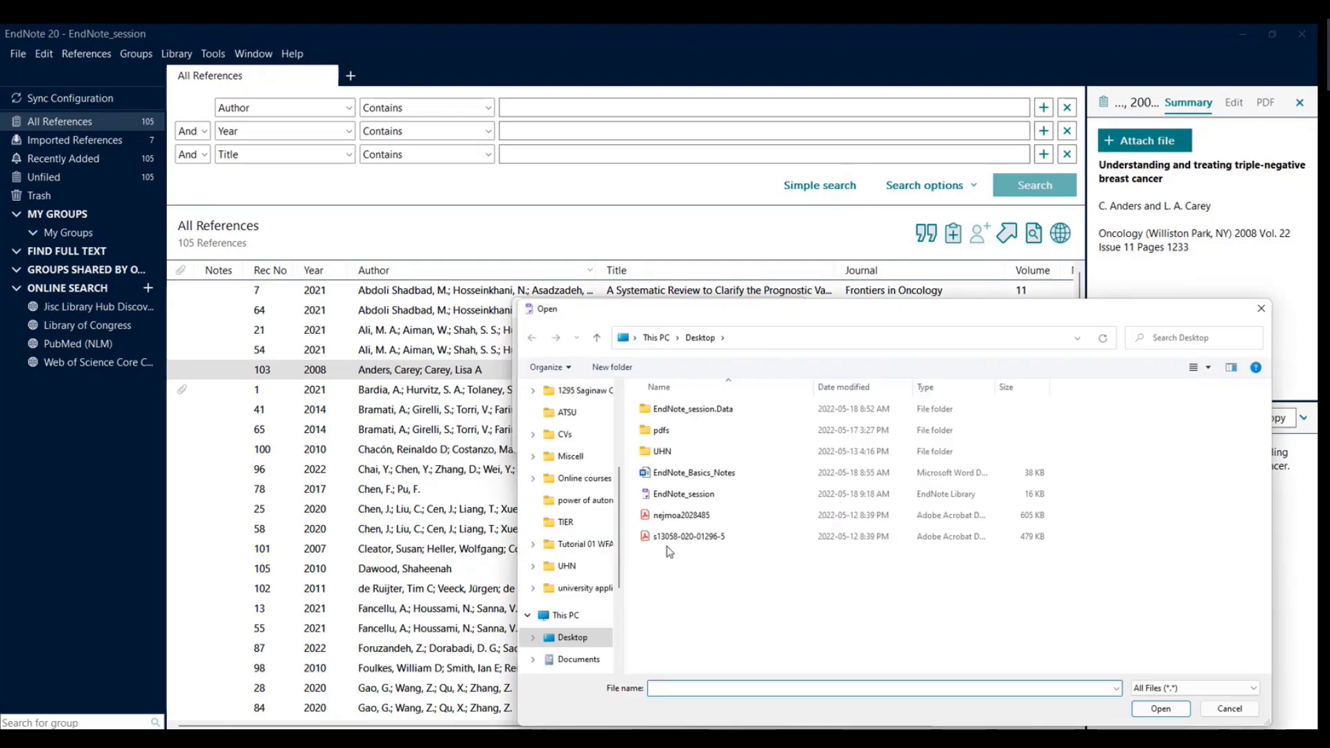
click(672, 544)
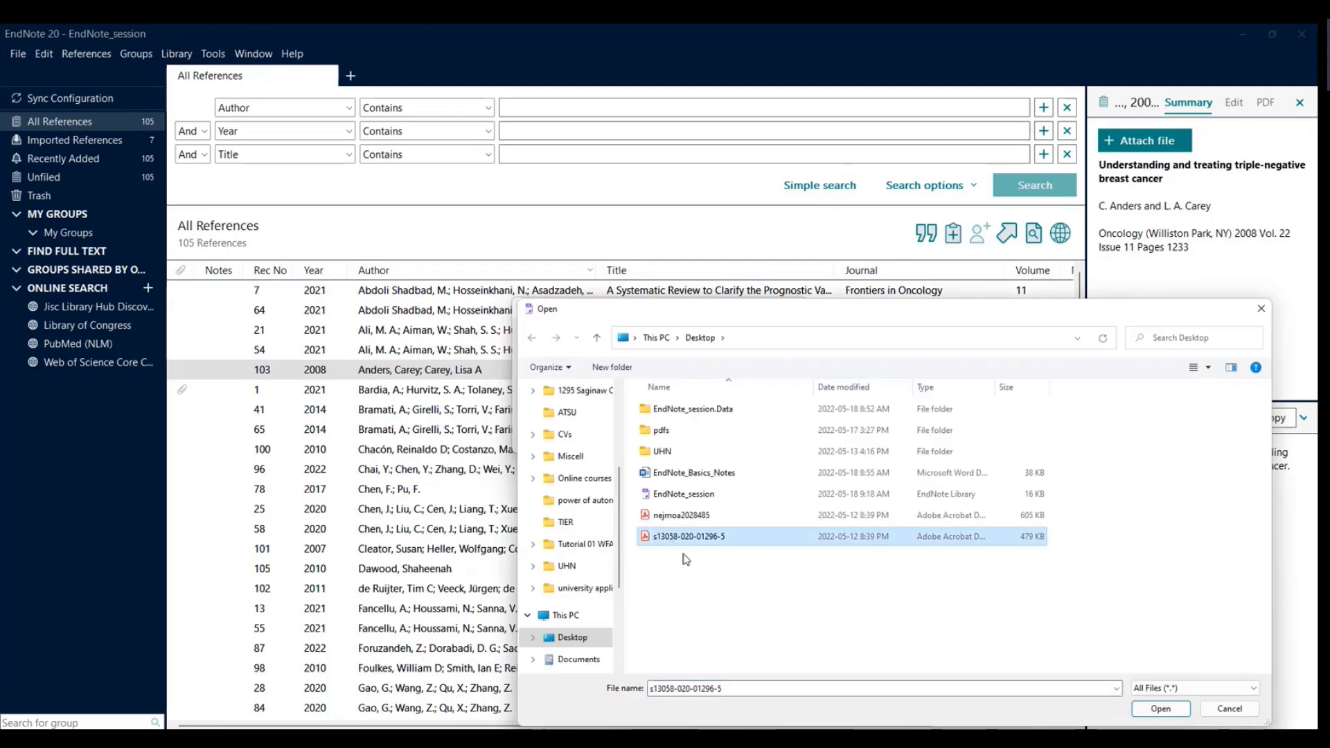
click(1163, 713)
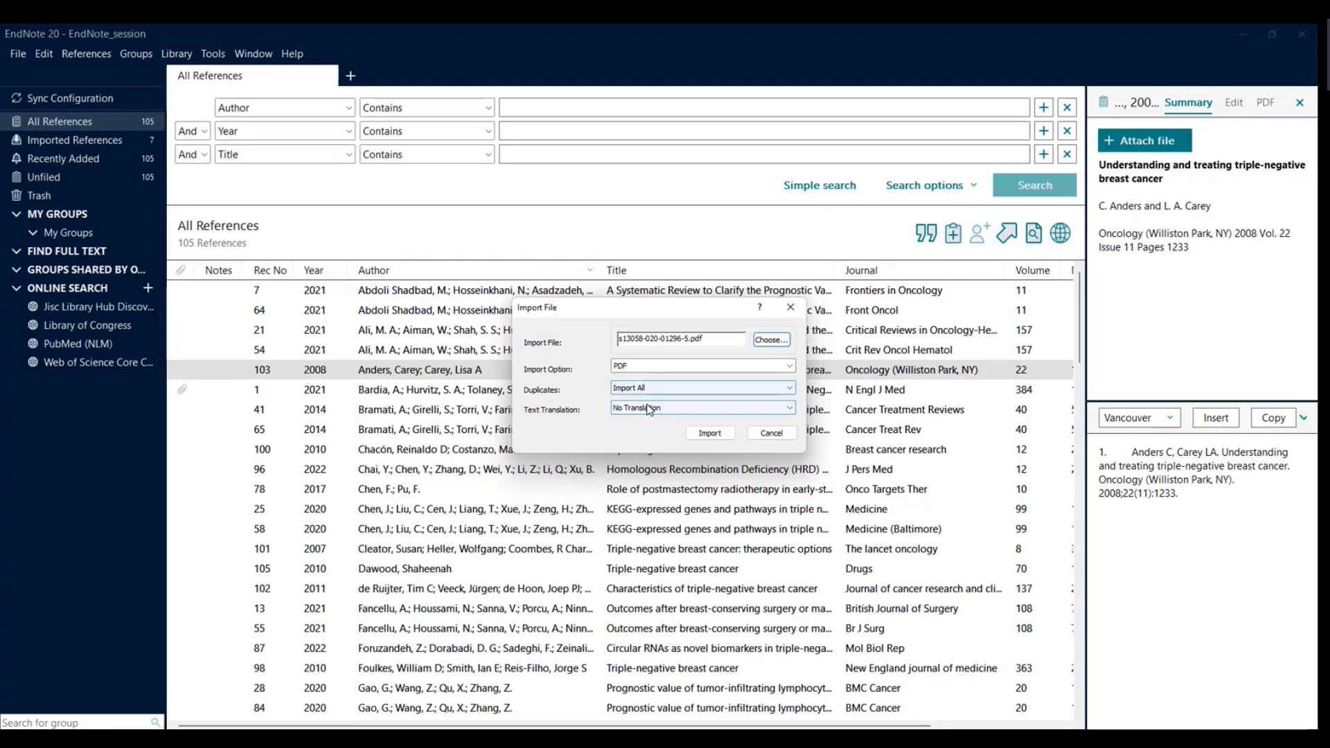
click(709, 433)
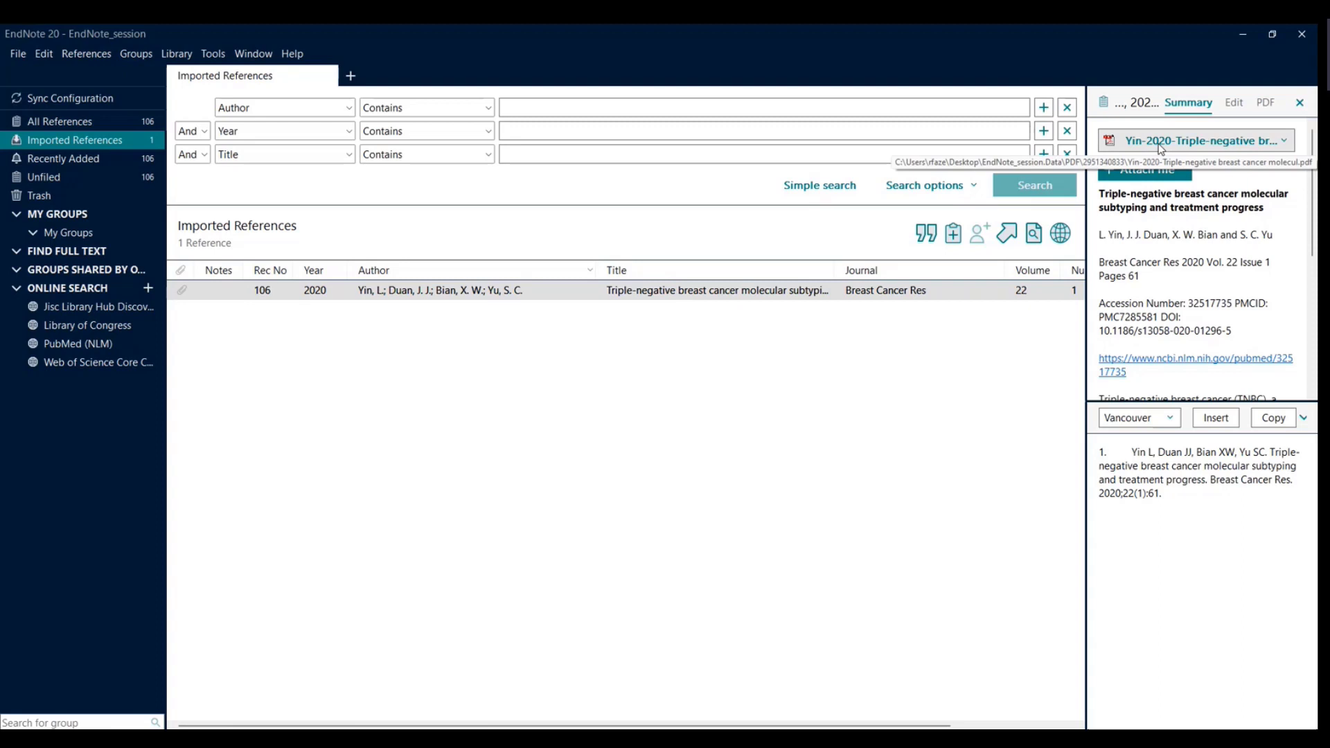
Review the PDF Handling preferences for auto renaming and the auto import folder, switching automatic importing on and back off.
click(43, 56)
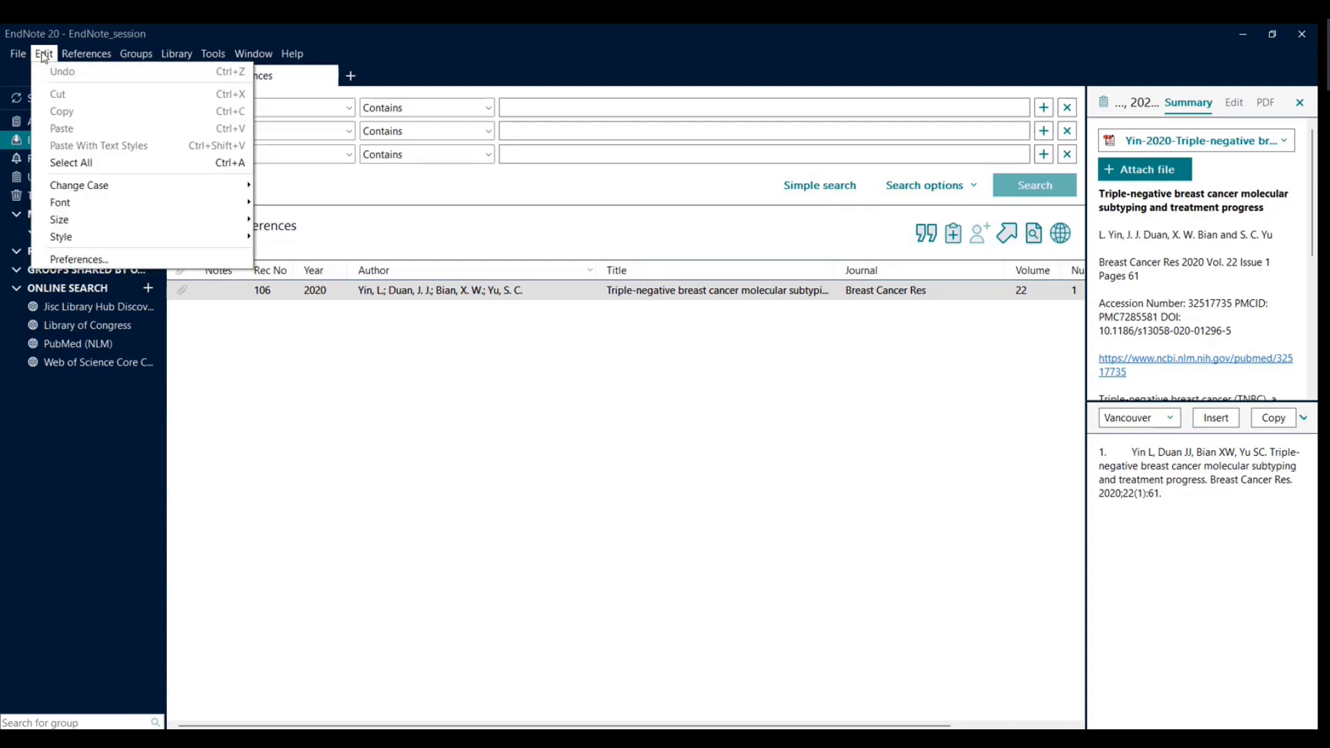
click(63, 258)
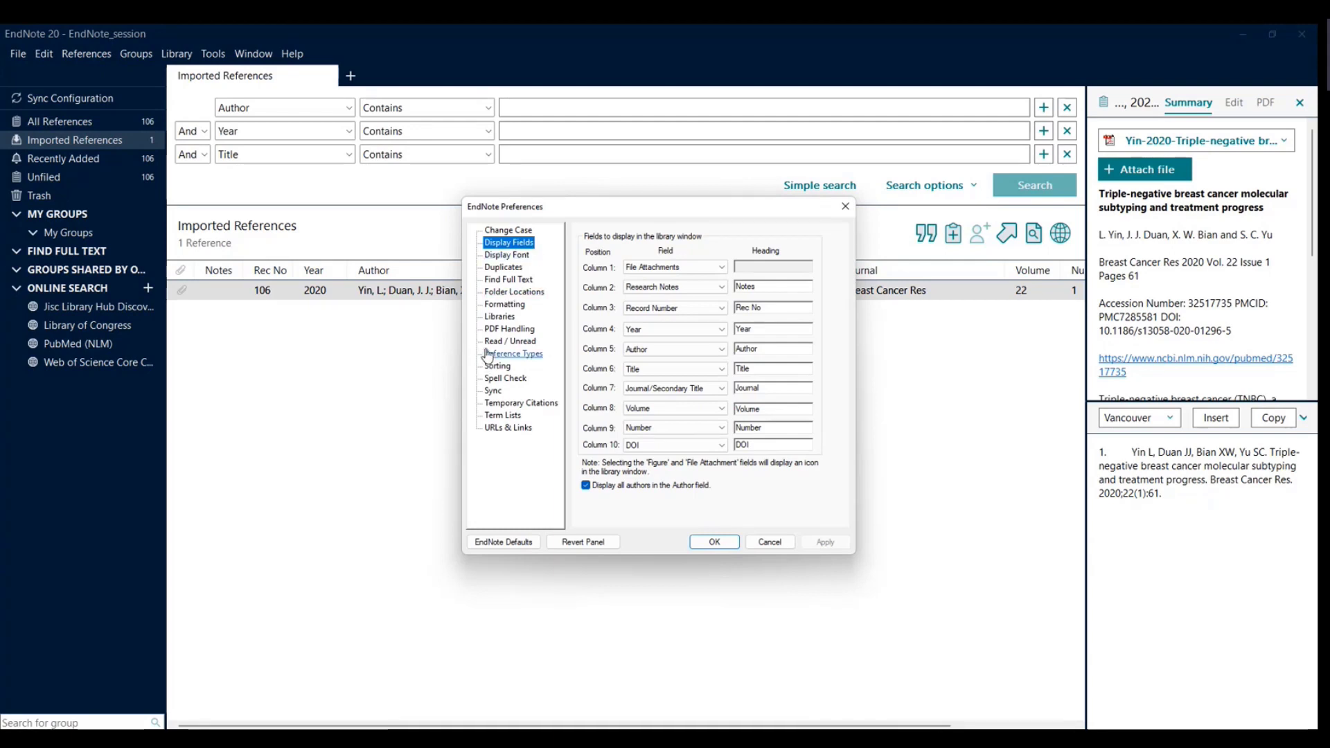
click(507, 329)
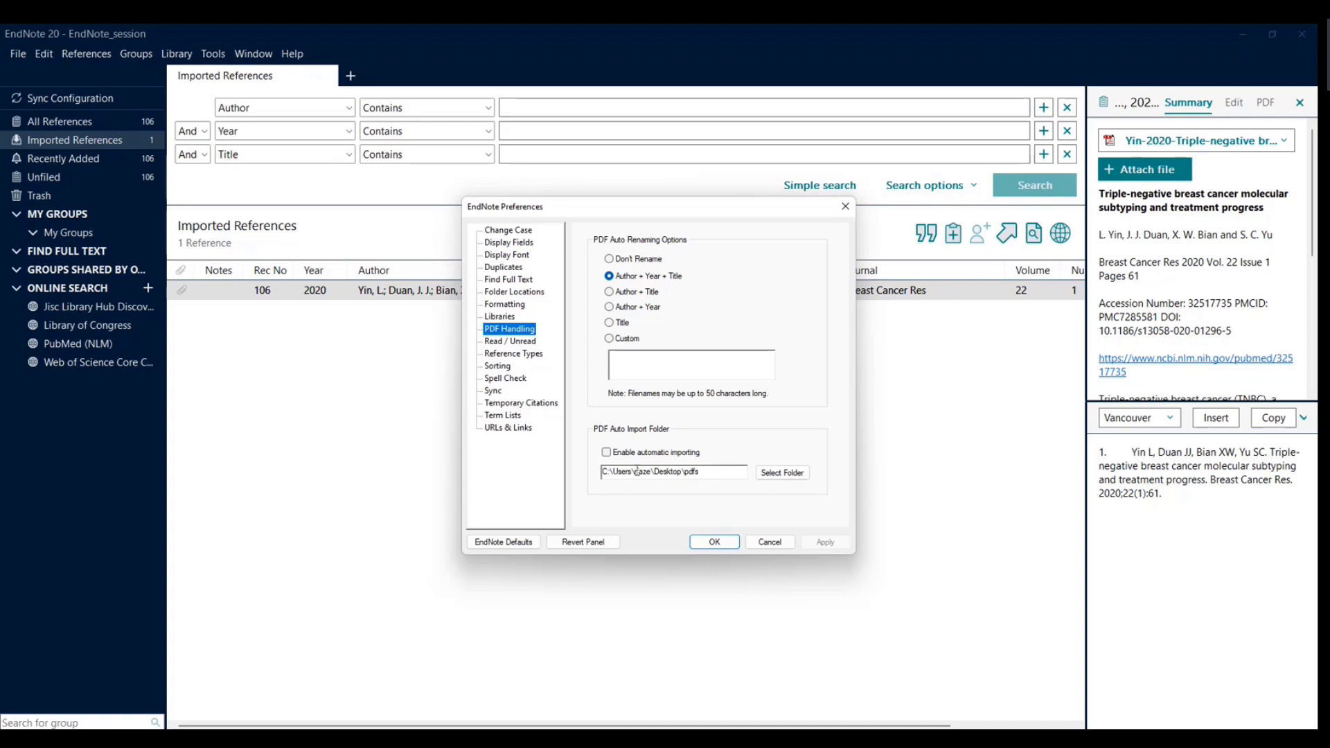
click(607, 453)
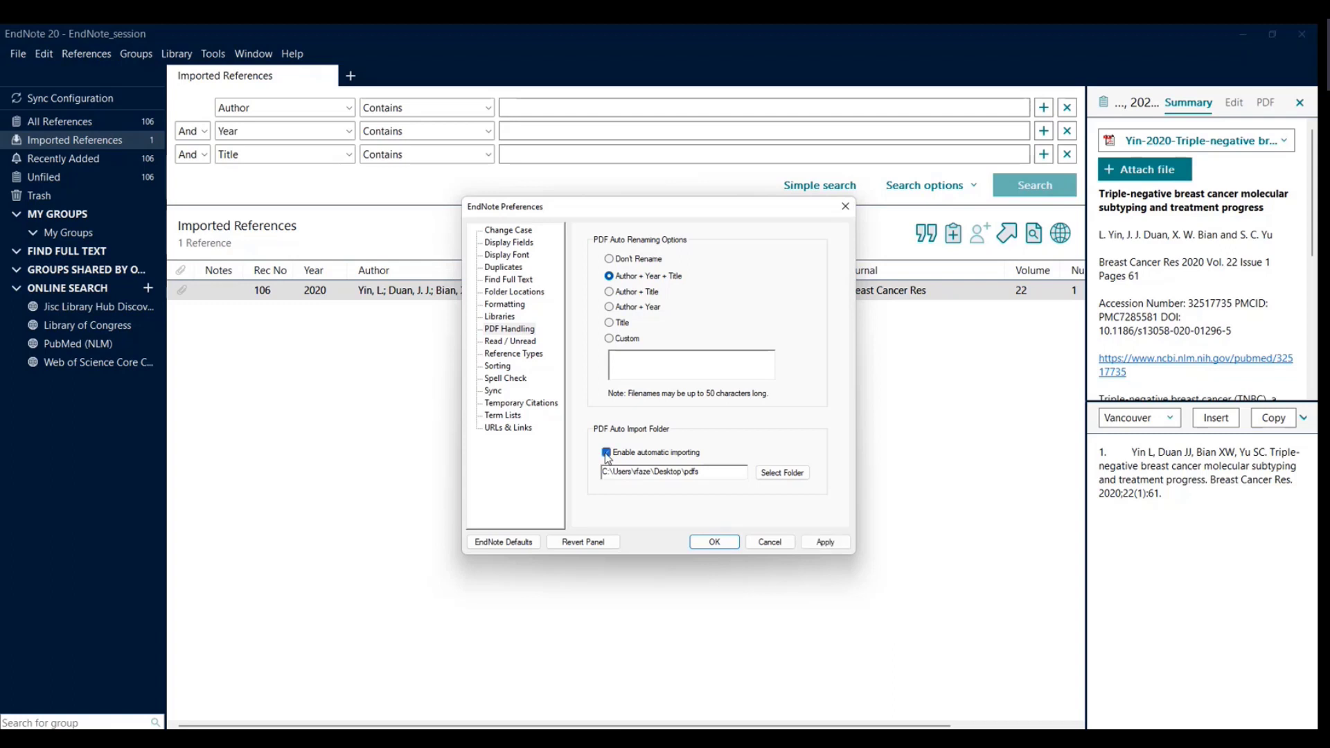
click(607, 454)
click(716, 547)
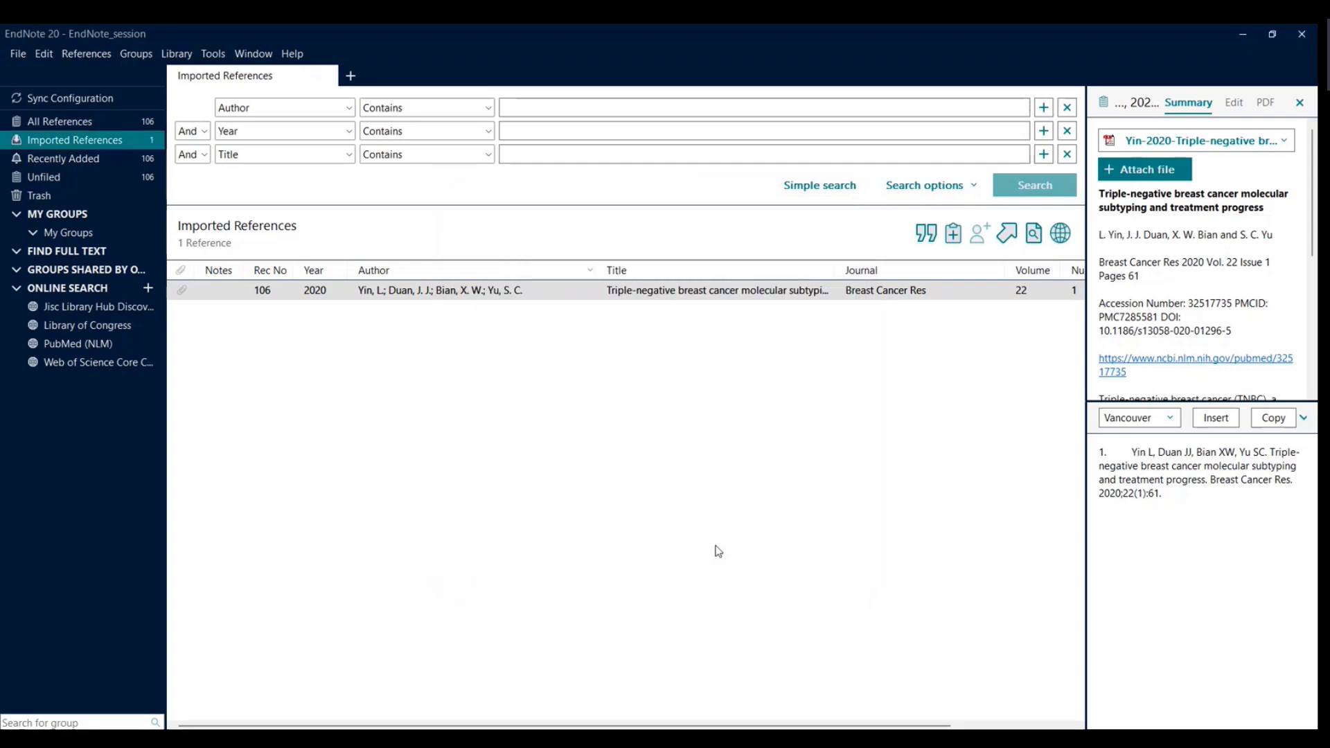
Import the Desktop folder pdfs with the PDF import option and Import All for duplicates, and display all references.
click(14, 55)
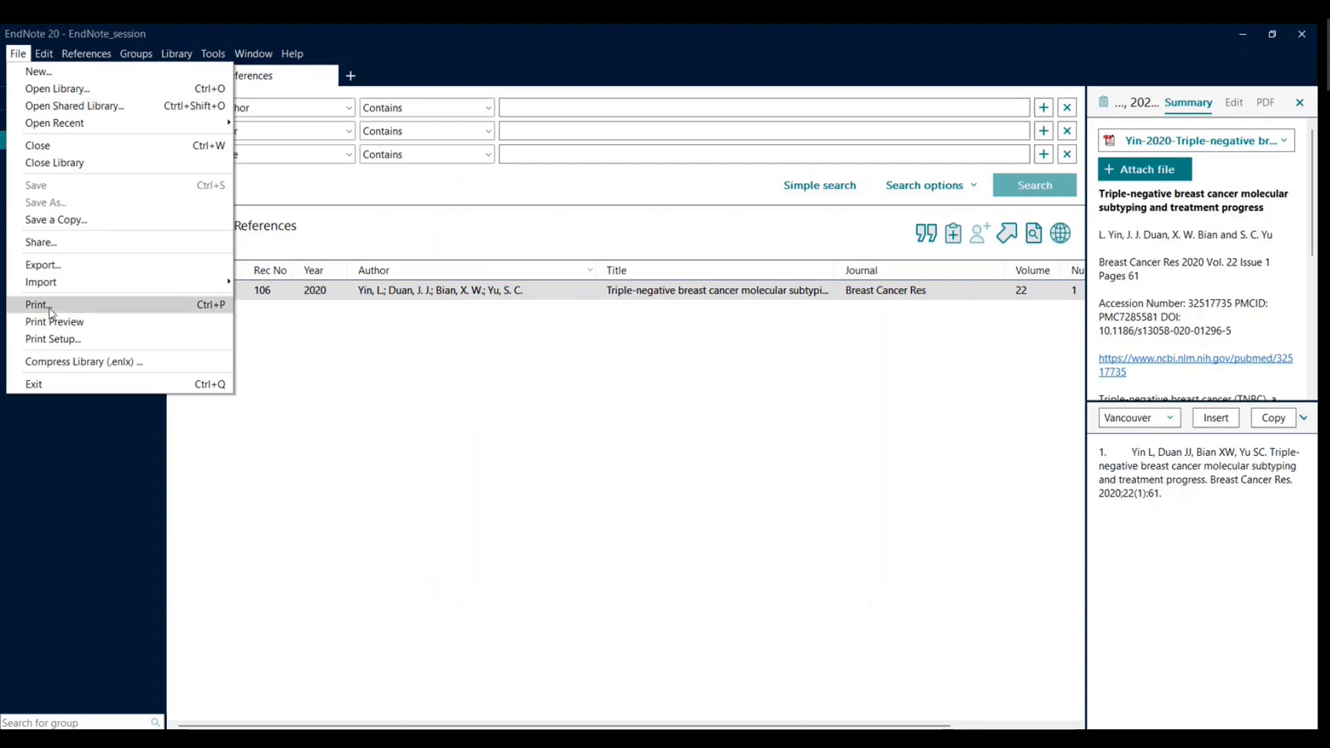
mouse_move(40, 288)
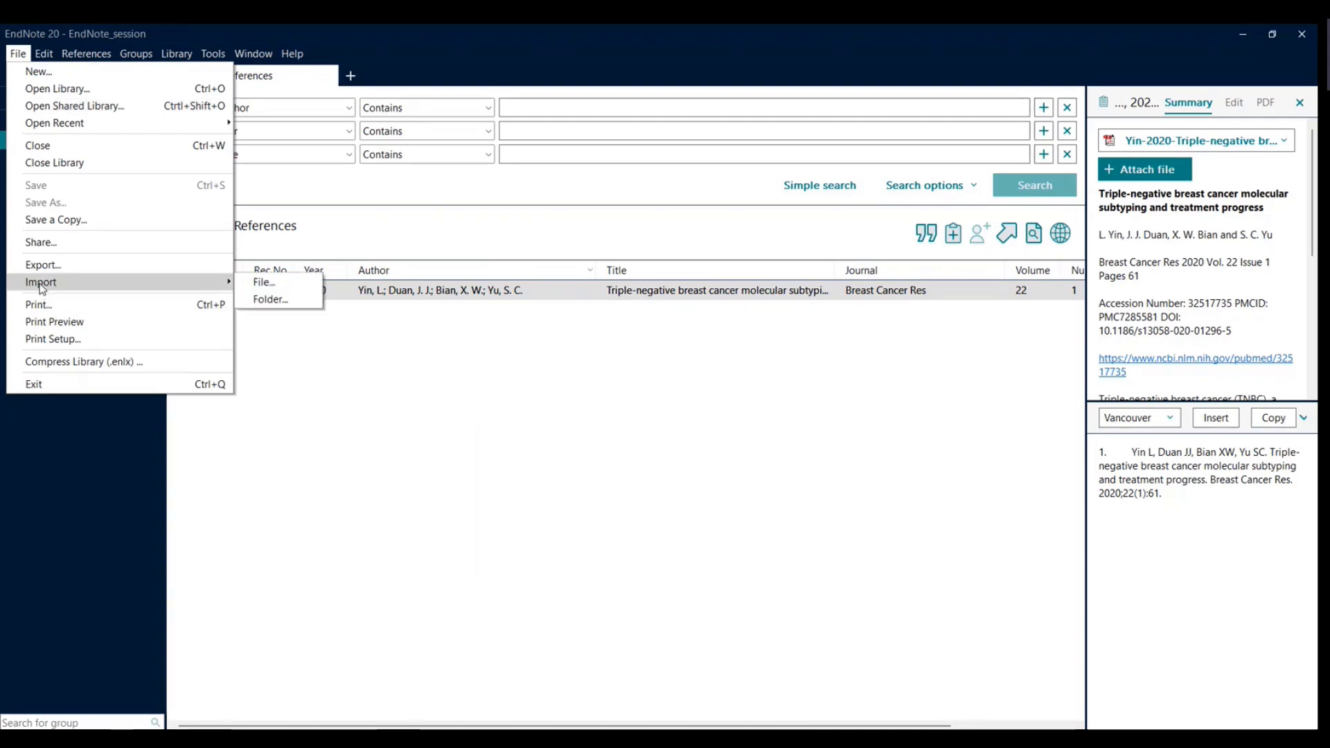
click(270, 300)
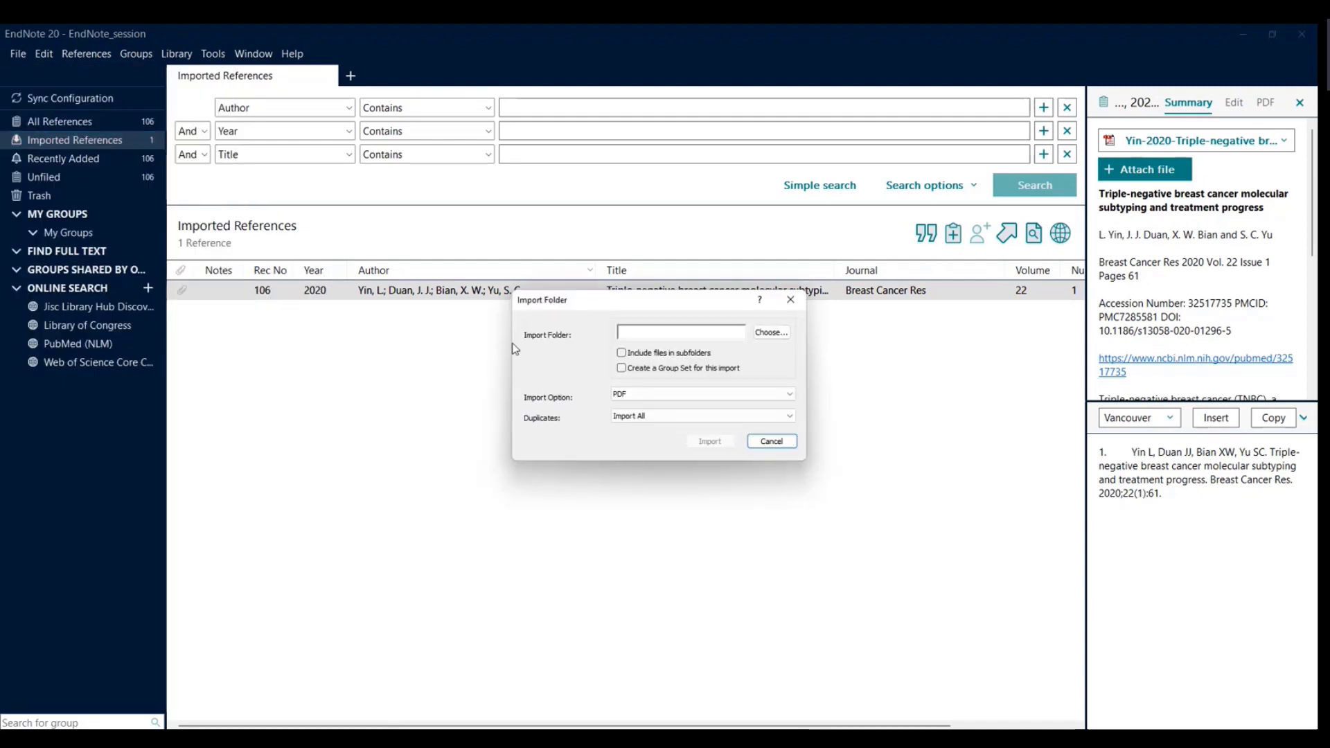
click(767, 334)
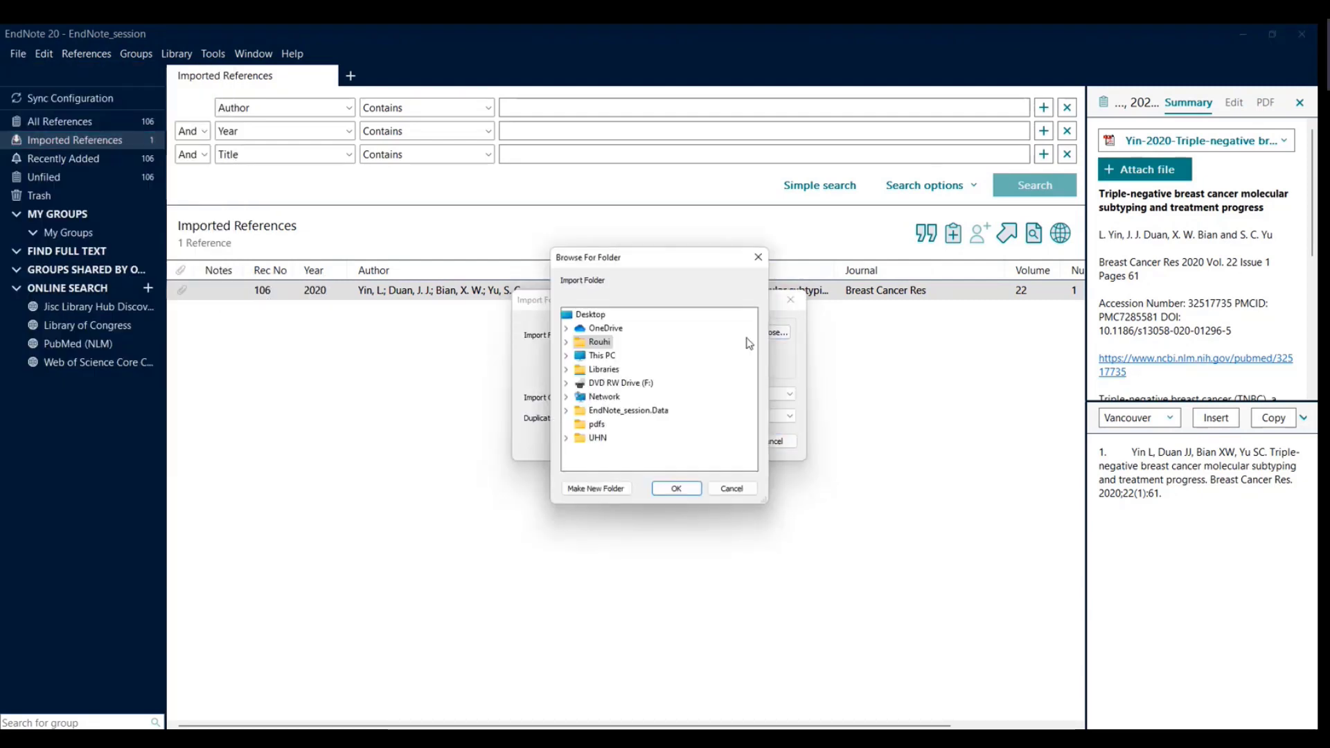
click(597, 424)
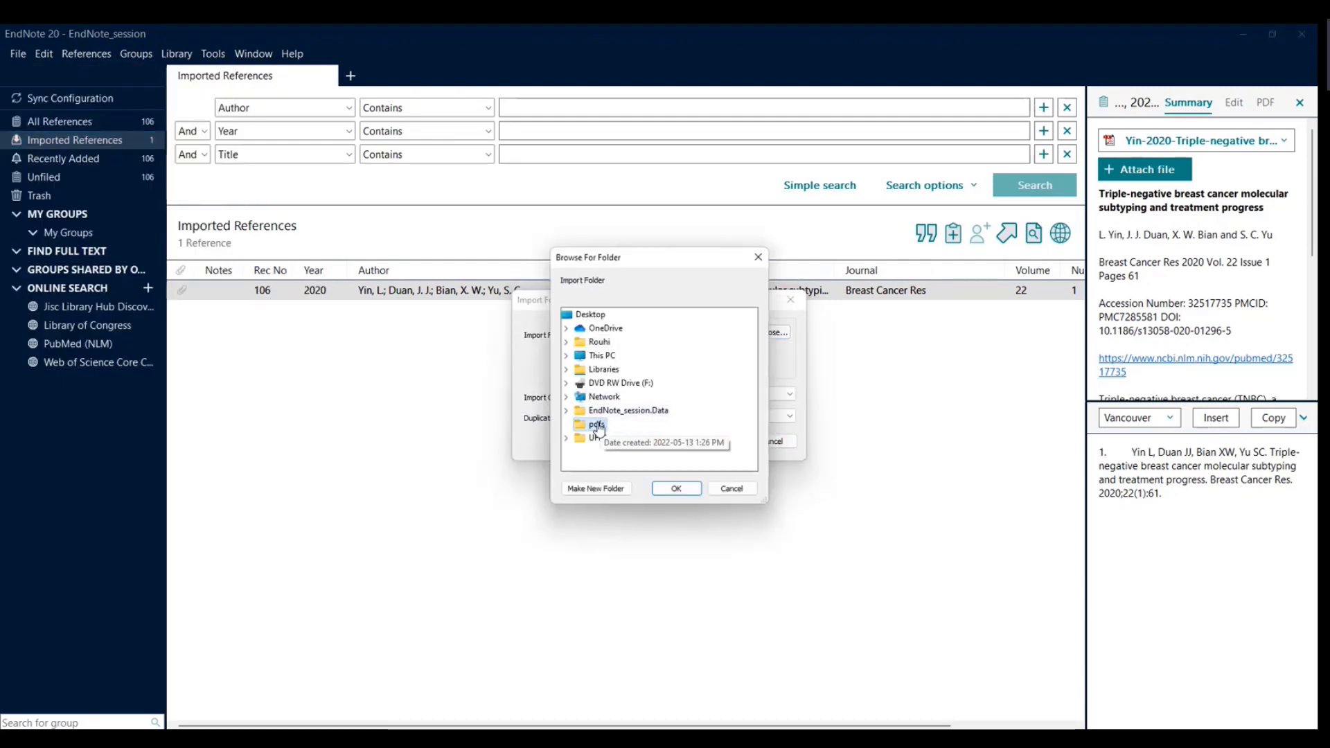
click(677, 488)
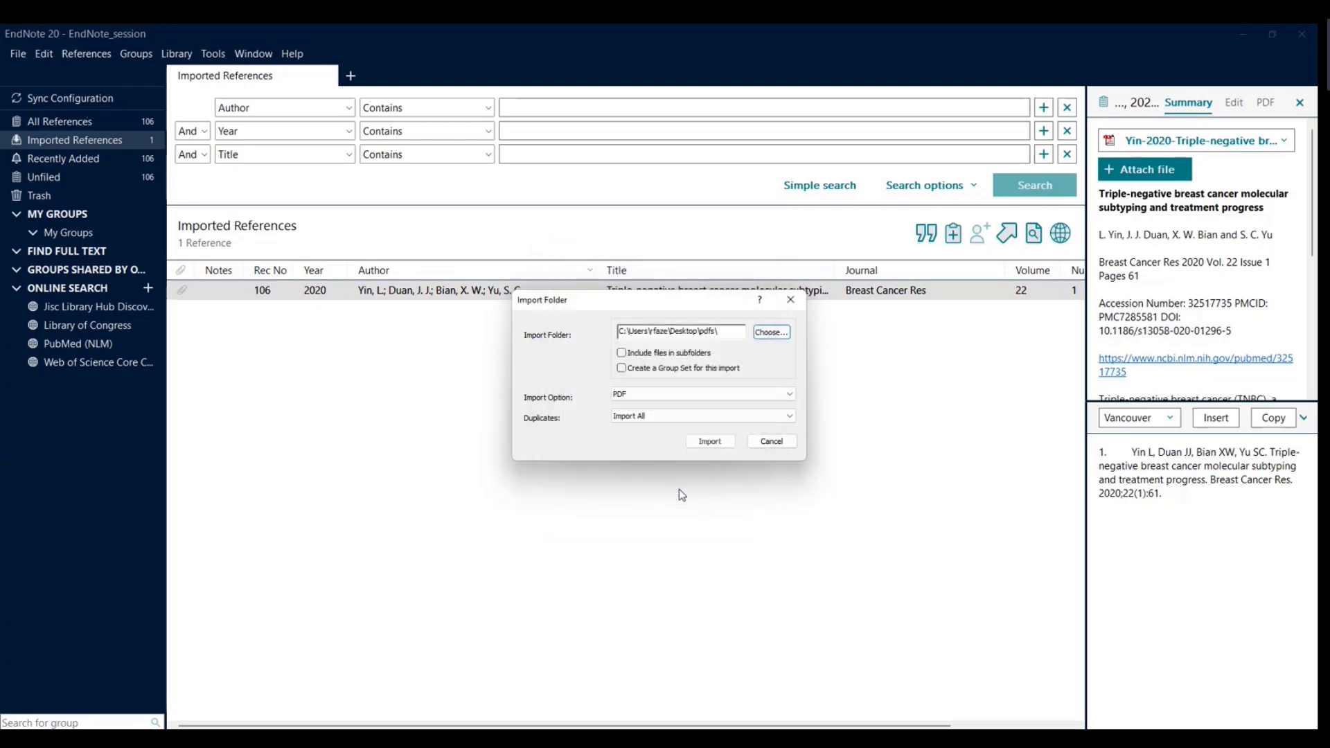
click(710, 441)
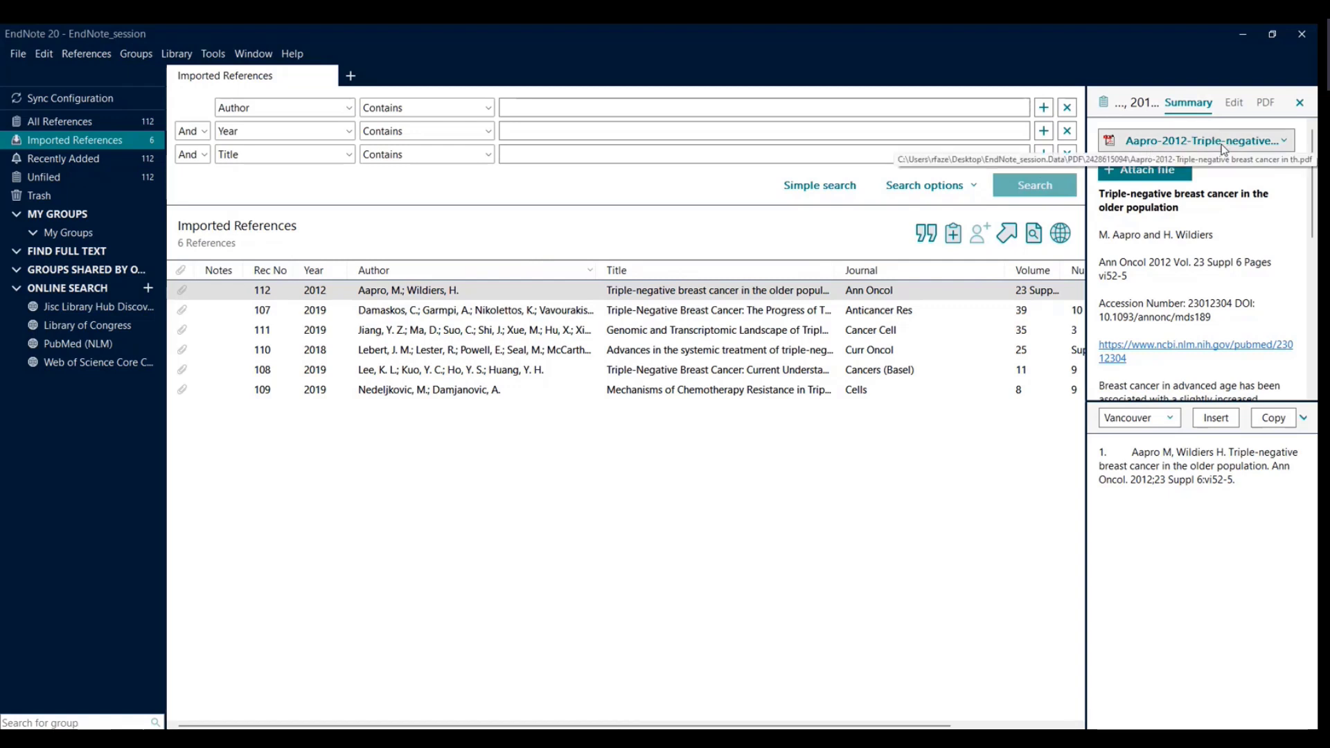
click(63, 122)
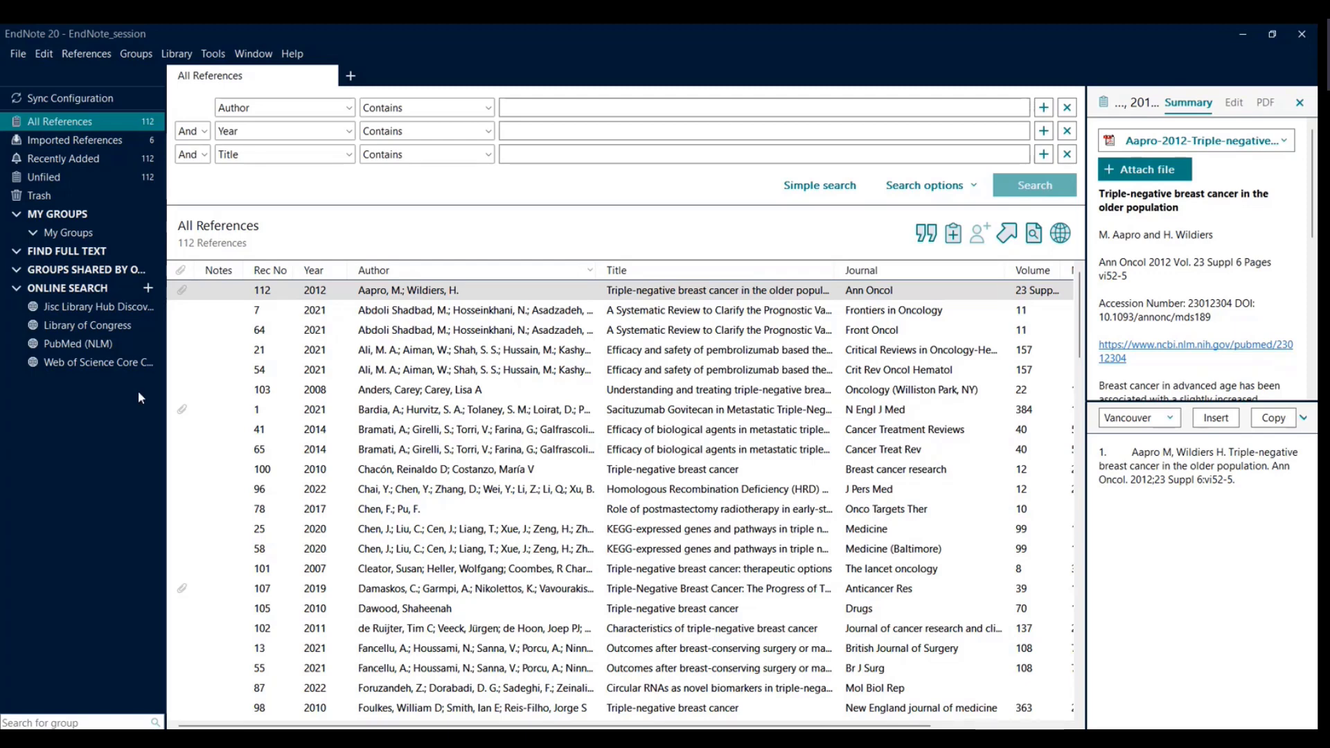
Review the Duplicates preferences for the fields compared and the matching criteria, and close the preferences.
click(43, 55)
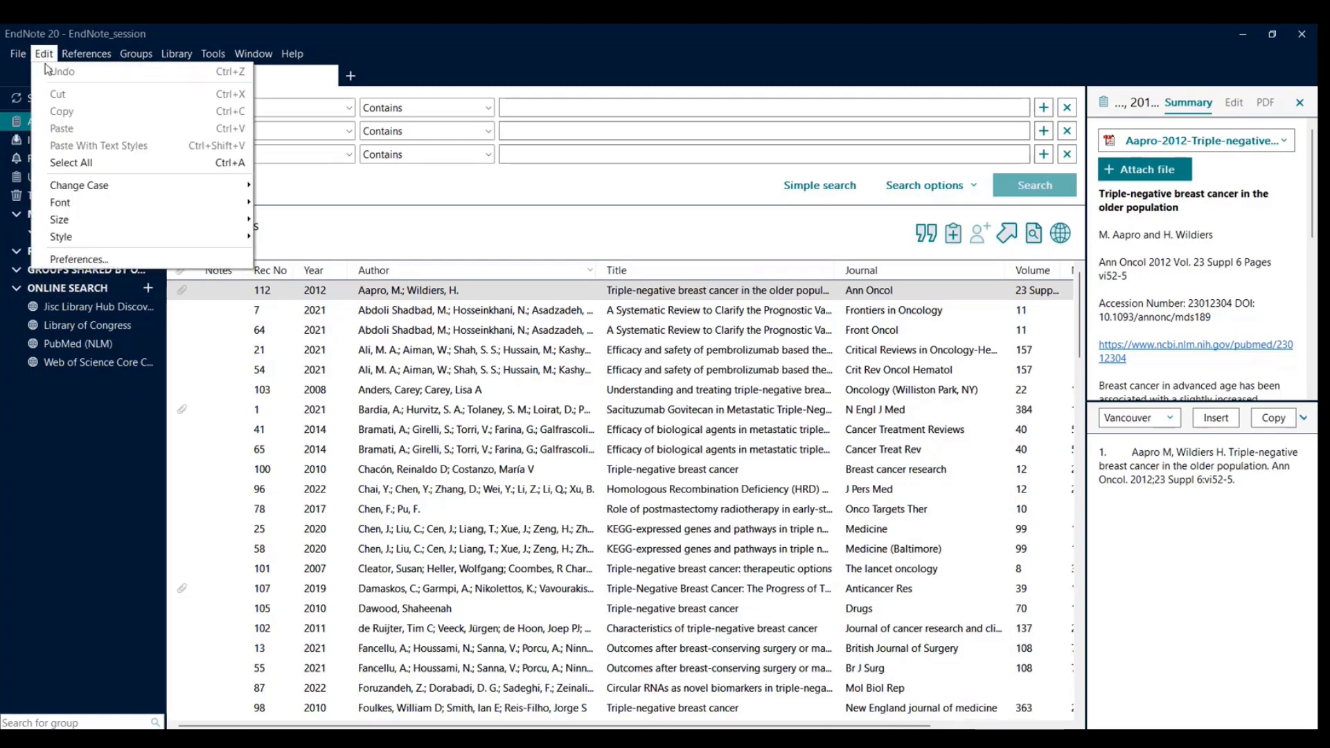
click(72, 260)
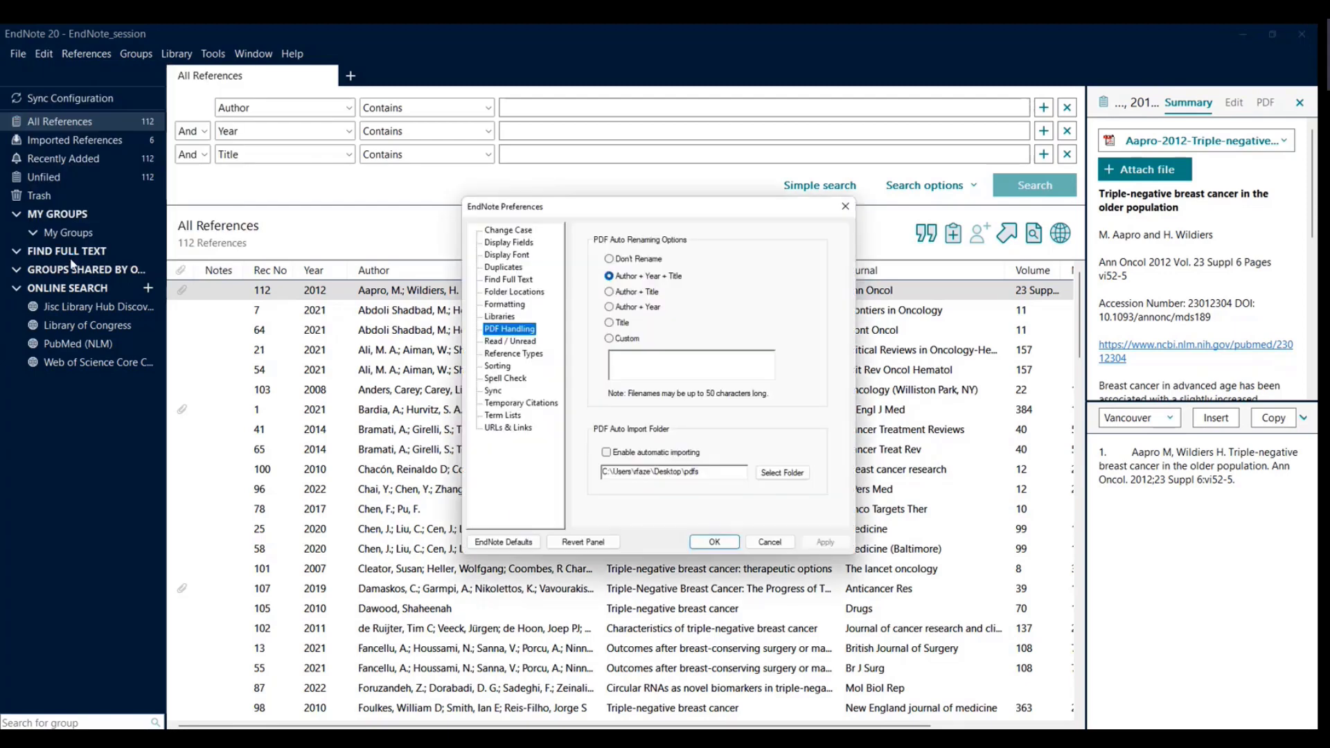
click(493, 269)
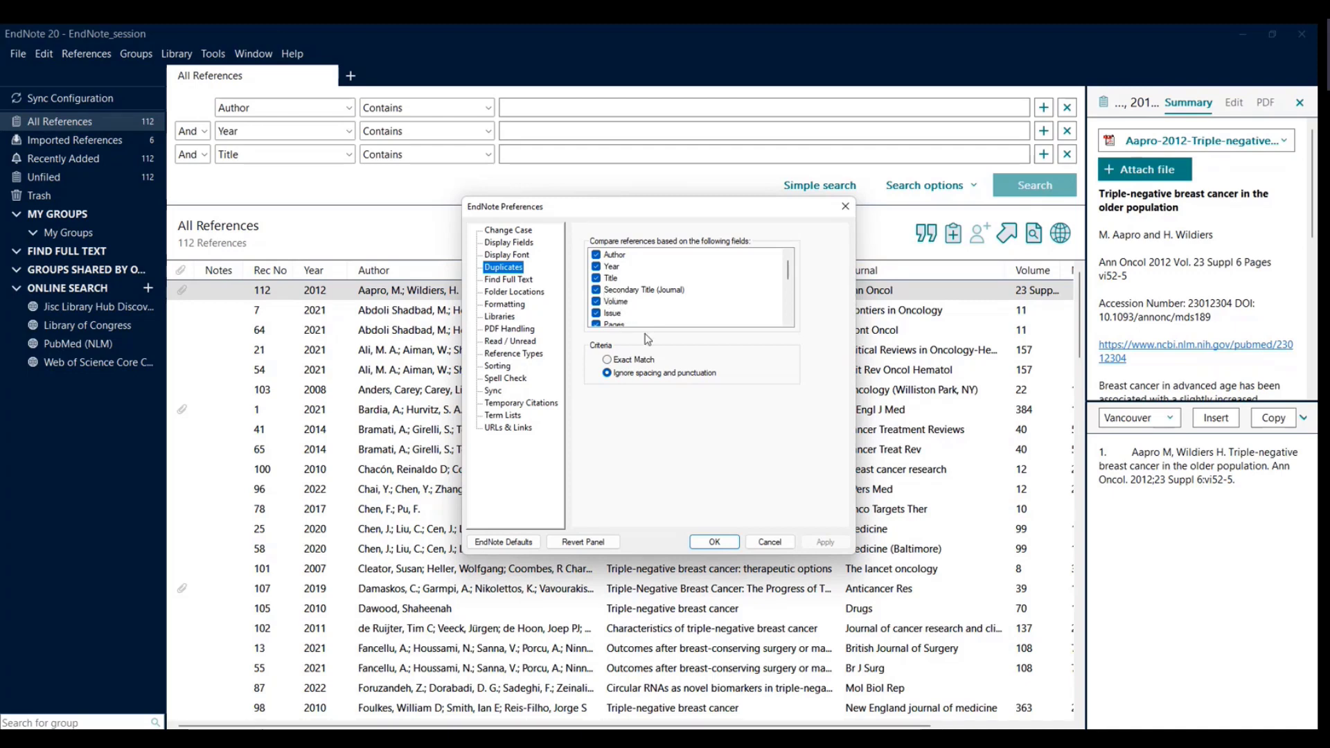
click(720, 542)
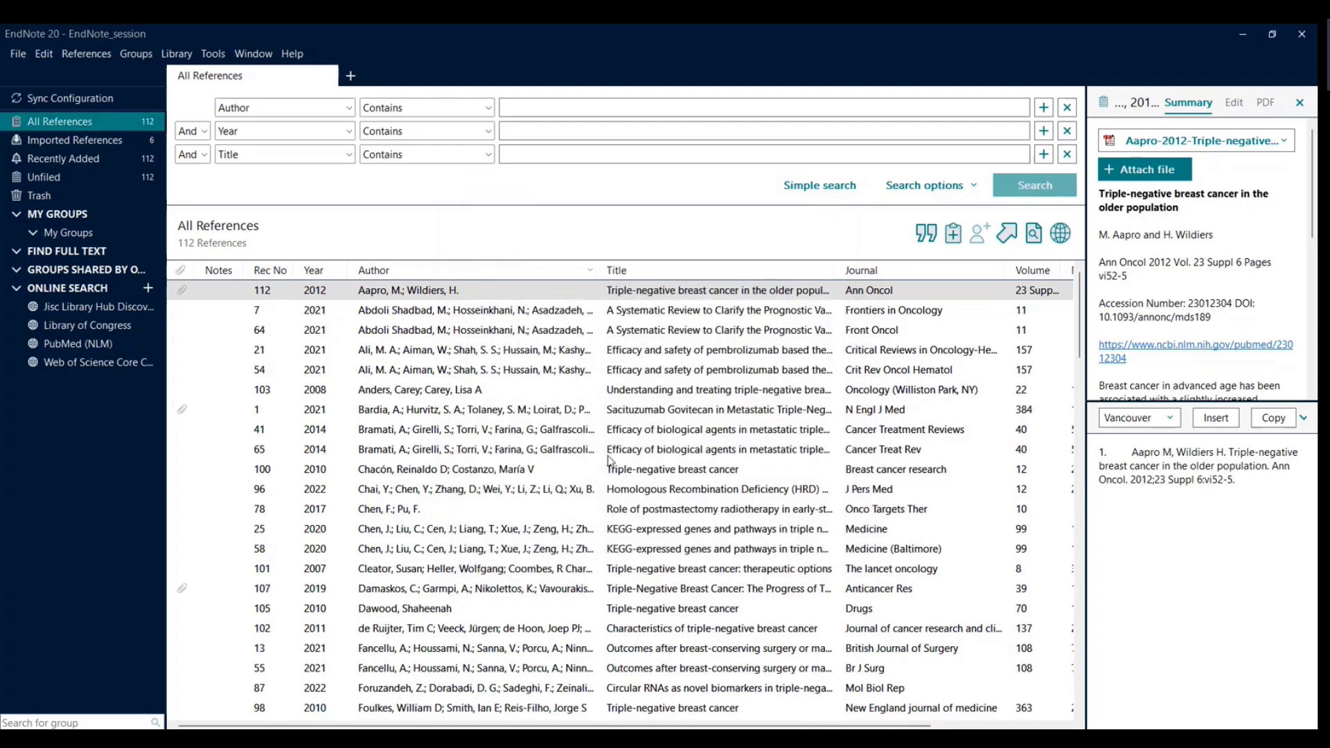
Search the whole library for duplicate references using the existing comparison settings.
click(177, 55)
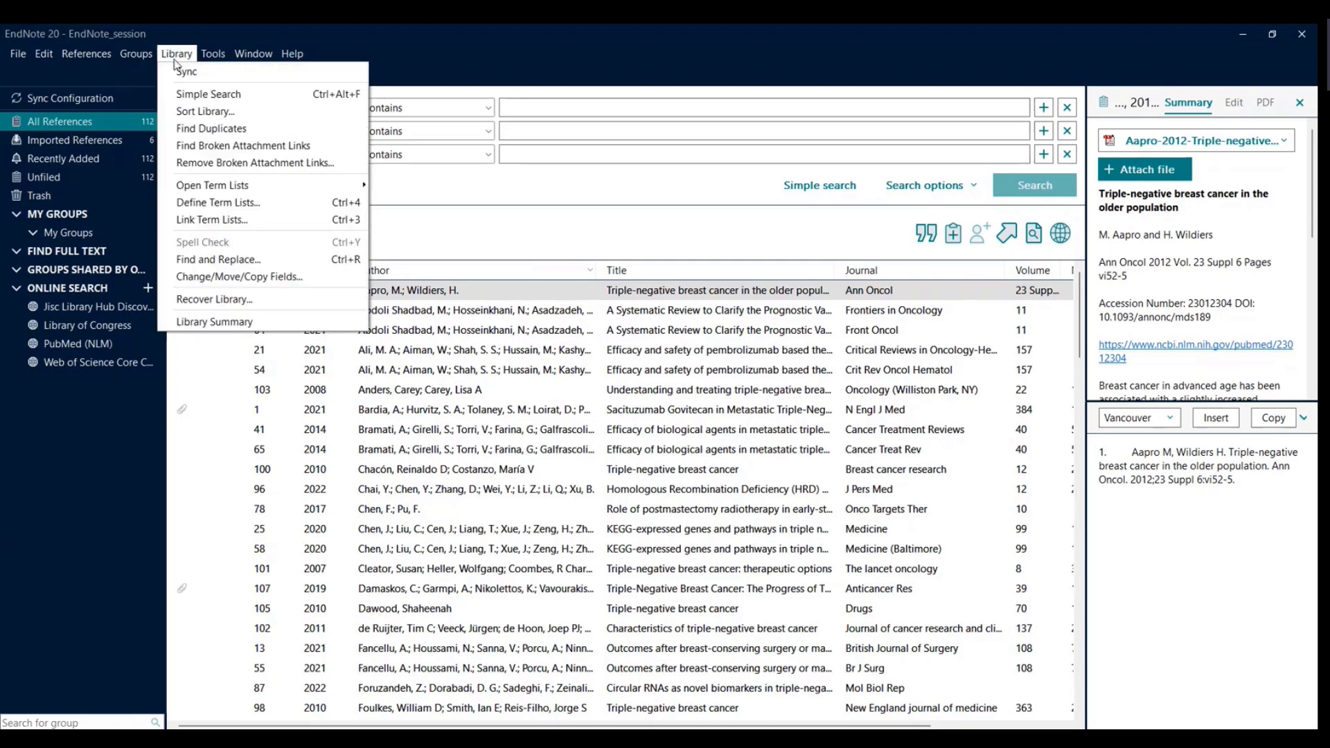
click(193, 130)
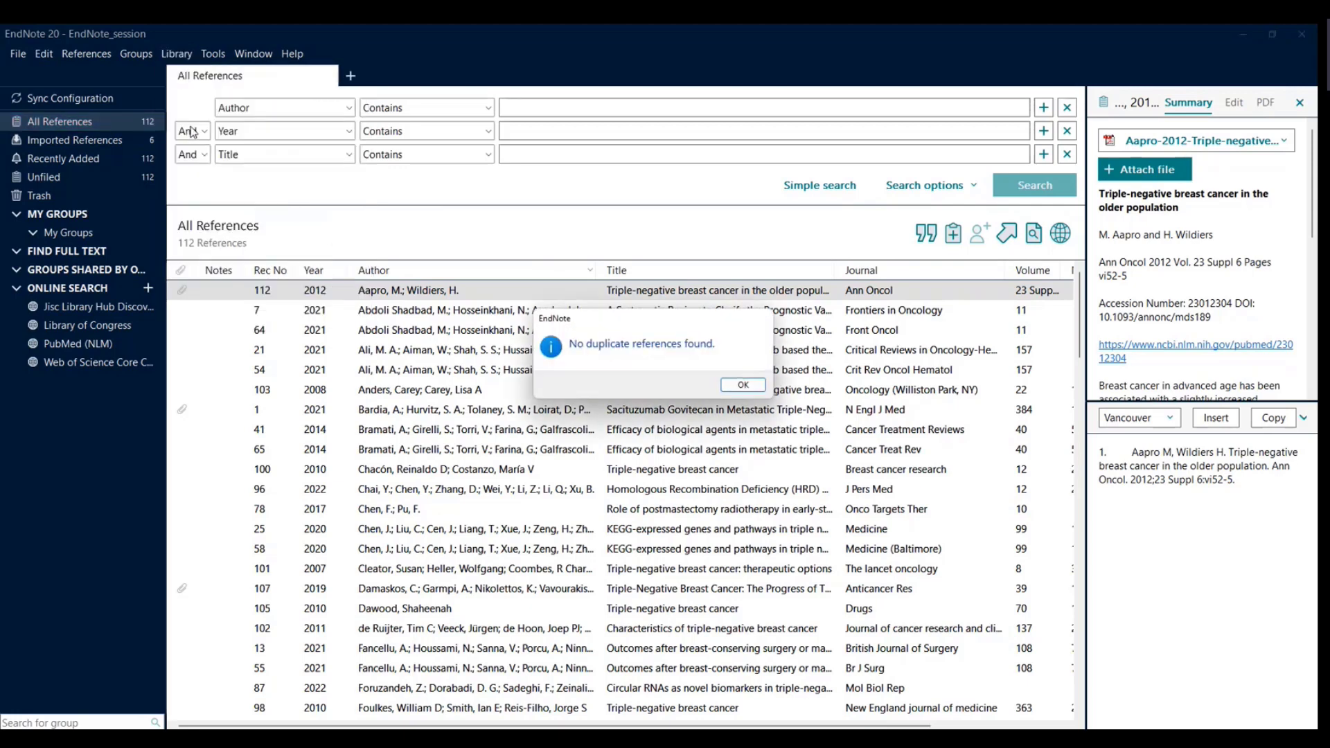
click(743, 386)
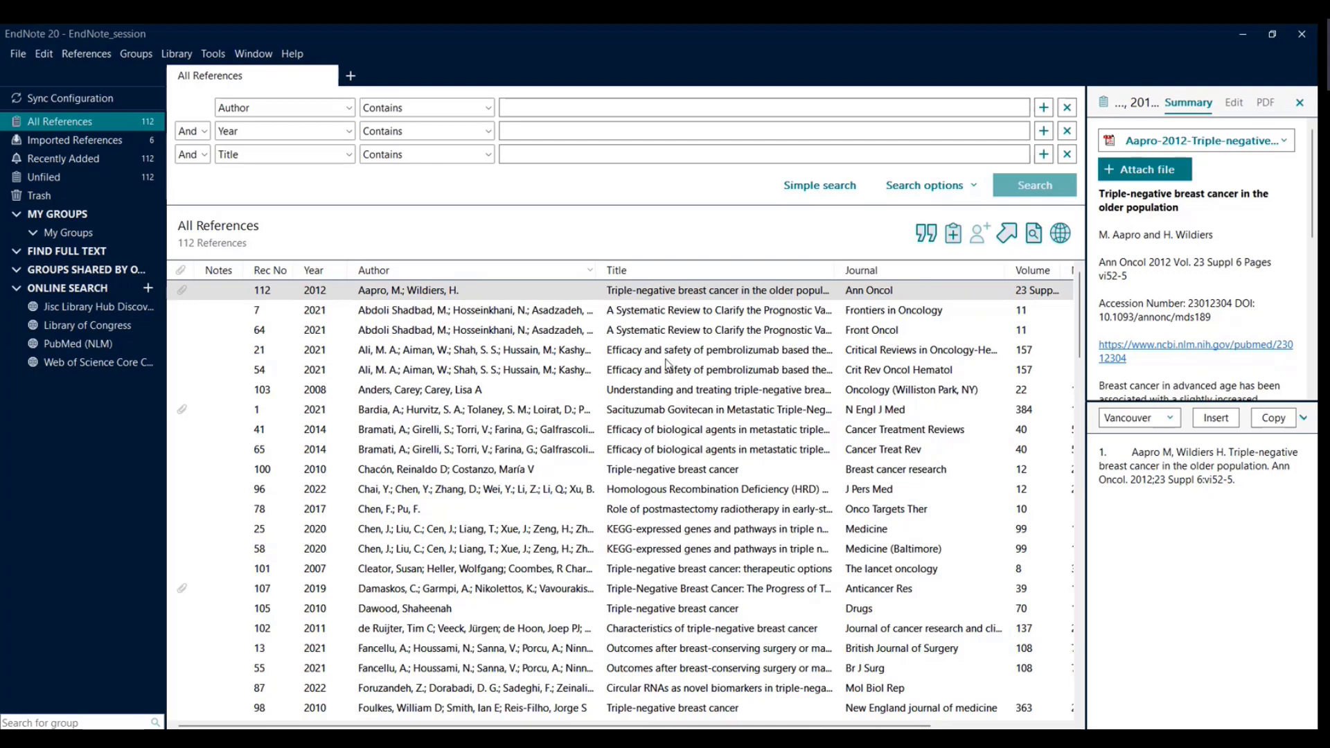
Limit the duplicate comparison to Author, Year, Title and Secondary Title (Journal), clearing Volume, Issue, Pages and DOI, and apply the preferences.
click(46, 55)
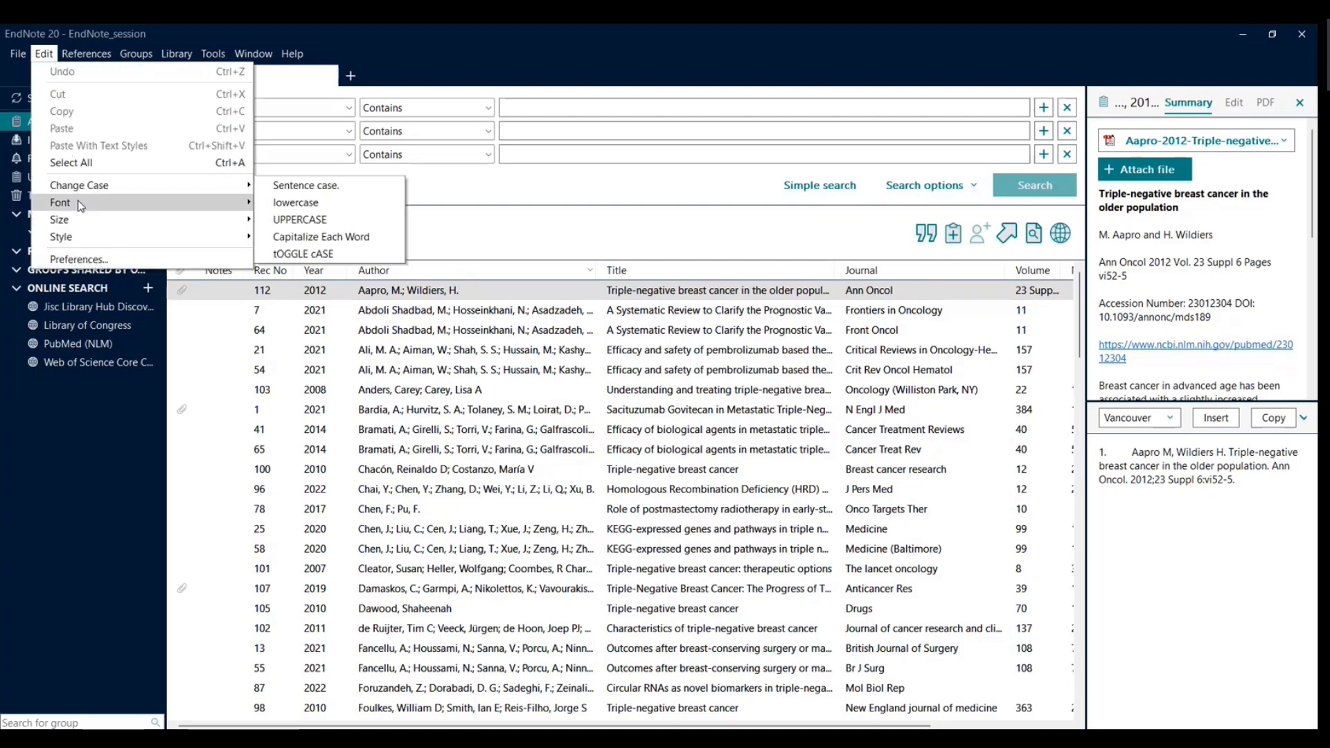
click(76, 259)
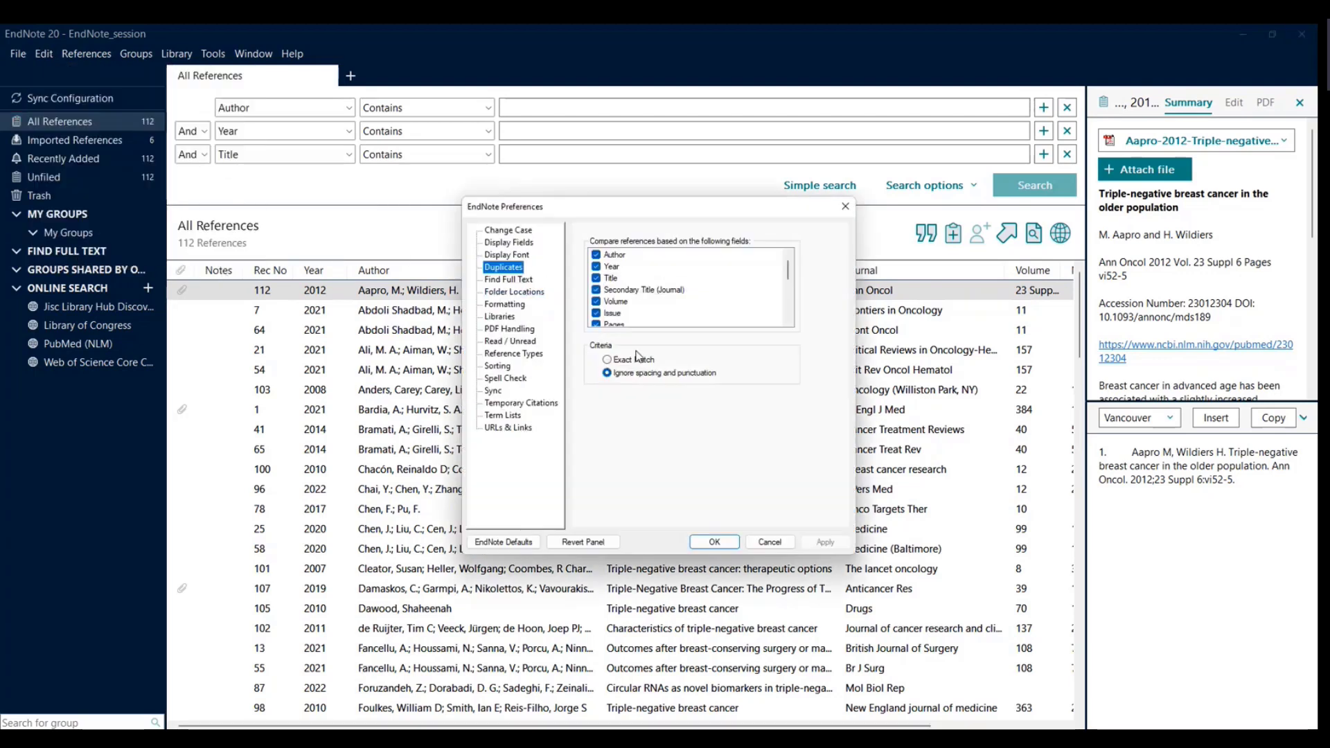
click(595, 313)
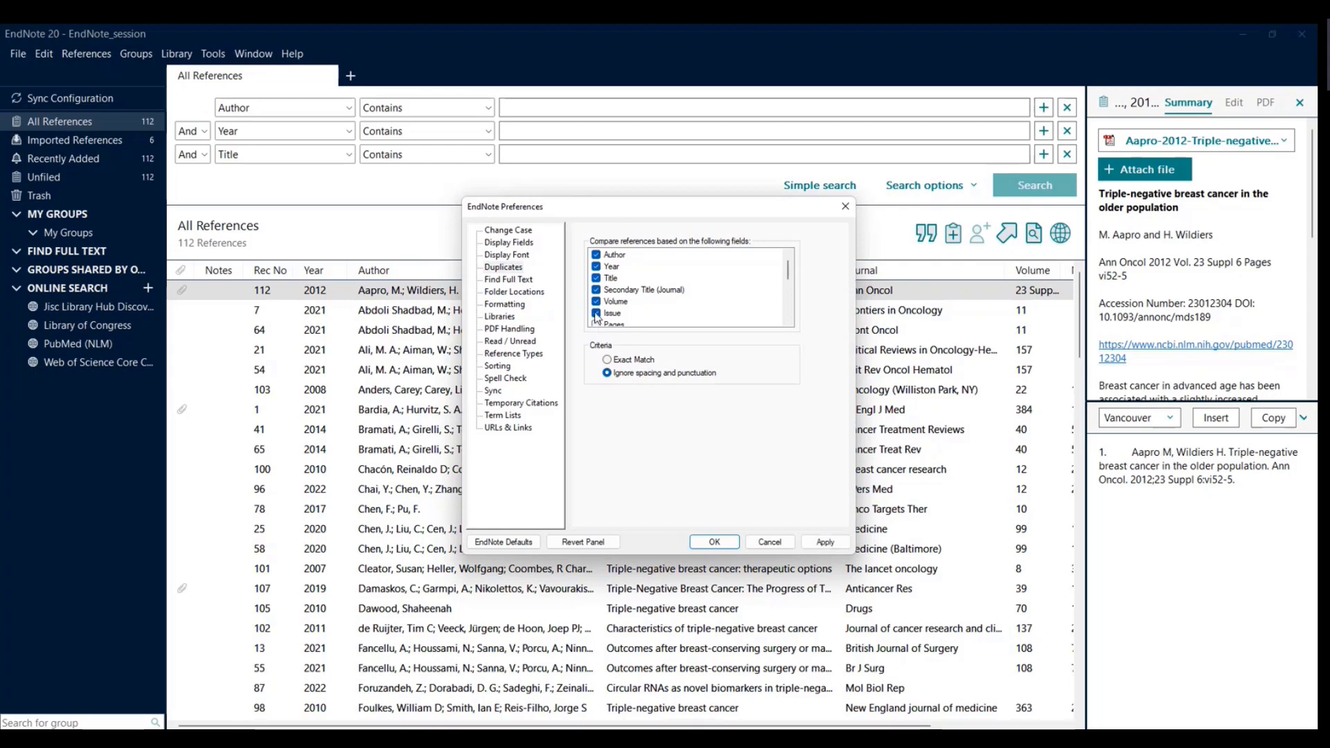
click(596, 302)
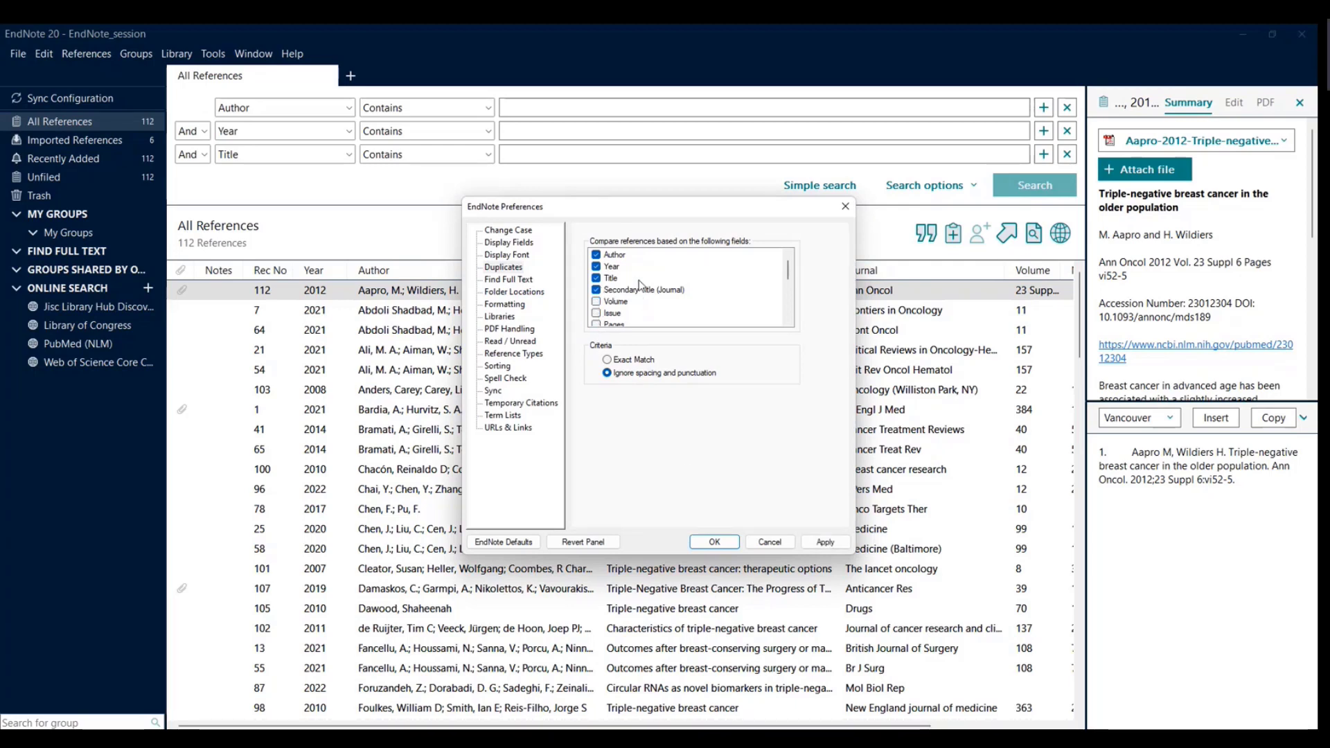
scroll(638, 284, down, 2)
click(595, 278)
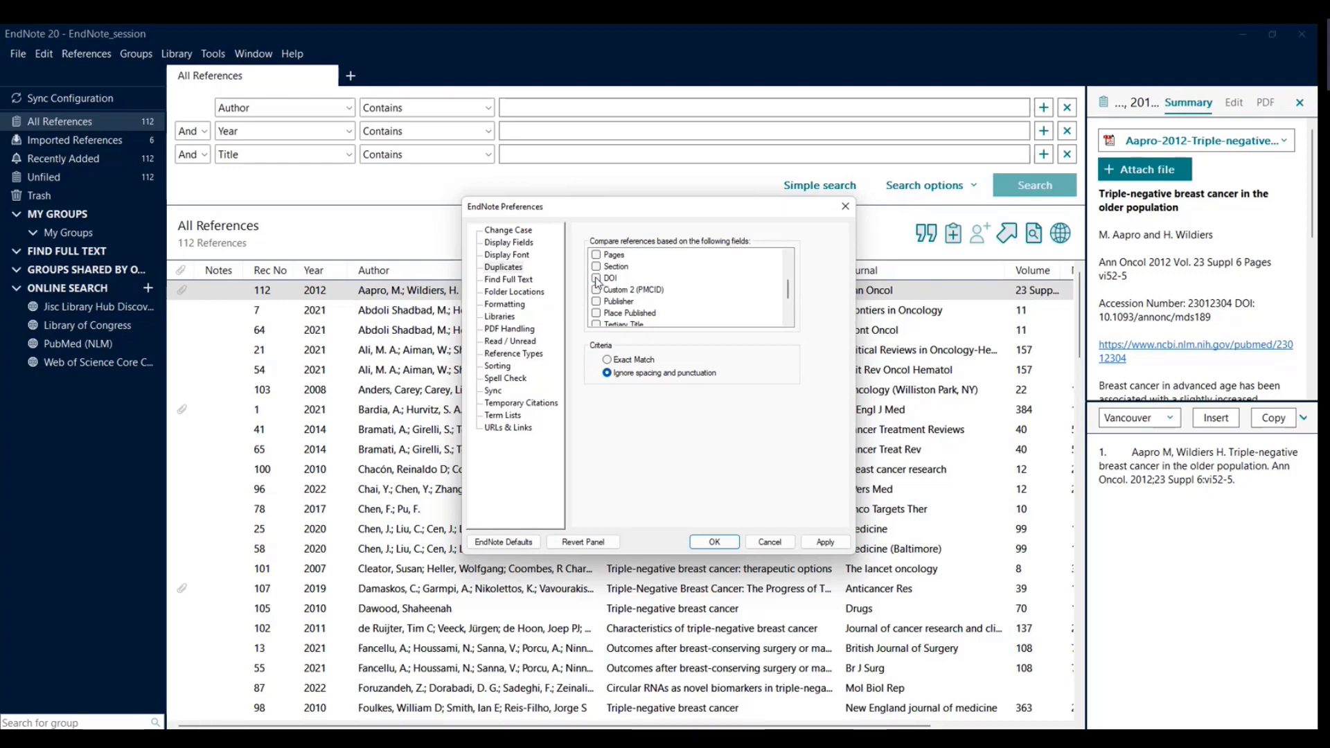
click(828, 543)
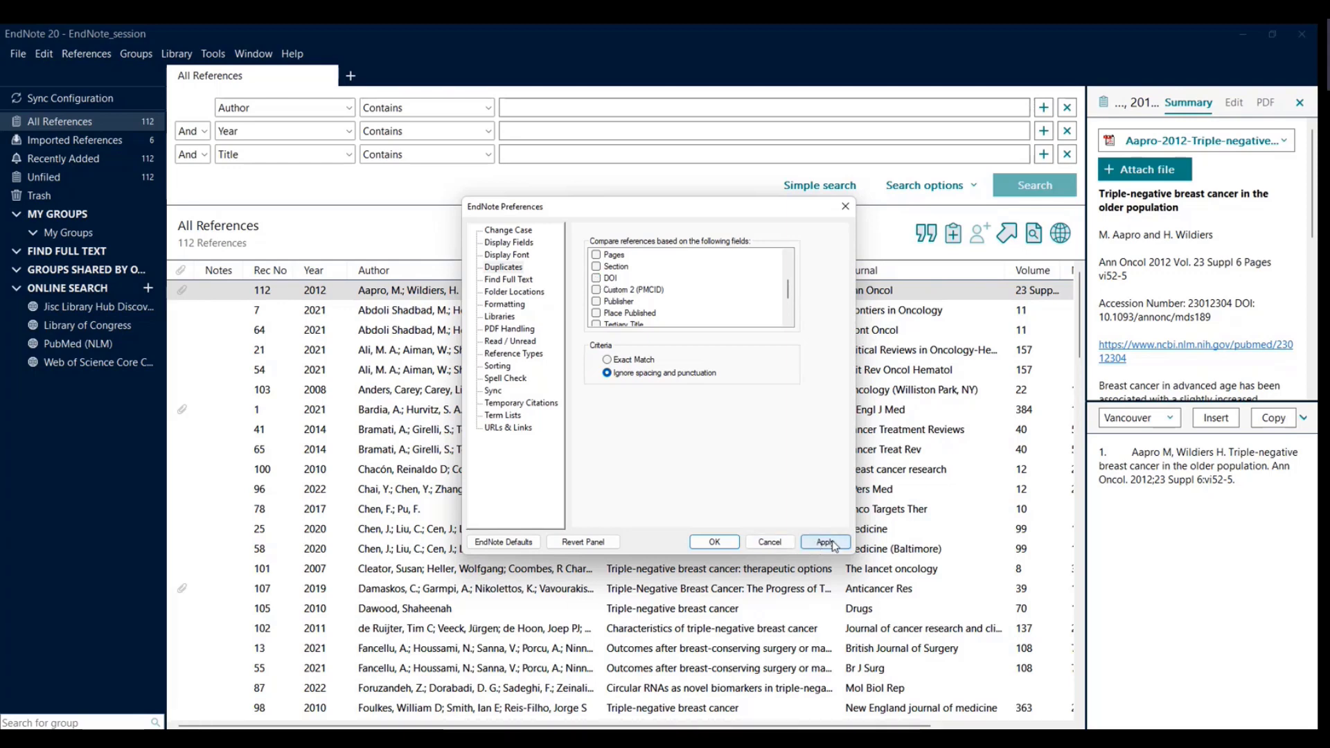
click(715, 542)
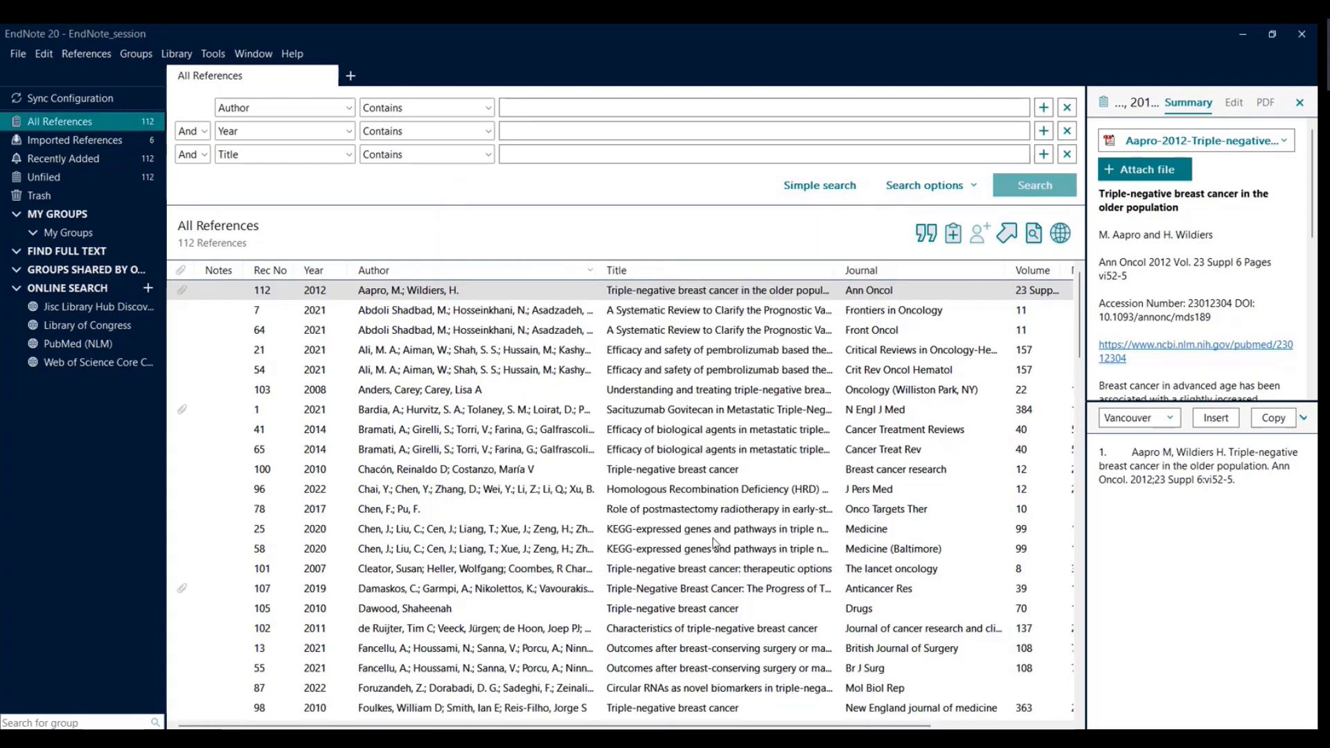
Find duplicates in the library and compare the fields of records 28 and 84 side by side.
click(176, 54)
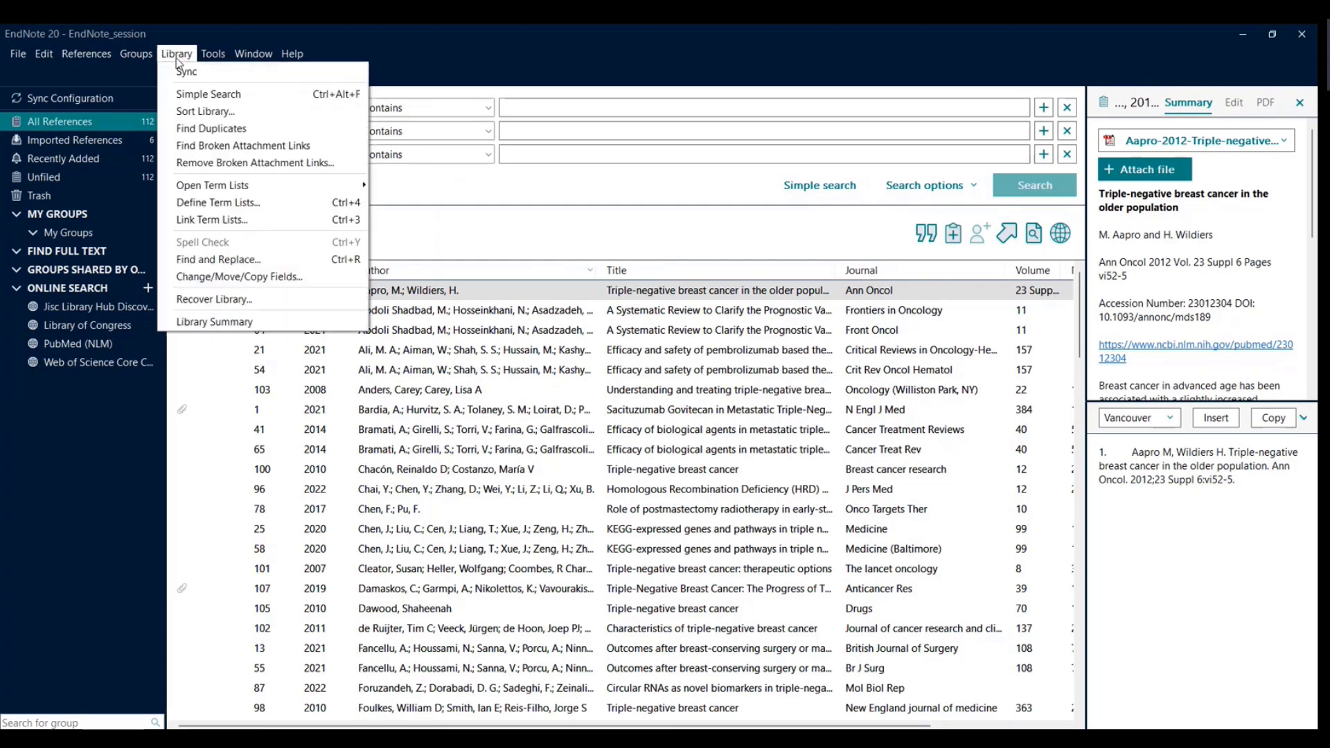
click(194, 129)
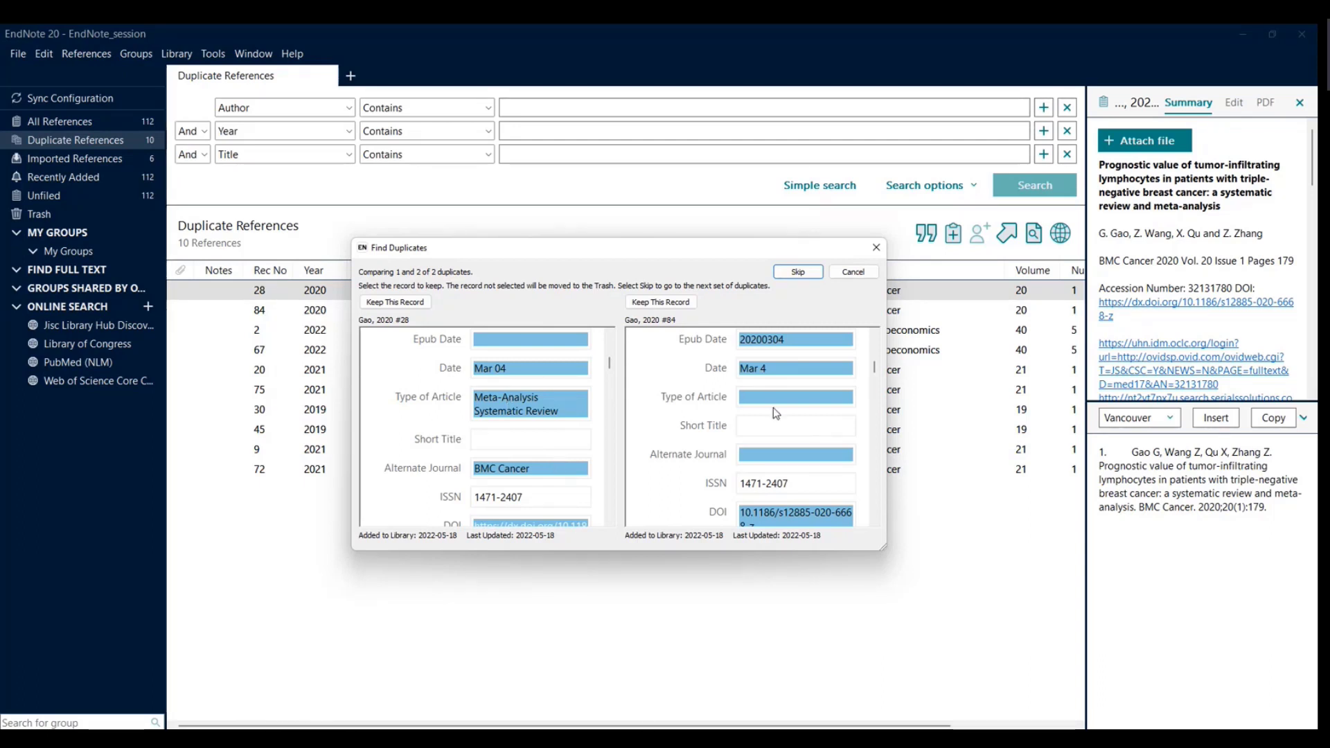
scroll(573, 414, down, 3)
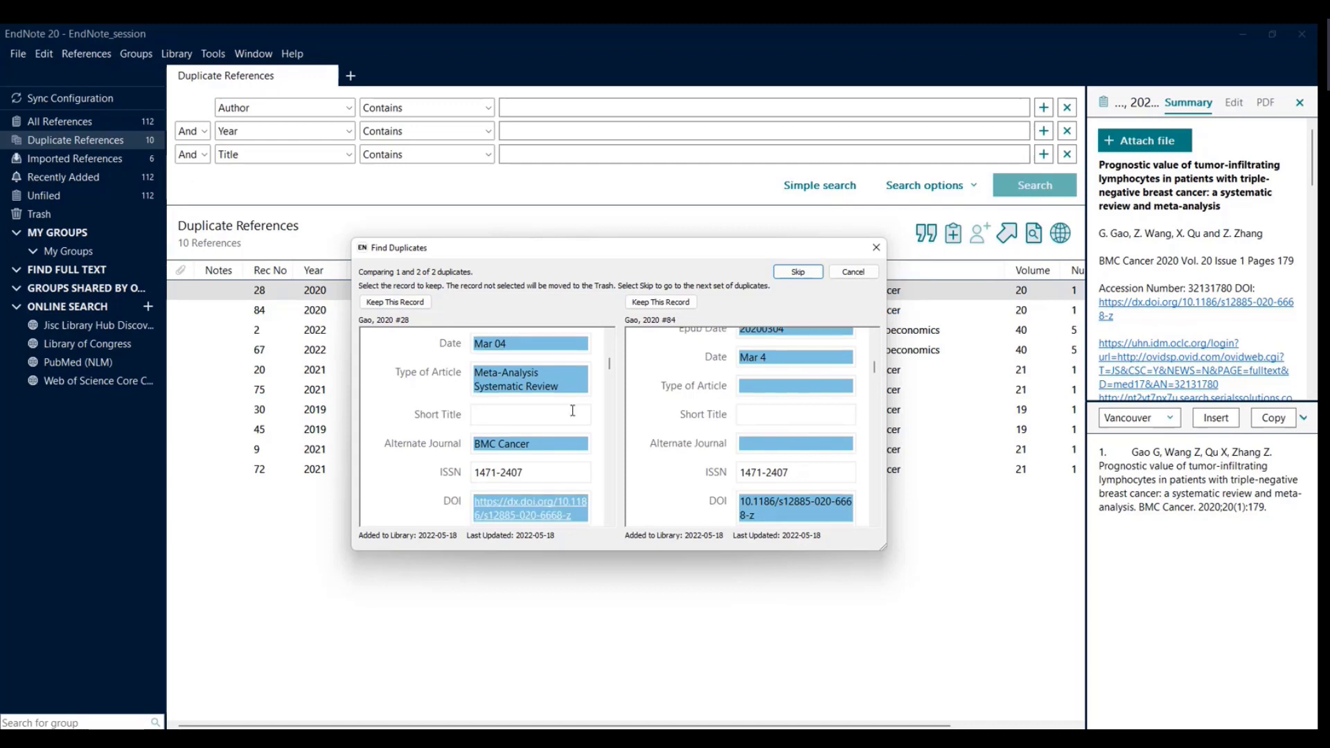
scroll(572, 414, down, 1)
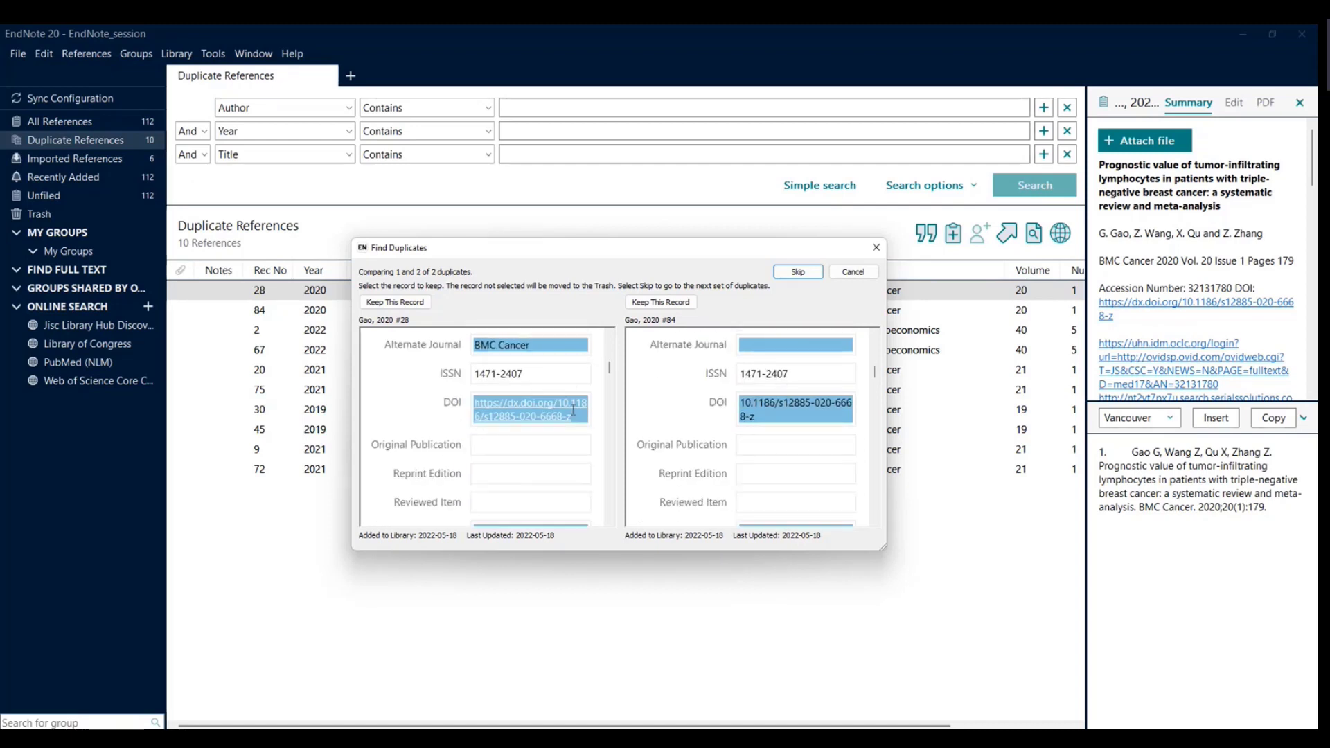
scroll(573, 410, up, 5)
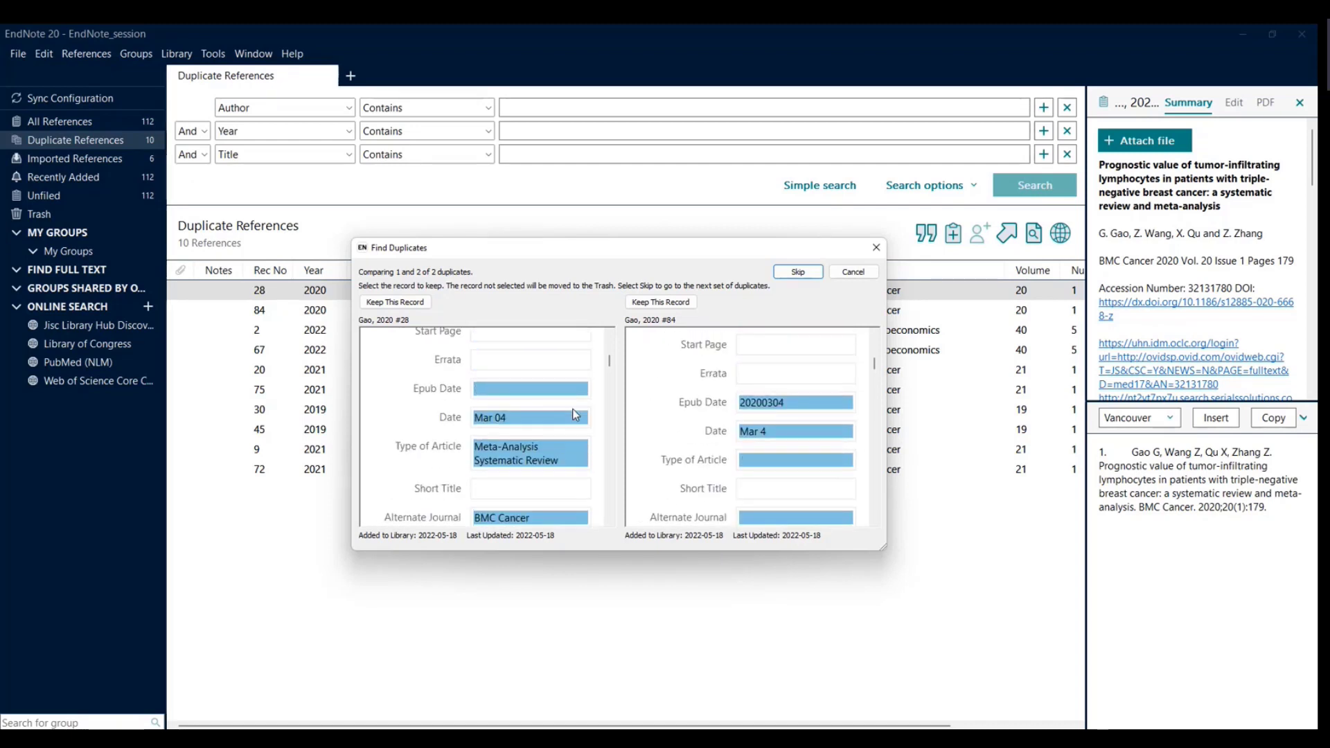
scroll(572, 414, up, 4)
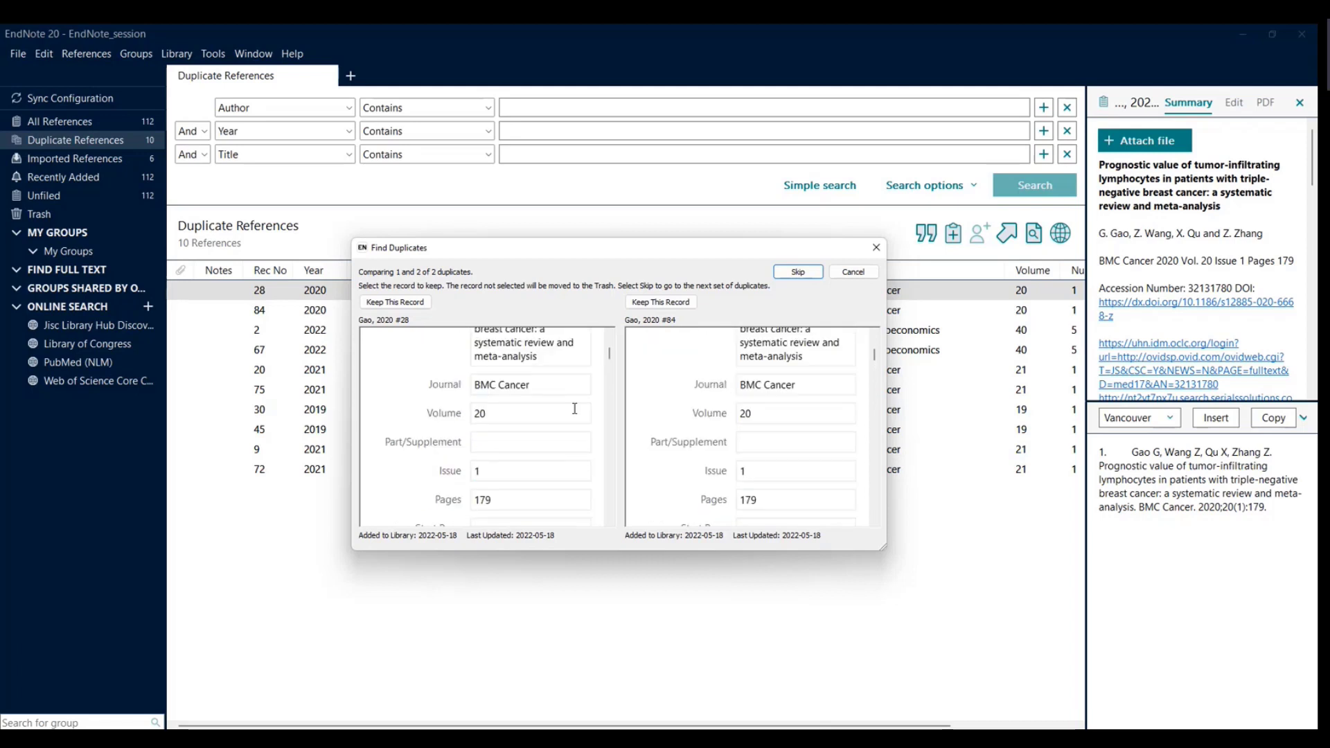
scroll(574, 408, up, 2)
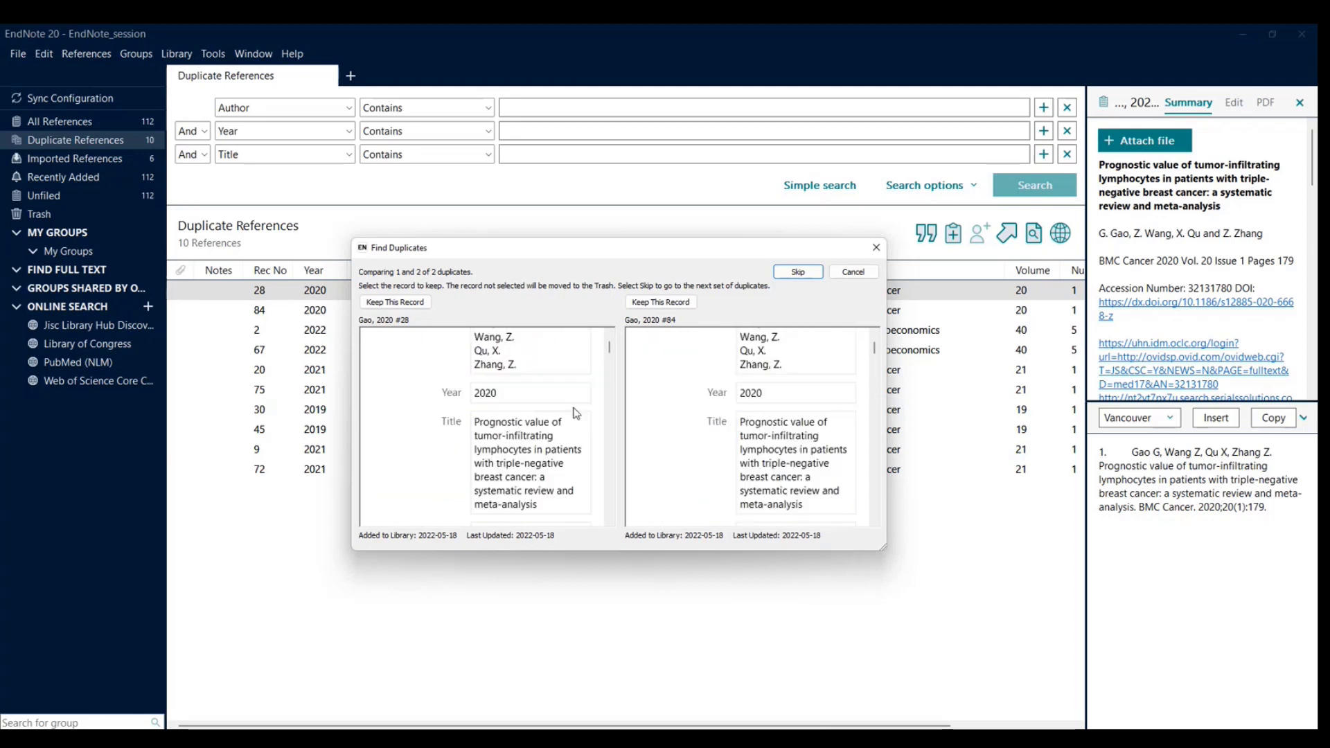
Keep record 28 of the compared pair, and move the highlighted duplicate records 67, 75, 45 and 72 to the Trash.
click(401, 306)
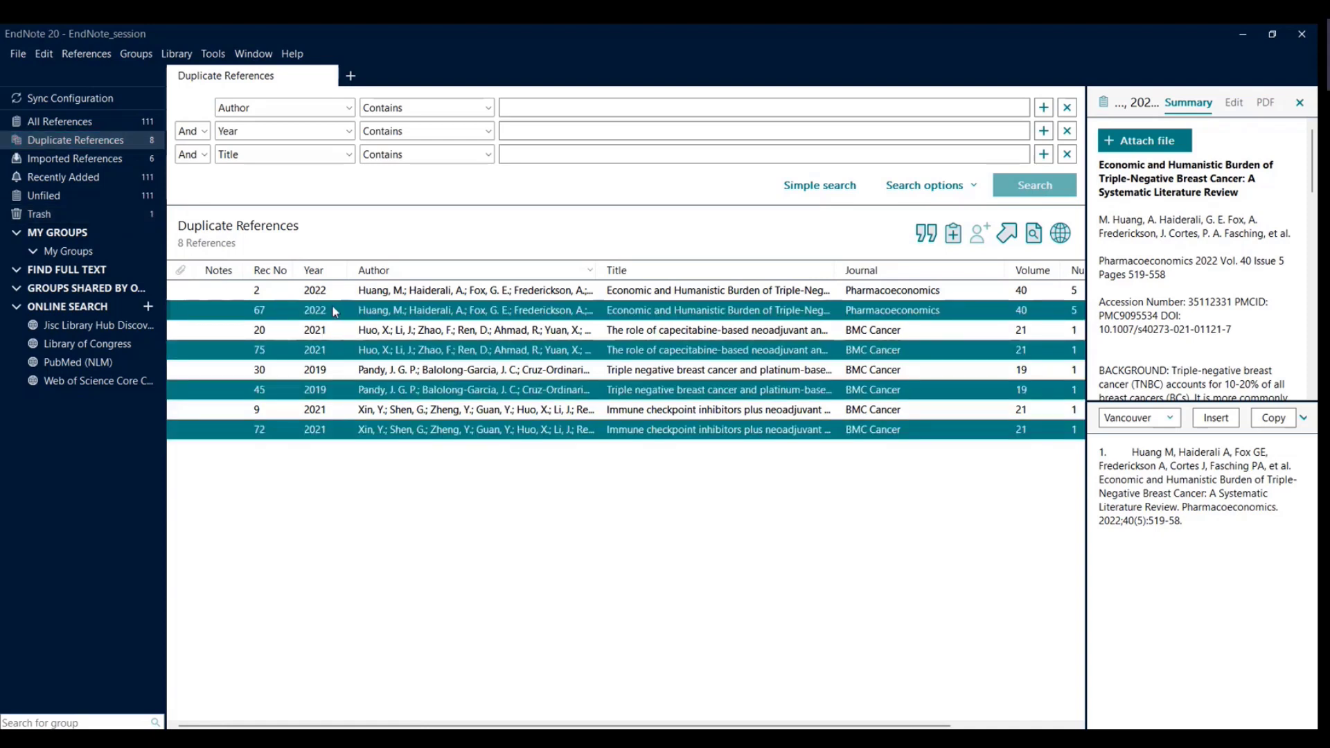
drag(333, 307, 114, 221)
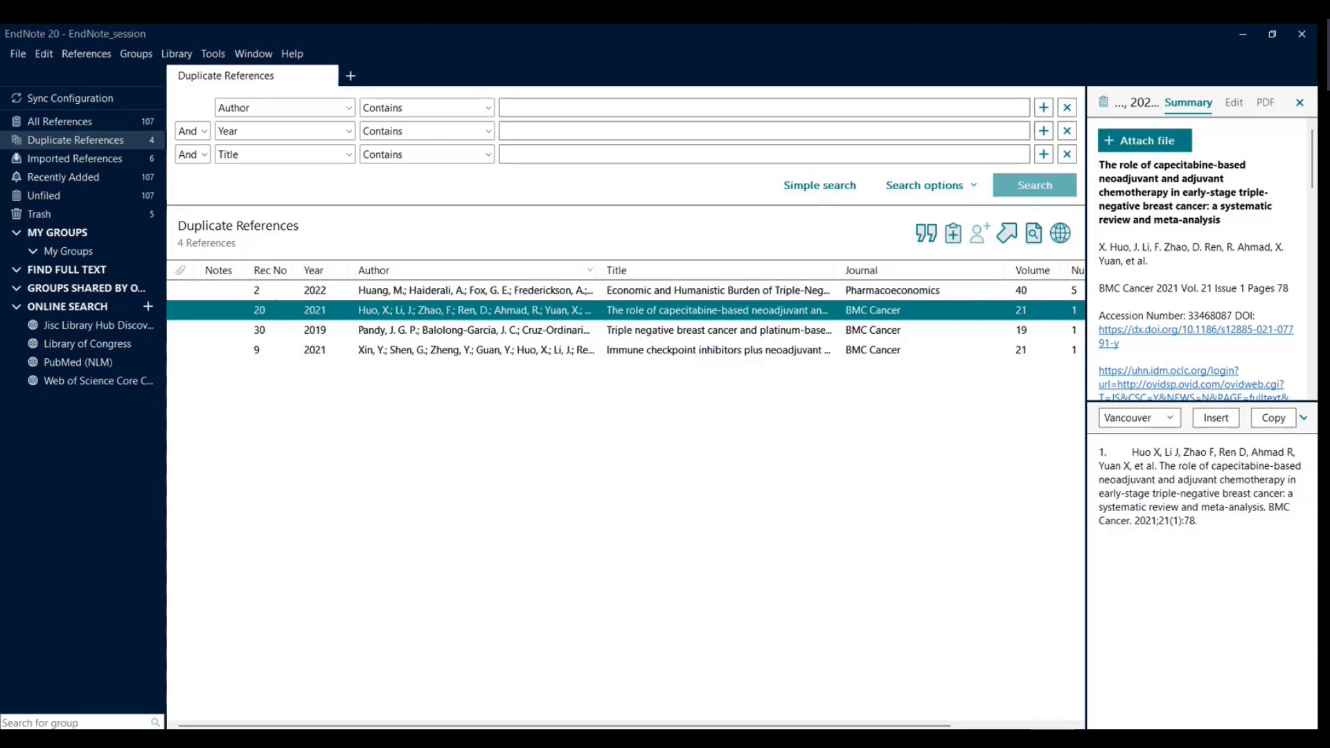
Switch to the browser to view the PubMed Central article on de-duplication of database search results, and return to EndNote.
key(alt+Tab)
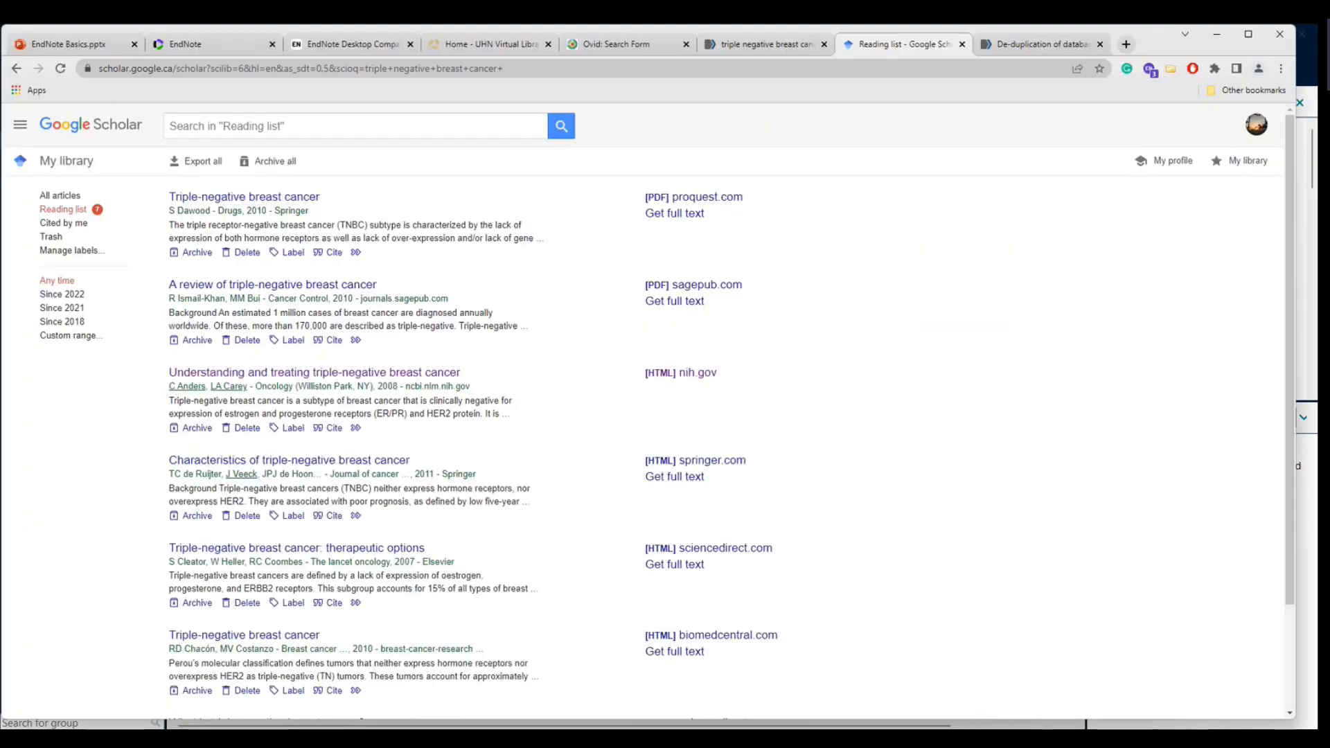
click(1013, 47)
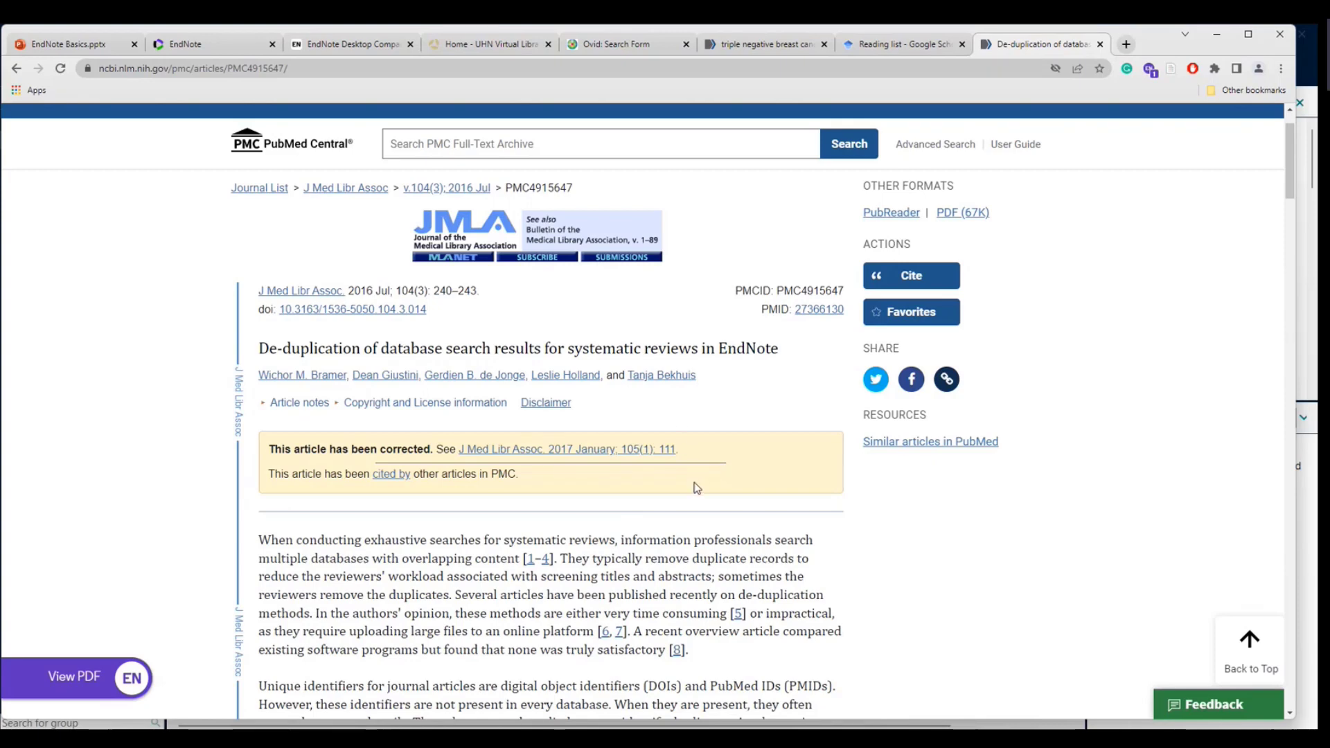
scroll(695, 485, down, 1)
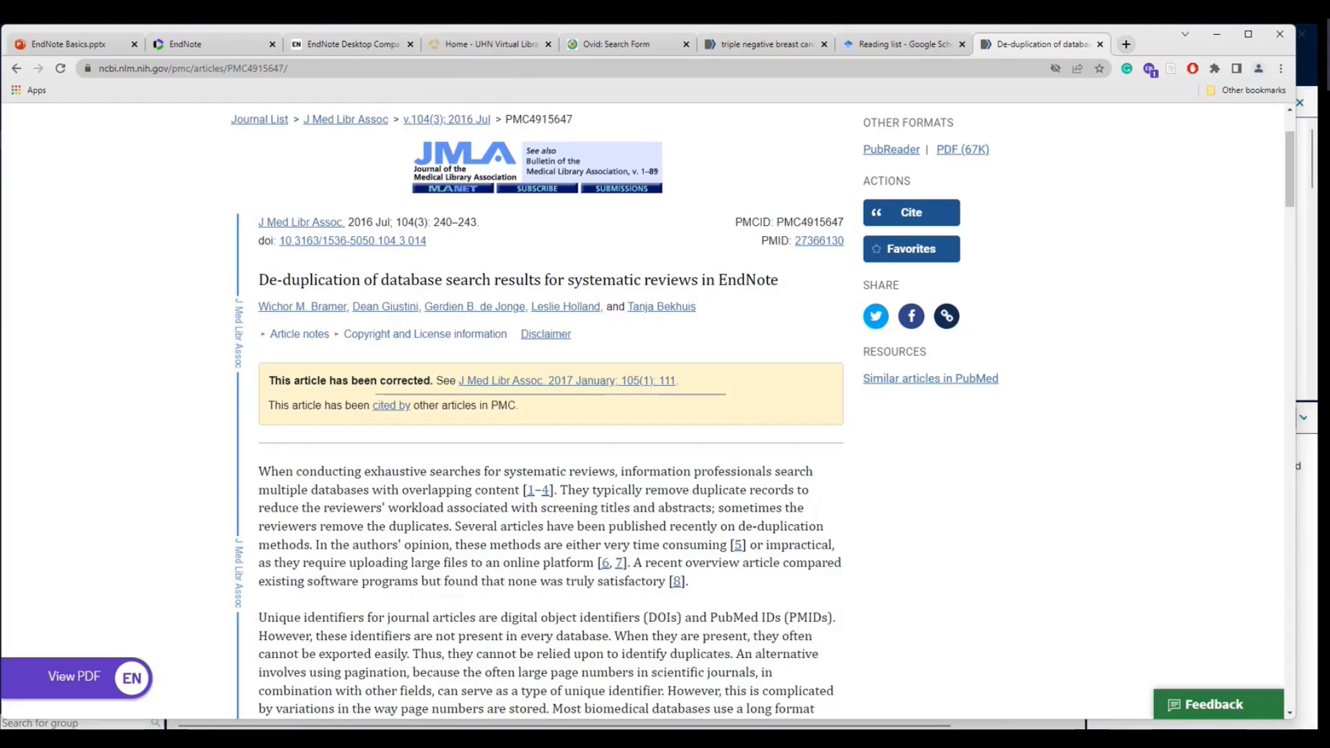
key(alt+Tab)
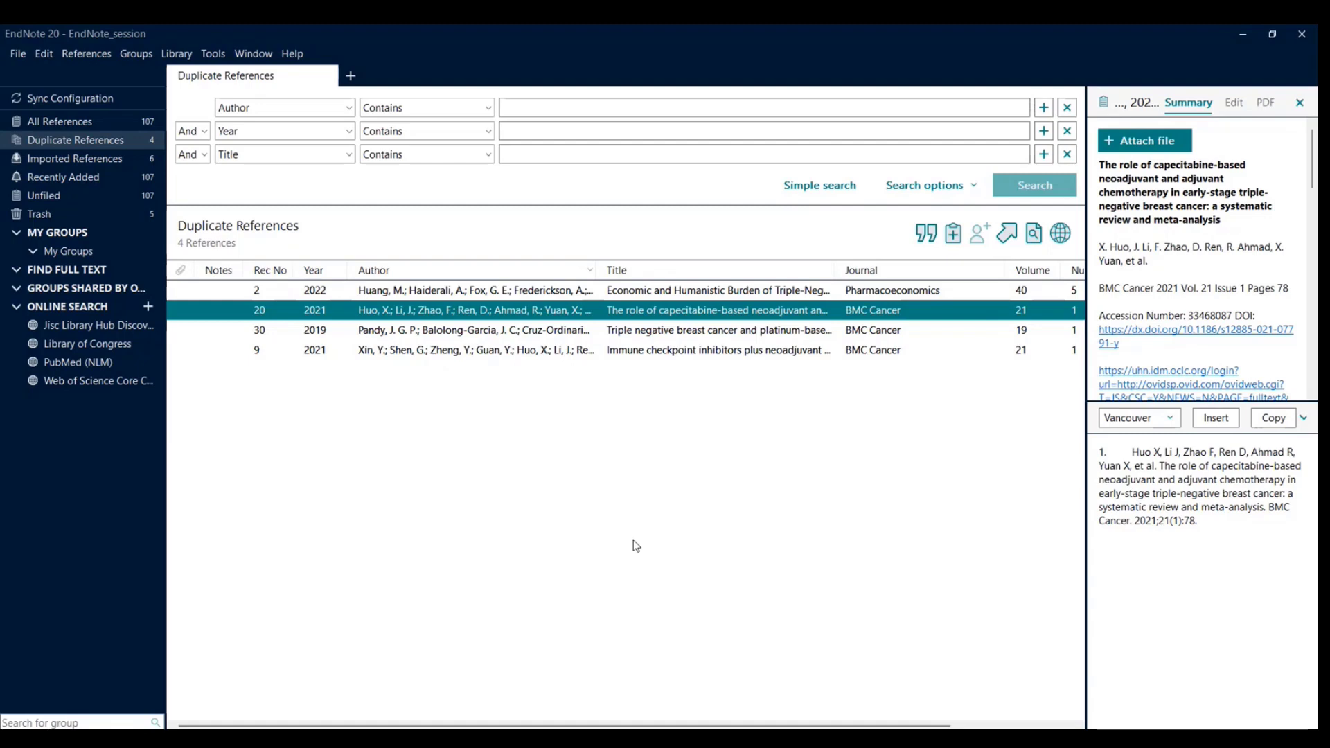
Display all references and review the Find Full Text preferences, including the OpenURL path and authentication URL, without changing them.
click(74, 125)
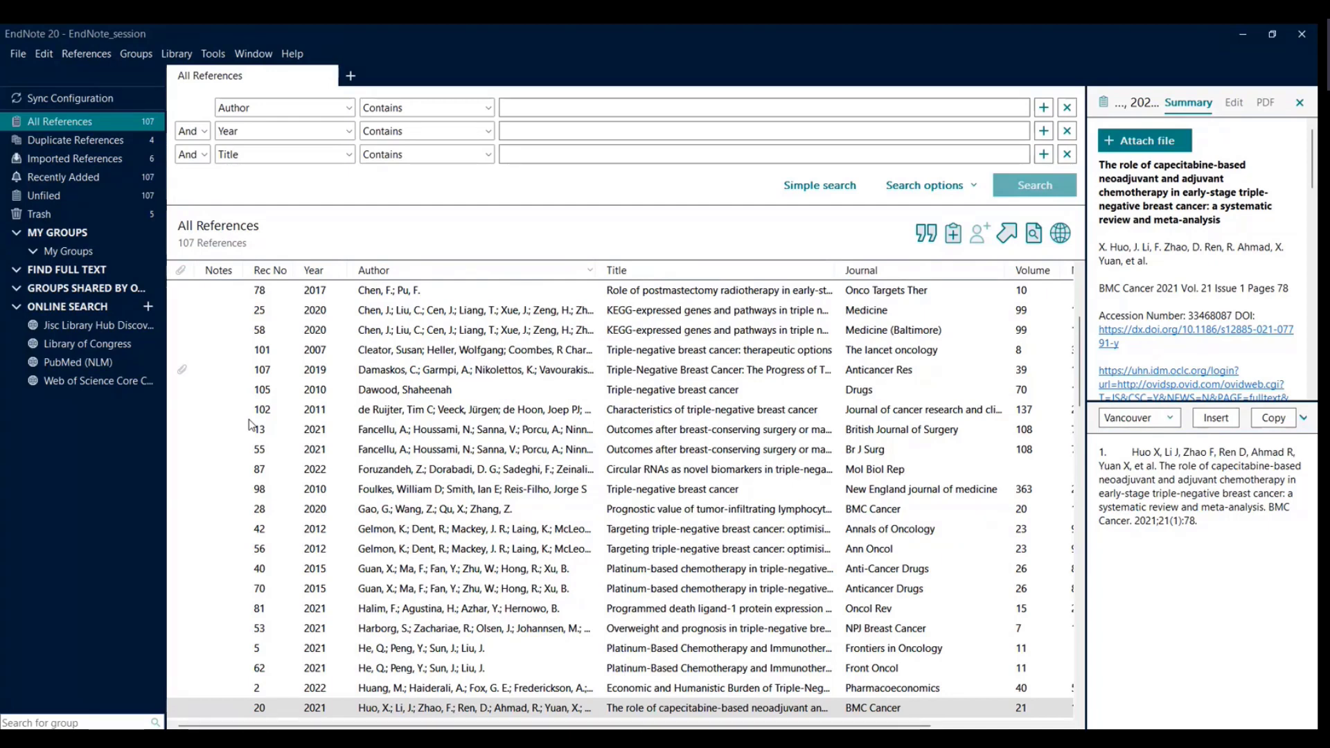
click(43, 60)
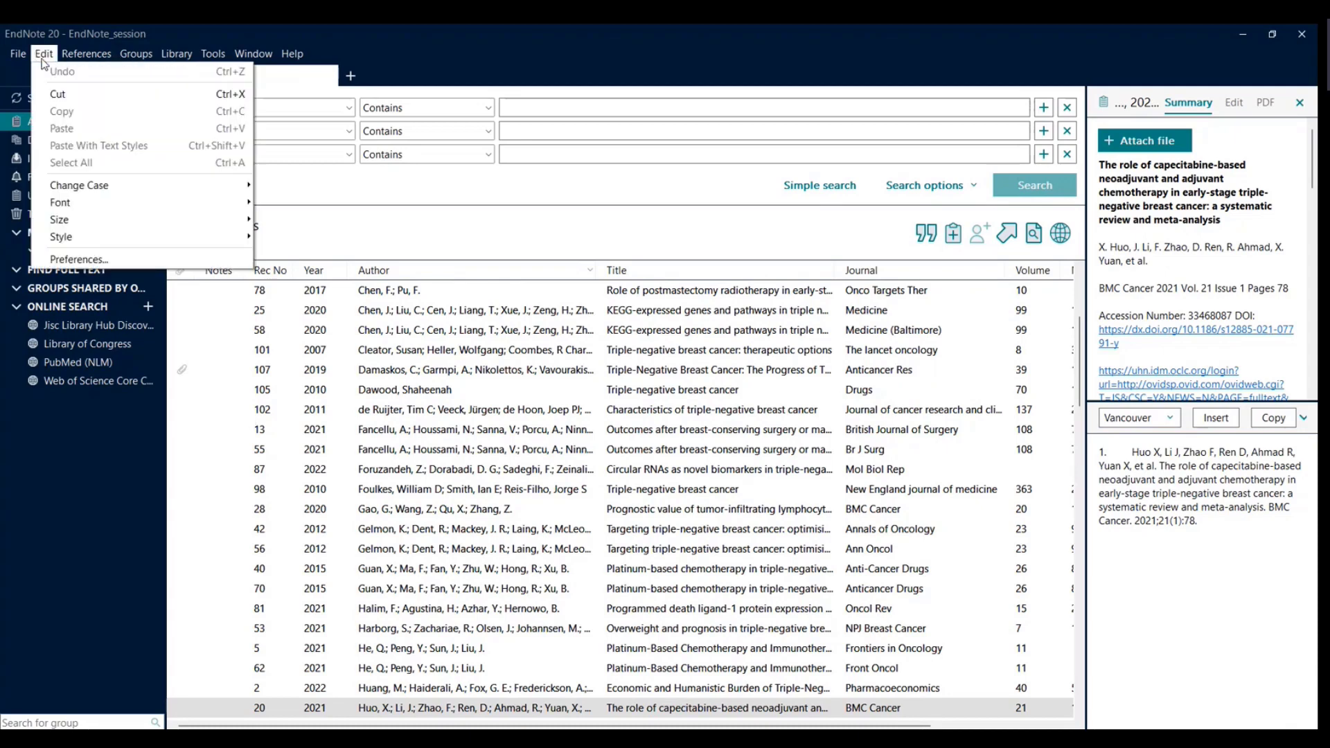
click(81, 262)
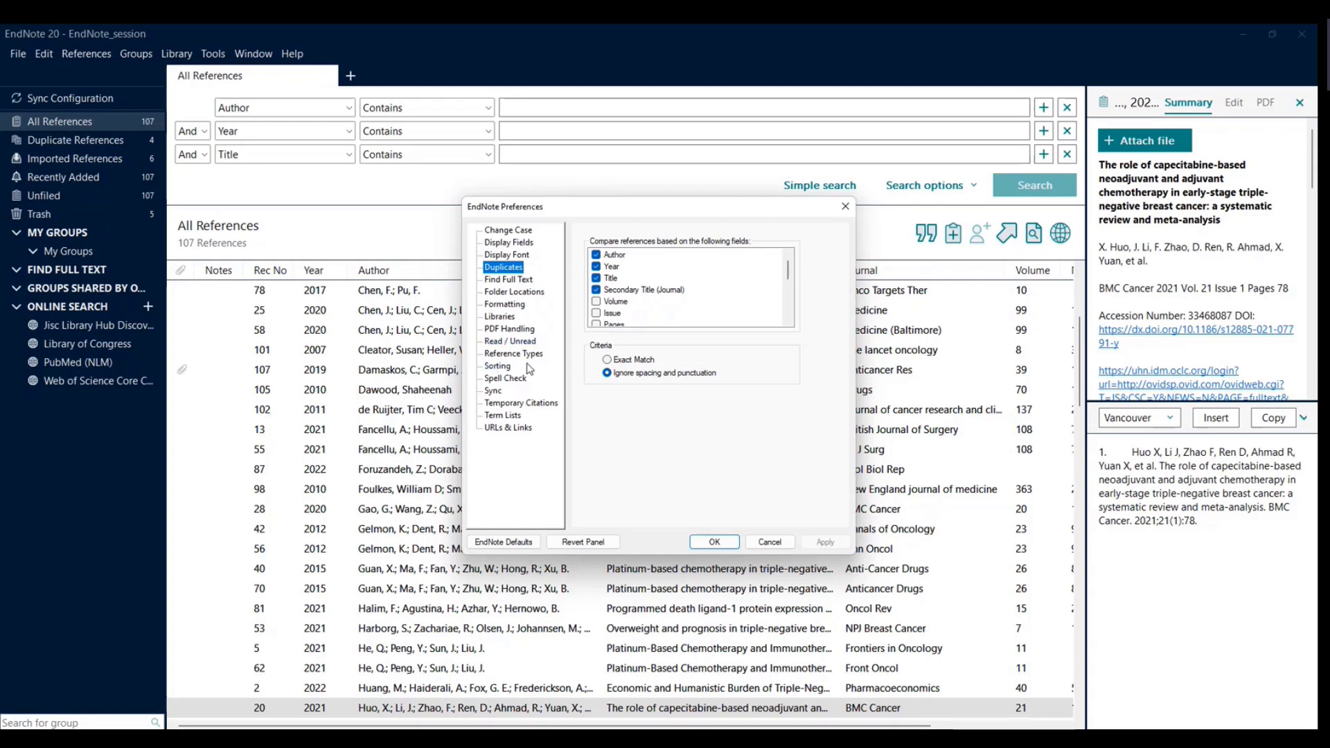
click(512, 280)
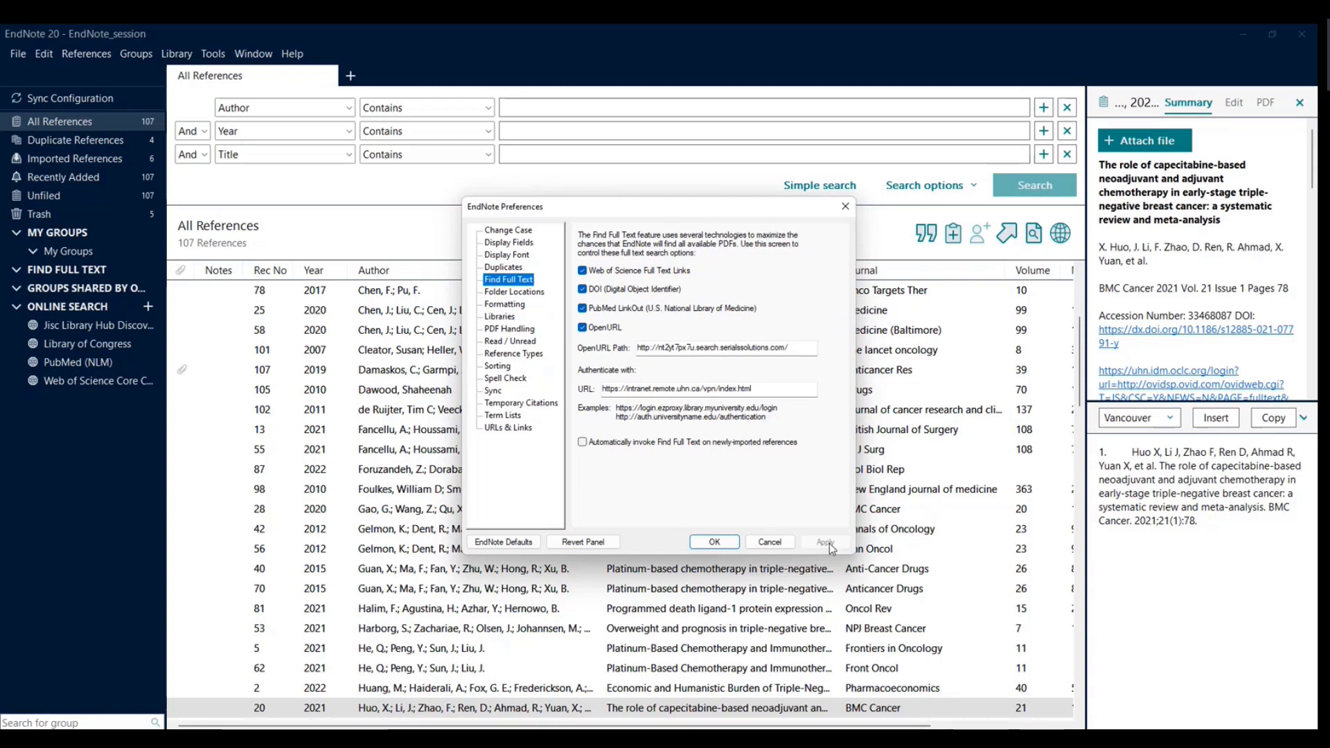
click(844, 206)
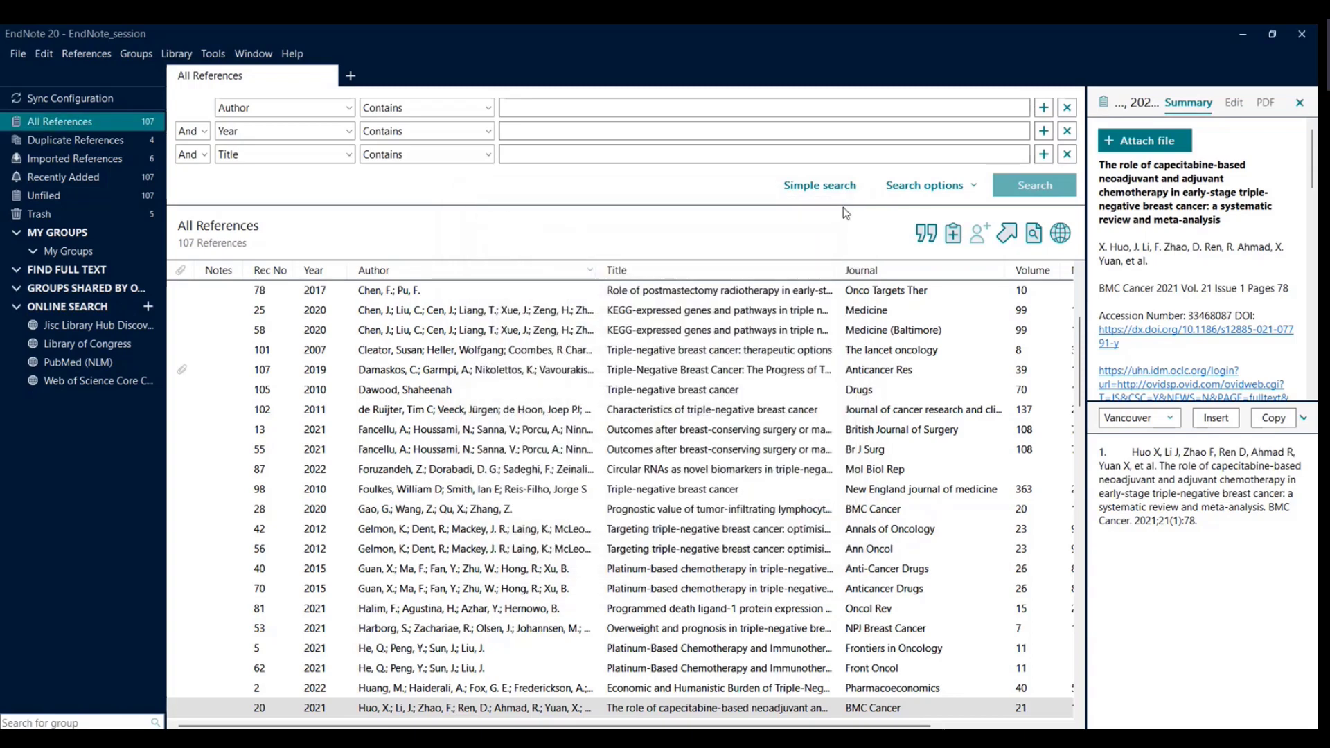
Run Find Full Text with authentication on records 78, 25, 58, 13, 55 and 87, continuing through the login dialog.
click(719, 294)
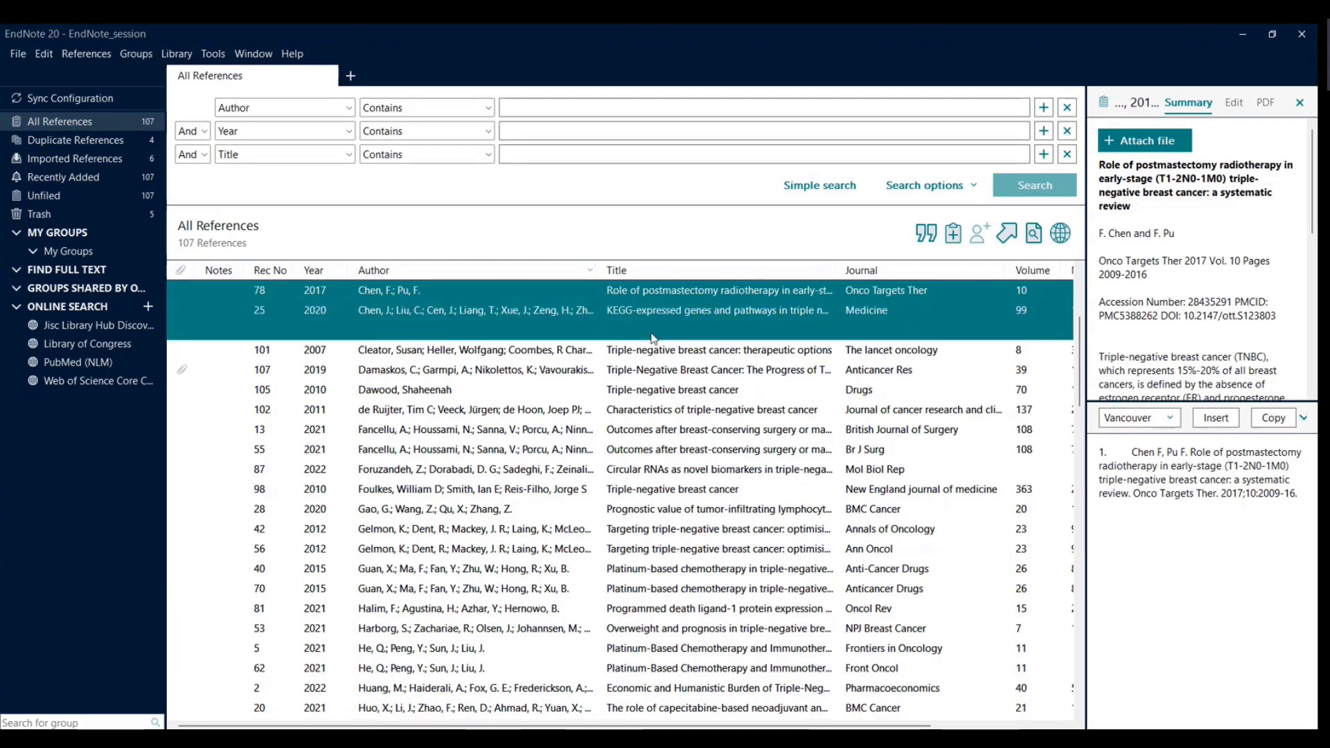
ctrl+click(656, 435)
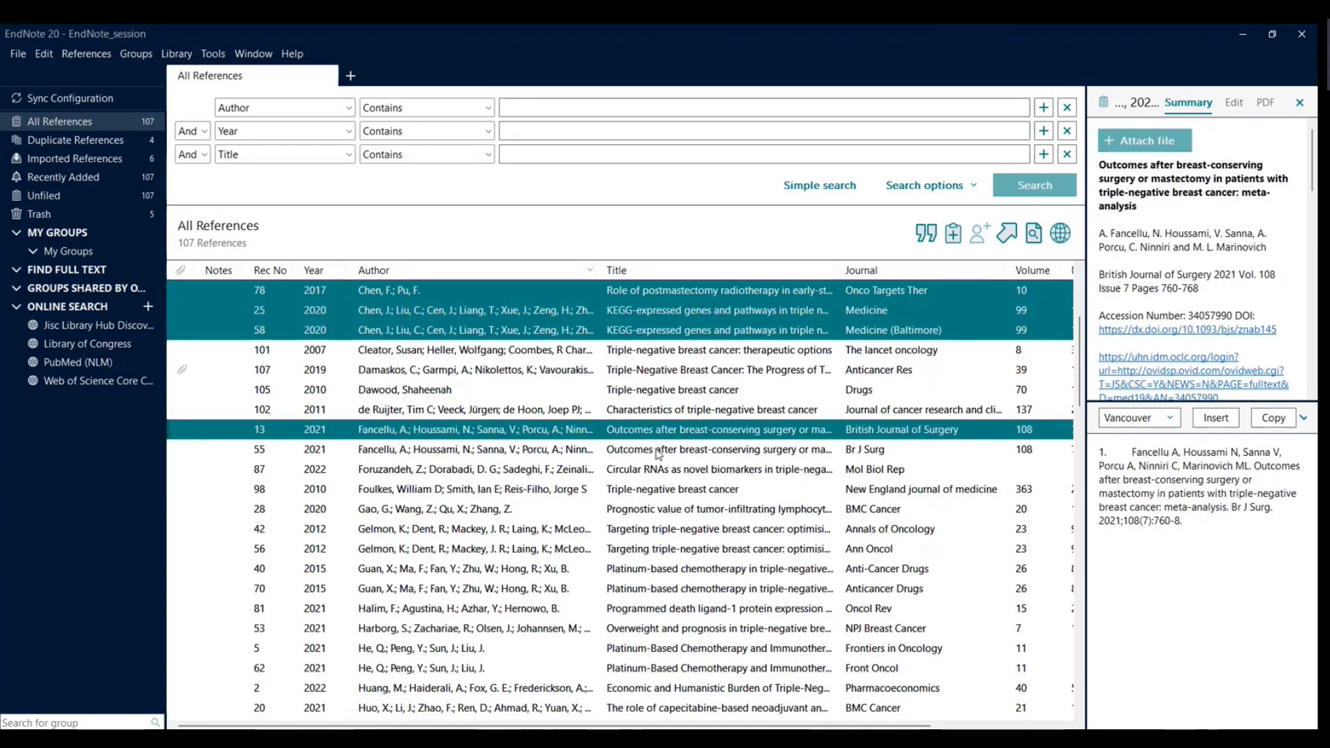
ctrl+click(657, 454)
ctrl+click(652, 469)
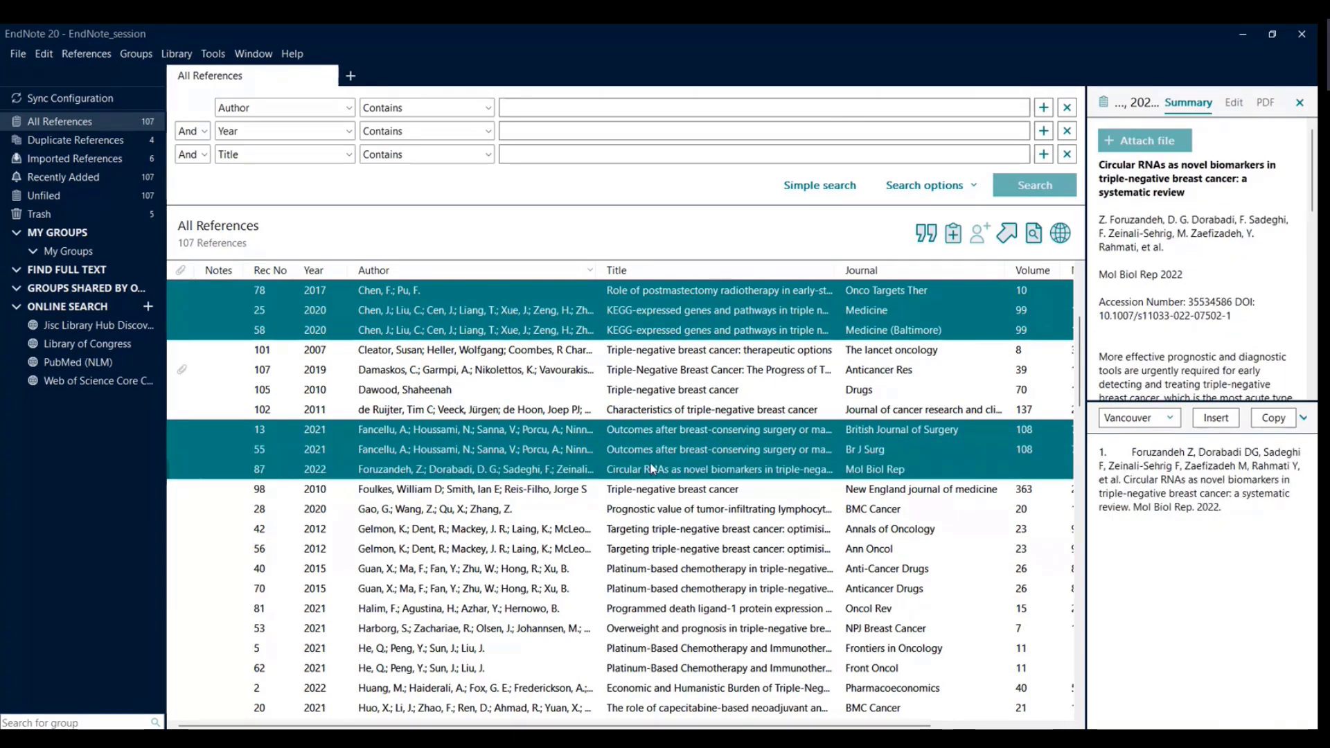
right_click(652, 469)
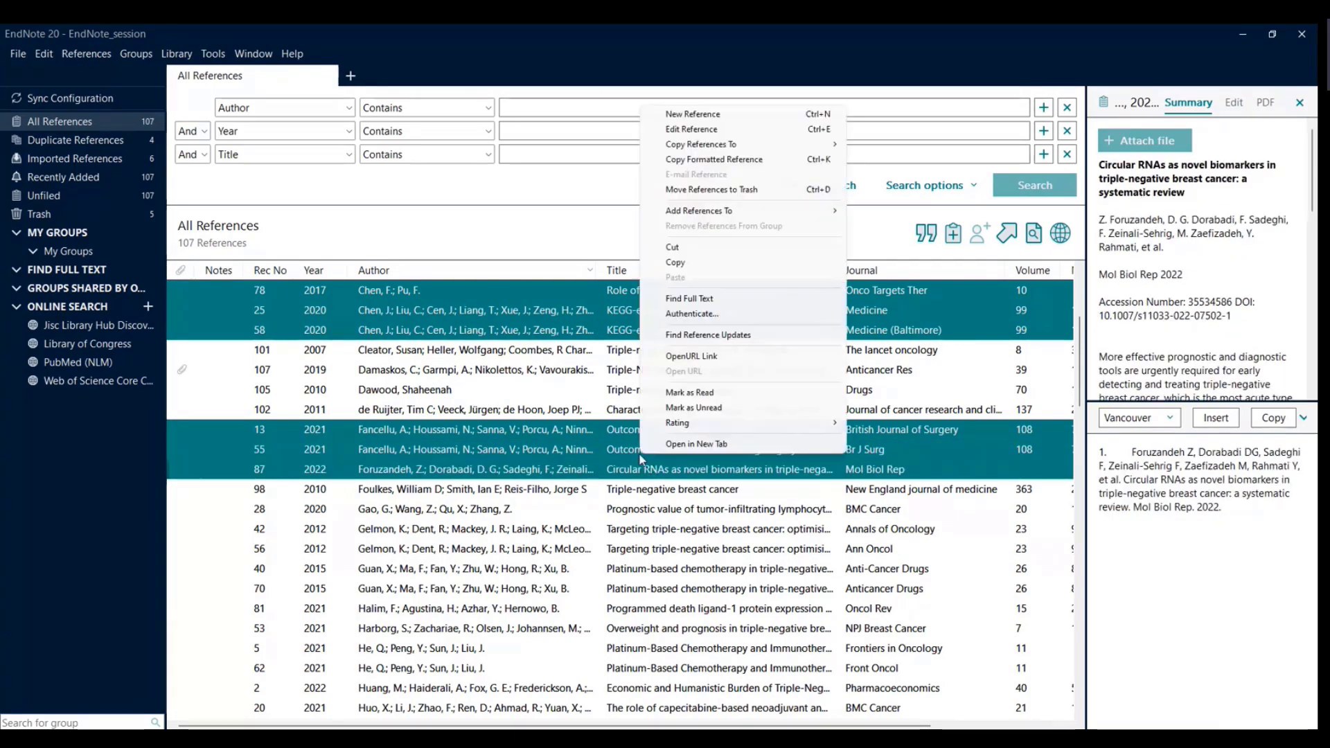
click(670, 315)
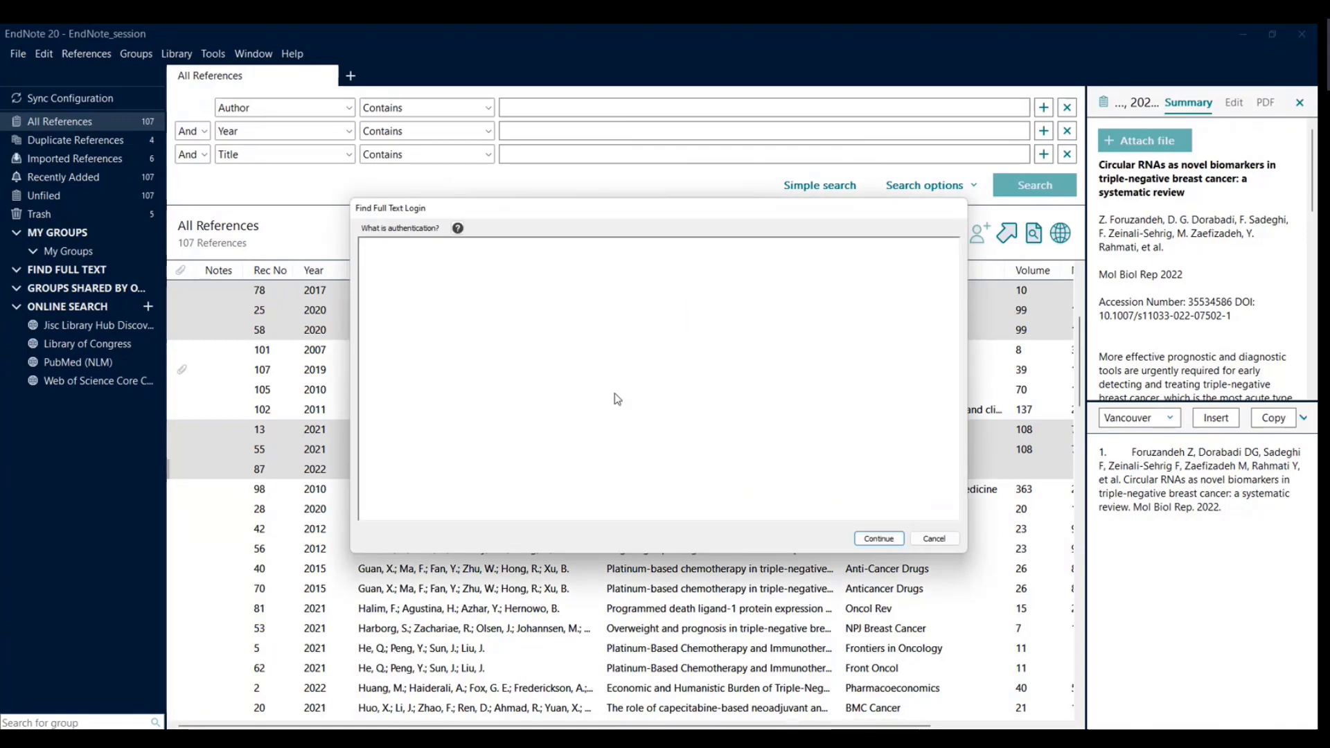
click(878, 539)
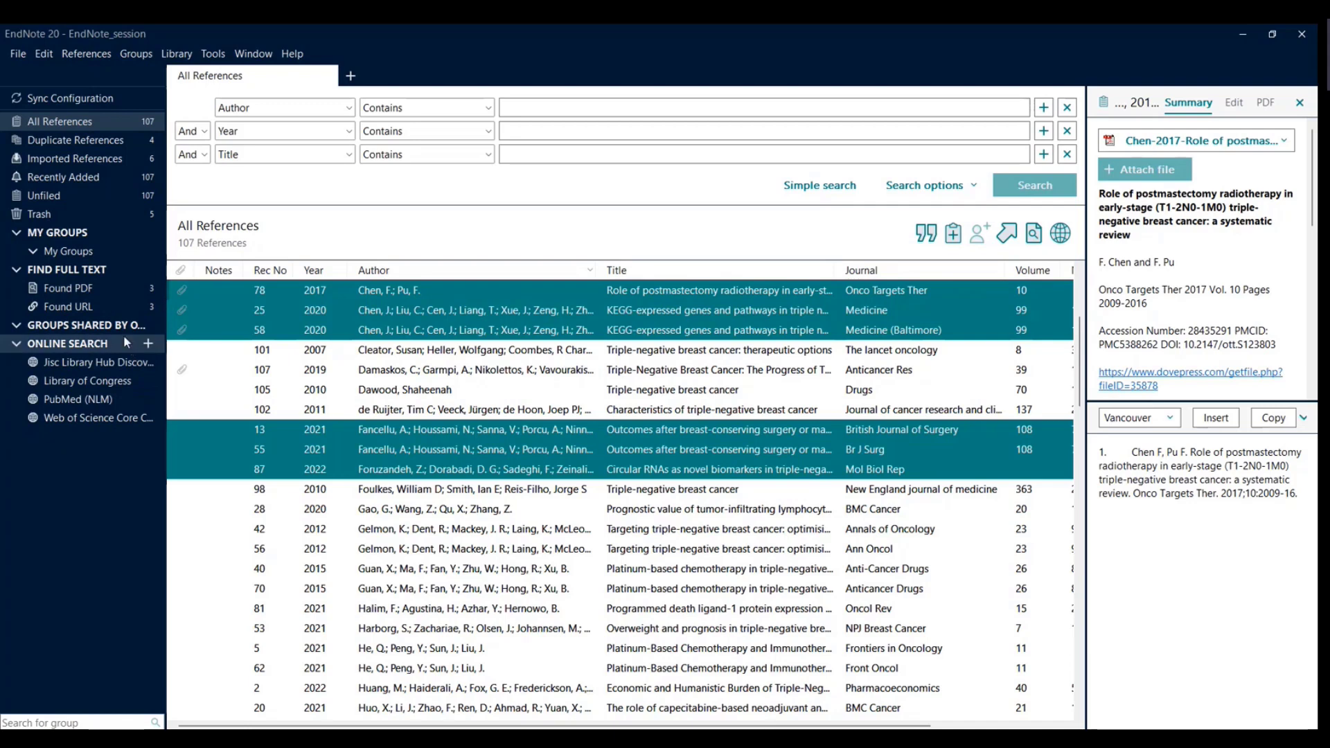
Display the Found URL group and attach the PDF nejmoa2028485 from the Desktop to record 13.
click(69, 307)
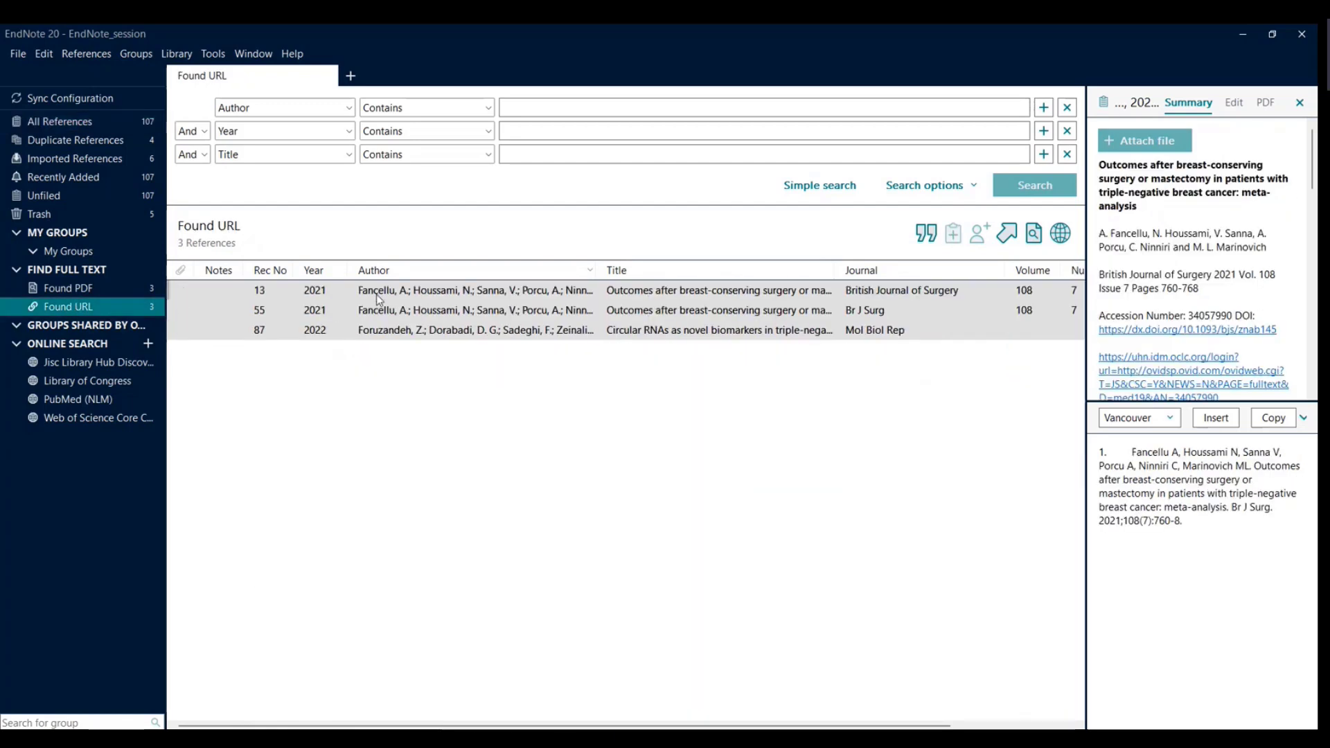
click(376, 294)
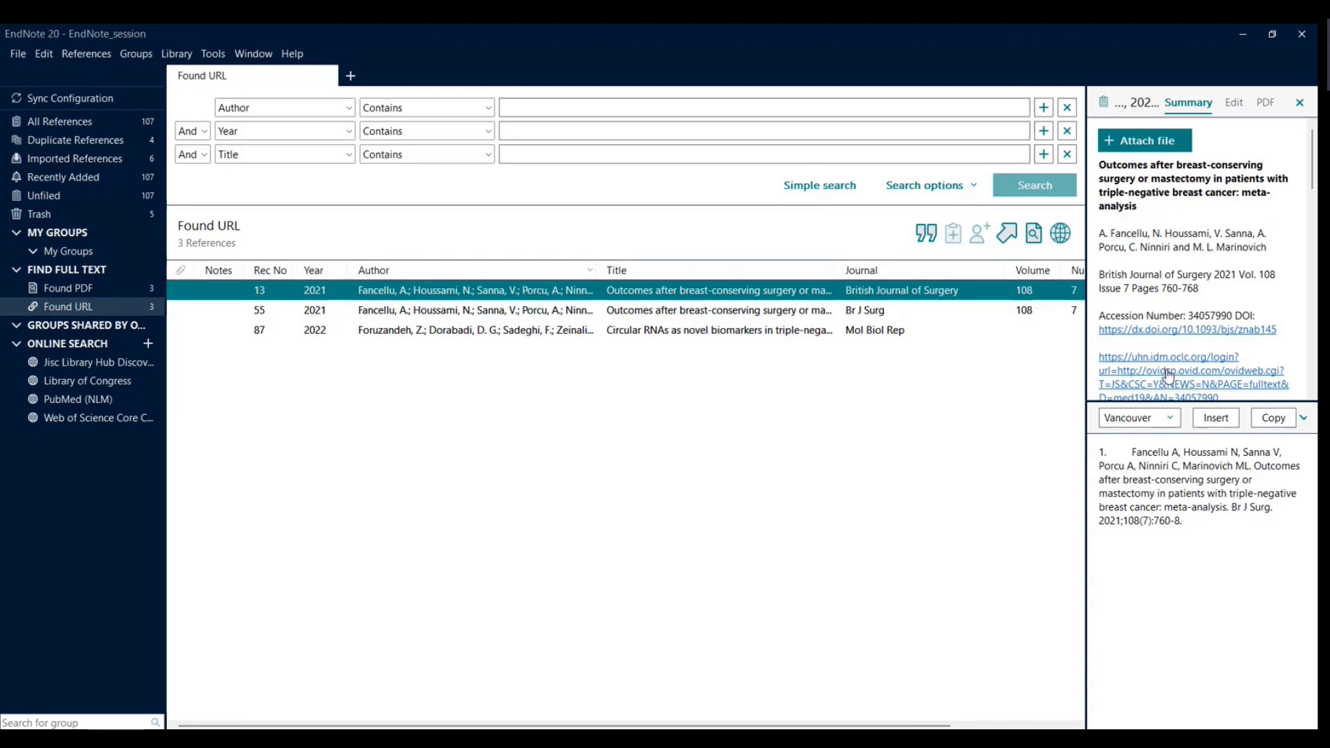
click(1139, 145)
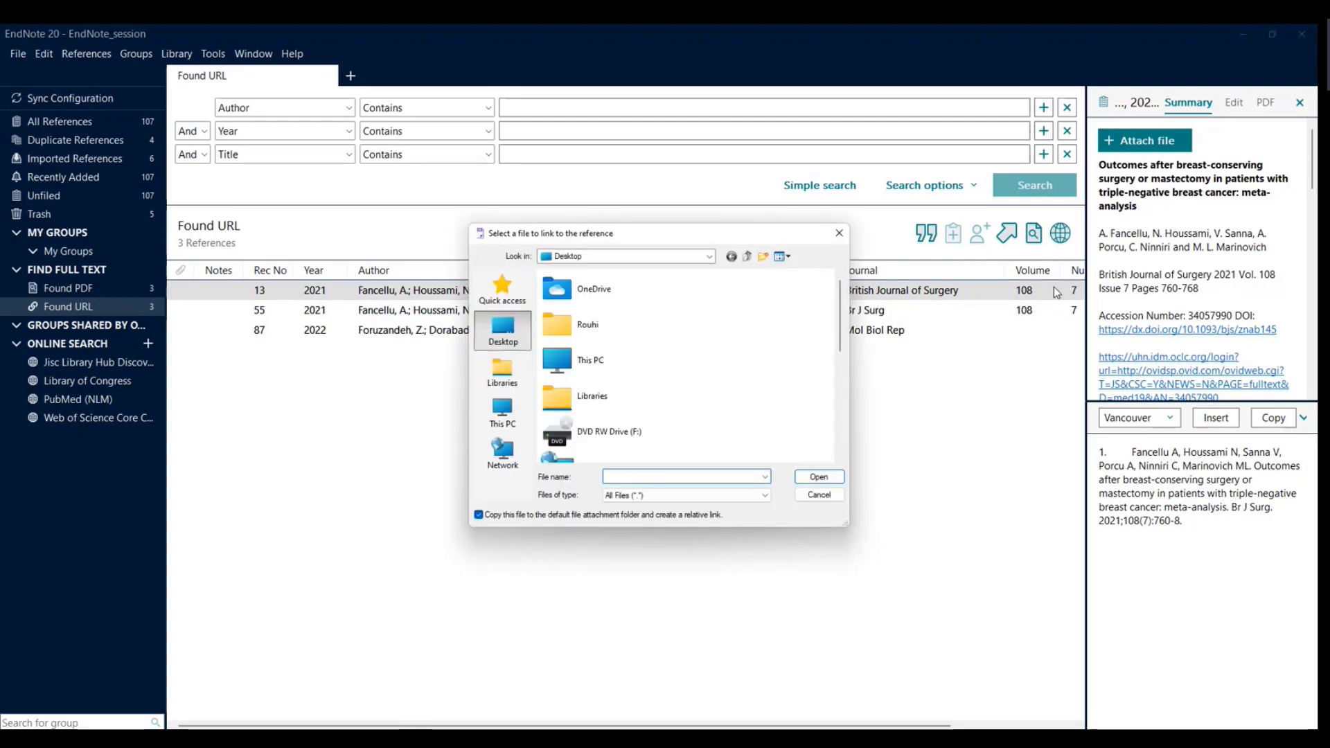
scroll(676, 391, down, 3)
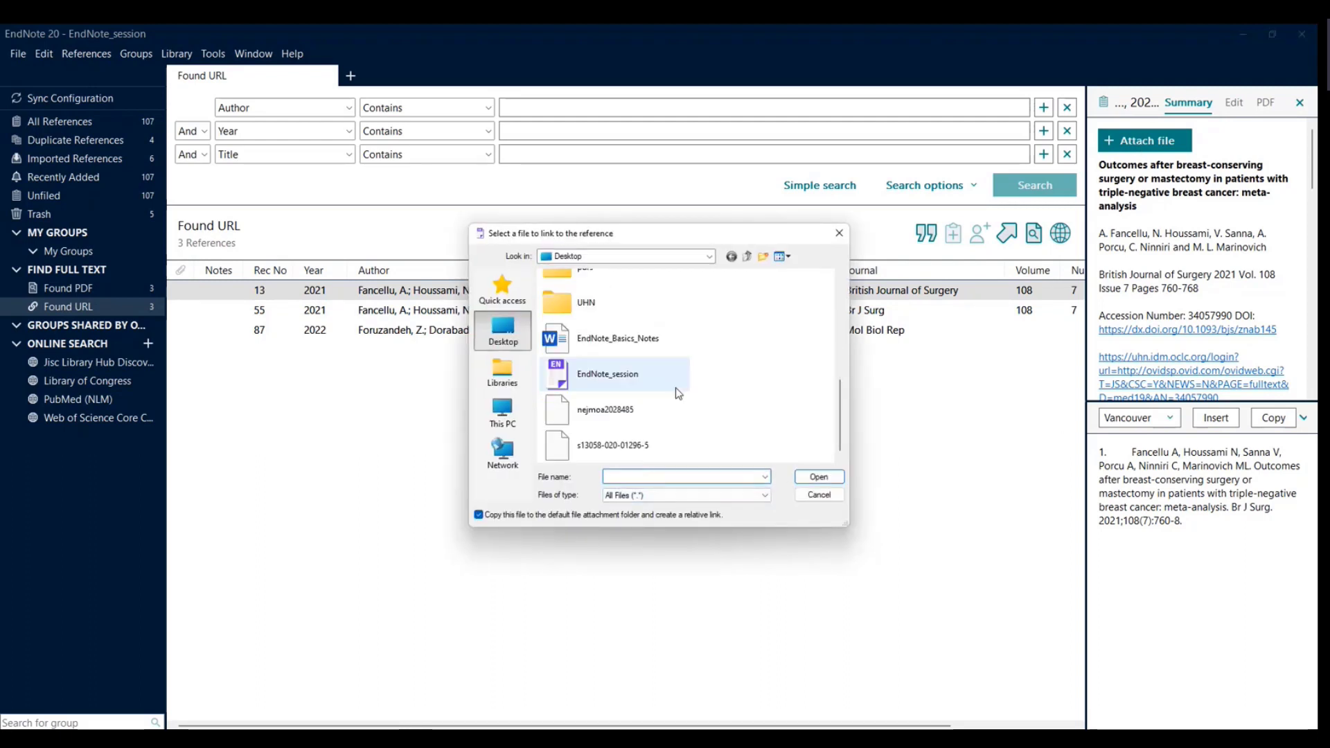
click(581, 412)
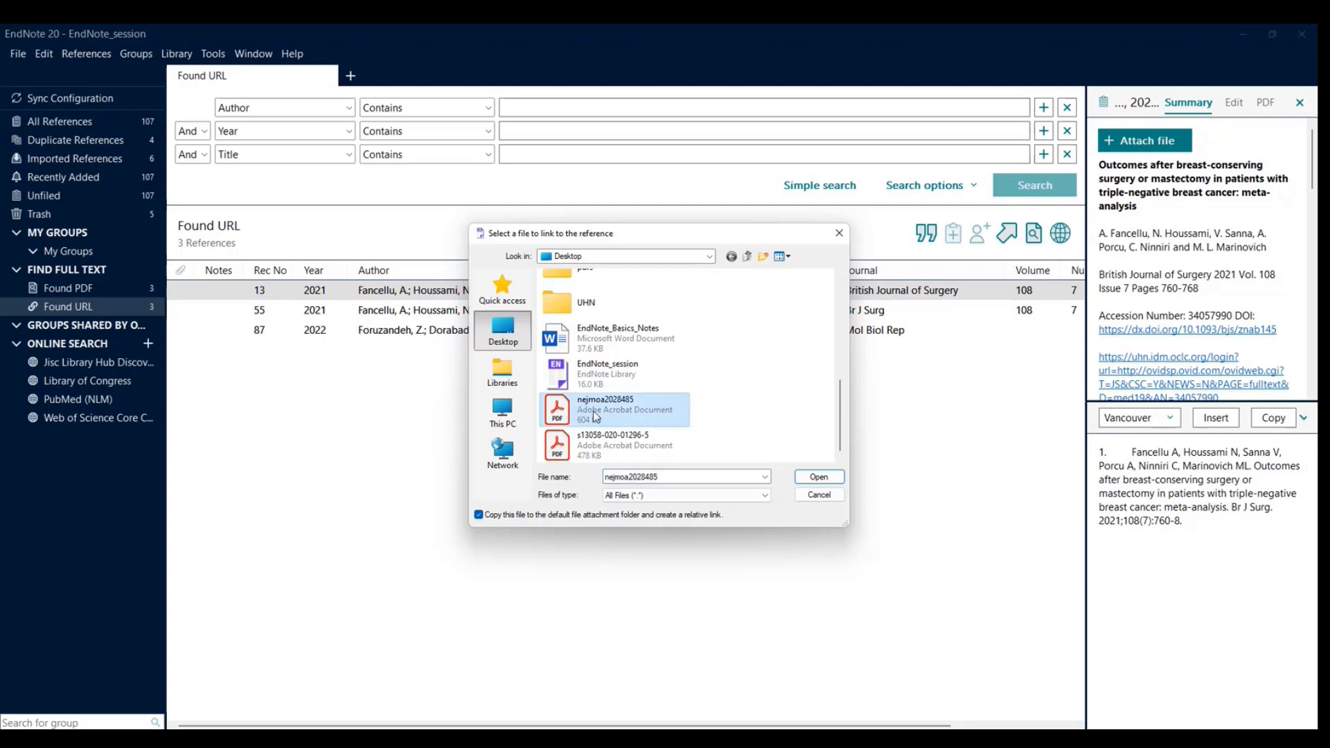
click(816, 479)
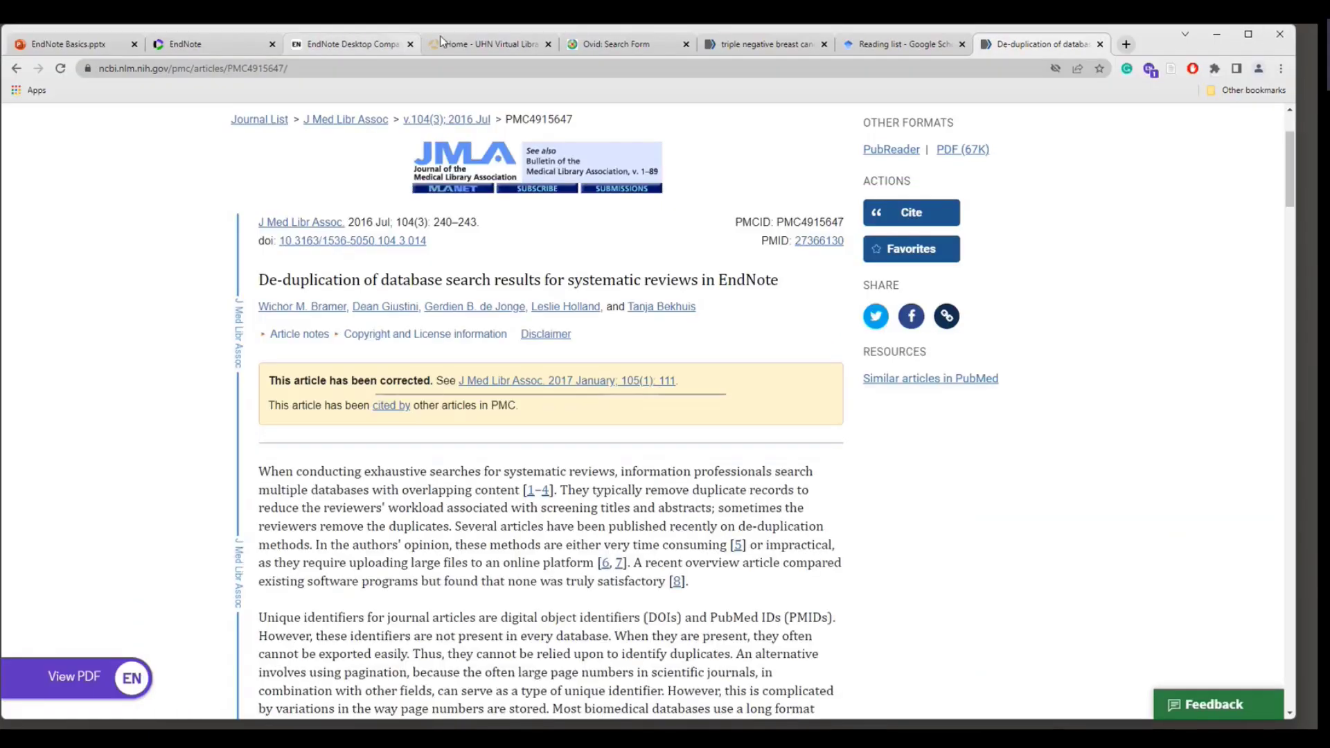
Switch to the PubMed results in the browser and open the PDF of the 2019 BMC Cancer article on platinum-based systemic treatment.
click(749, 45)
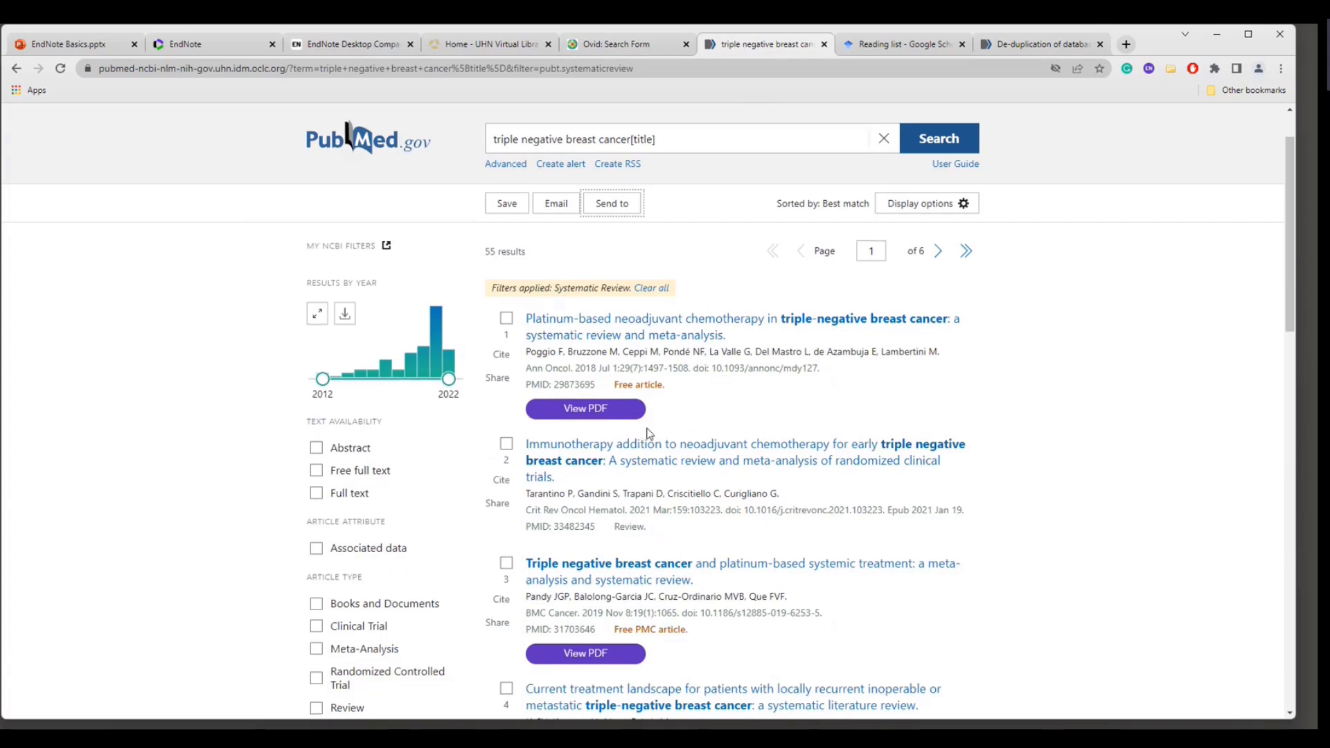
scroll(649, 427, down, 1)
scroll(649, 428, down, 1)
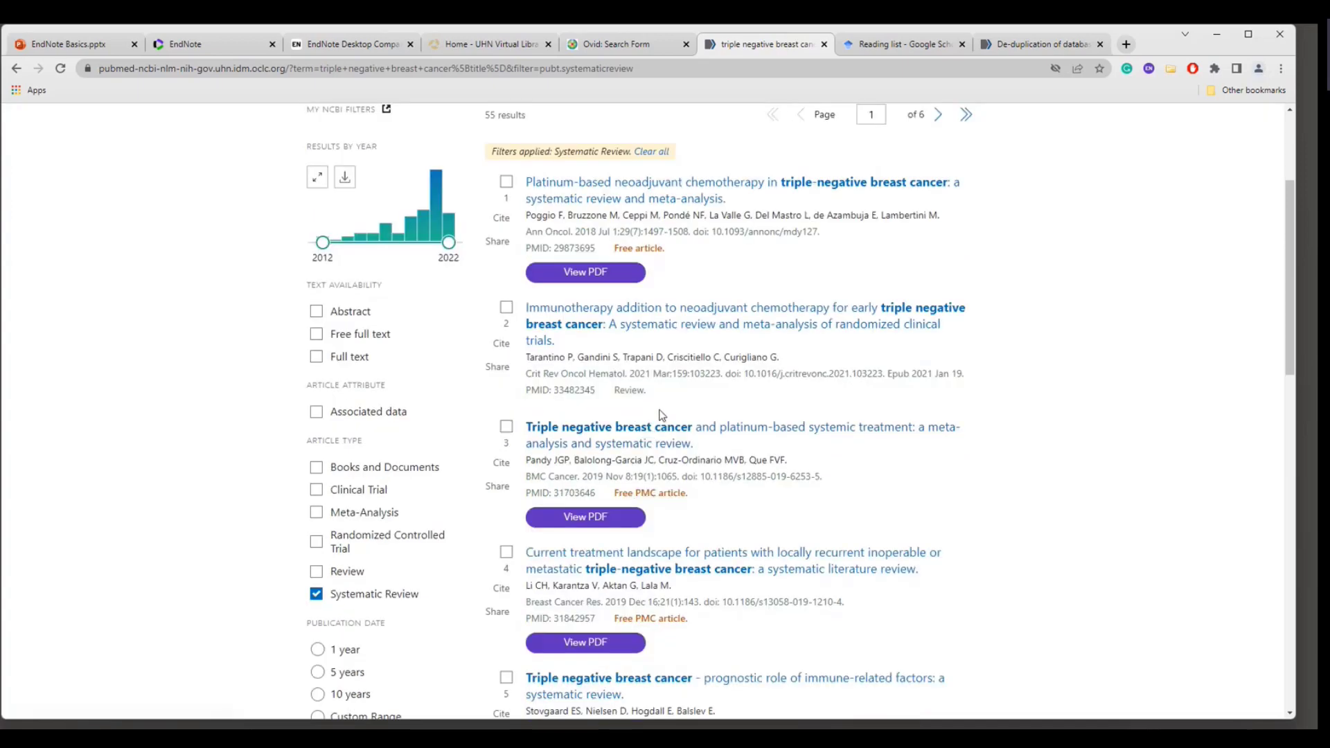
scroll(660, 416, down, 2)
scroll(660, 415, down, 1)
scroll(661, 416, up, 2)
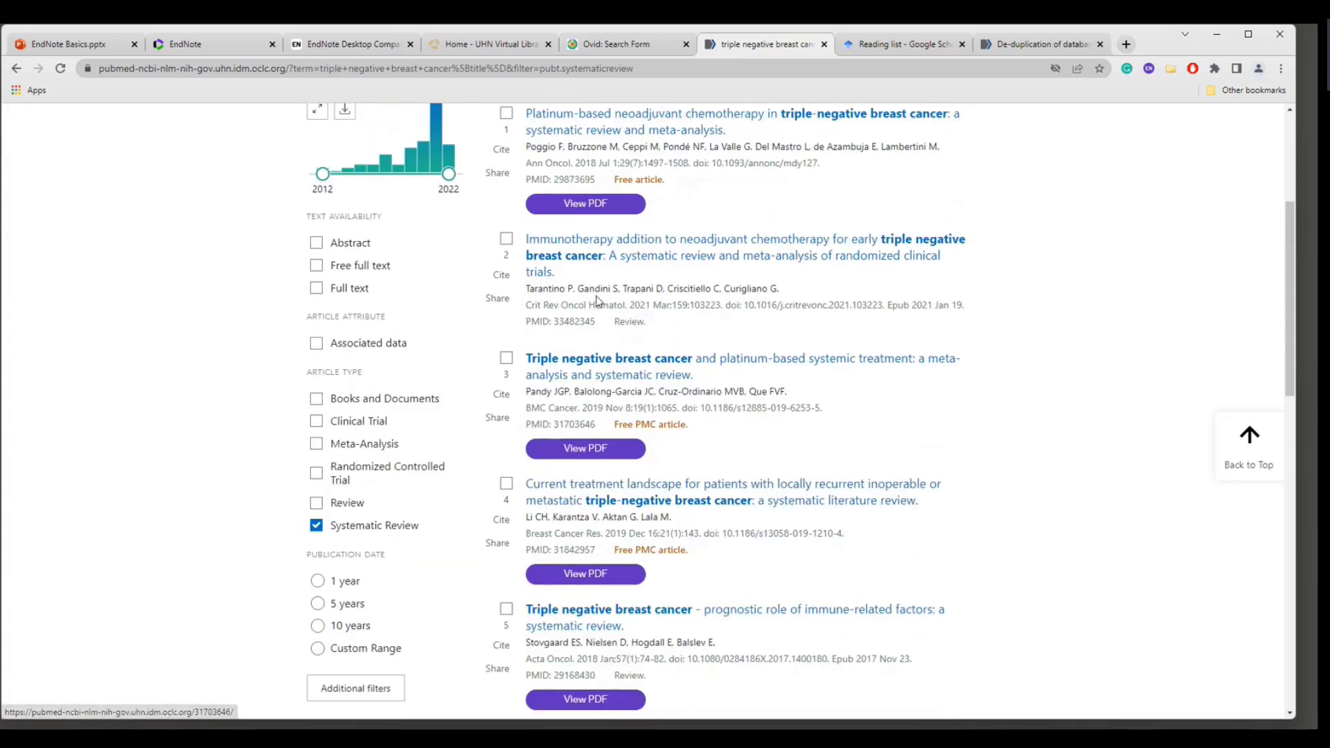
scroll(595, 303, up, 1)
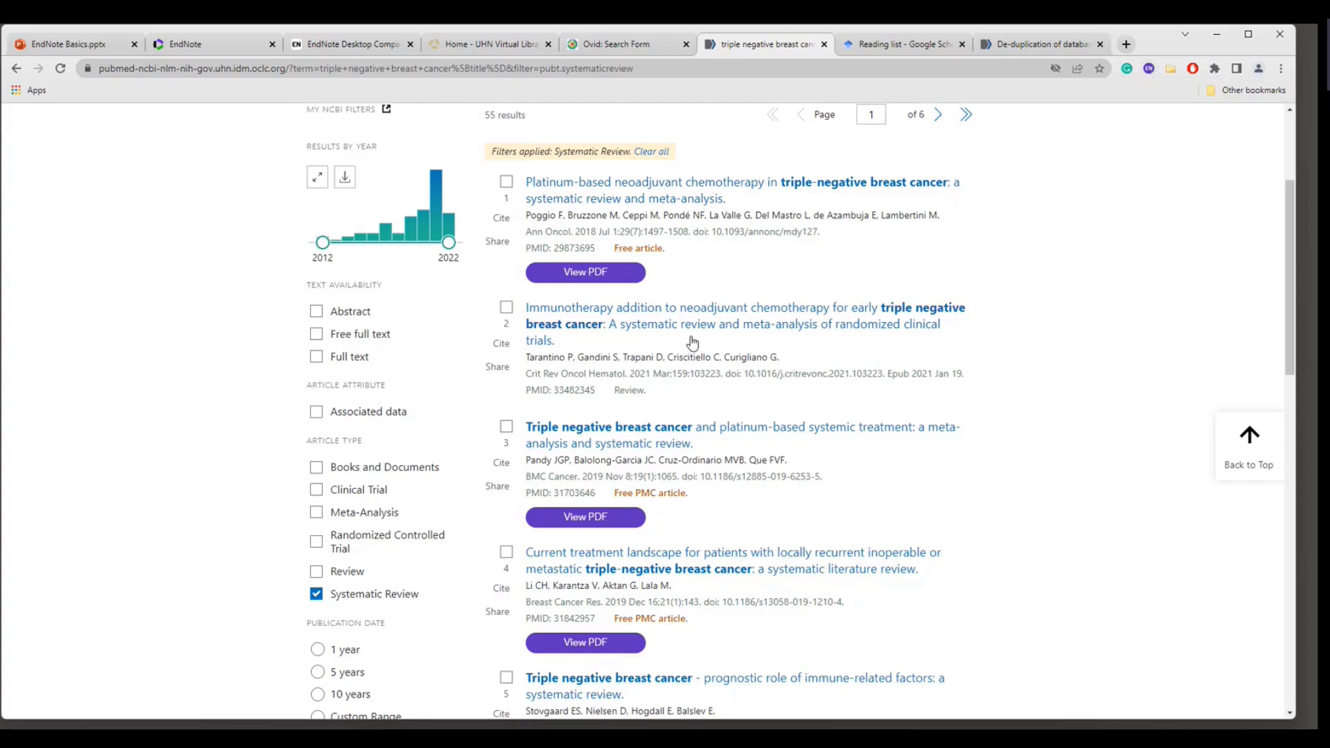
mouse_move(600, 278)
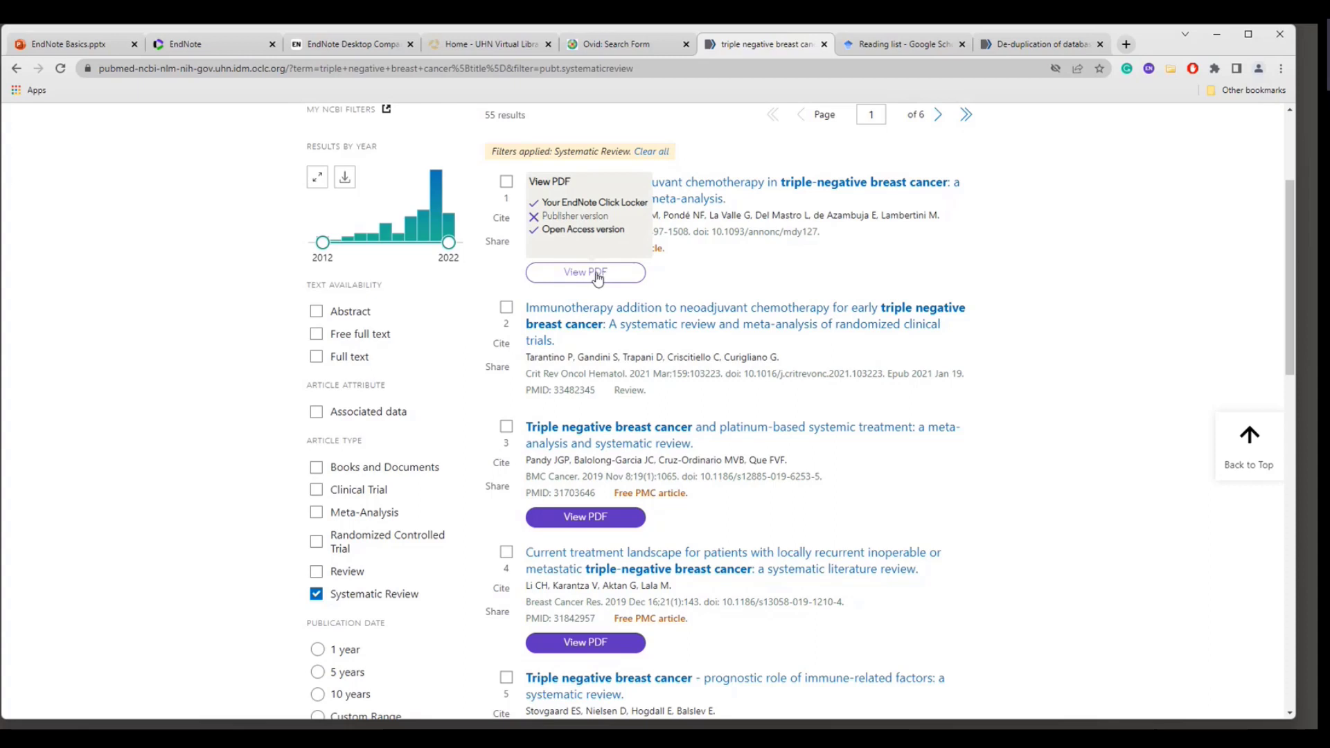
click(610, 526)
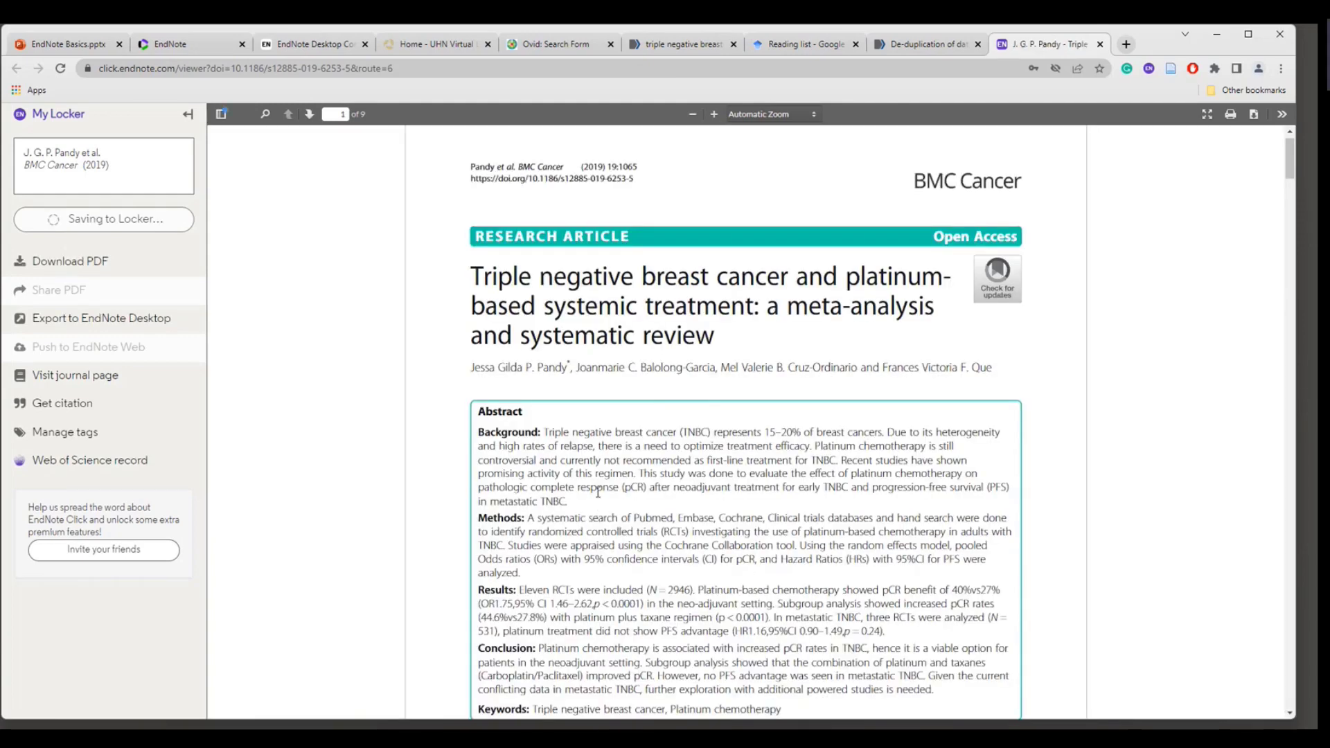
Export the opened article to EndNote Desktop, save the pending reference changes, and display all references.
click(90, 327)
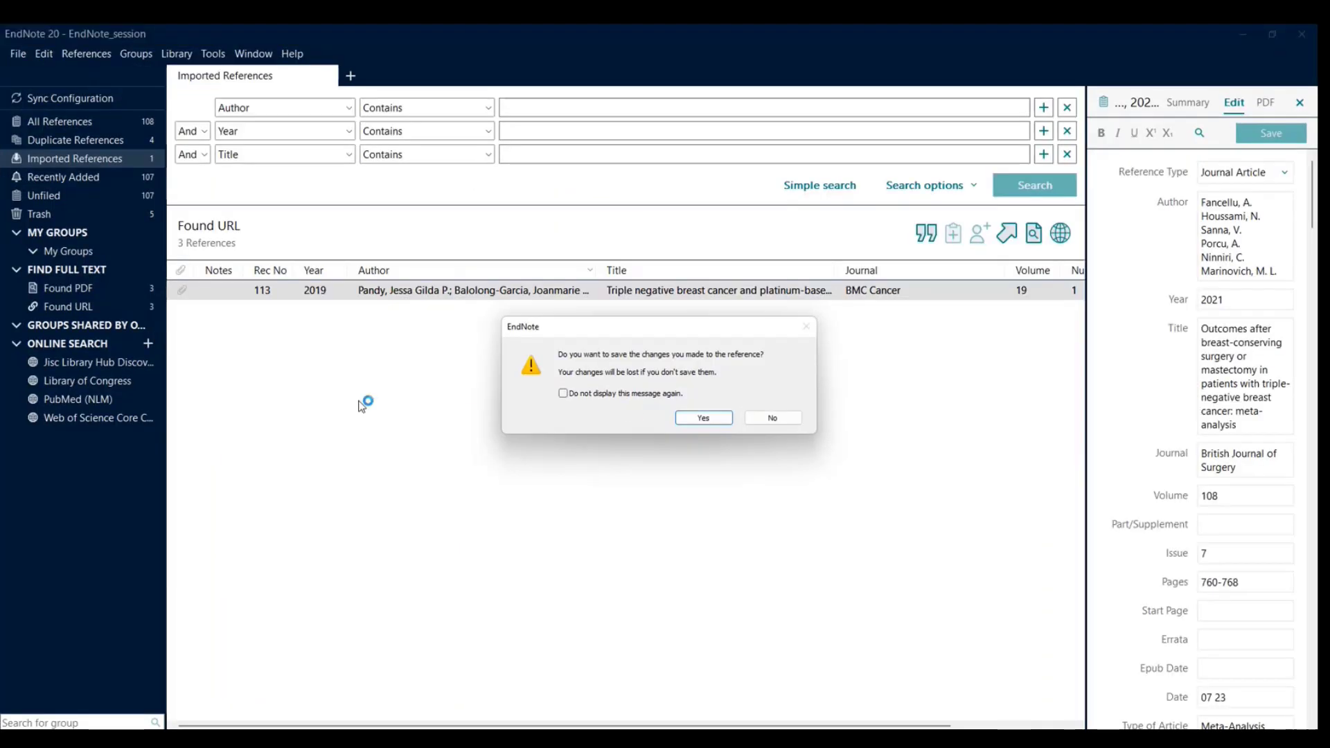
click(699, 420)
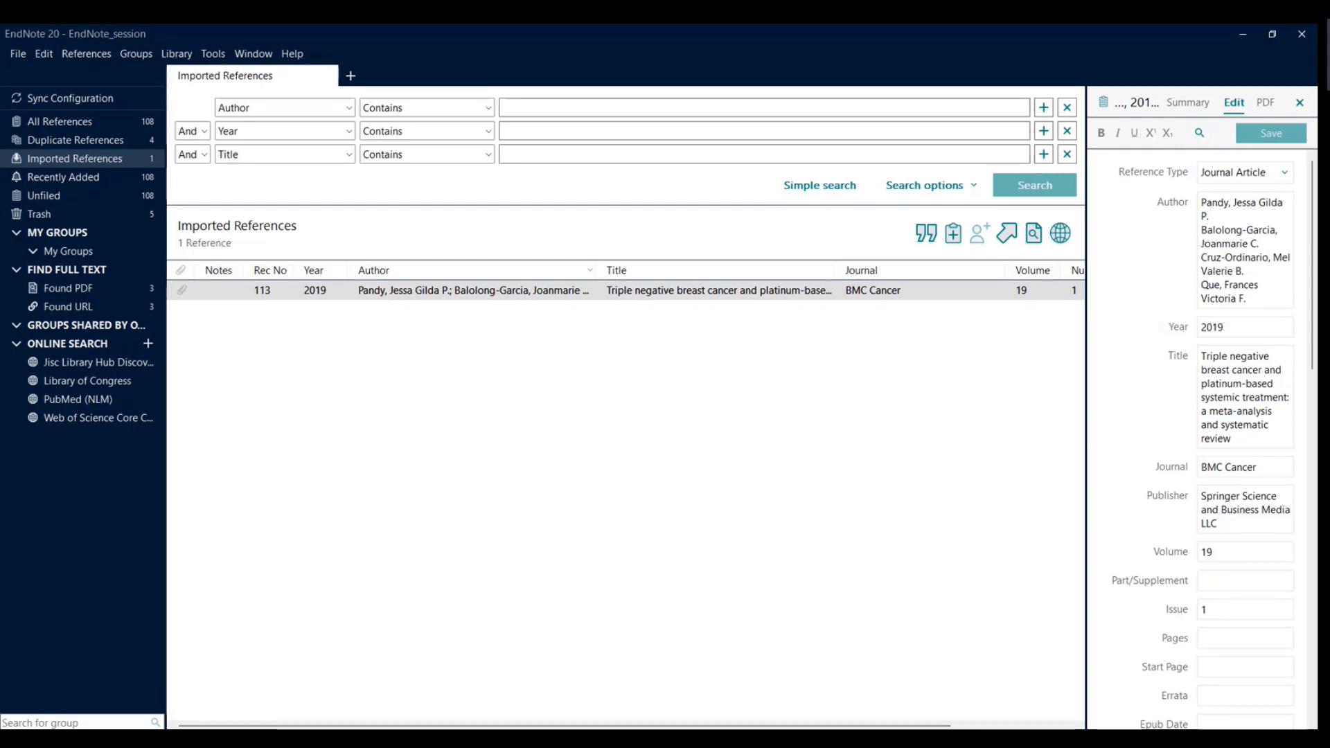
click(72, 122)
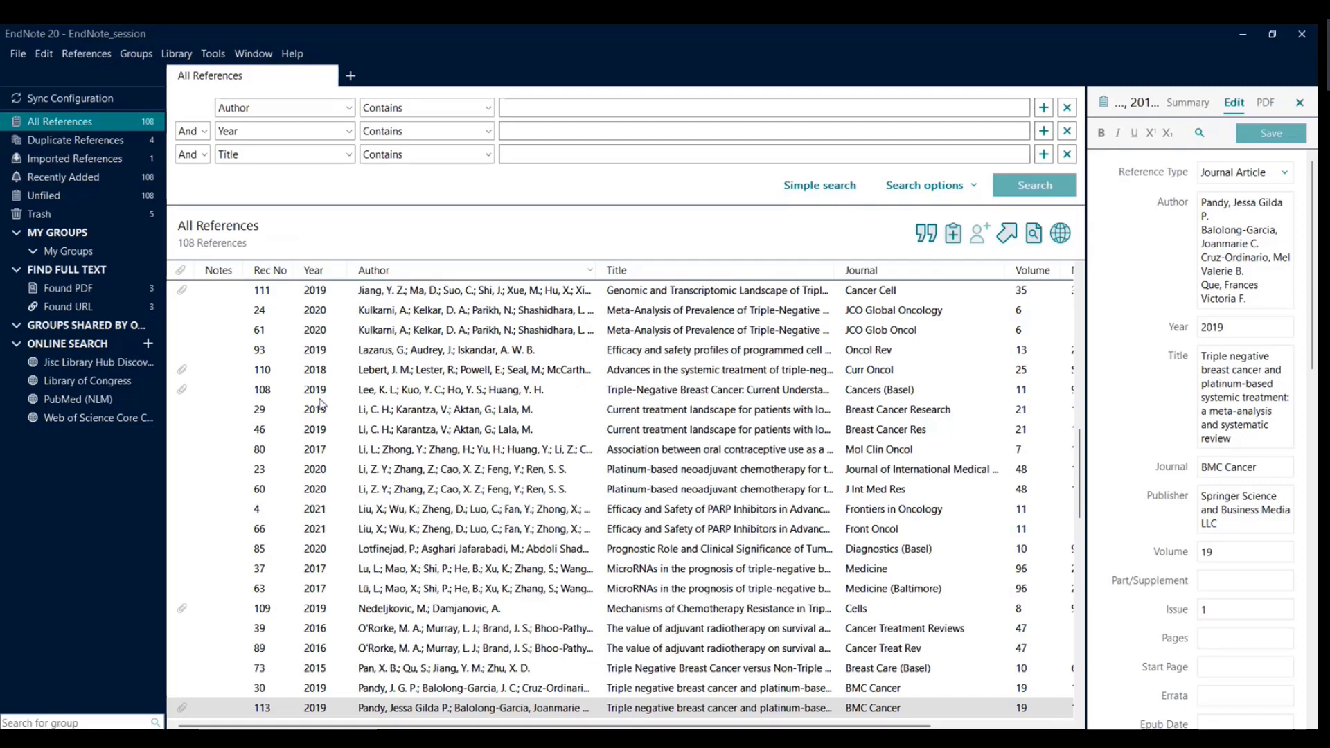
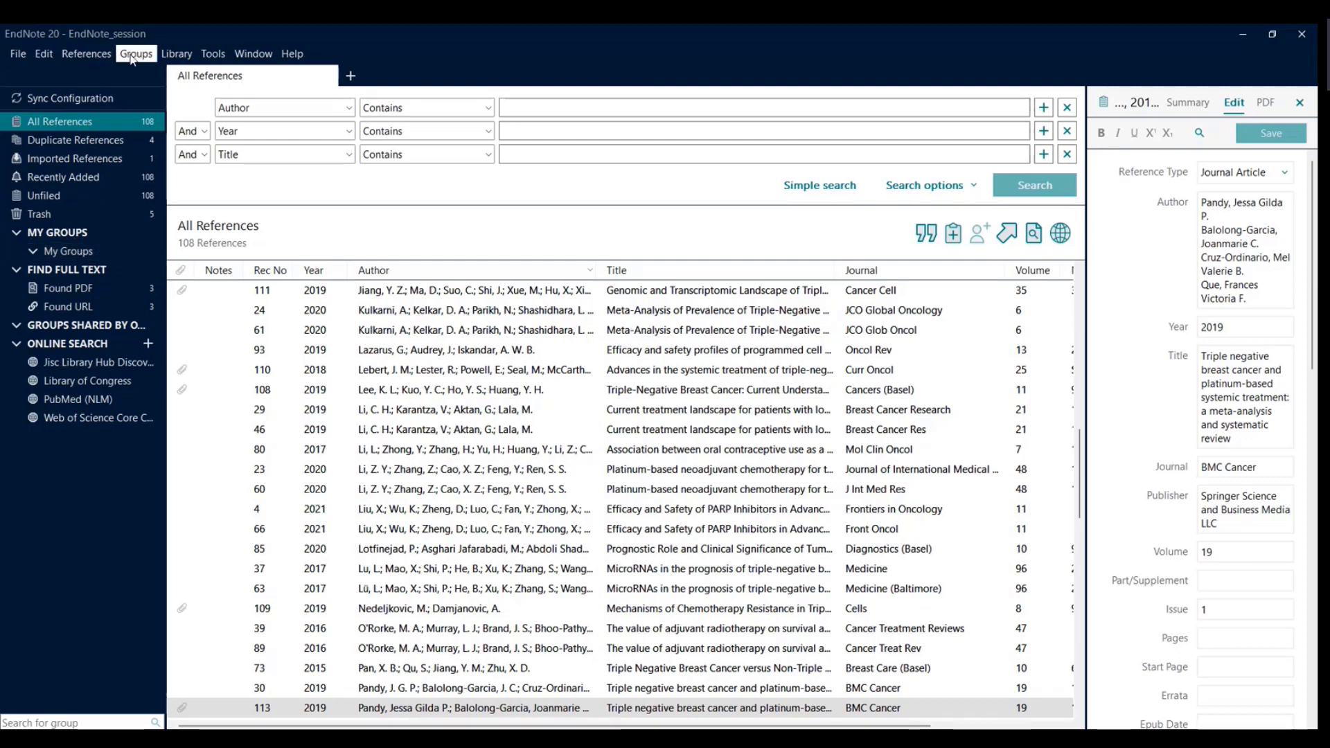
Create a group named "yes" in the My Groups set.
right_click(76, 253)
click(110, 260)
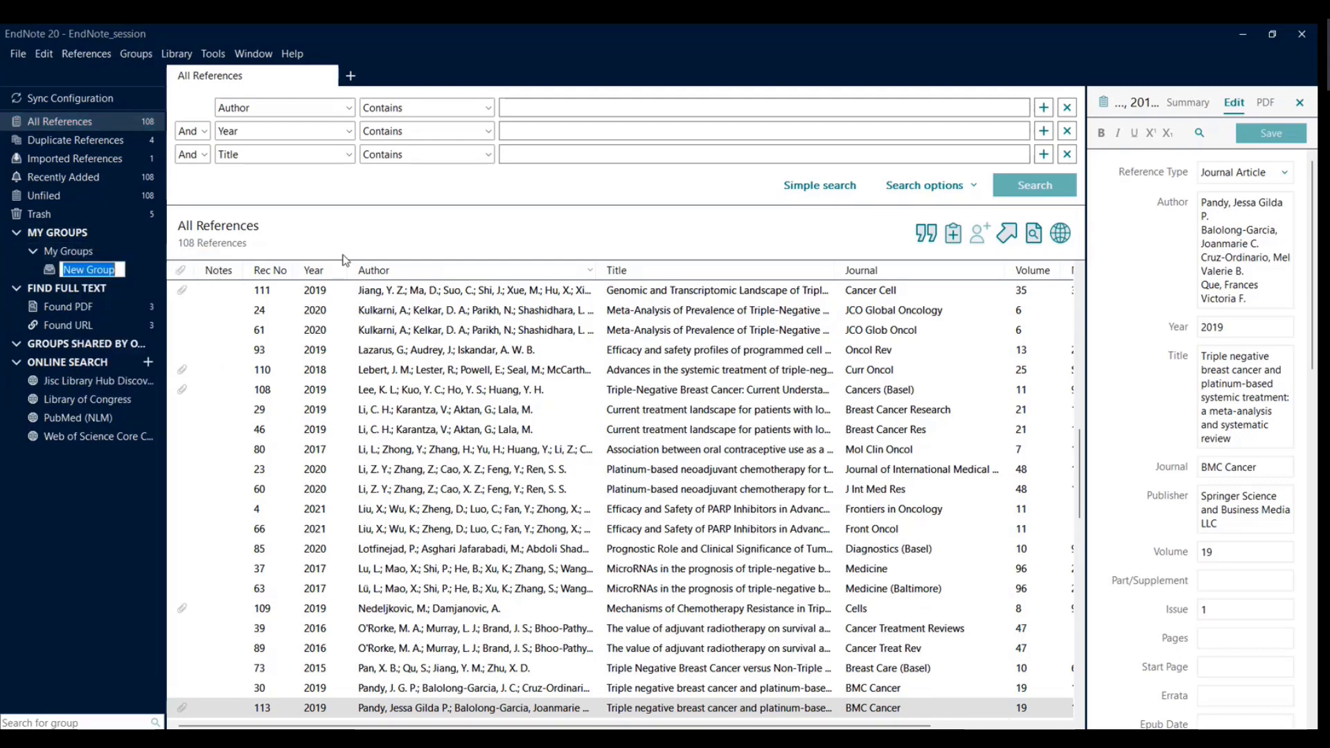
key(BackSpace)
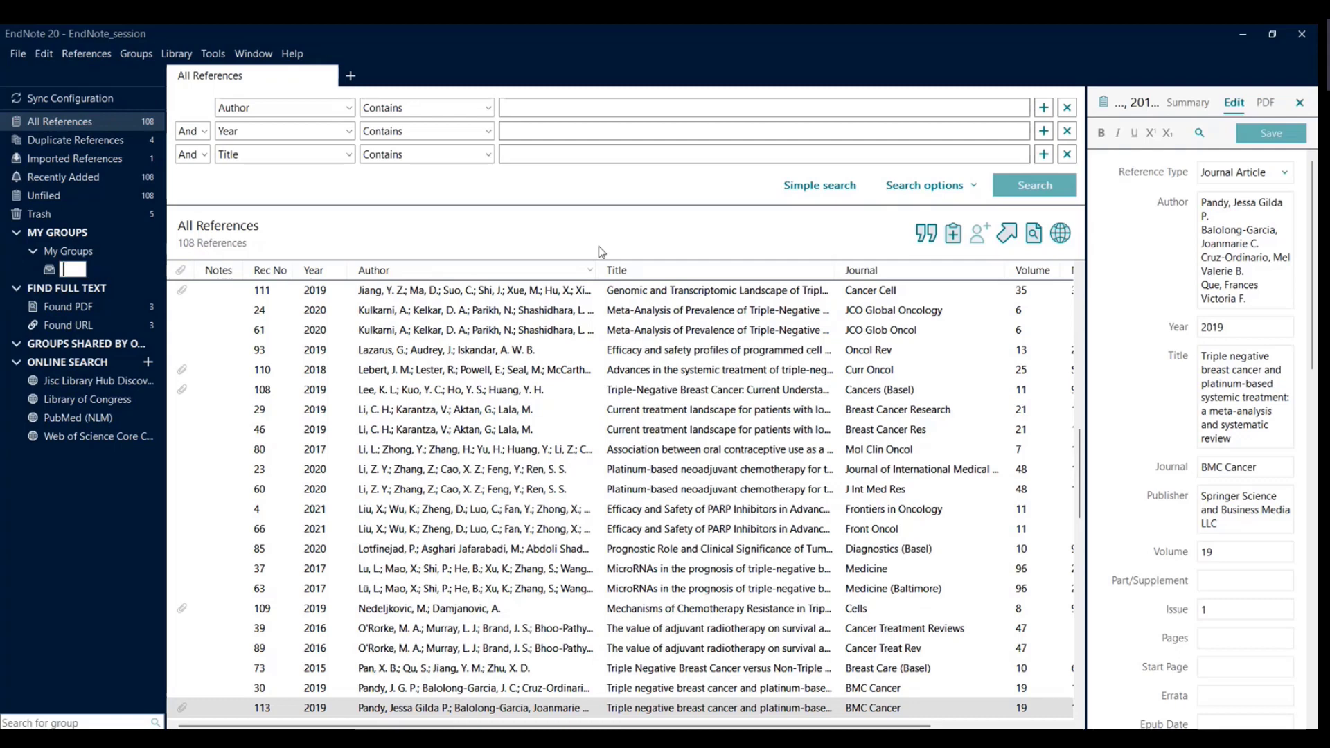
text(y)
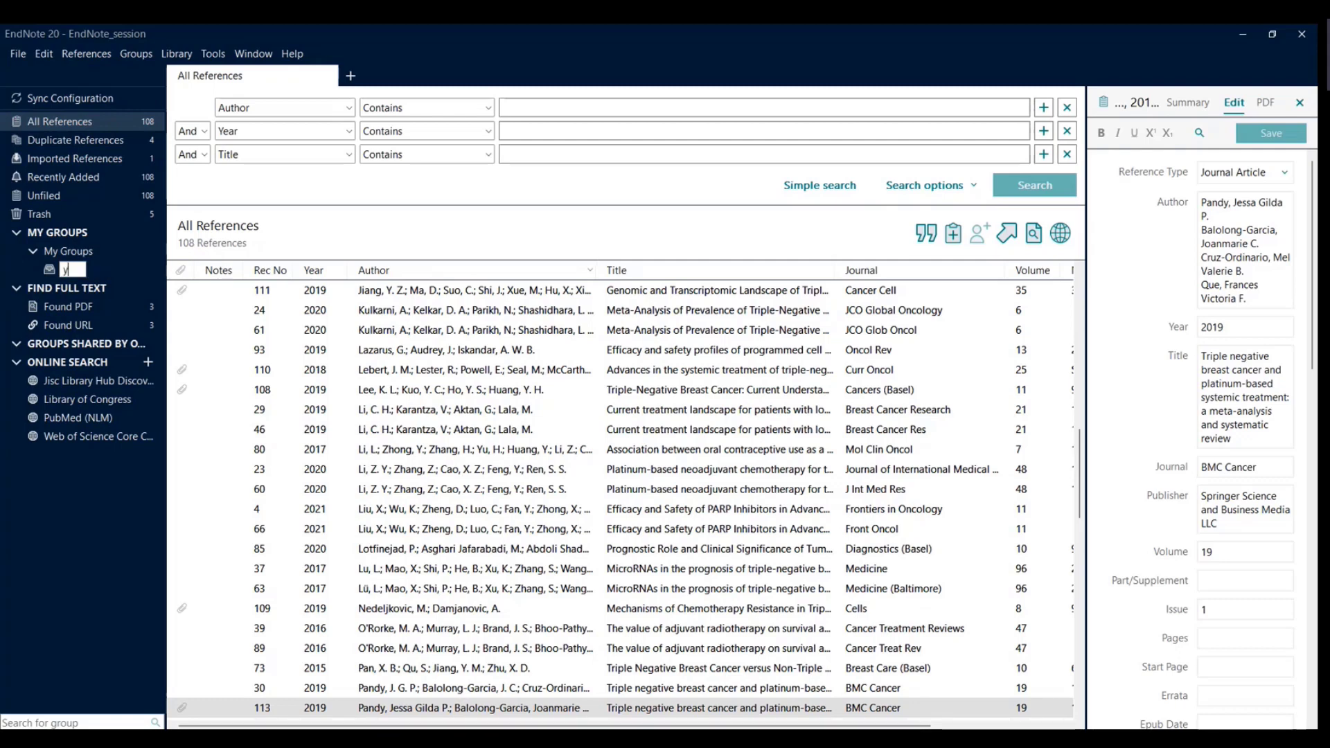
text(es)
Add a second group named "no" to the My Groups set.
right_click(63, 250)
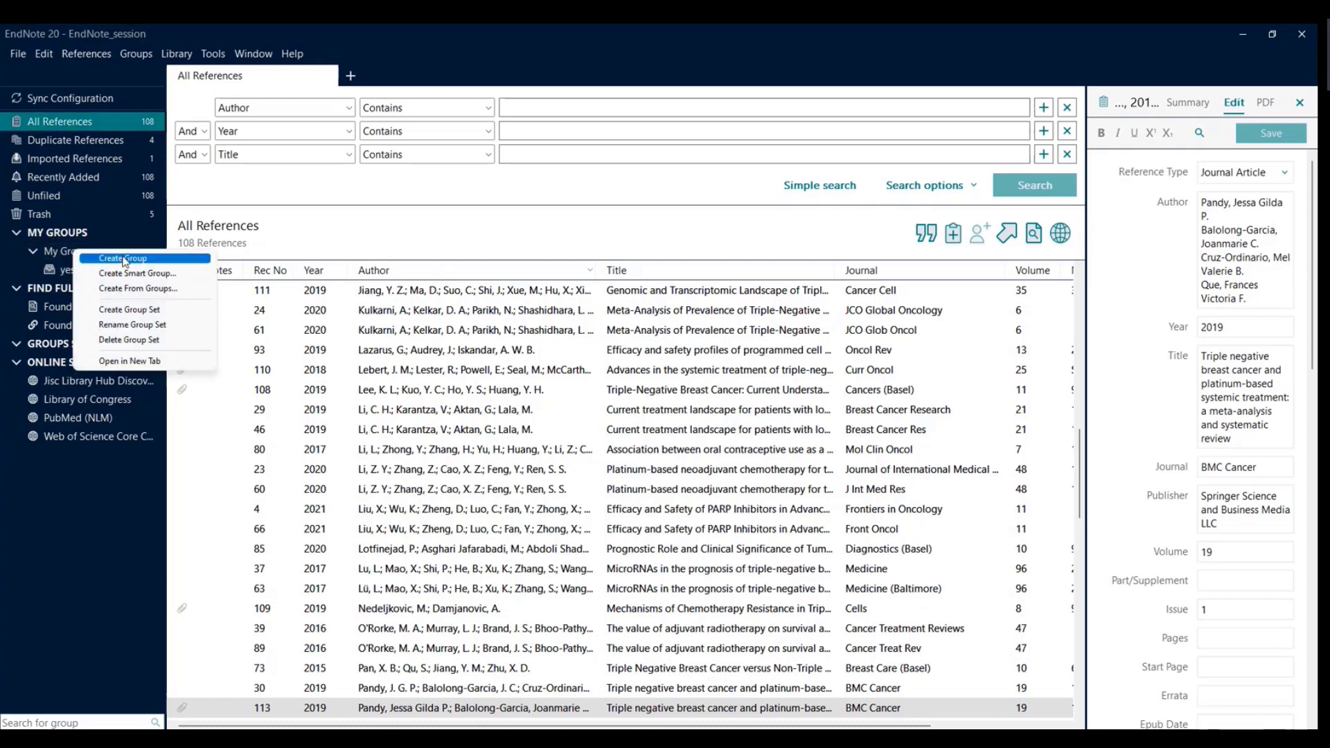
click(165, 253)
key(BackSpace)
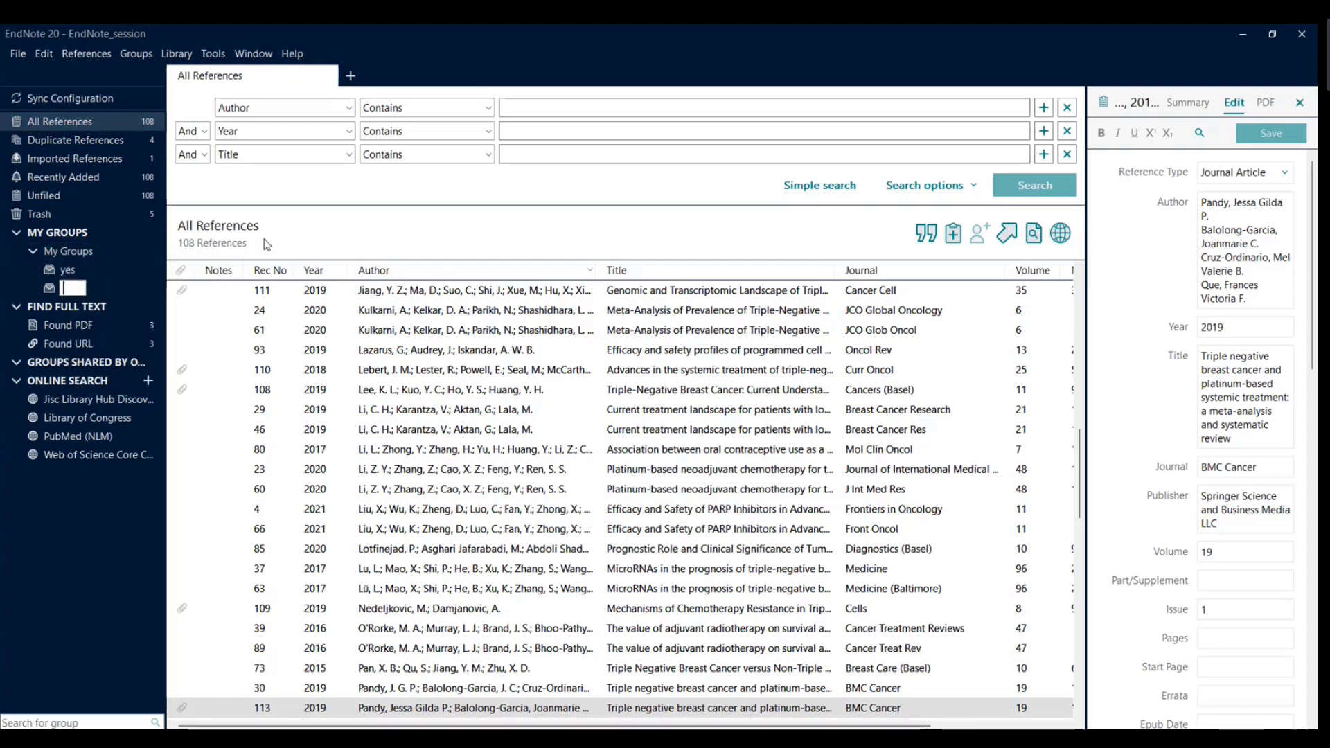
text(no)
Add a third group named "maybe" to the My Groups set.
right_click(81, 254)
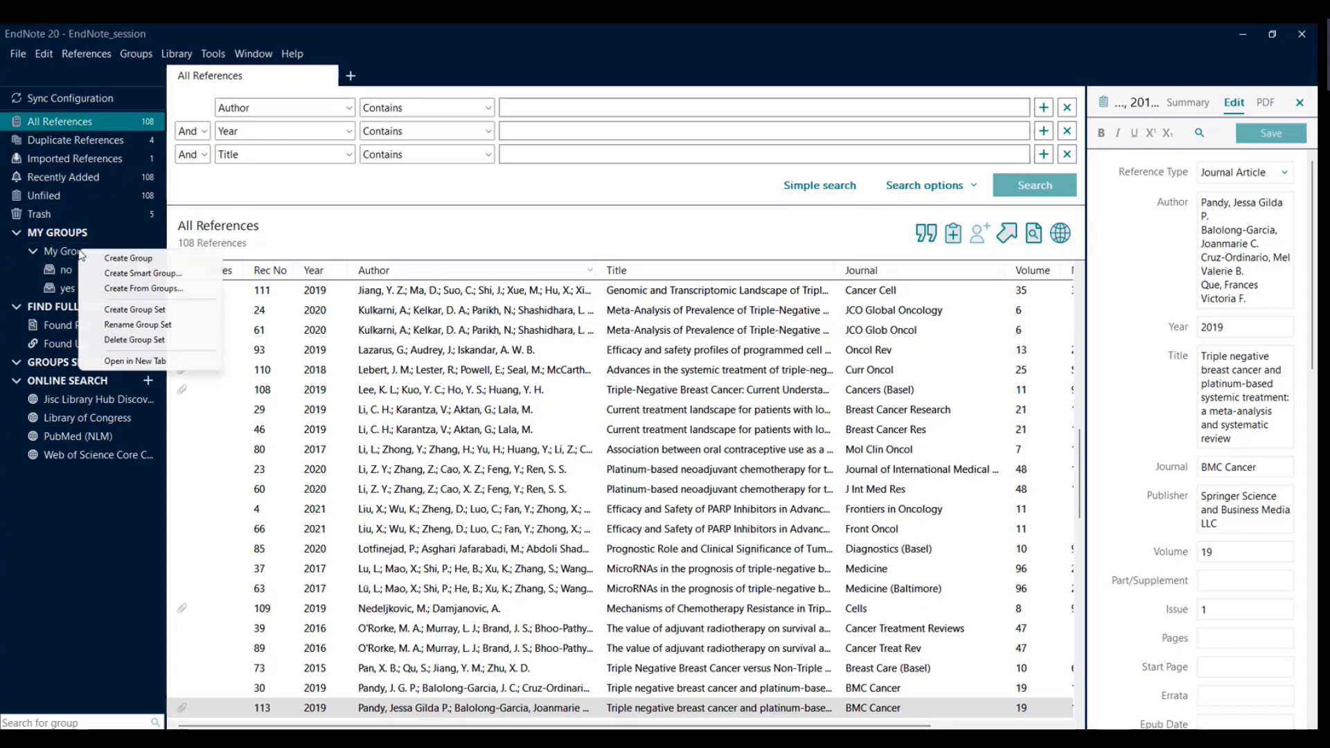
click(128, 257)
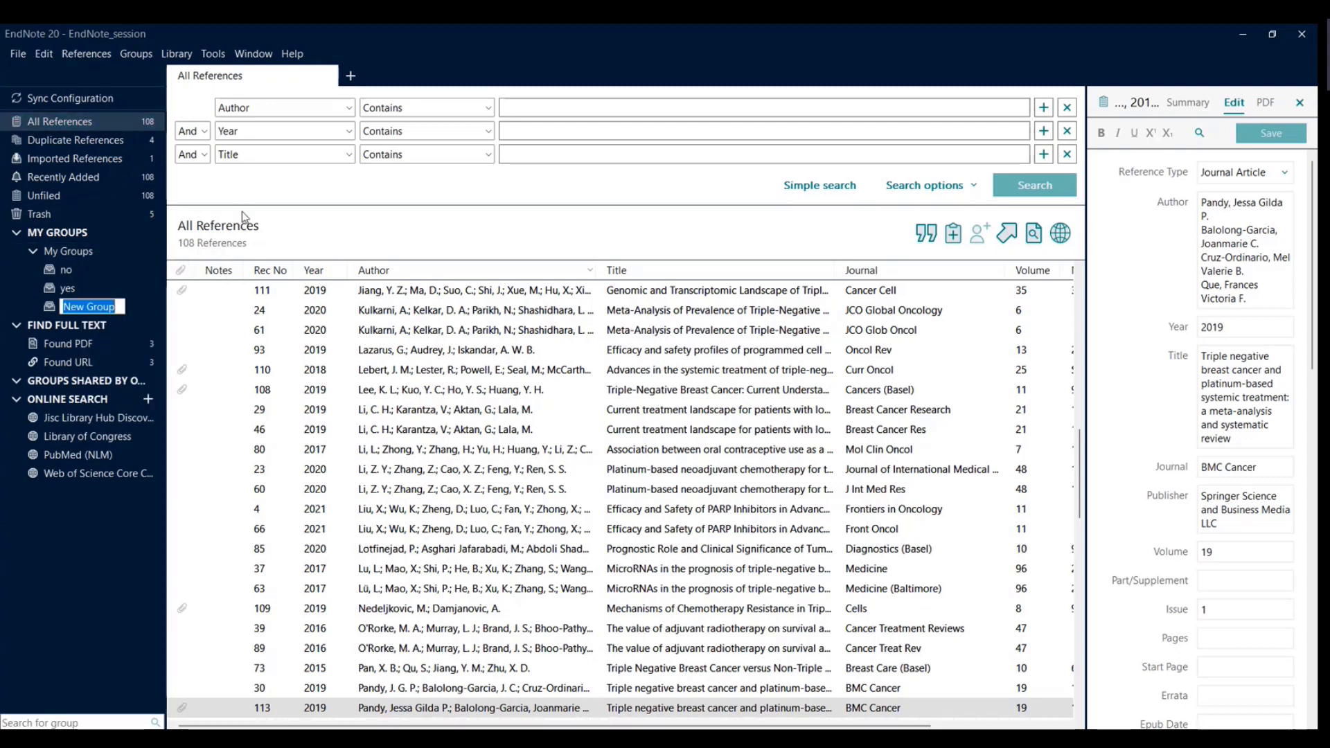
key(BackSpace)
text(maybe)
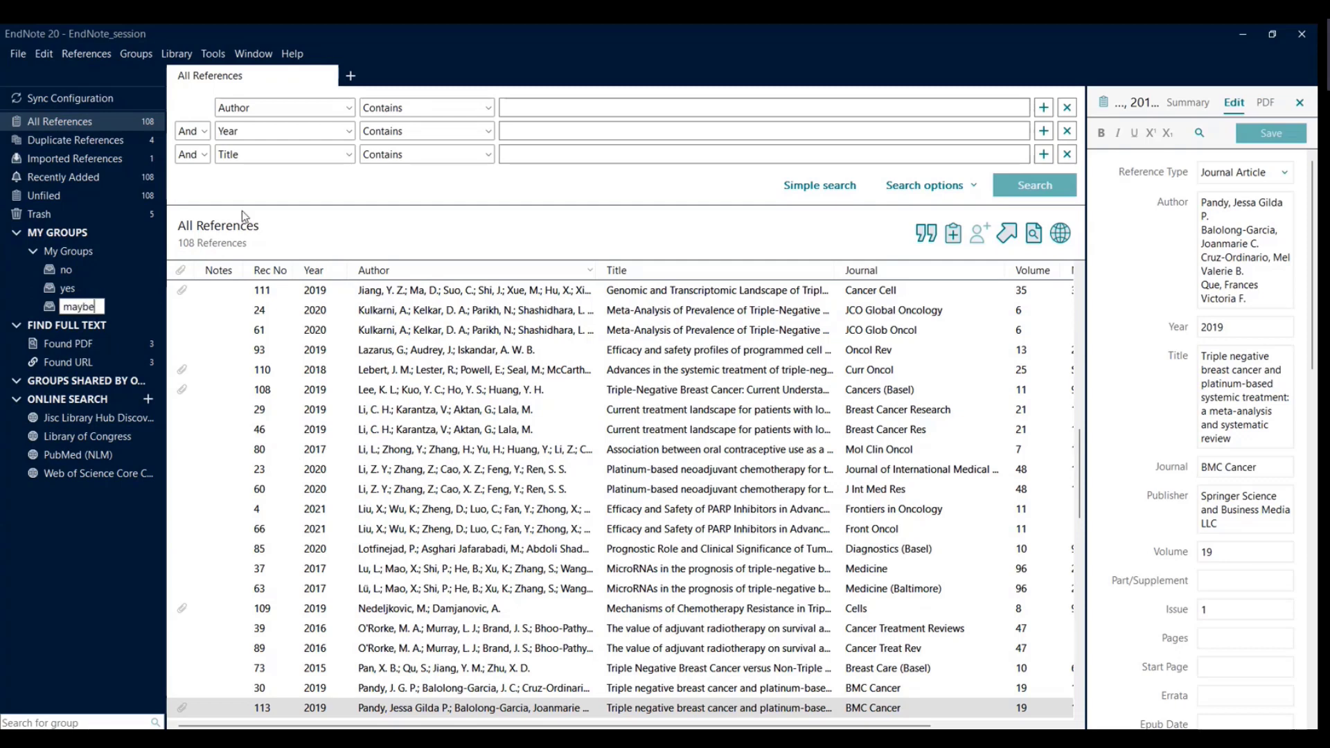
click(129, 261)
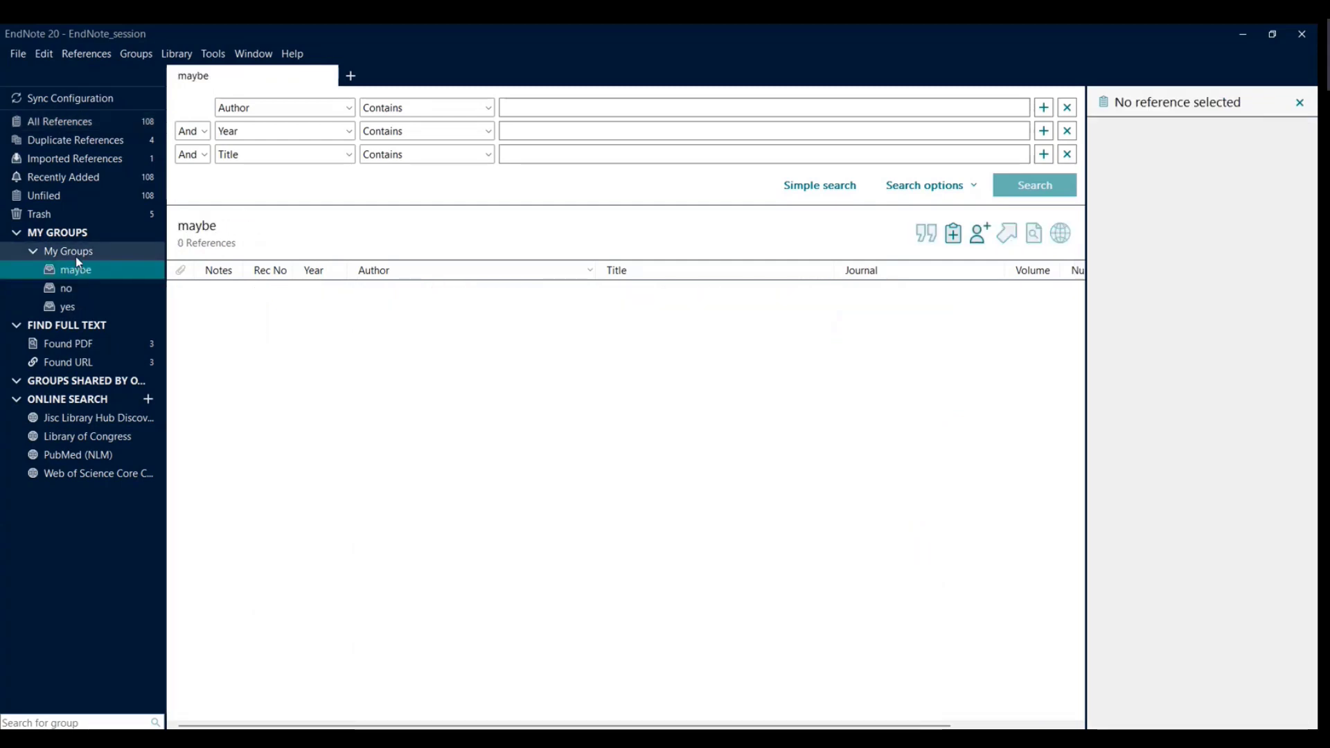
Rename the My Groups group set to "Screening" and display all references.
right_click(63, 252)
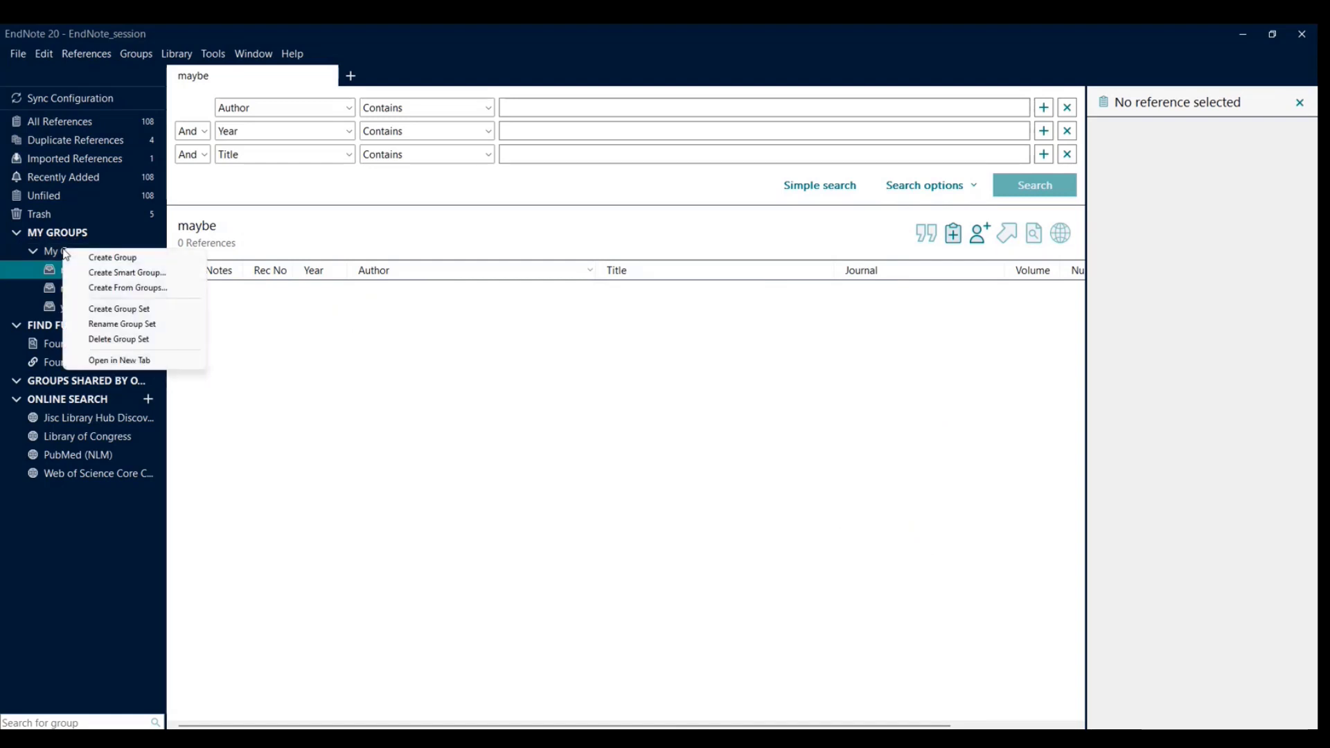
click(137, 325)
text(Scr)
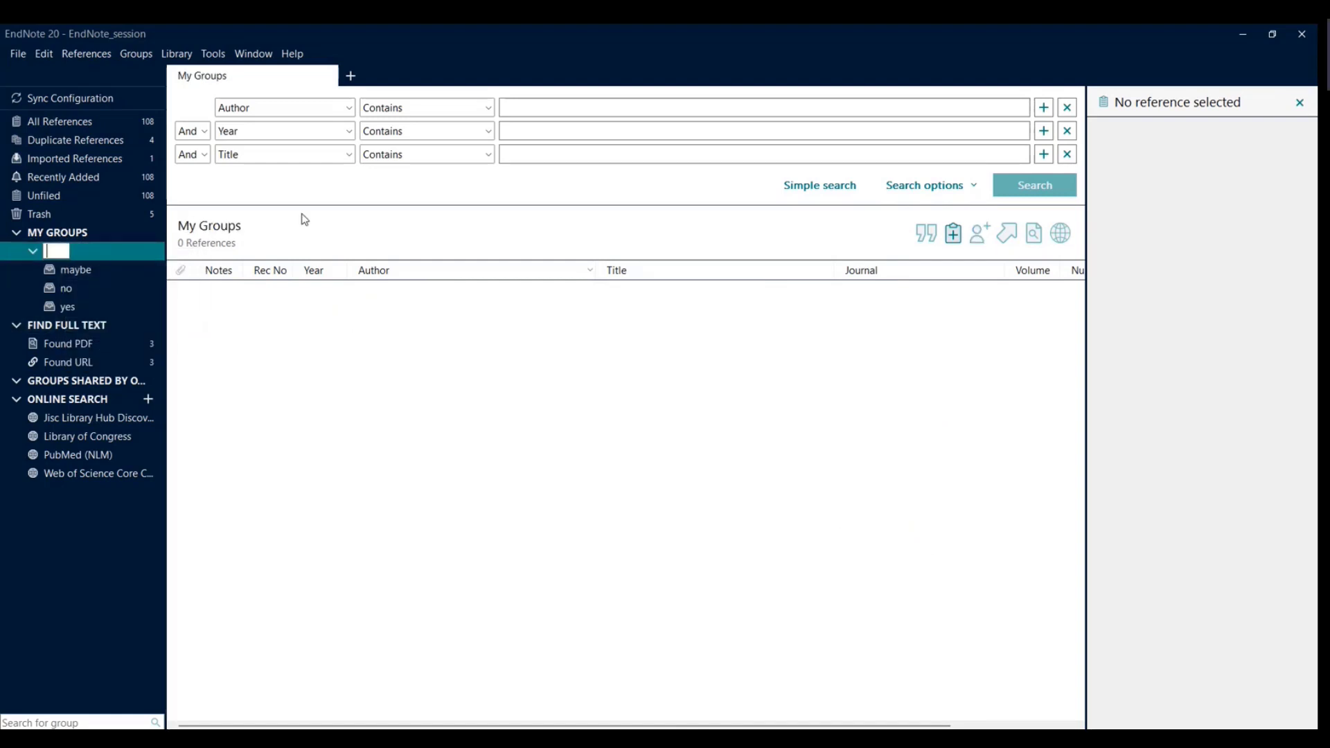
text(eening)
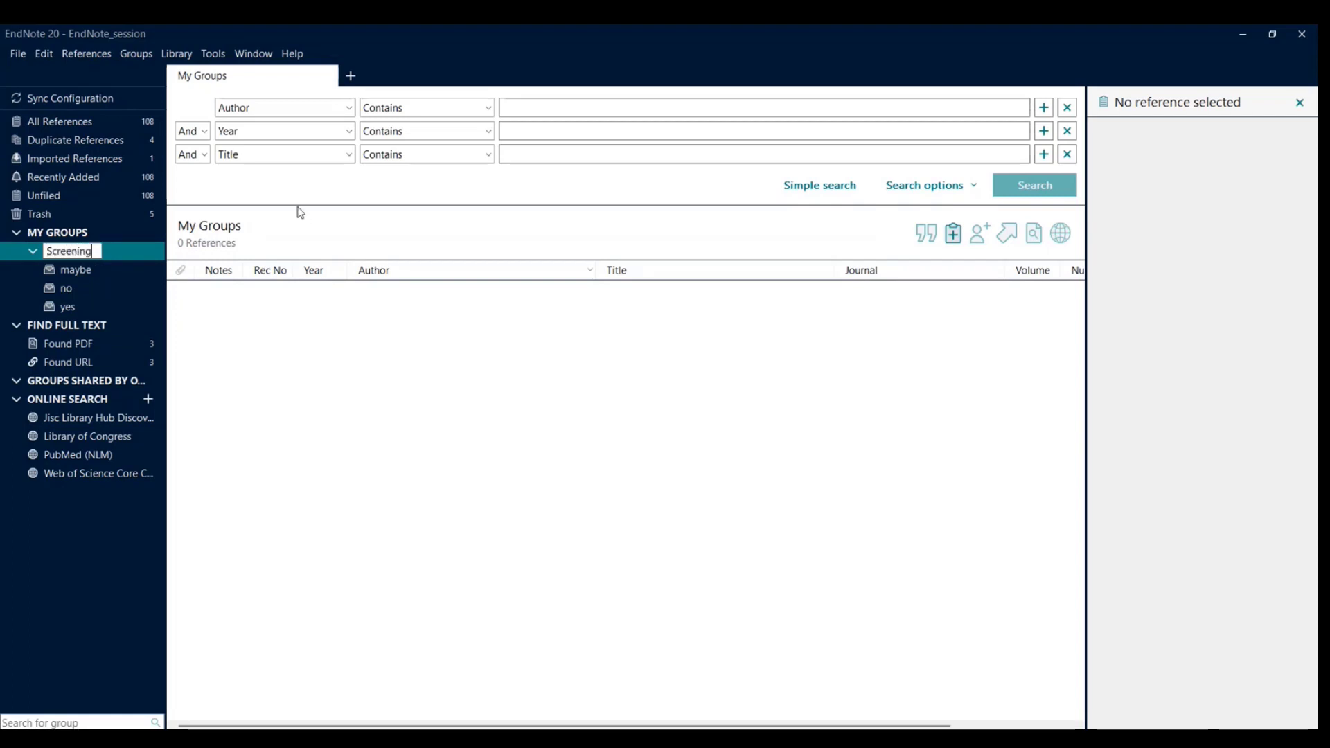
click(75, 120)
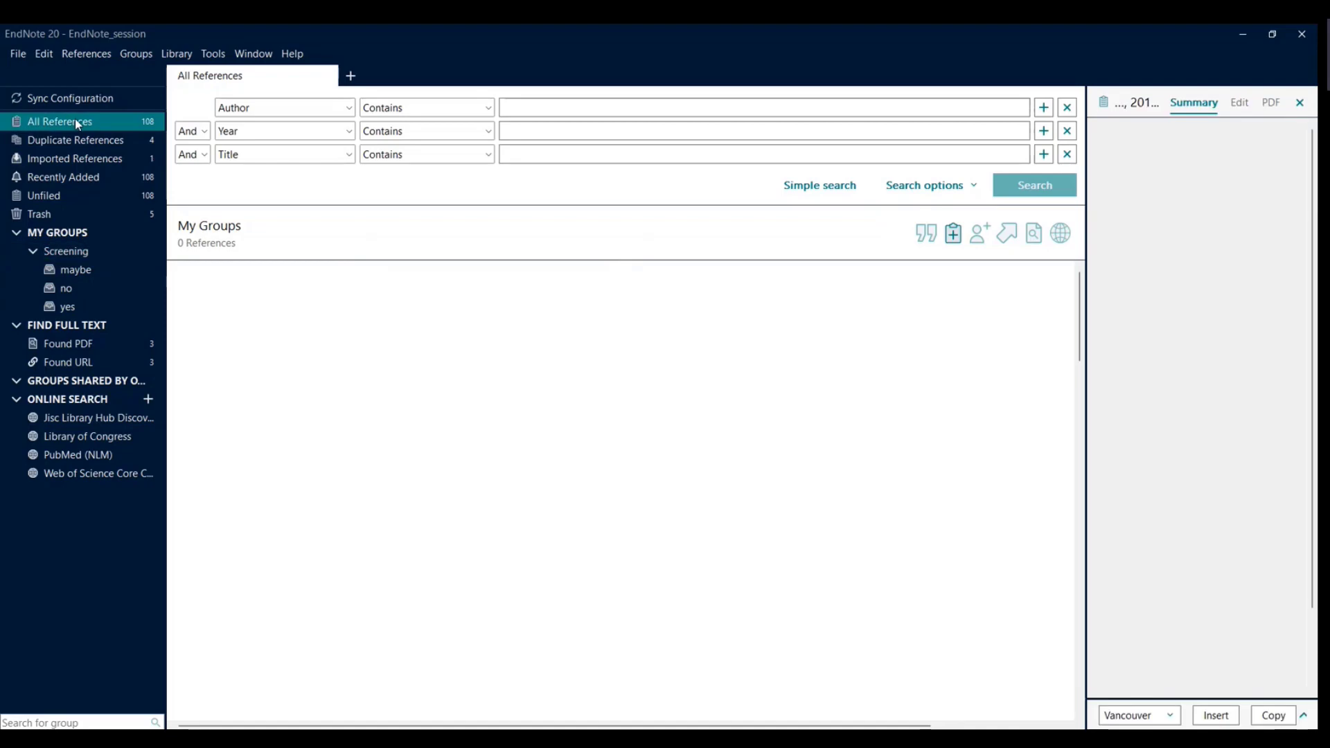
Add the five consecutive references from record 7 through record 103 in All References to the "maybe" group.
click(70, 272)
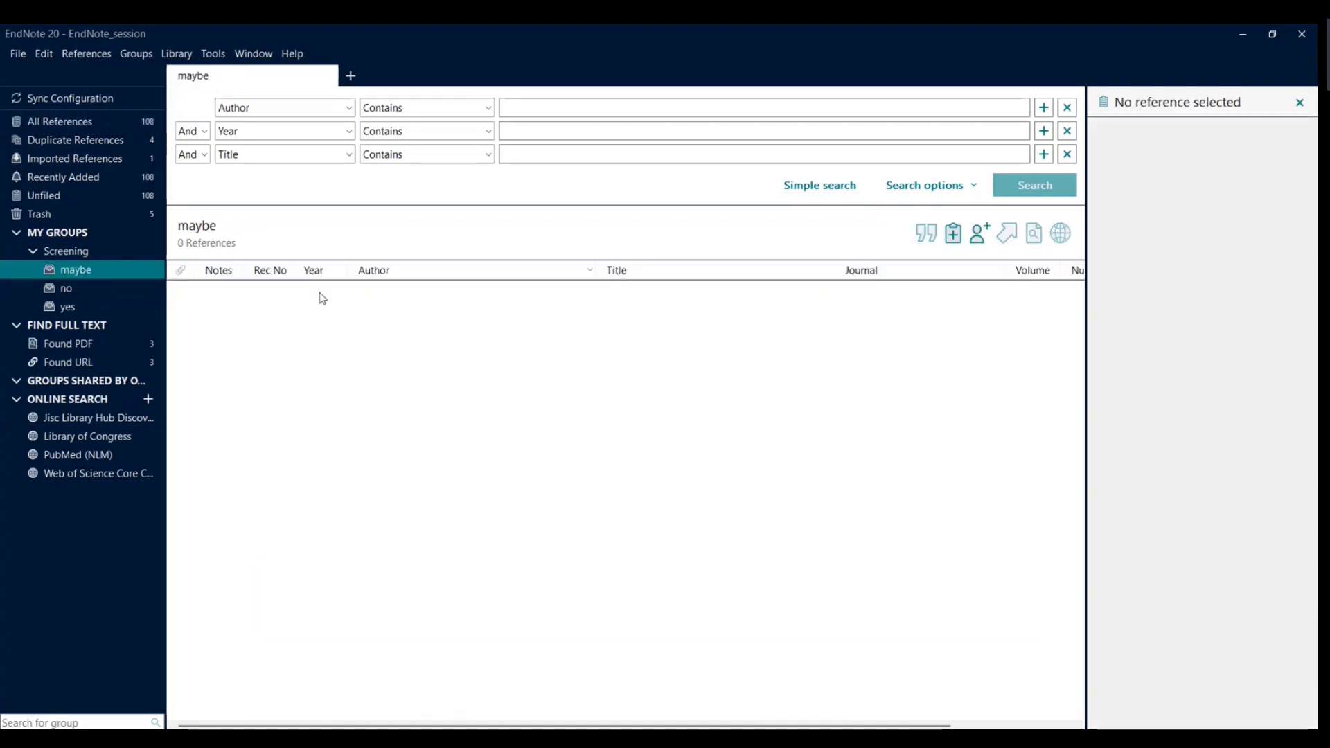
click(80, 123)
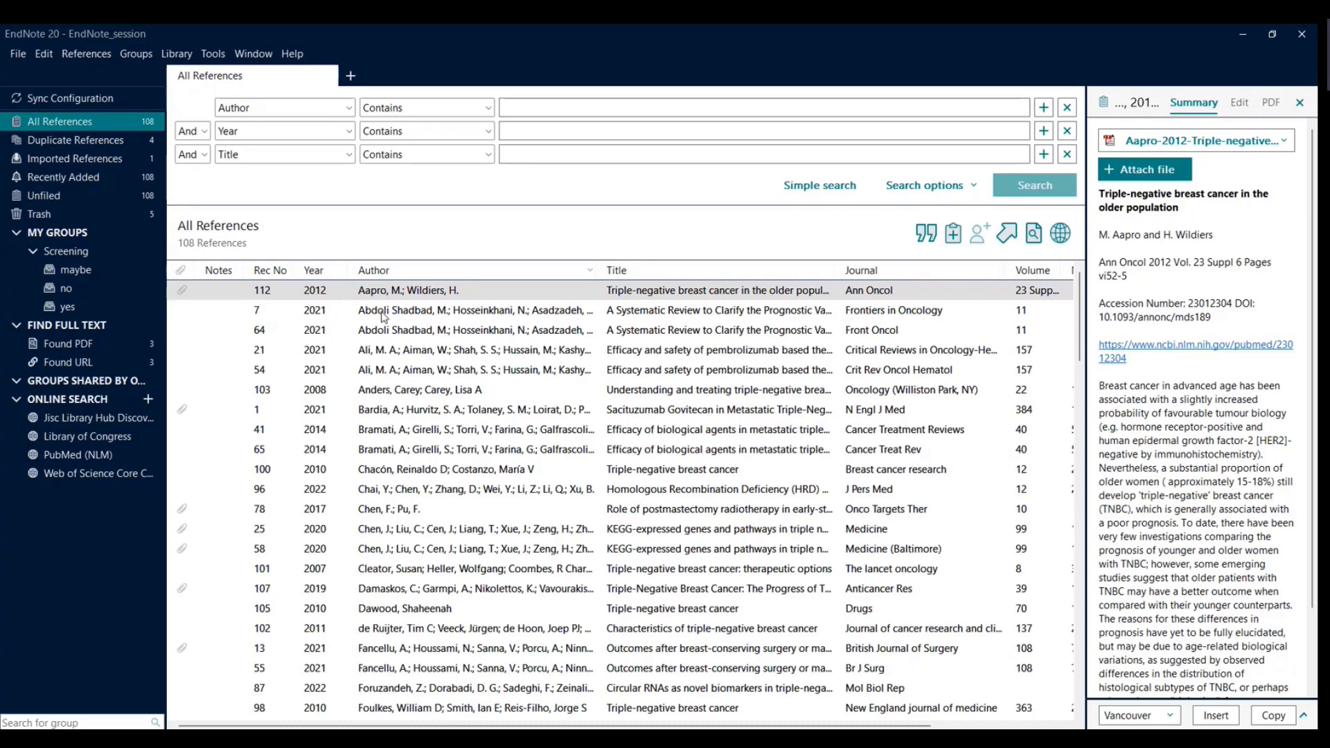
click(383, 312)
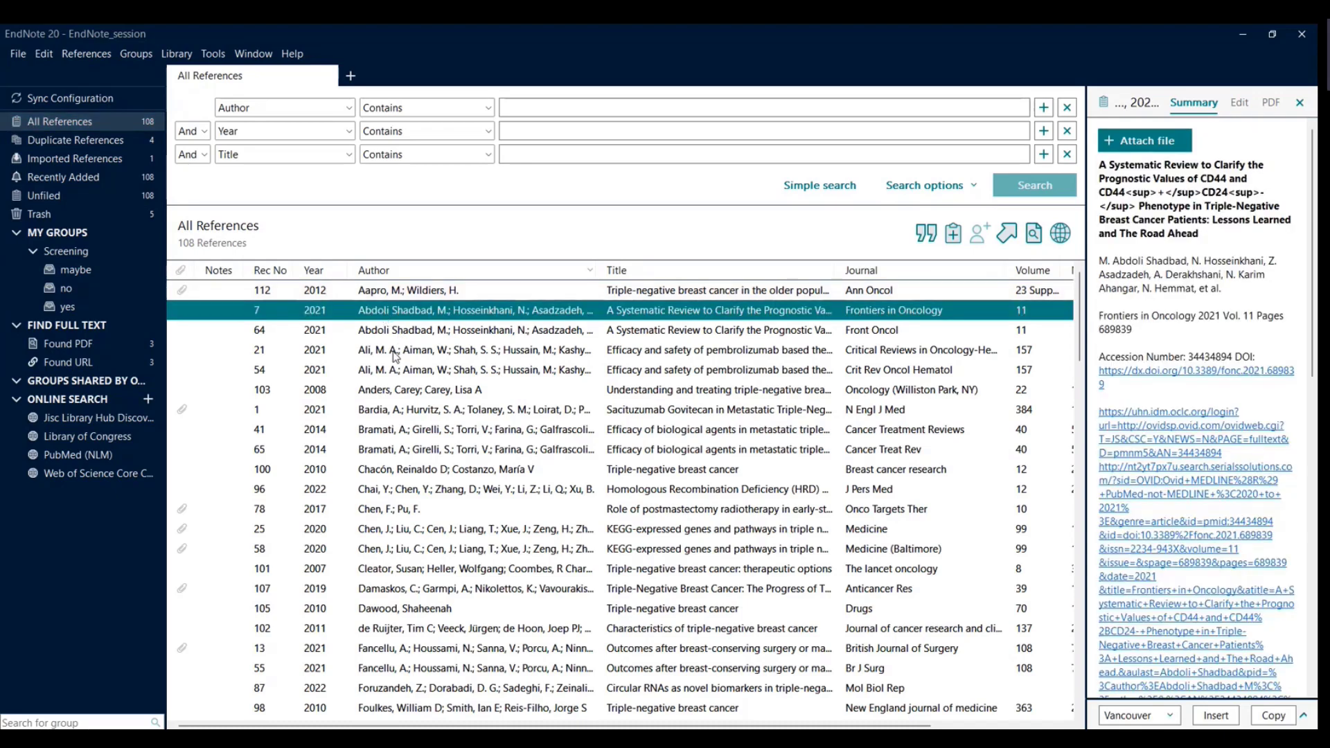
shift+click(398, 390)
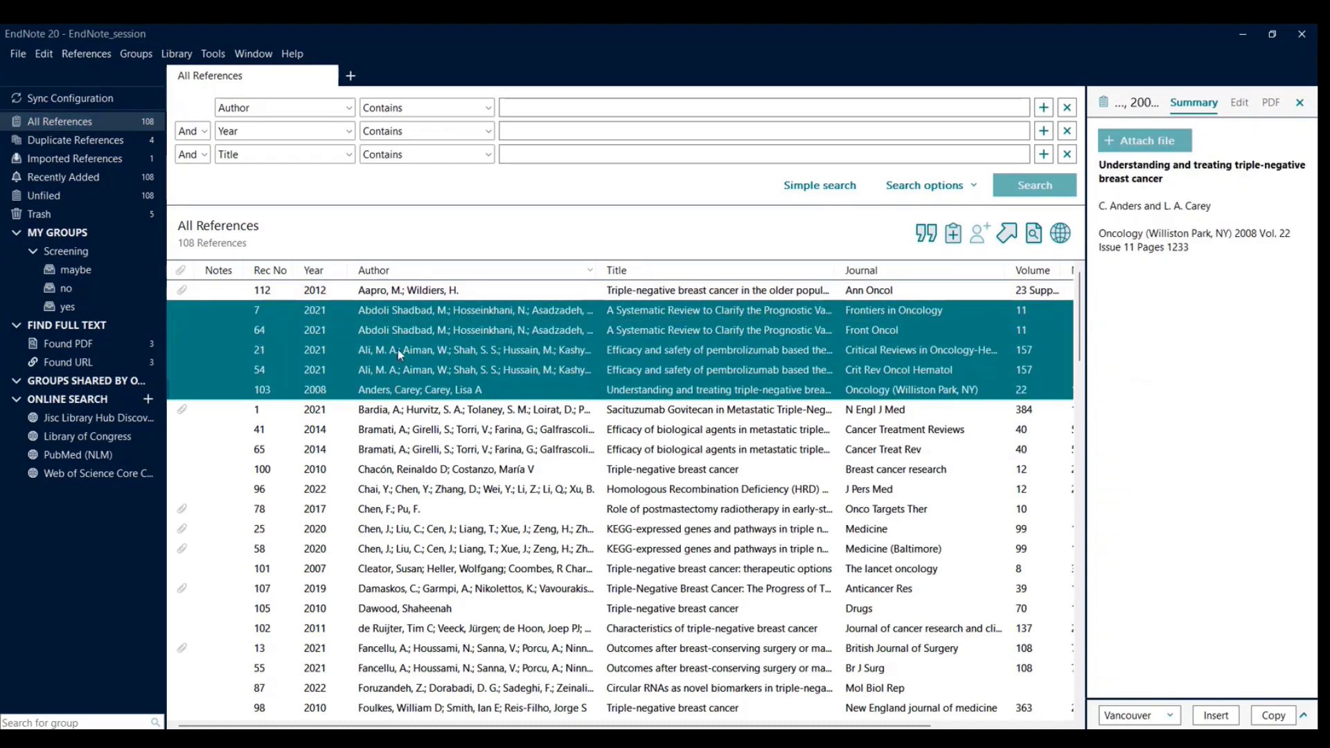
drag(270, 350, 87, 272)
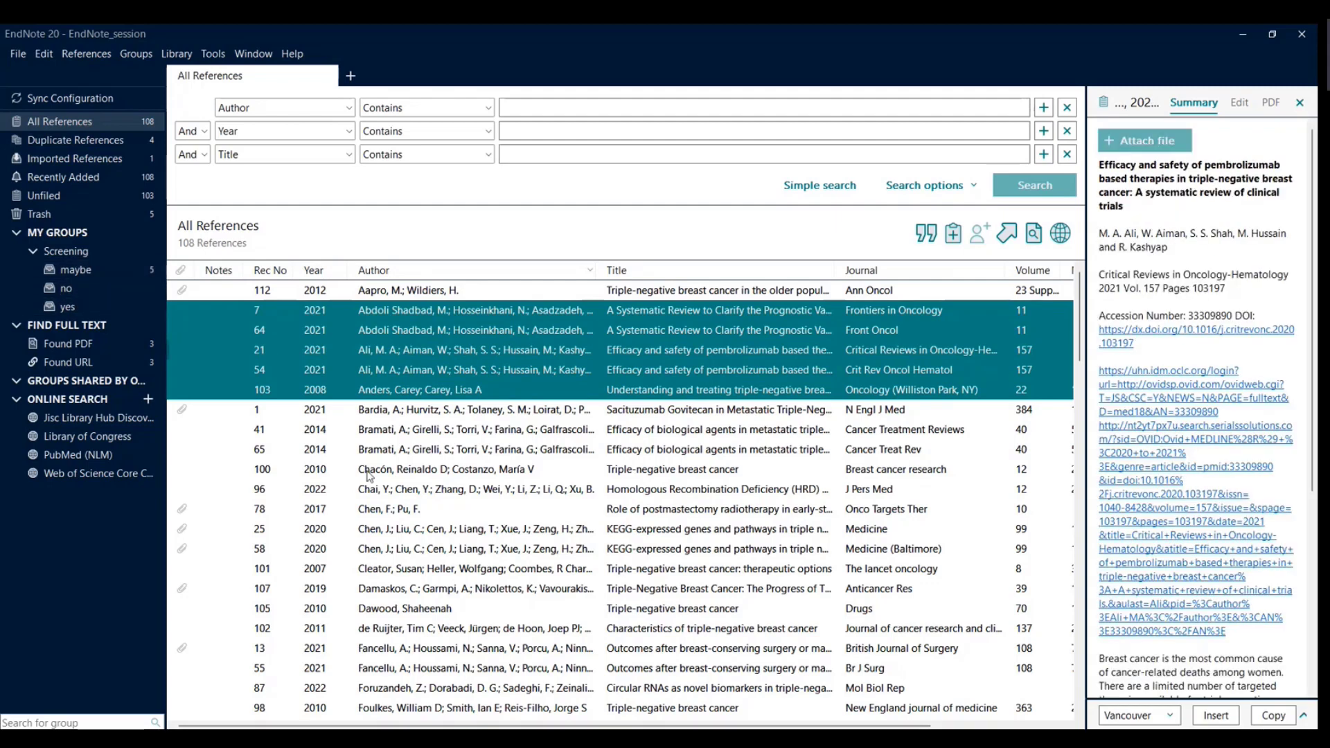
Add the four consecutive references from record 96 through record 58 to the "yes" group.
click(383, 489)
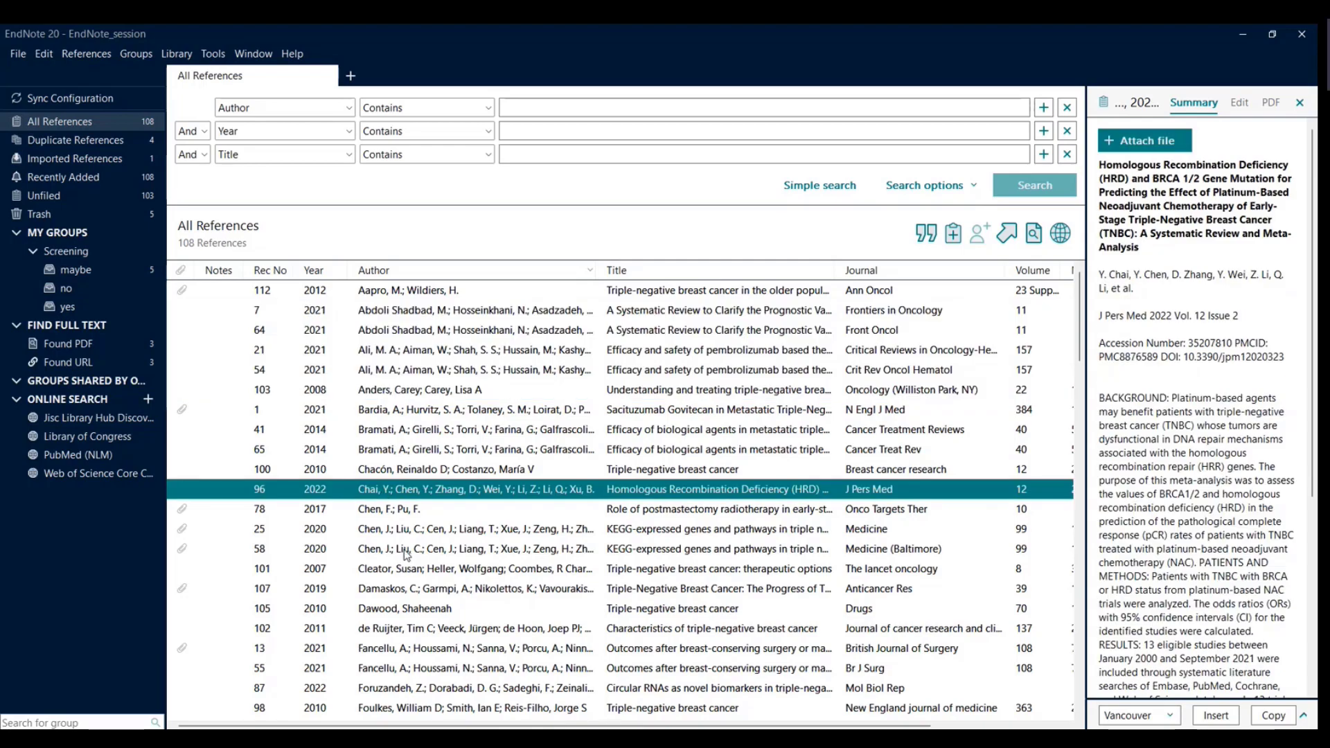
shift+click(388, 549)
drag(334, 505, 82, 311)
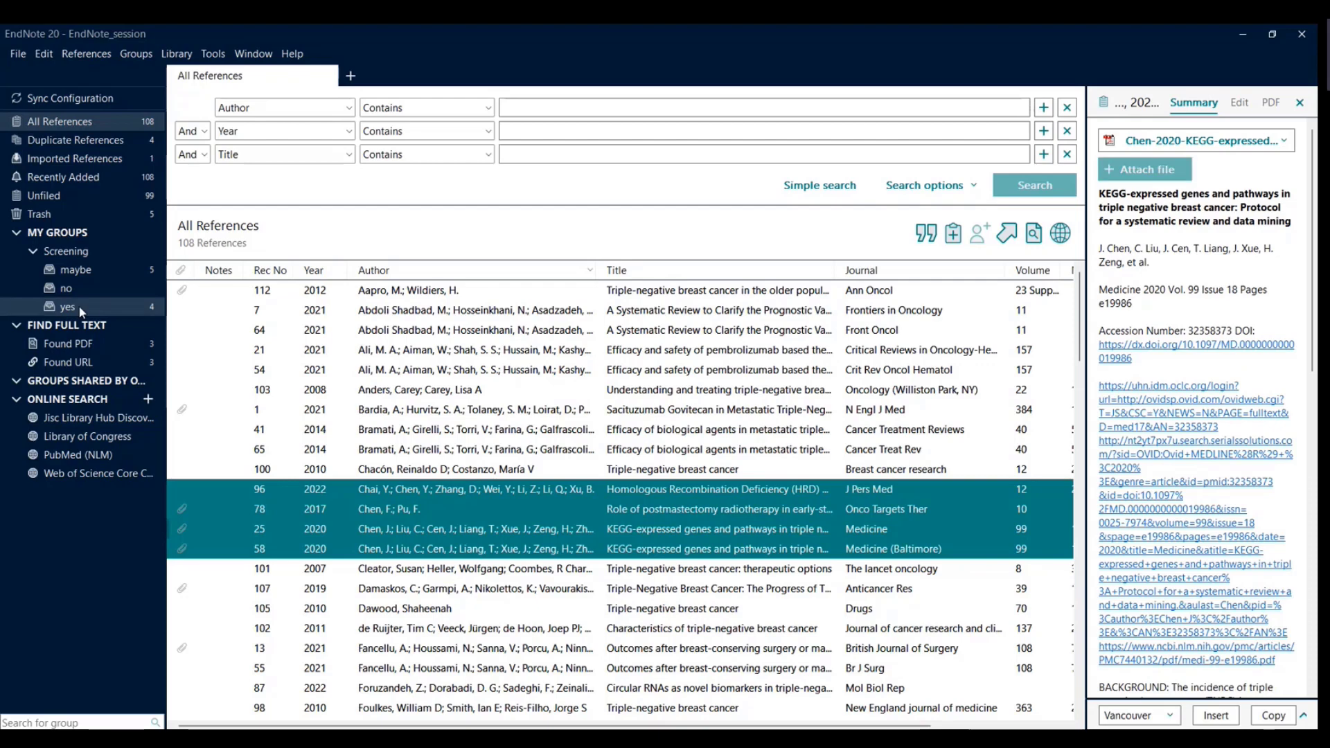
Add the three consecutive references from record 55 through record 98 to the "no" group.
click(488, 671)
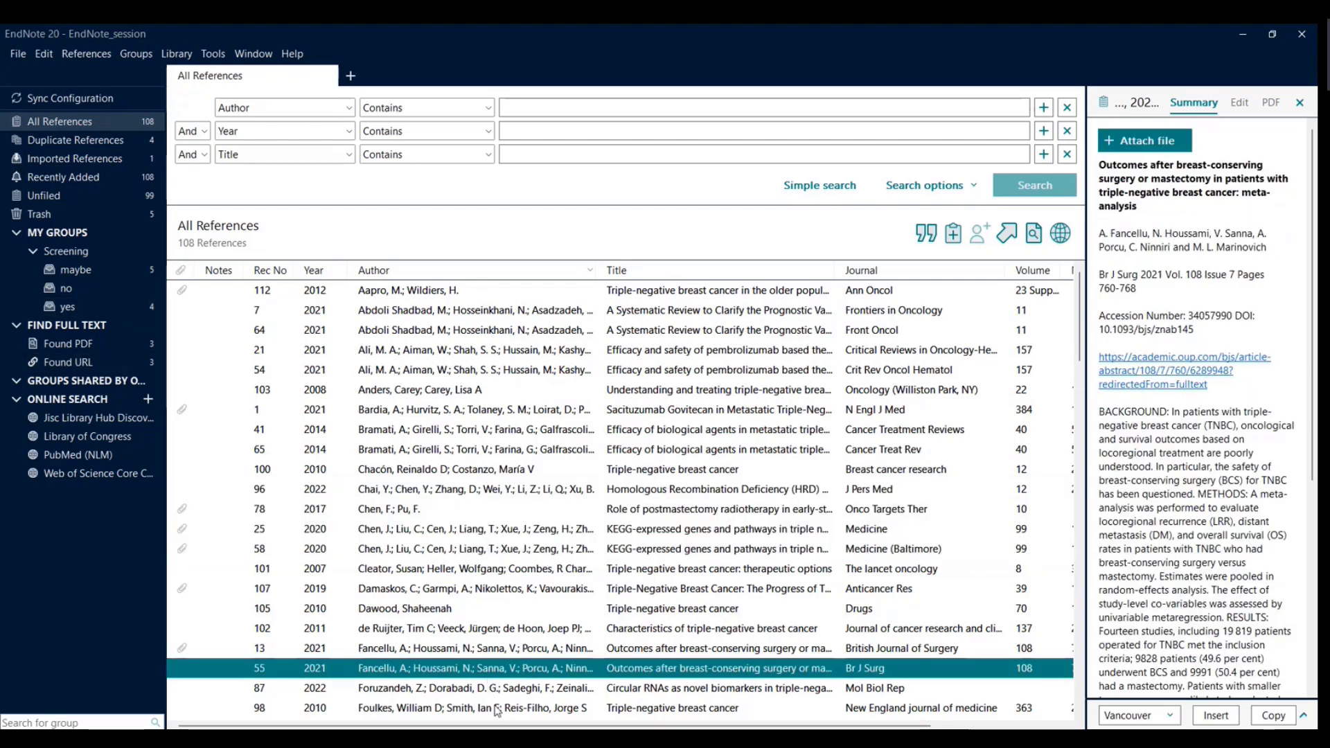
shift+click(489, 708)
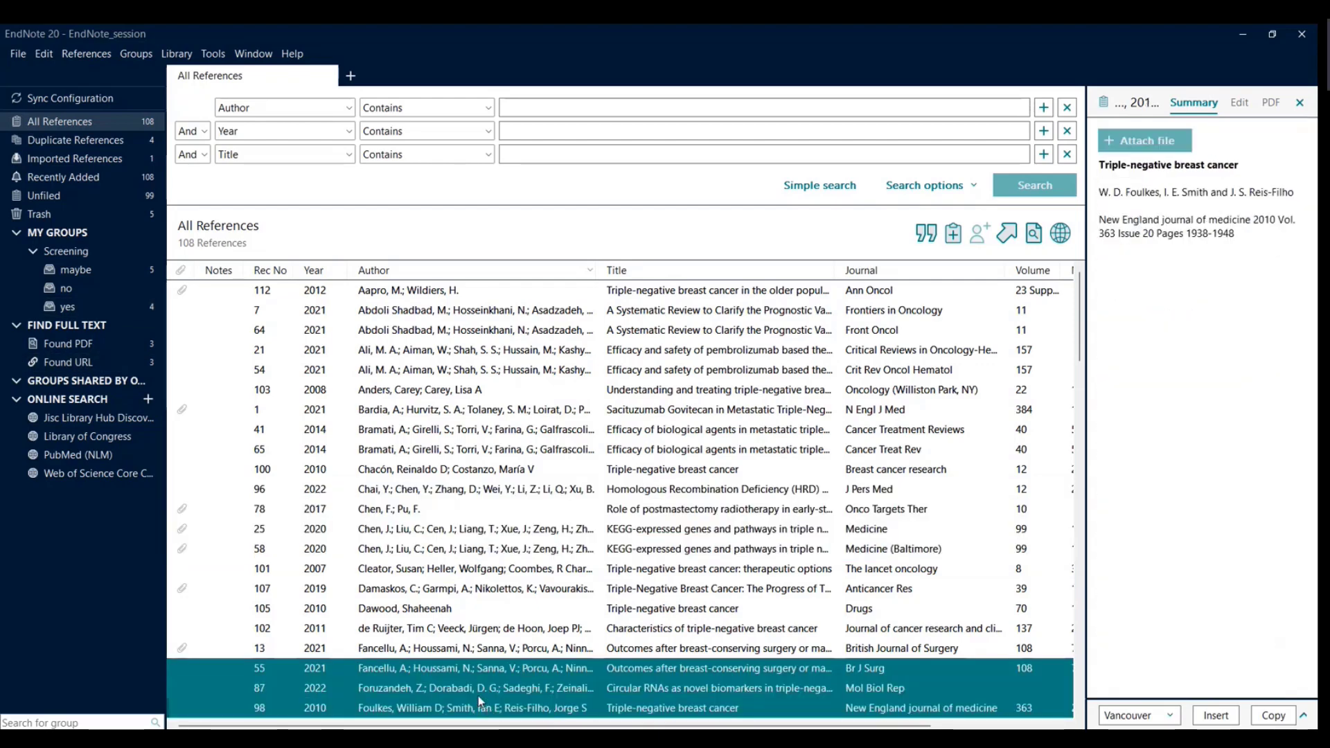
drag(478, 696, 80, 291)
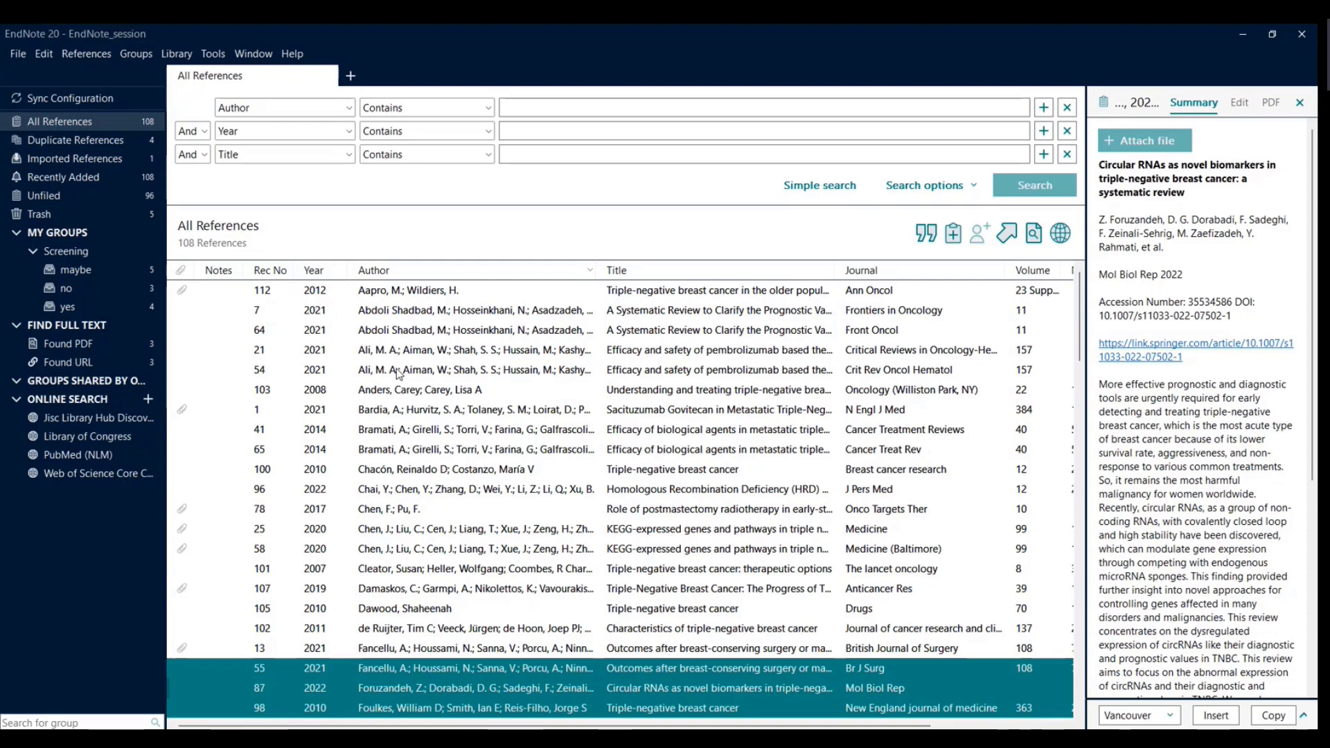
Create a group named "without dups" directly under My Groups, outside the Screening set.
right_click(54, 234)
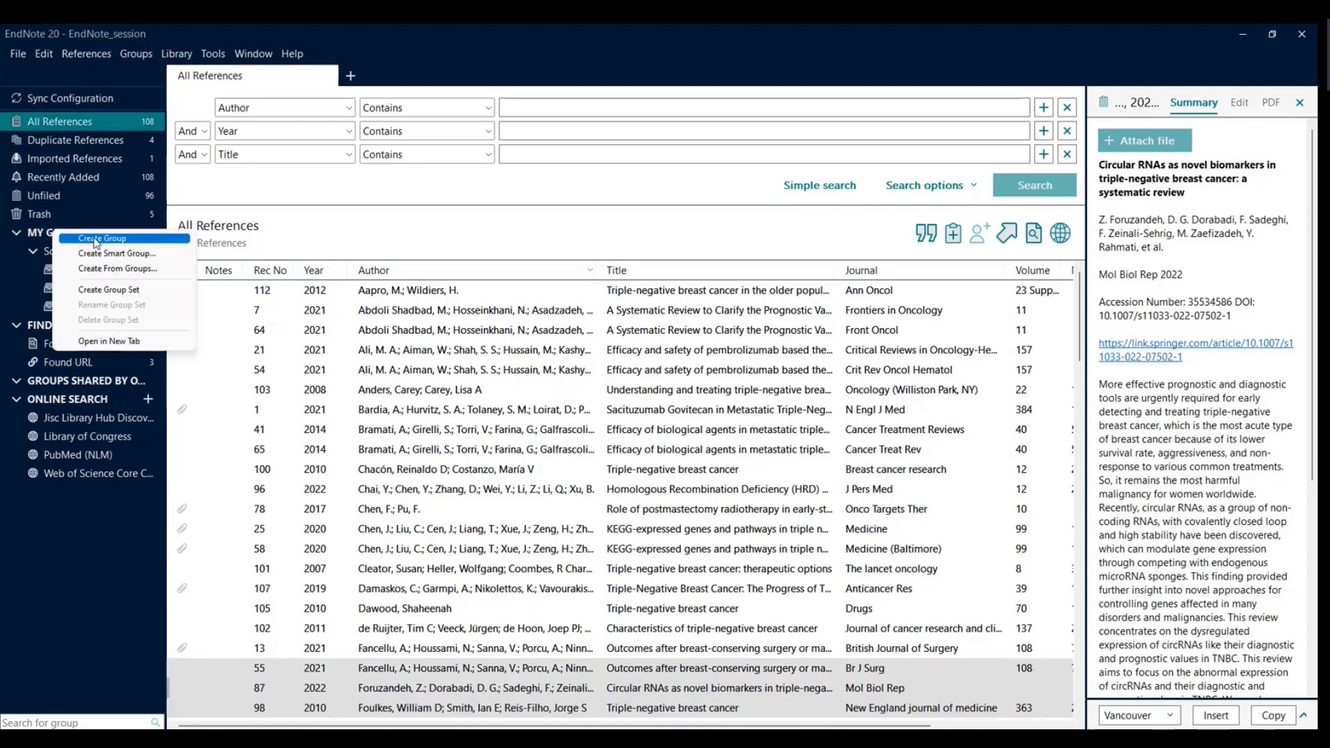
click(86, 240)
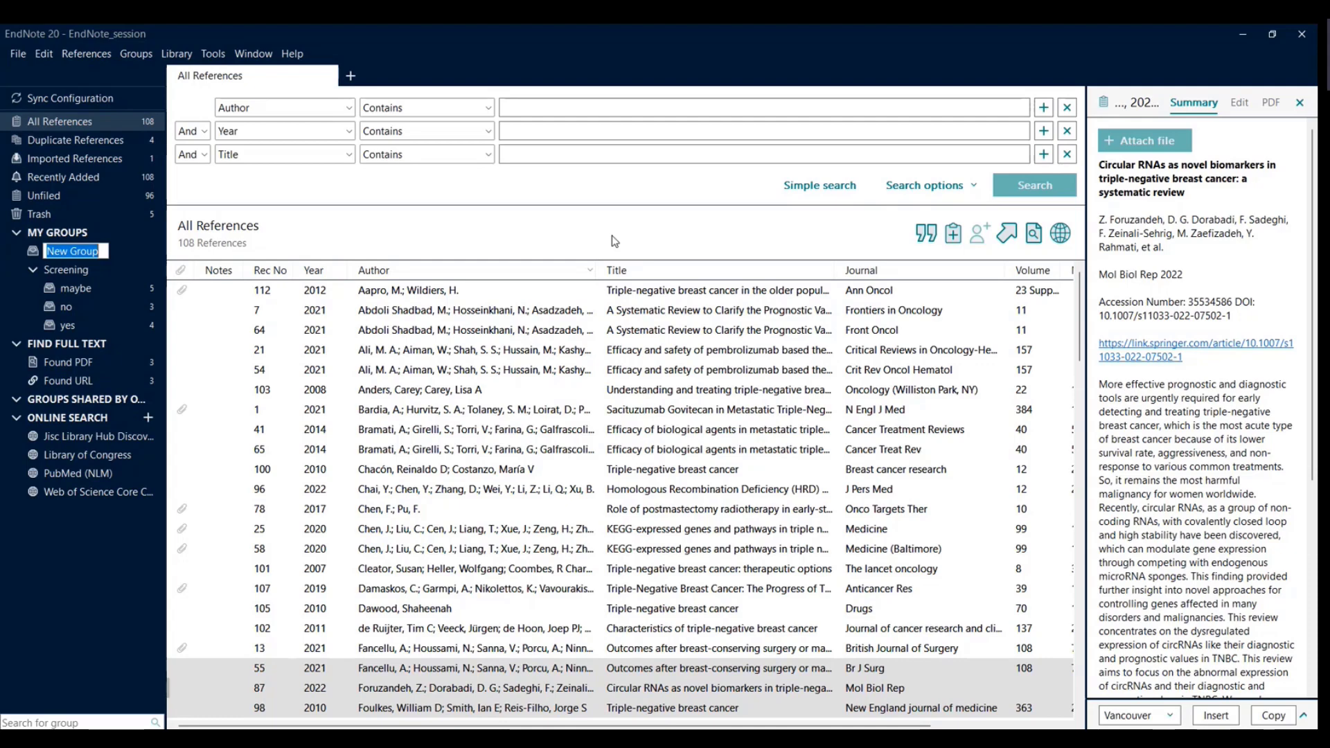
key(BackSpace)
text(wi)
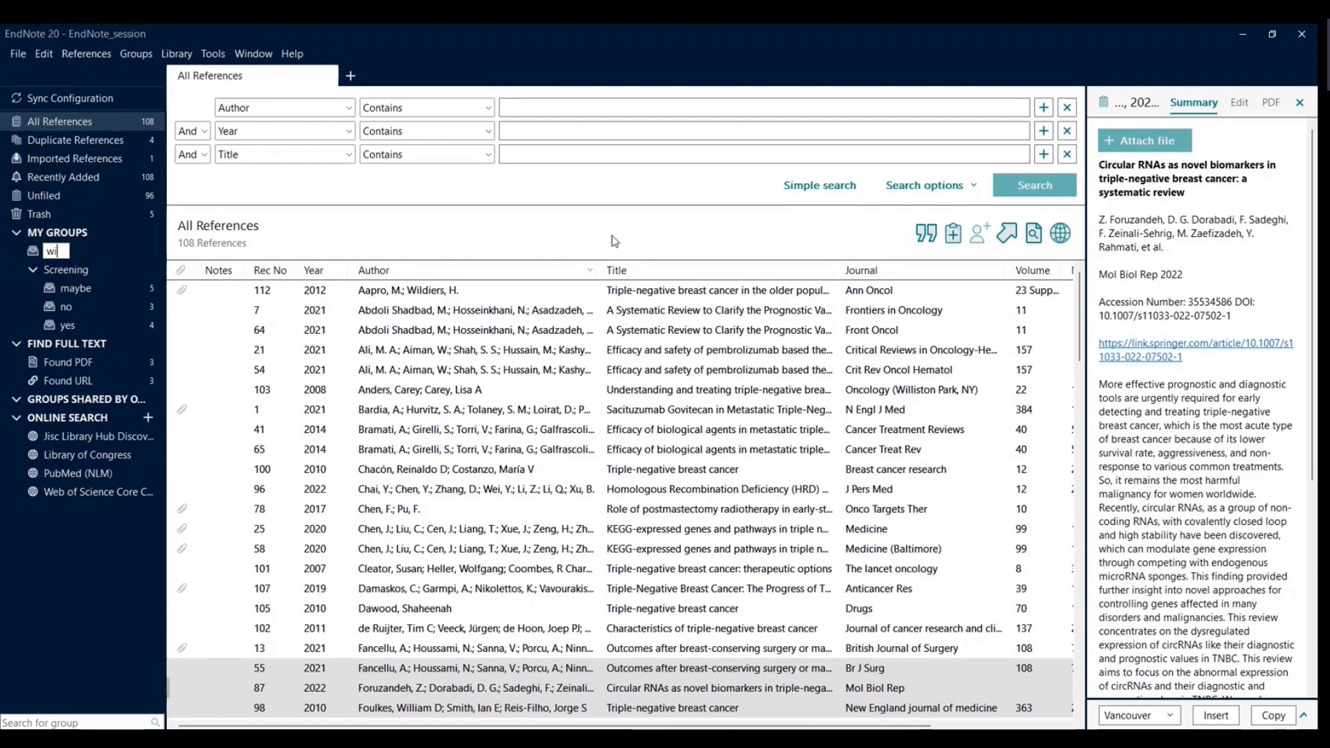
text(thout dups)
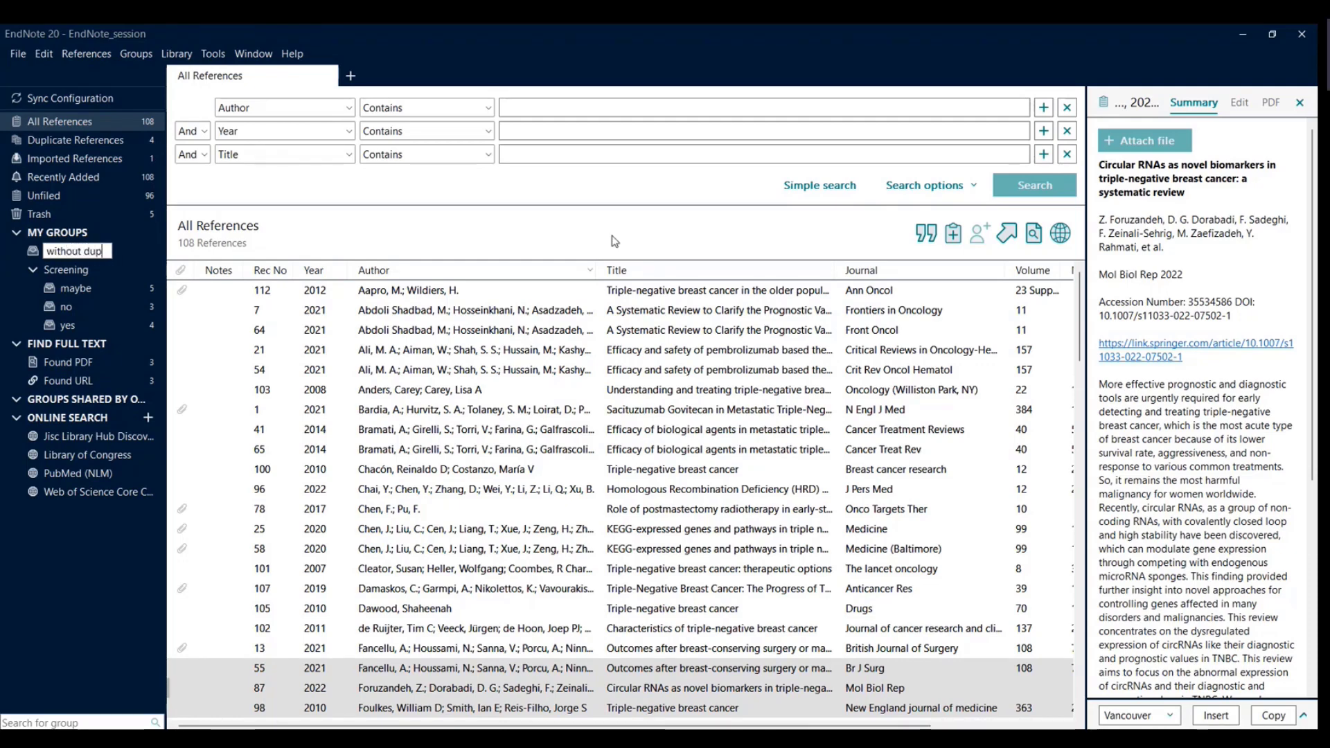
Create another group named "remv dups" directly under My Groups.
right_click(62, 237)
click(87, 240)
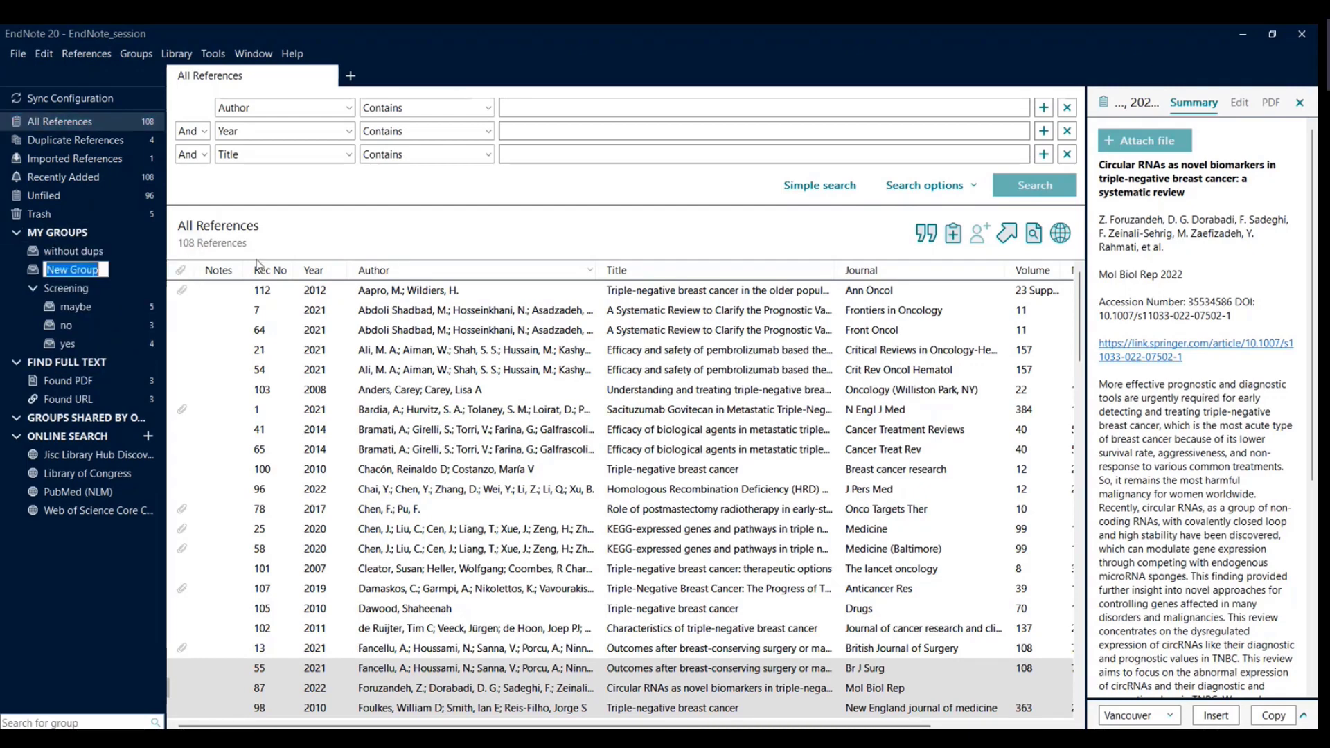
key(BackSpace)
text(rem d)
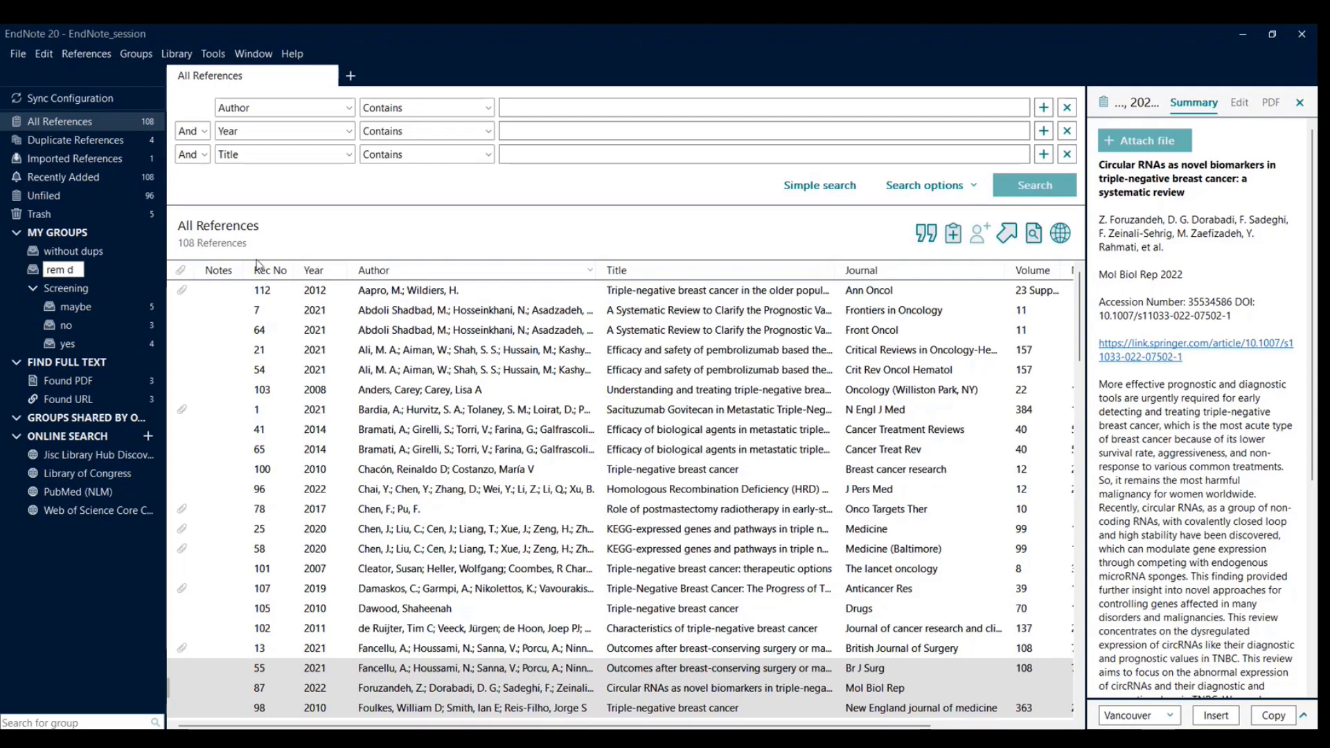
text(ups)
click(68, 270)
text(v)
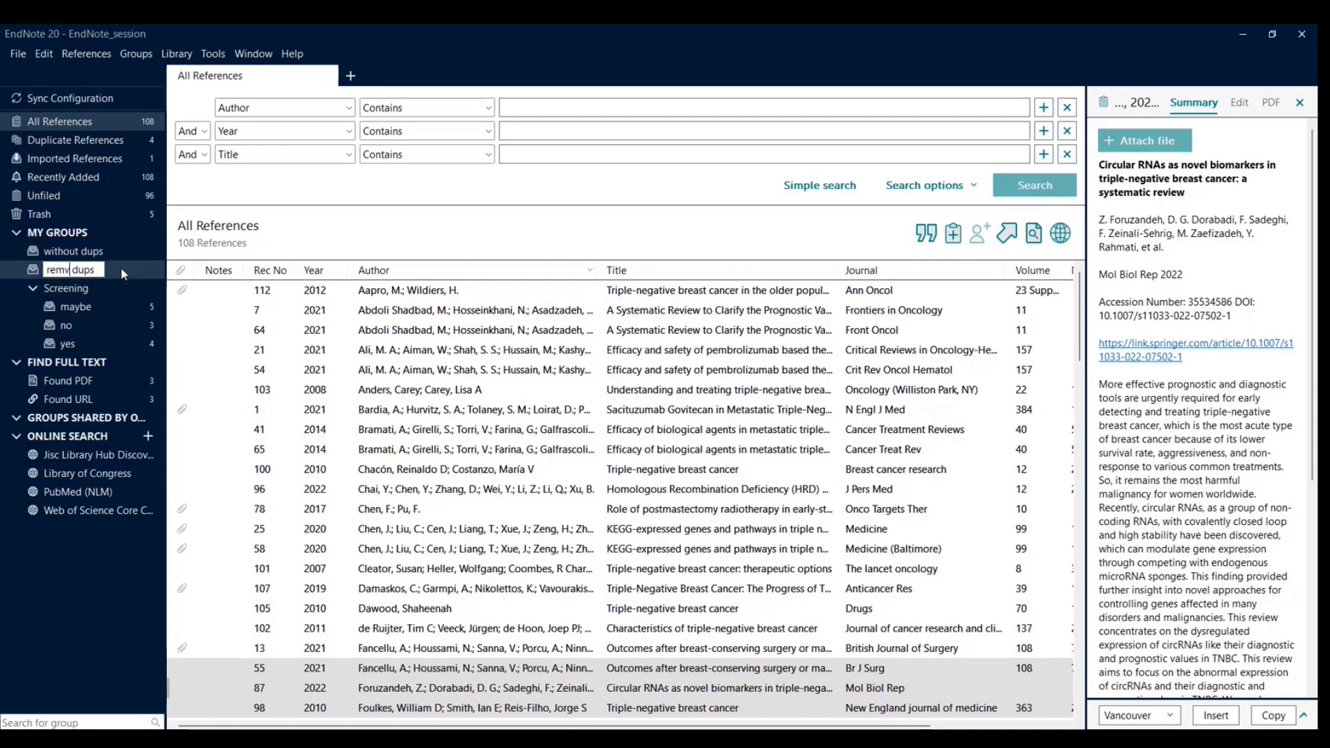
click(120, 270)
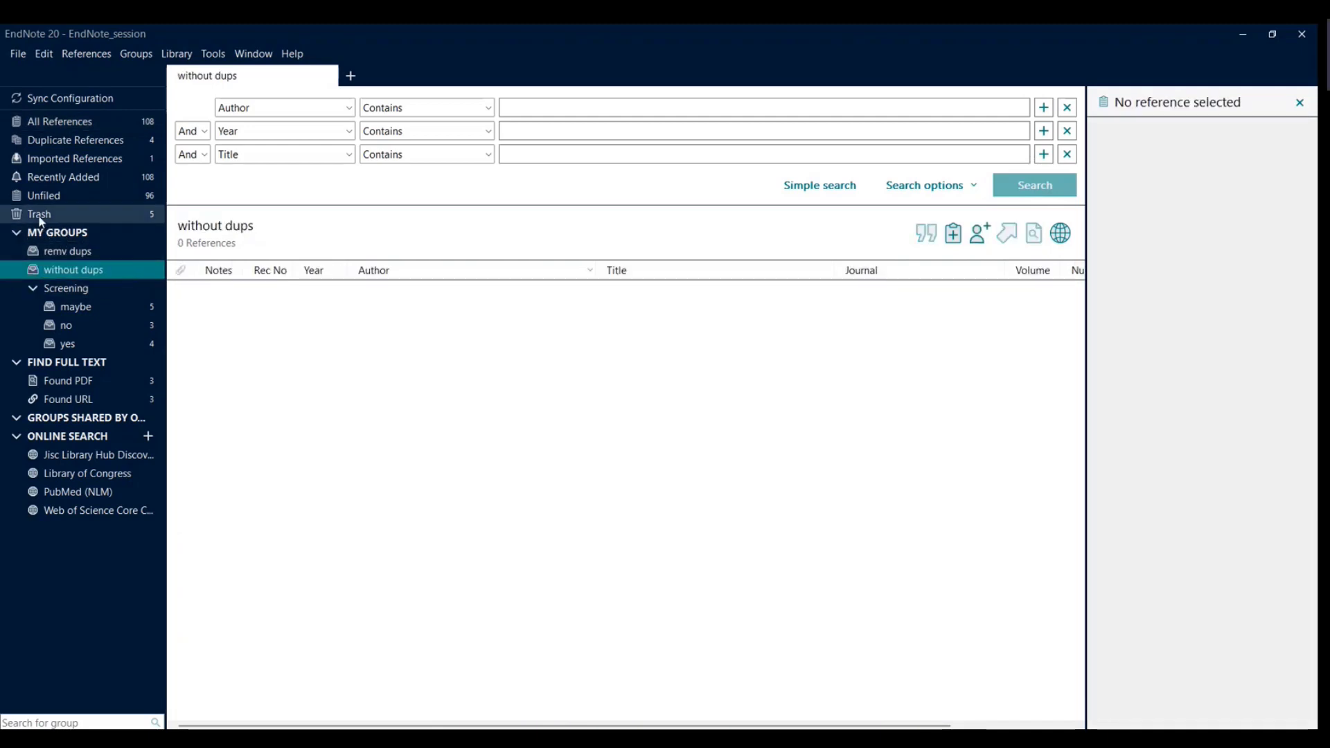
Select every reference in All References and add them to the "without dups" group.
click(53, 126)
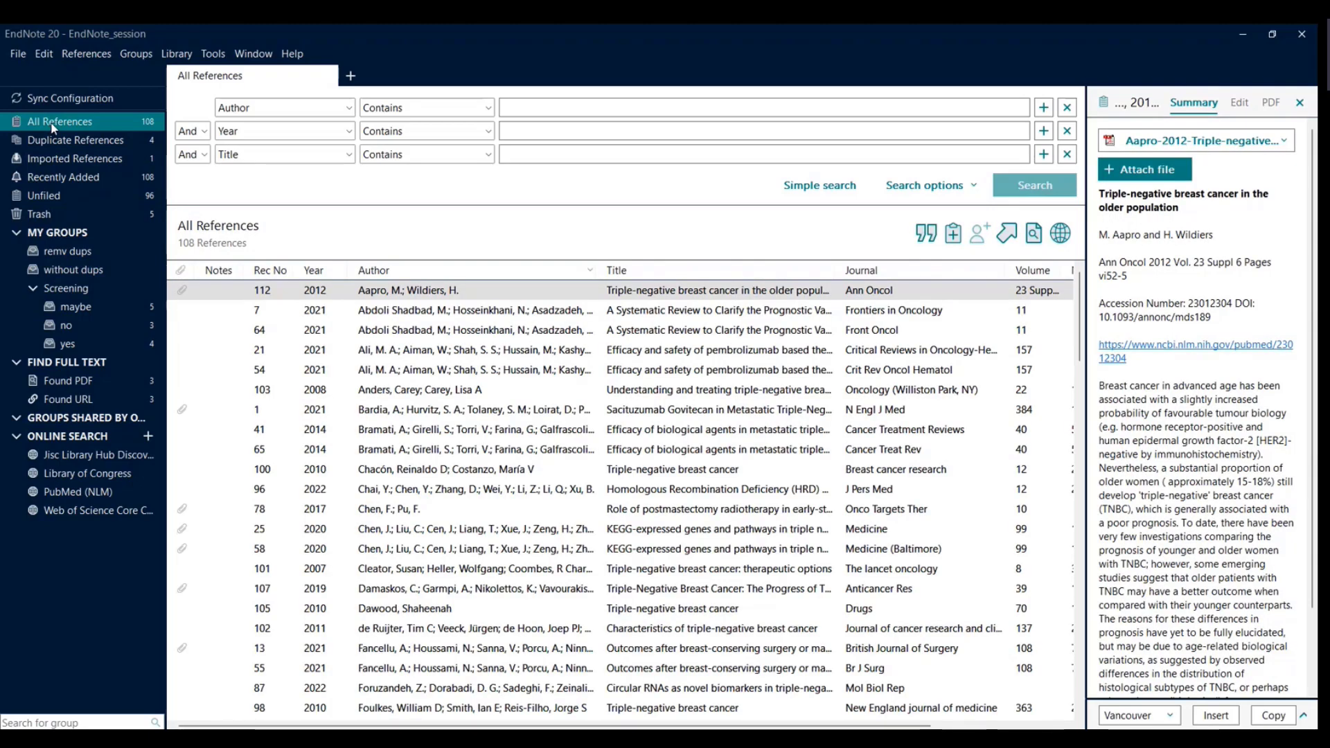
click(334, 289)
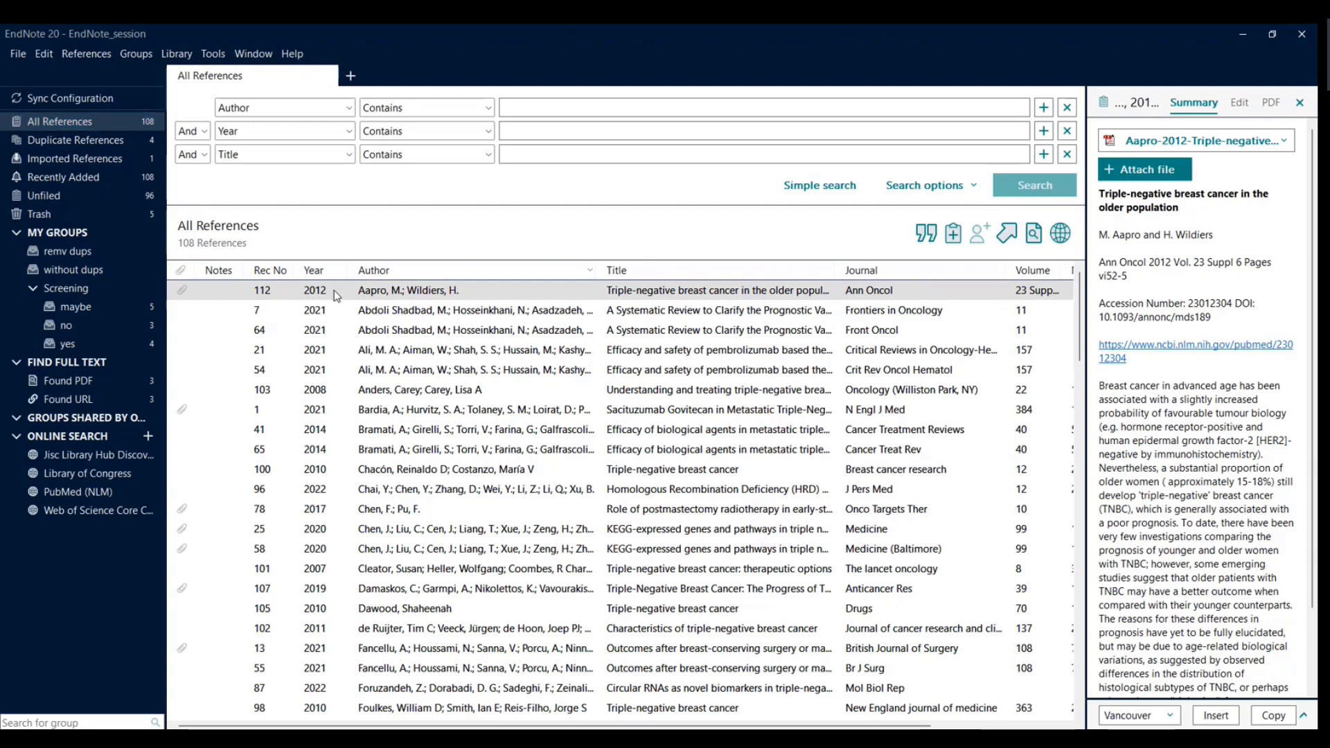
key(ctrl+a)
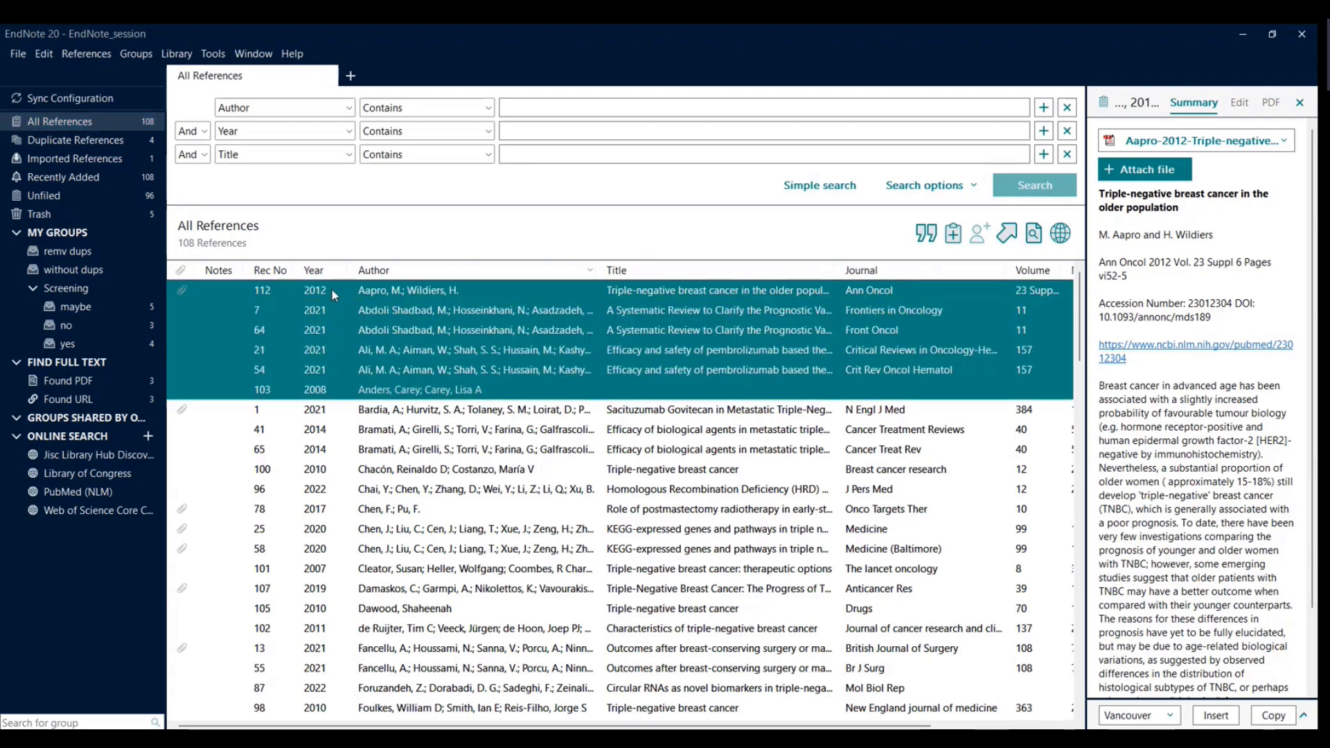
drag(332, 292, 77, 271)
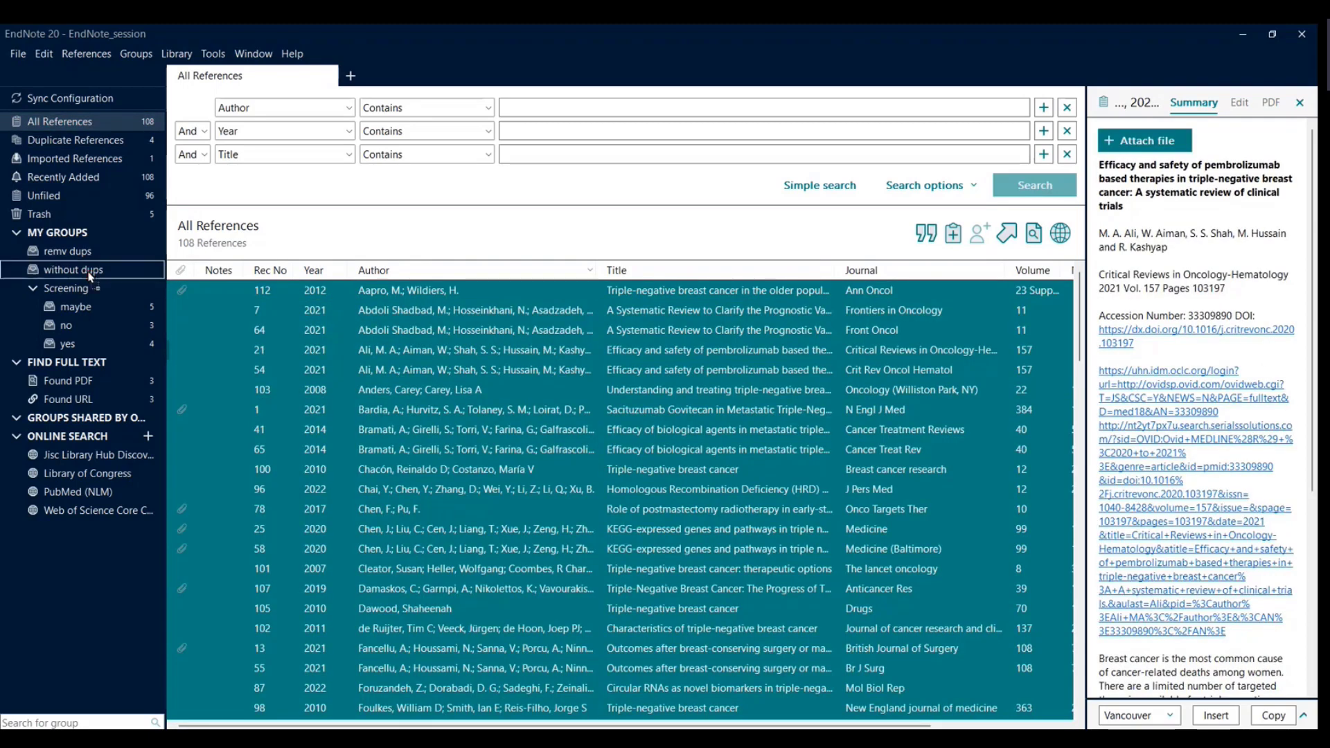
Move all five references from the Trash into the "remv dups" group.
click(46, 216)
click(371, 173)
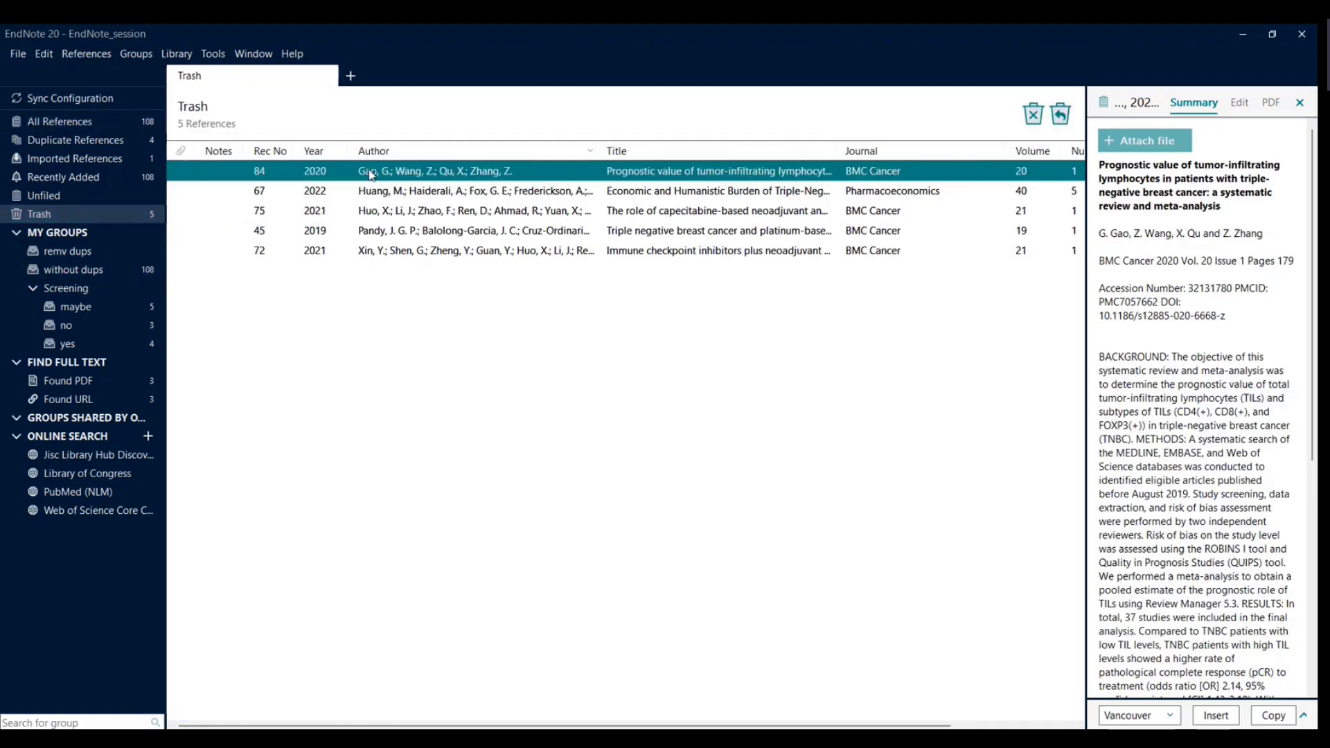
shift+click(378, 253)
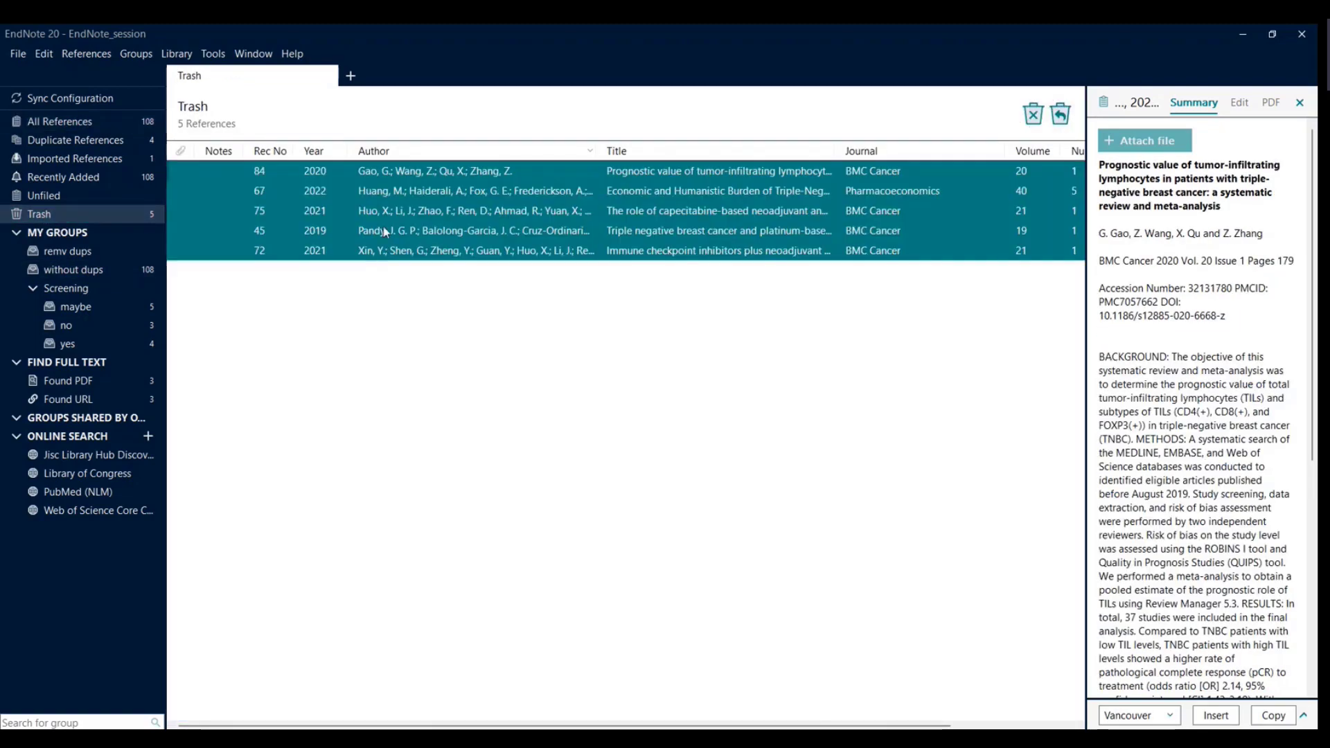
drag(384, 212, 108, 250)
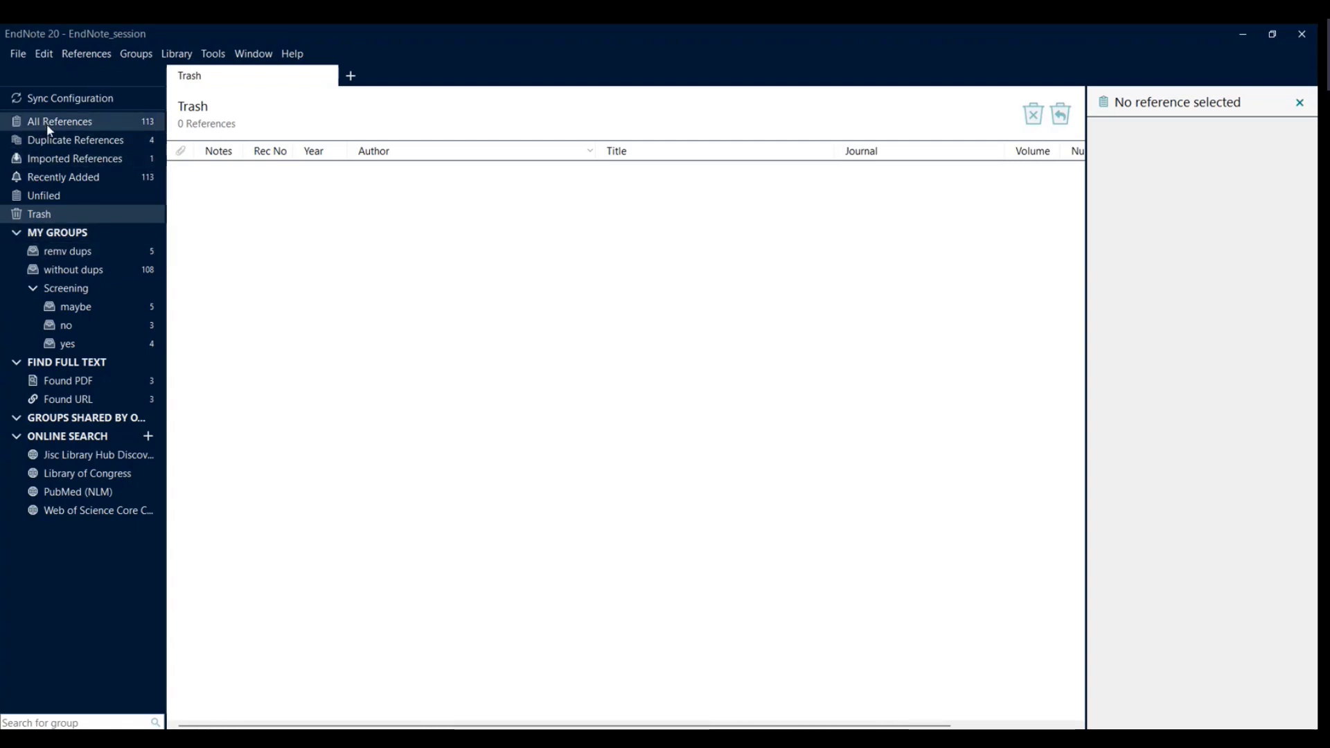
View the references in the "without dups" group and in the Screening group set.
click(86, 269)
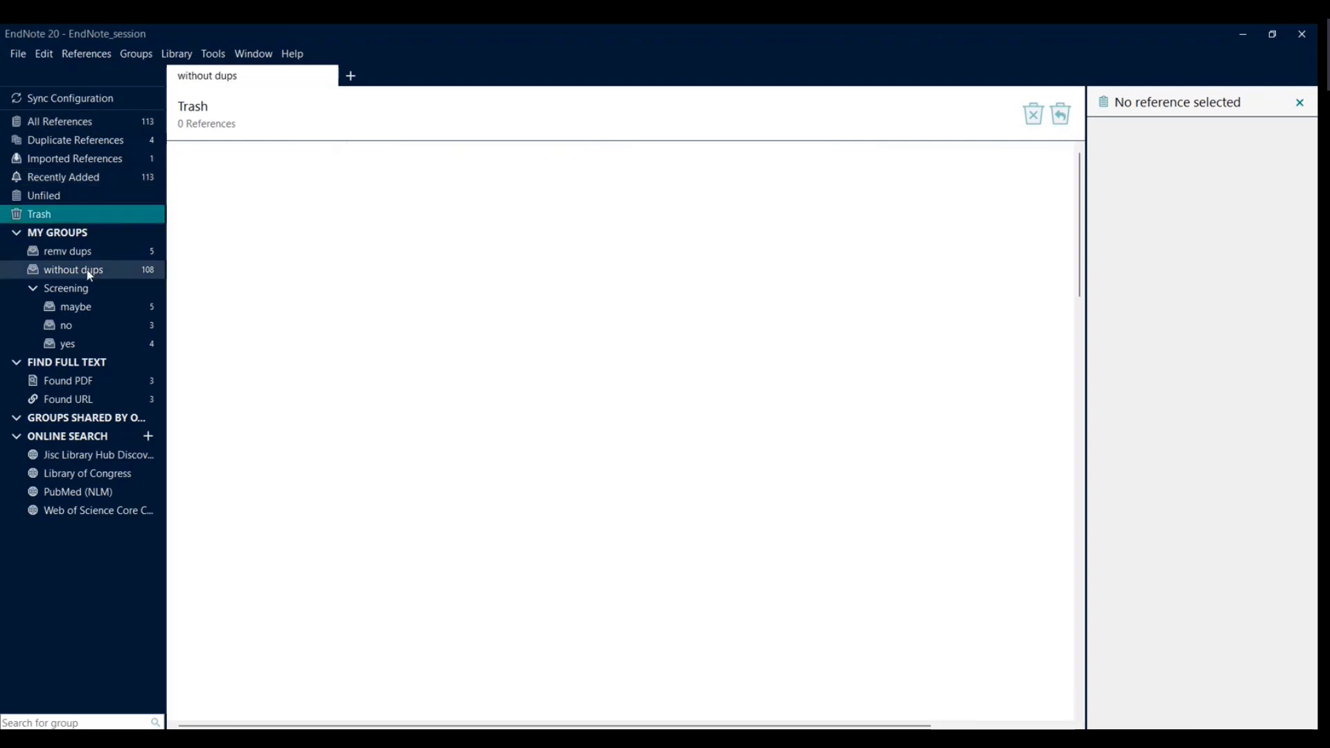
click(86, 269)
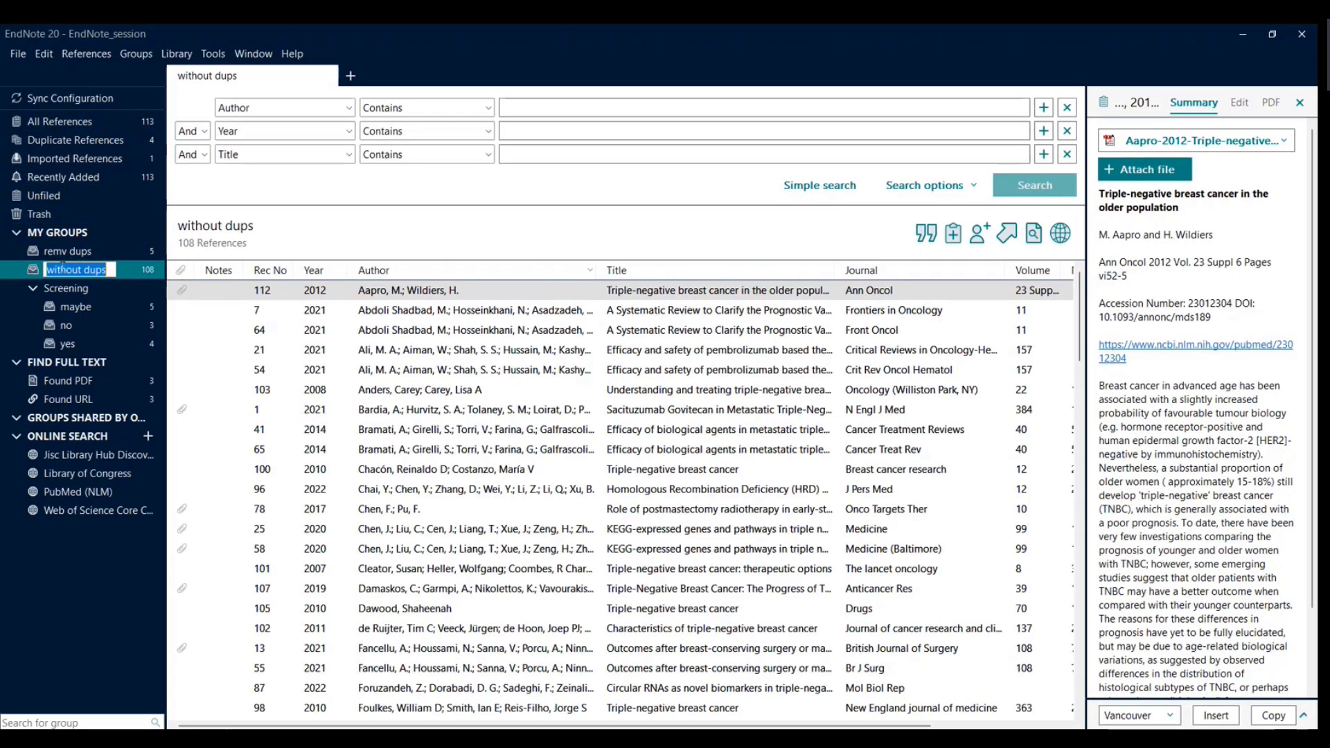
click(110, 288)
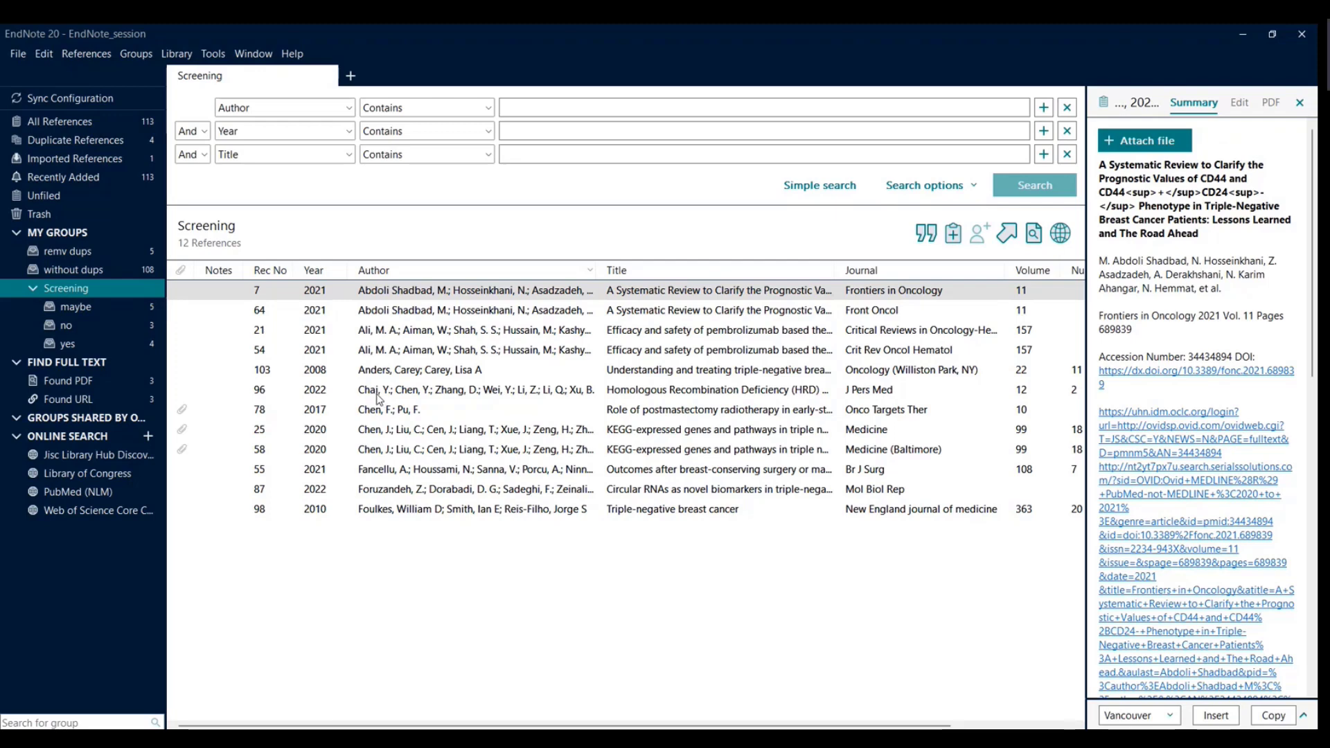
Start a new smart group under My Groups and name it "chemotherapy".
right_click(61, 237)
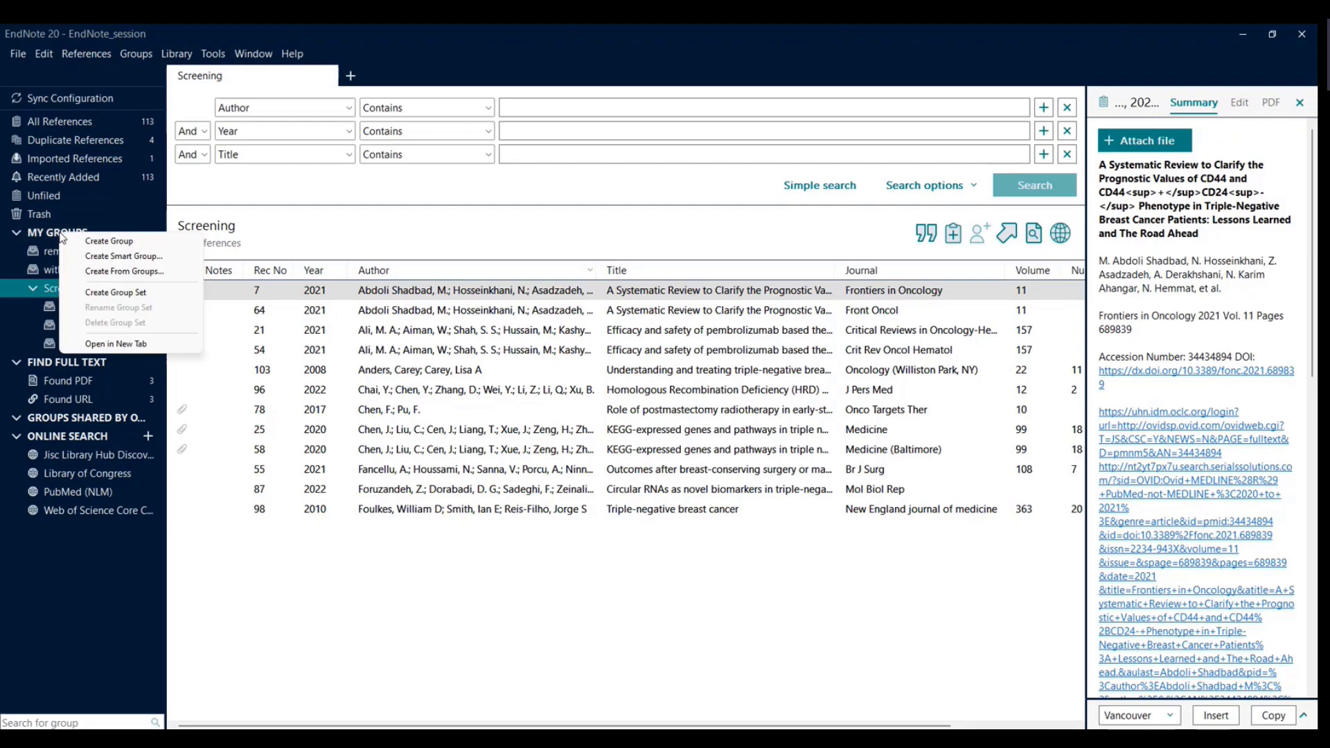
click(113, 259)
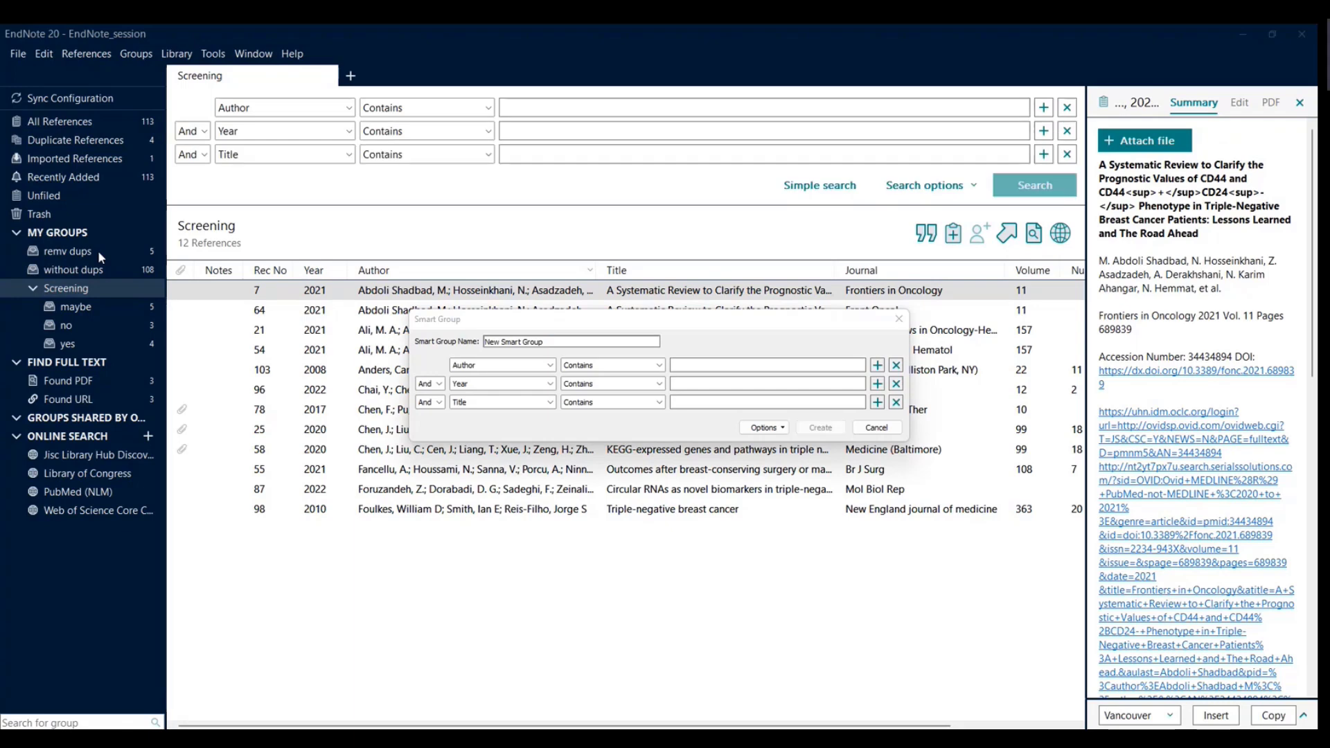
click(552, 341)
key(BackSpace)
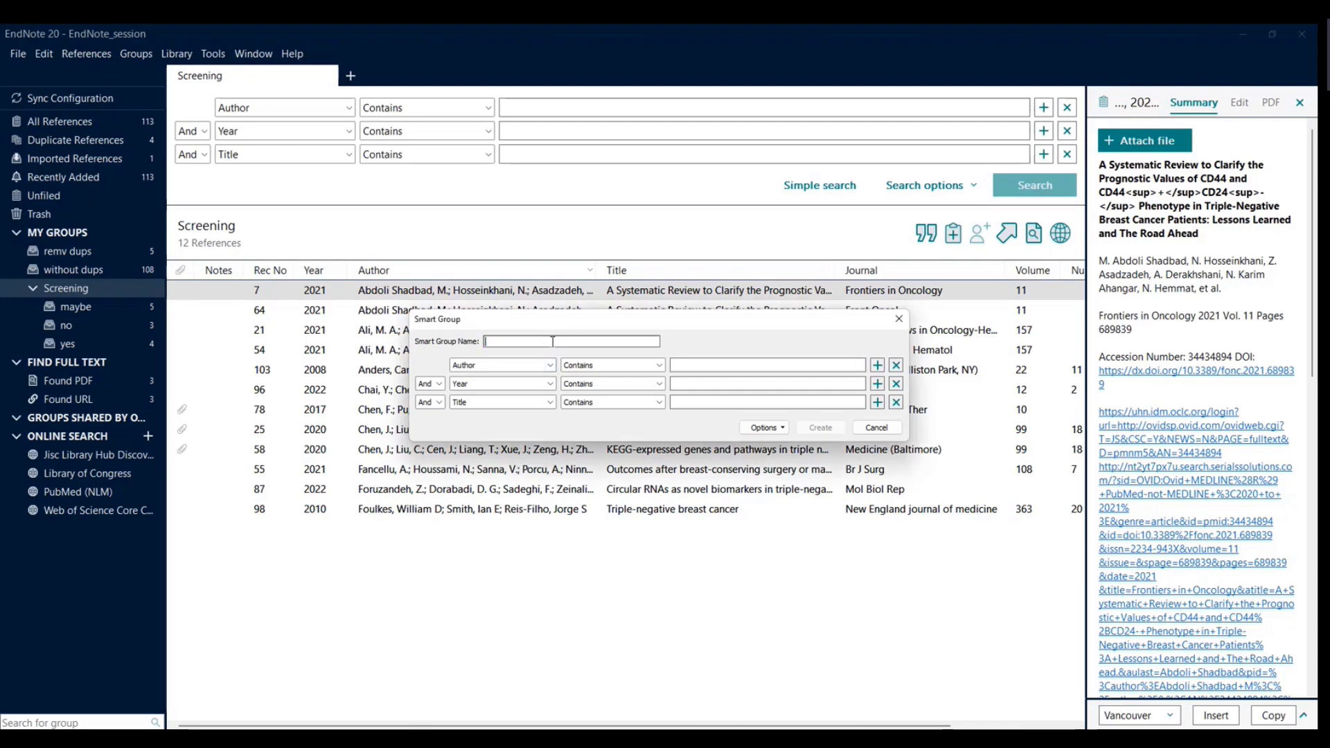
text(c)
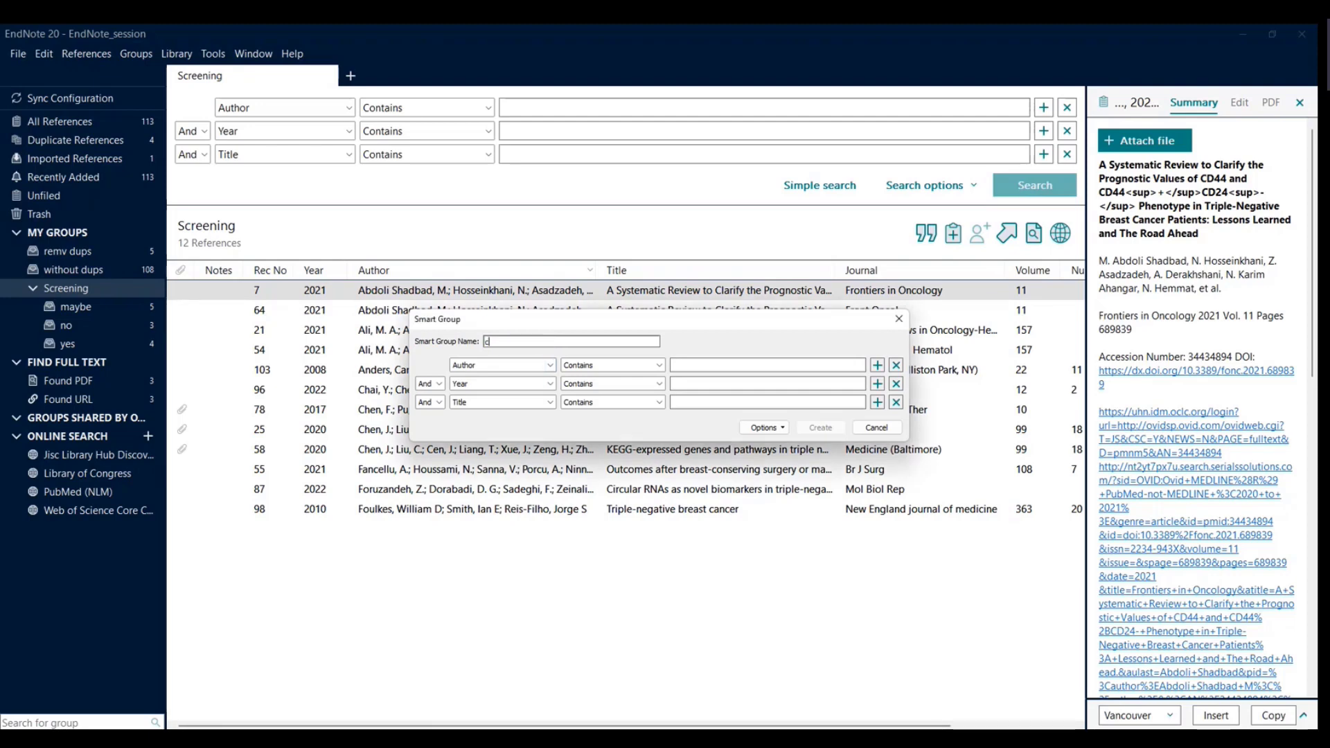
text(hemotherapy)
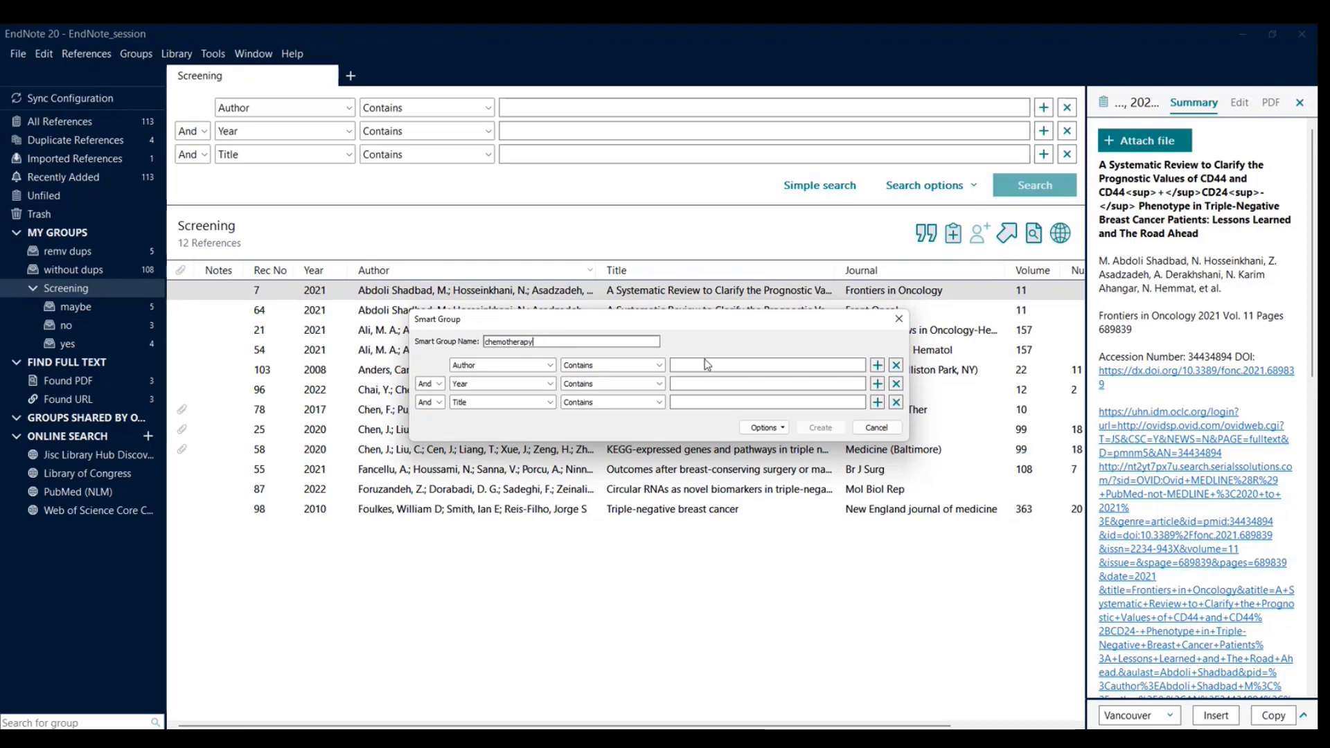
Set the smart group's first condition to Any Field contains "chemotherapy" and create the group.
click(551, 366)
scroll(551, 386, up, 2)
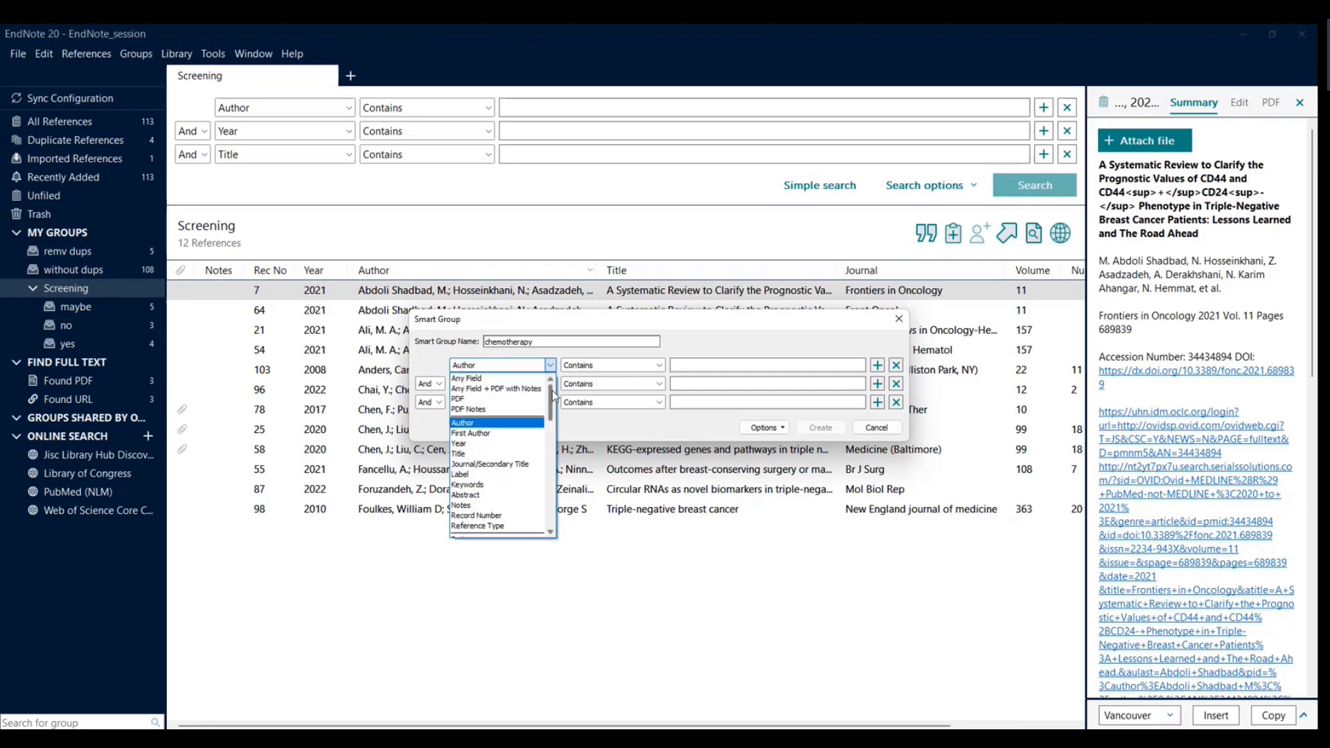
click(468, 378)
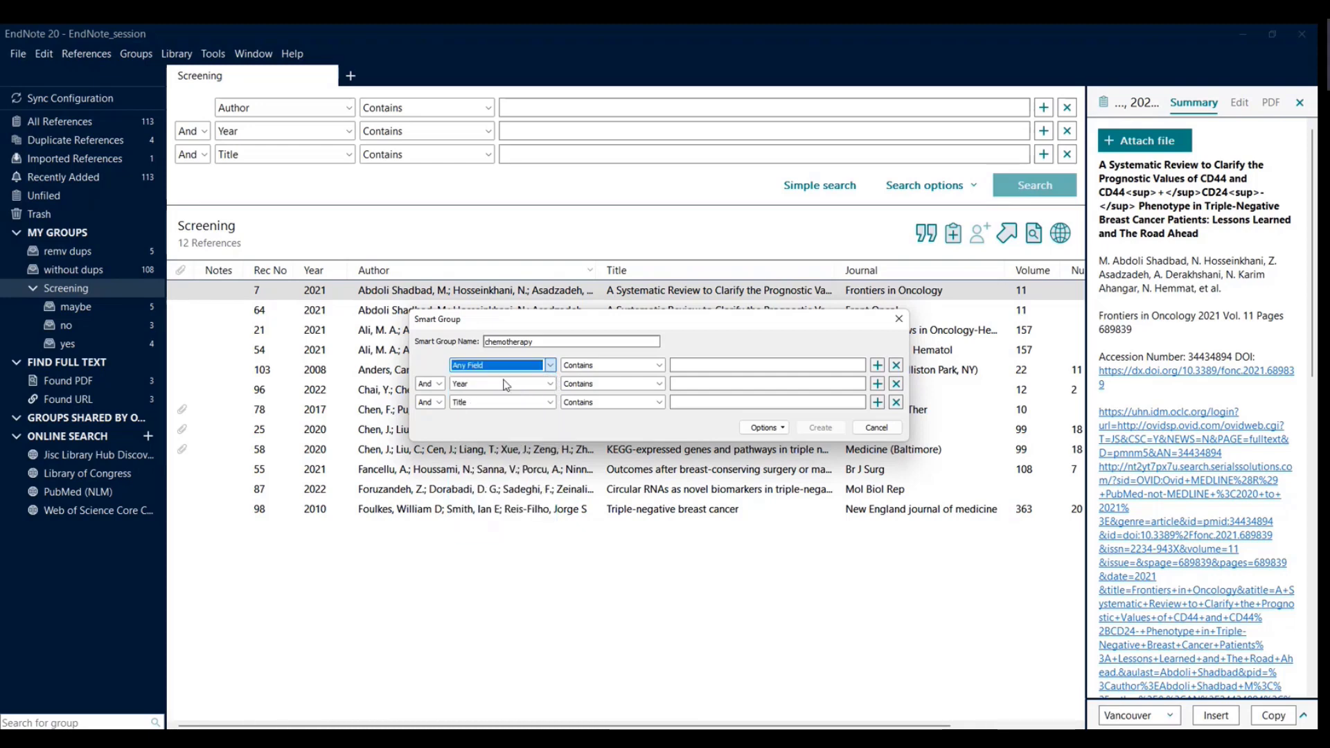
click(680, 365)
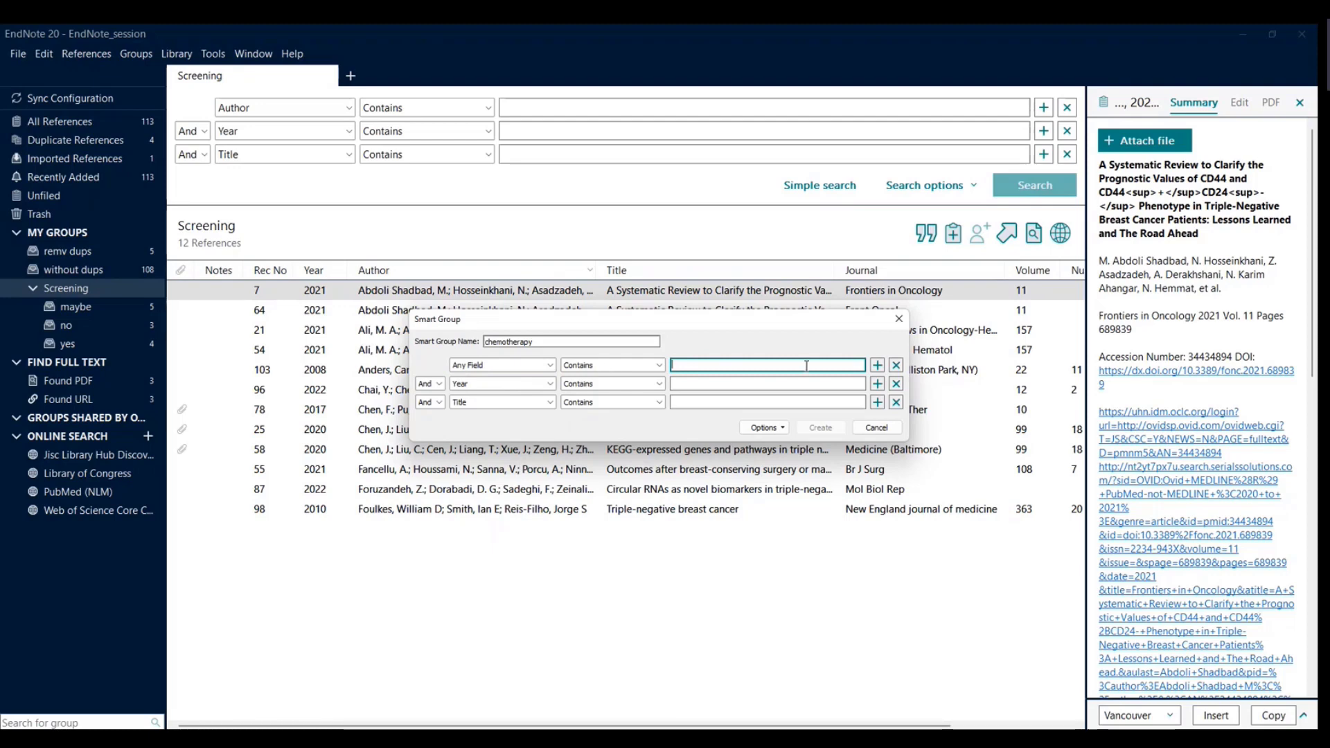
text(chemot)
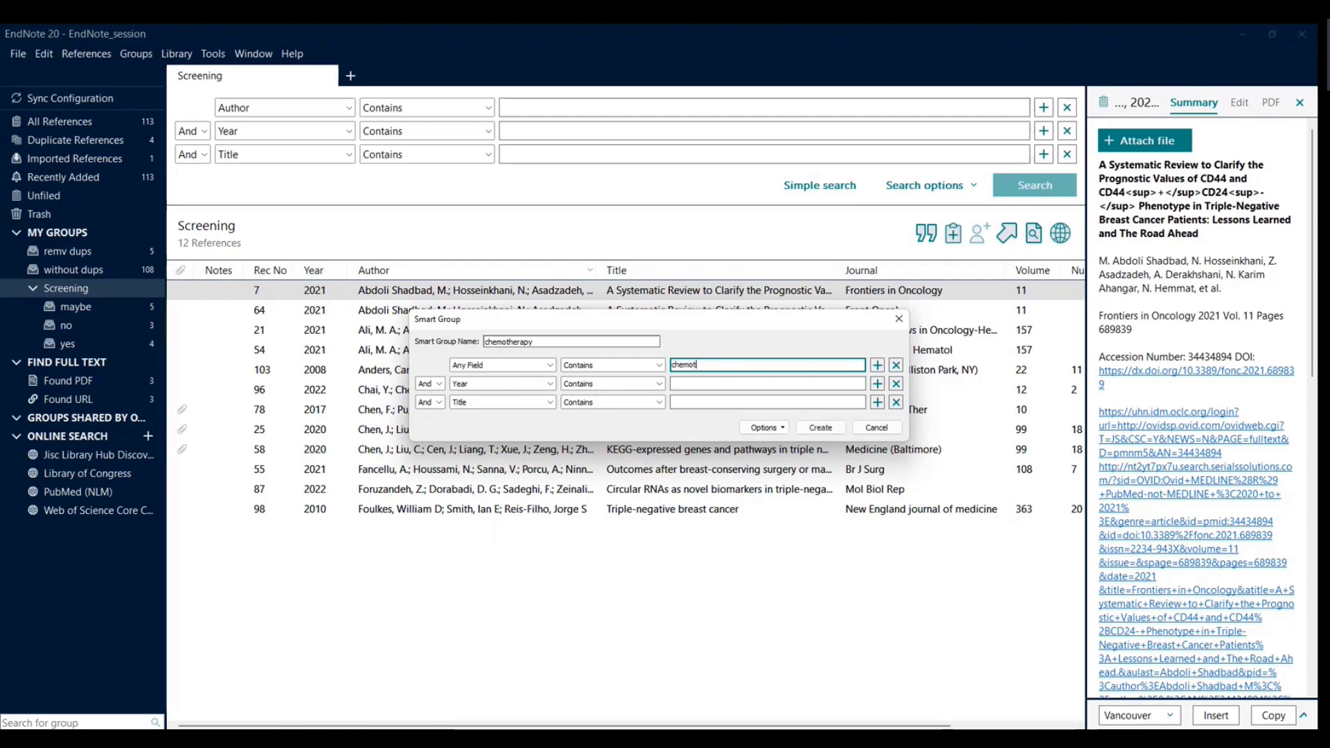
text(herapy)
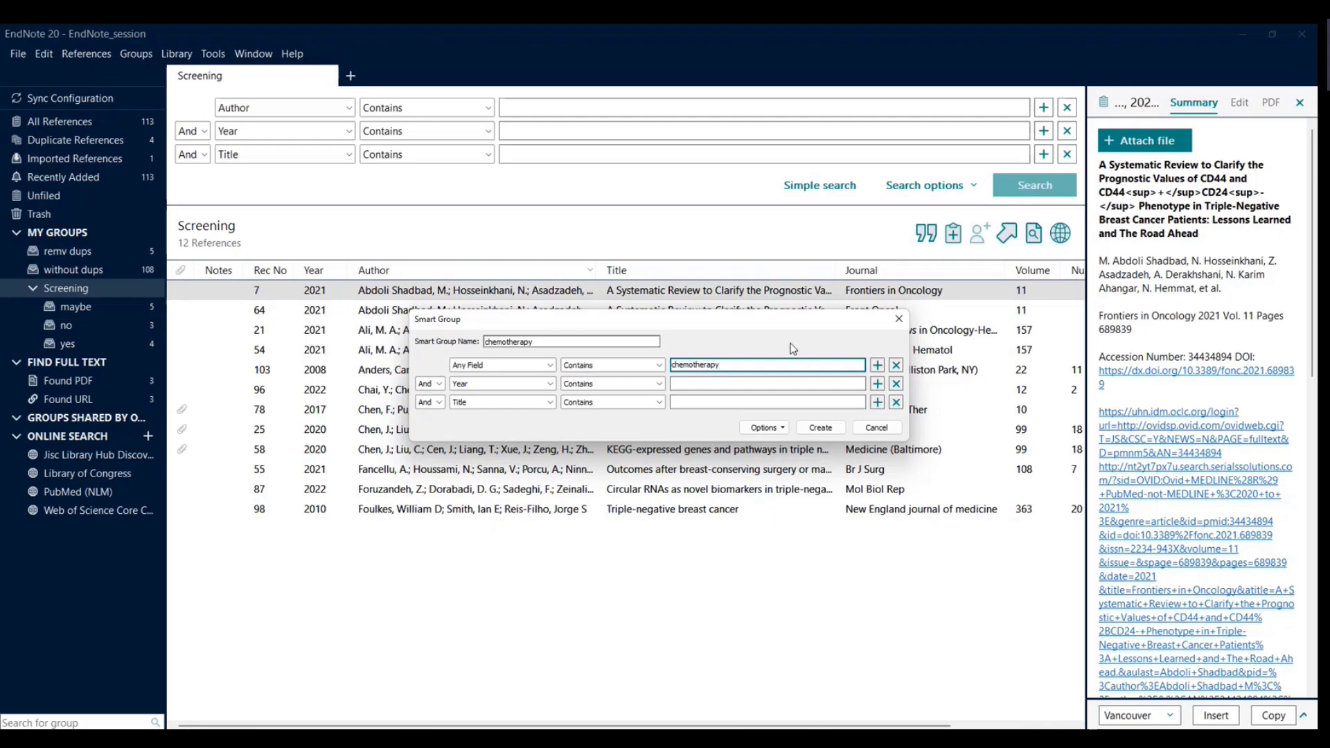
click(820, 427)
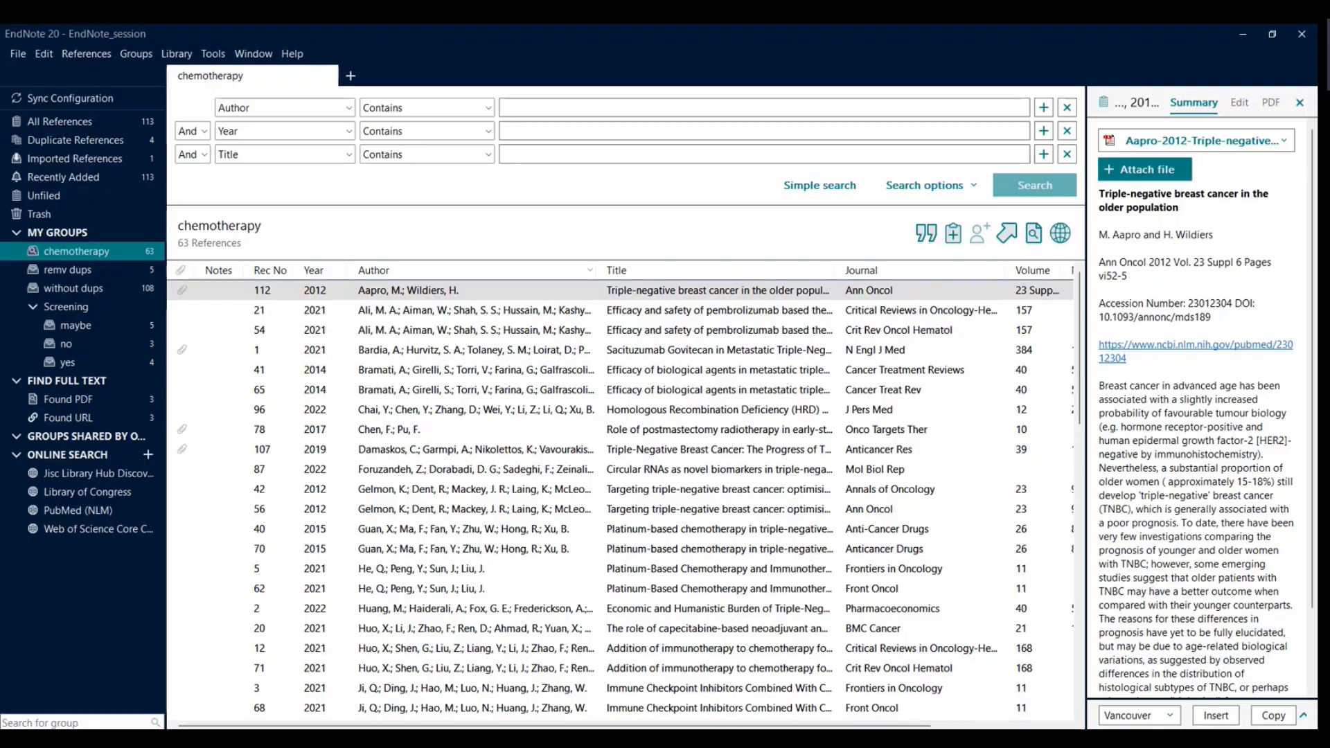
Switch to the blank Word document, restore Word and EndNote from full screen to smaller windows, and minimize the browser behind them.
click(782, 739)
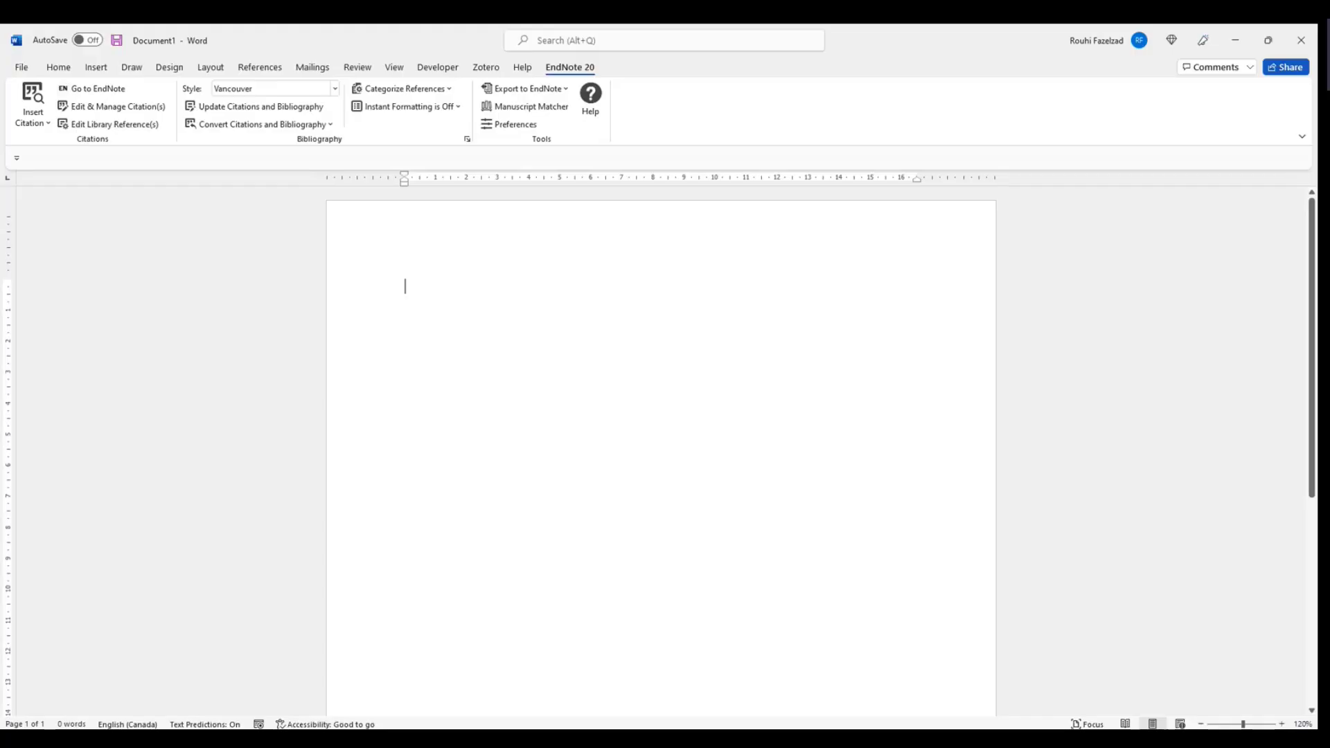
click(1271, 43)
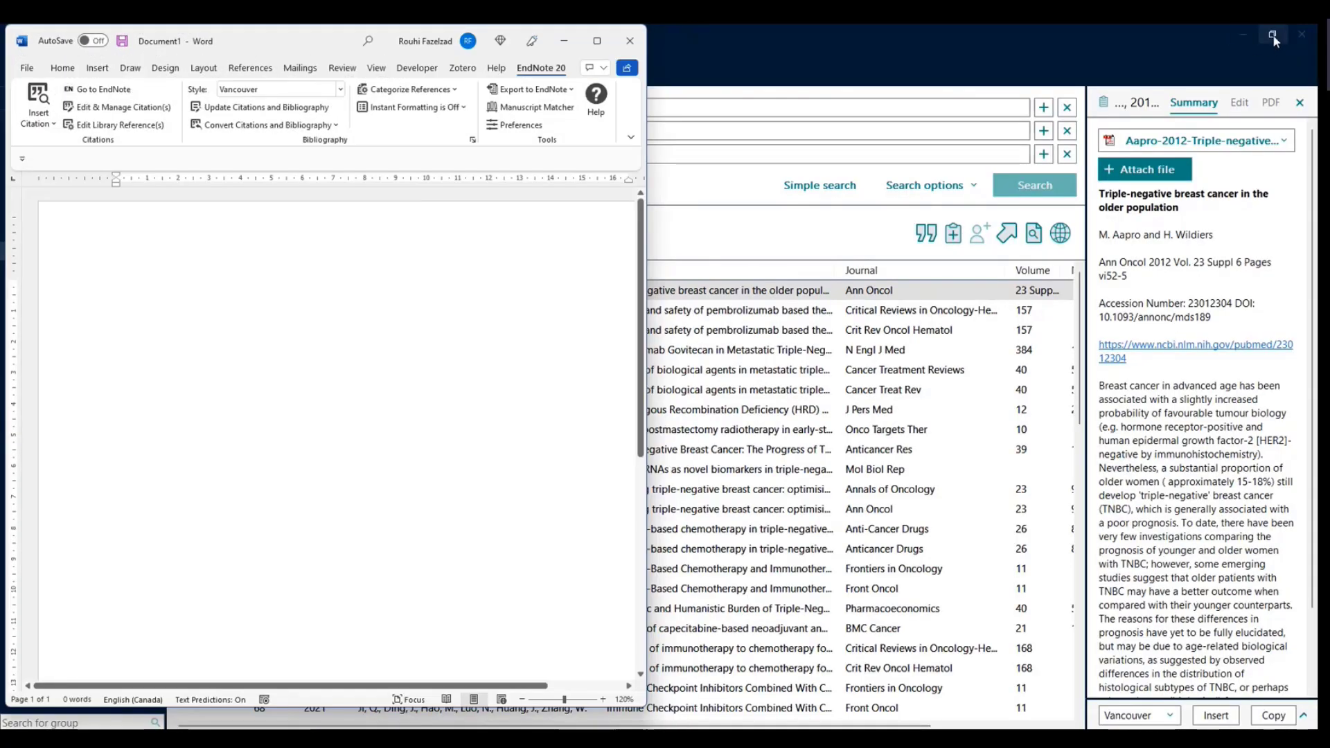
click(1273, 38)
click(1273, 36)
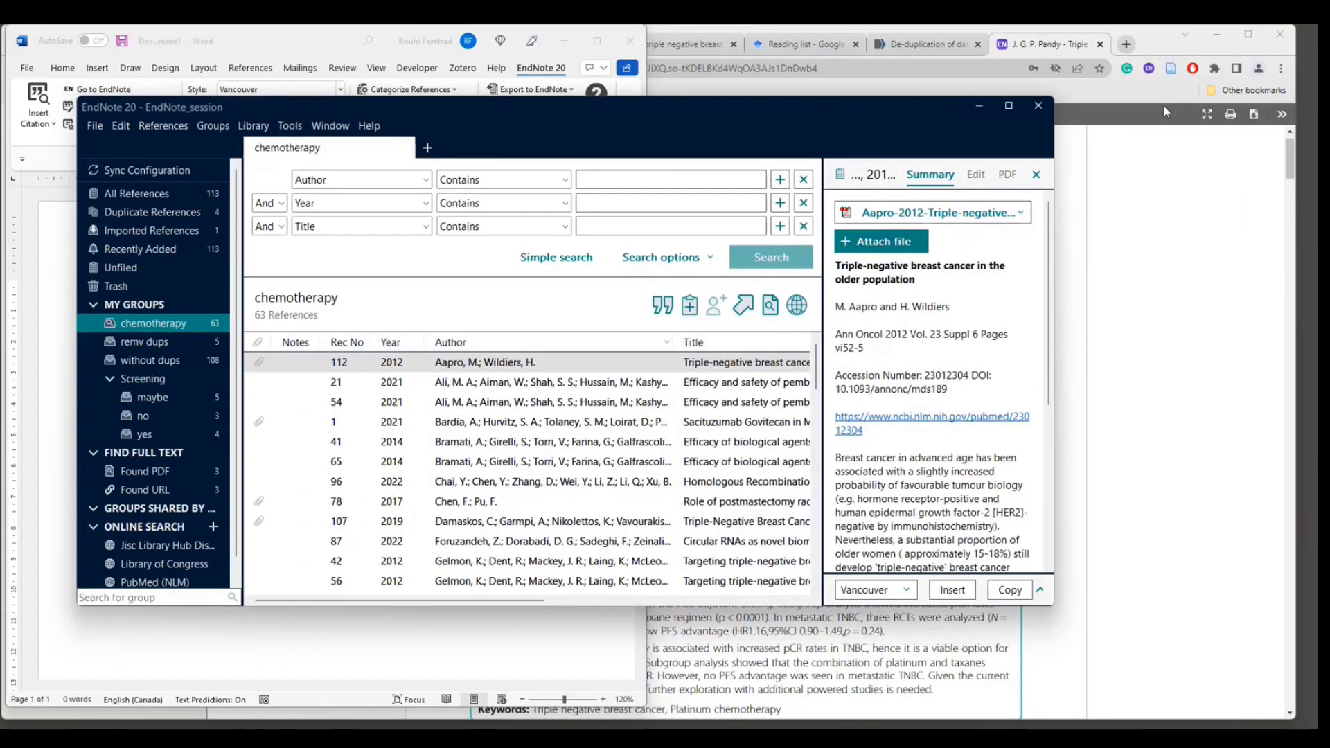
click(1222, 39)
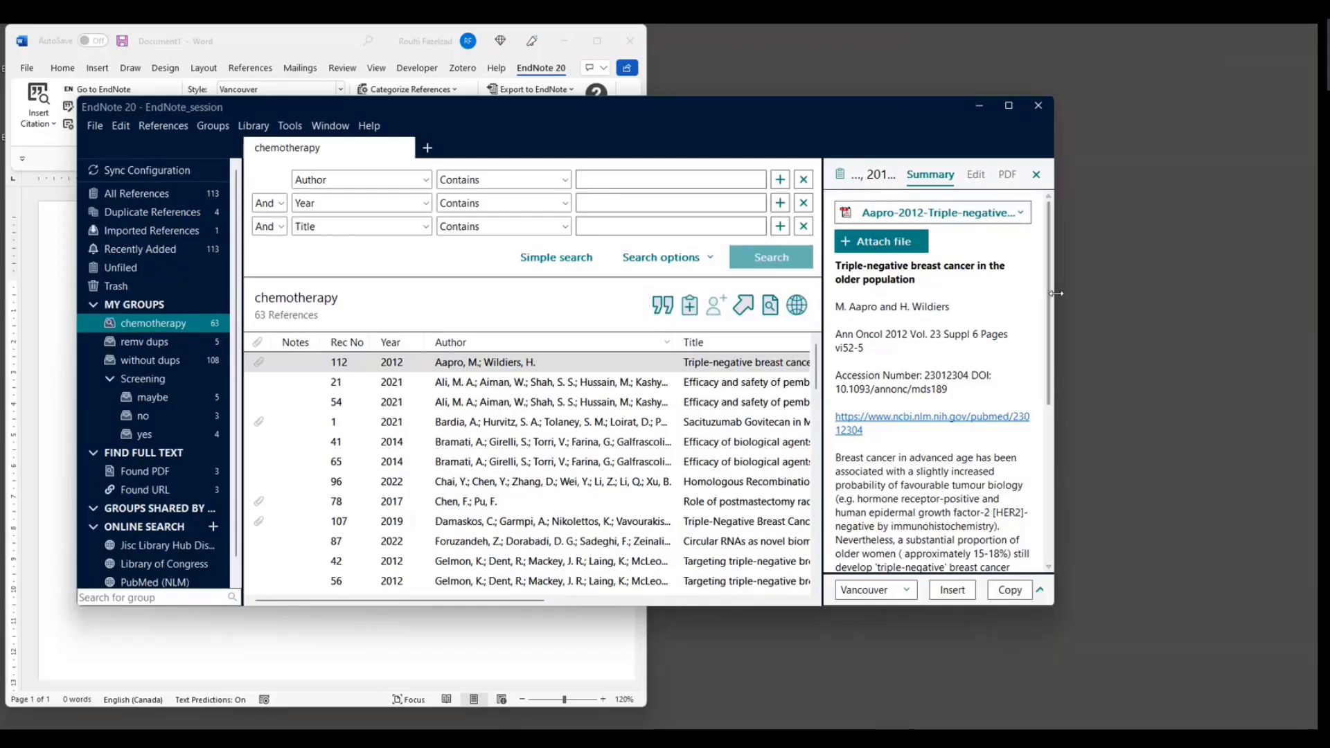
Narrow the EndNote window, place it beside the Word document without overlap, and extend its height to show more references.
drag(1055, 293, 906, 299)
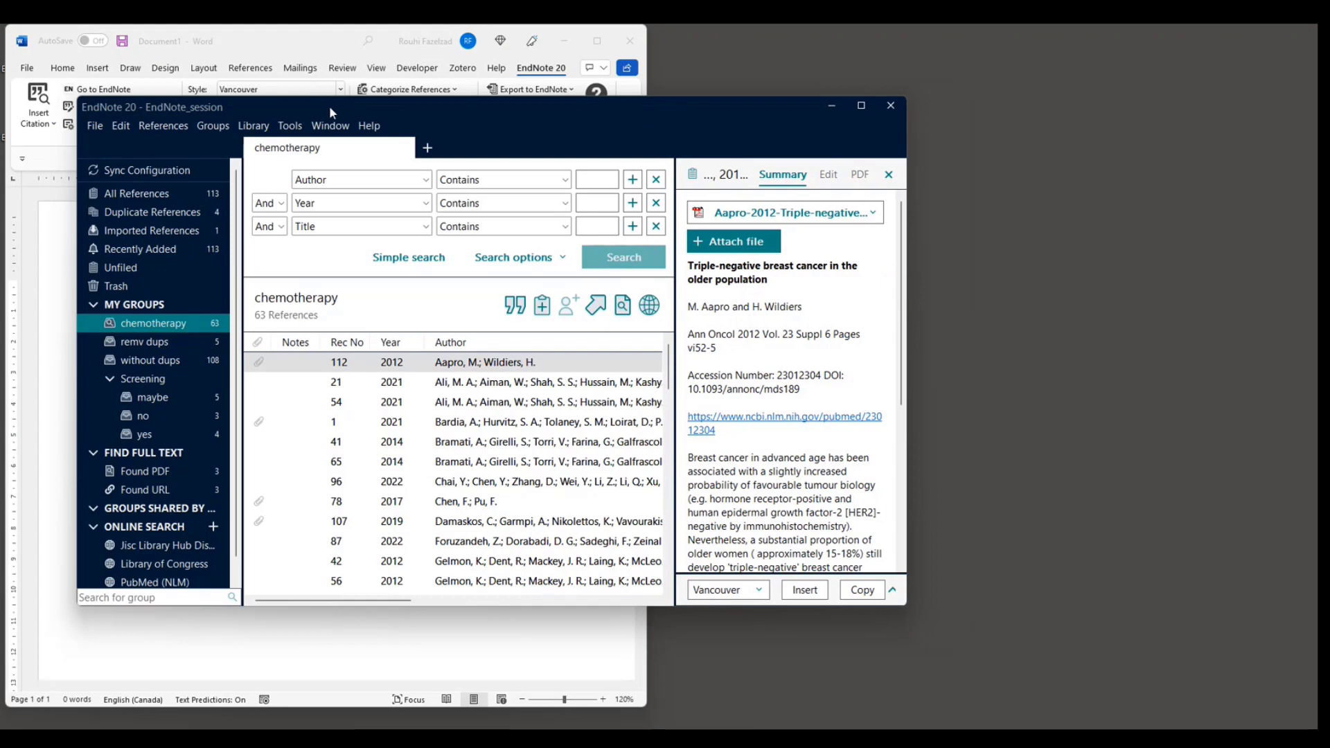
drag(330, 105, 709, 49)
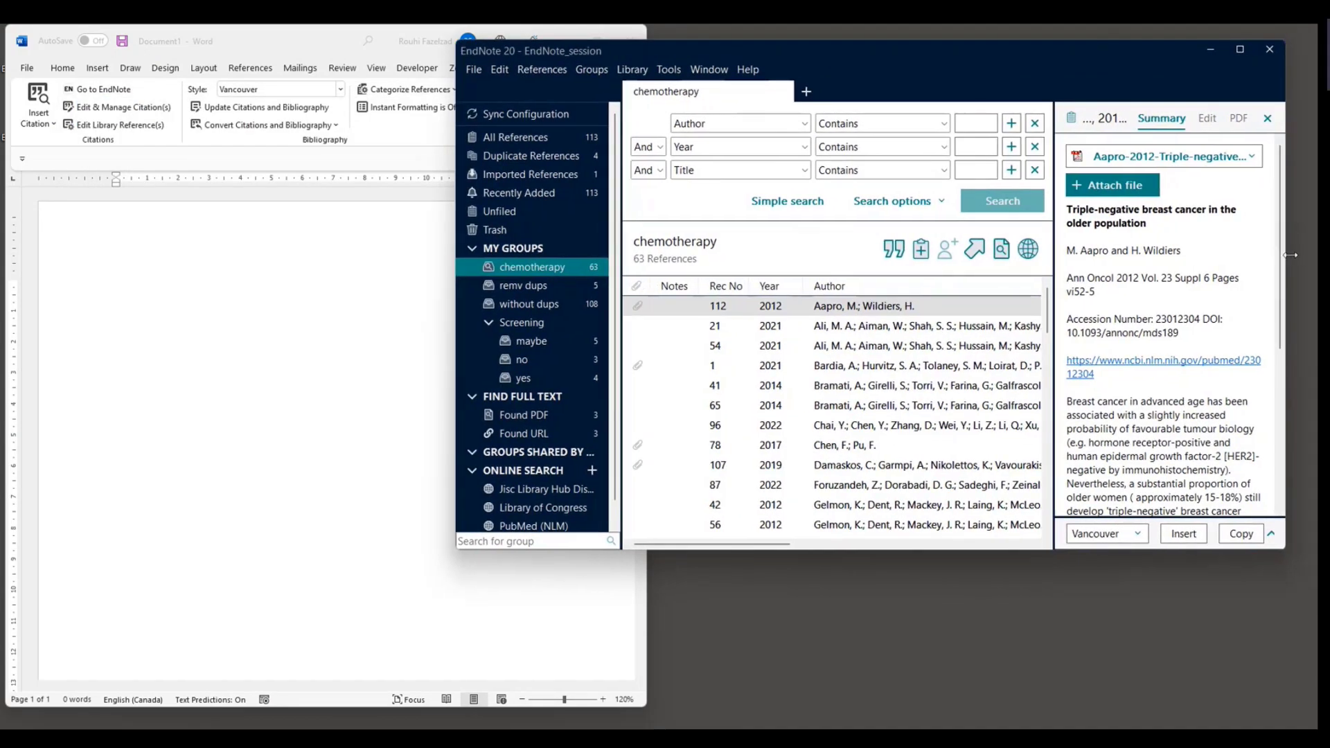
drag(1284, 258, 1119, 270)
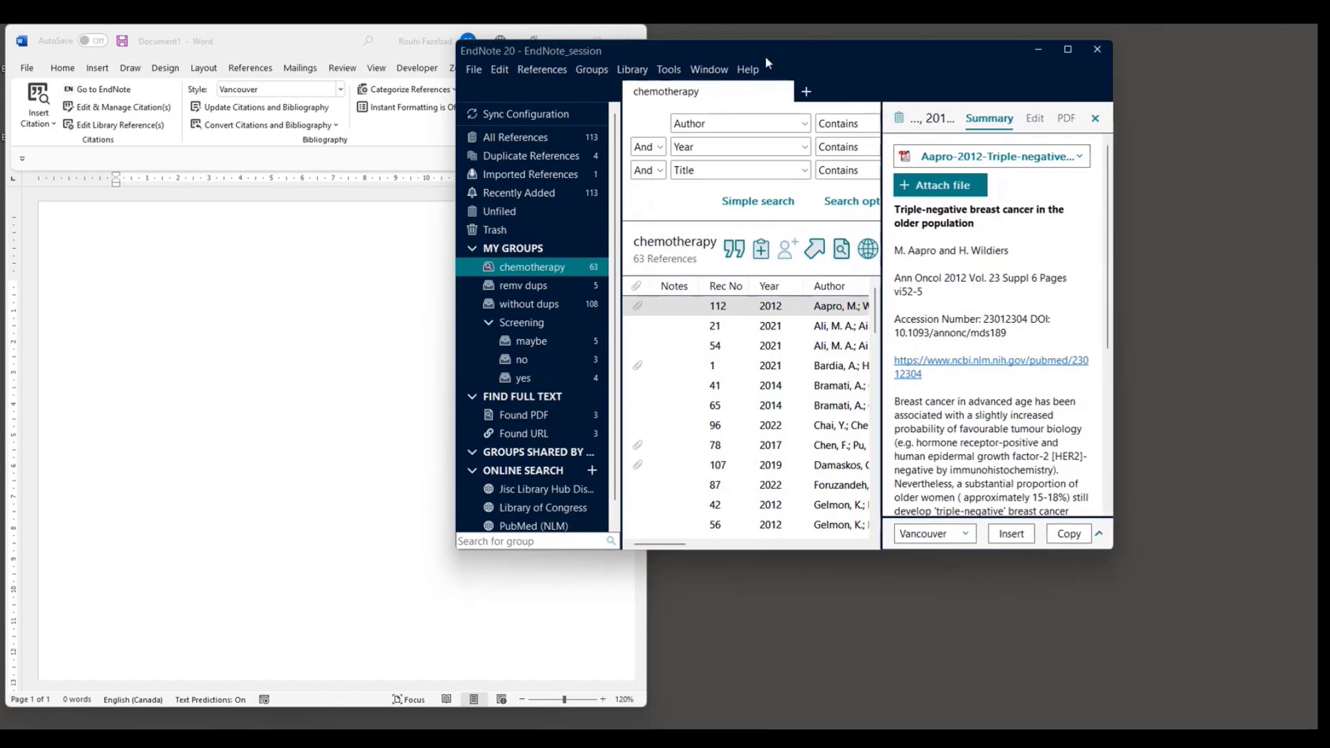
drag(767, 47, 959, 34)
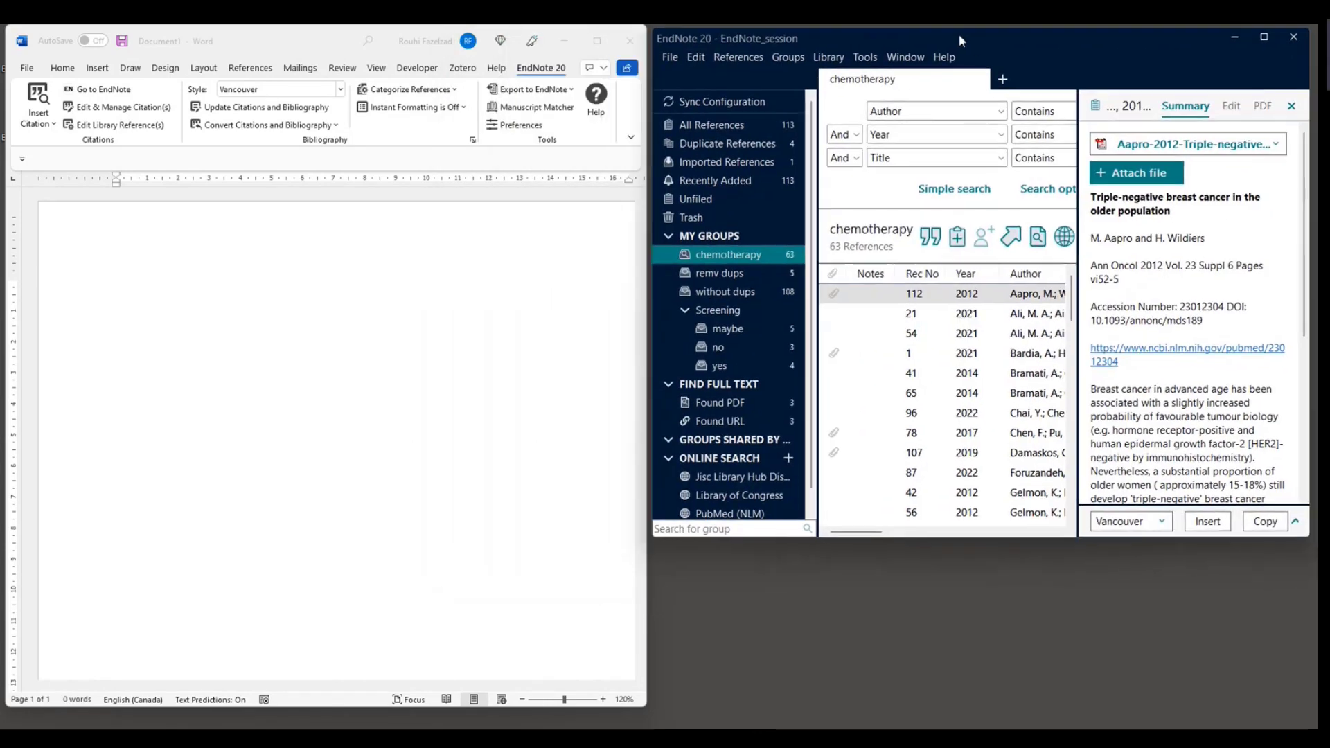
click(937, 534)
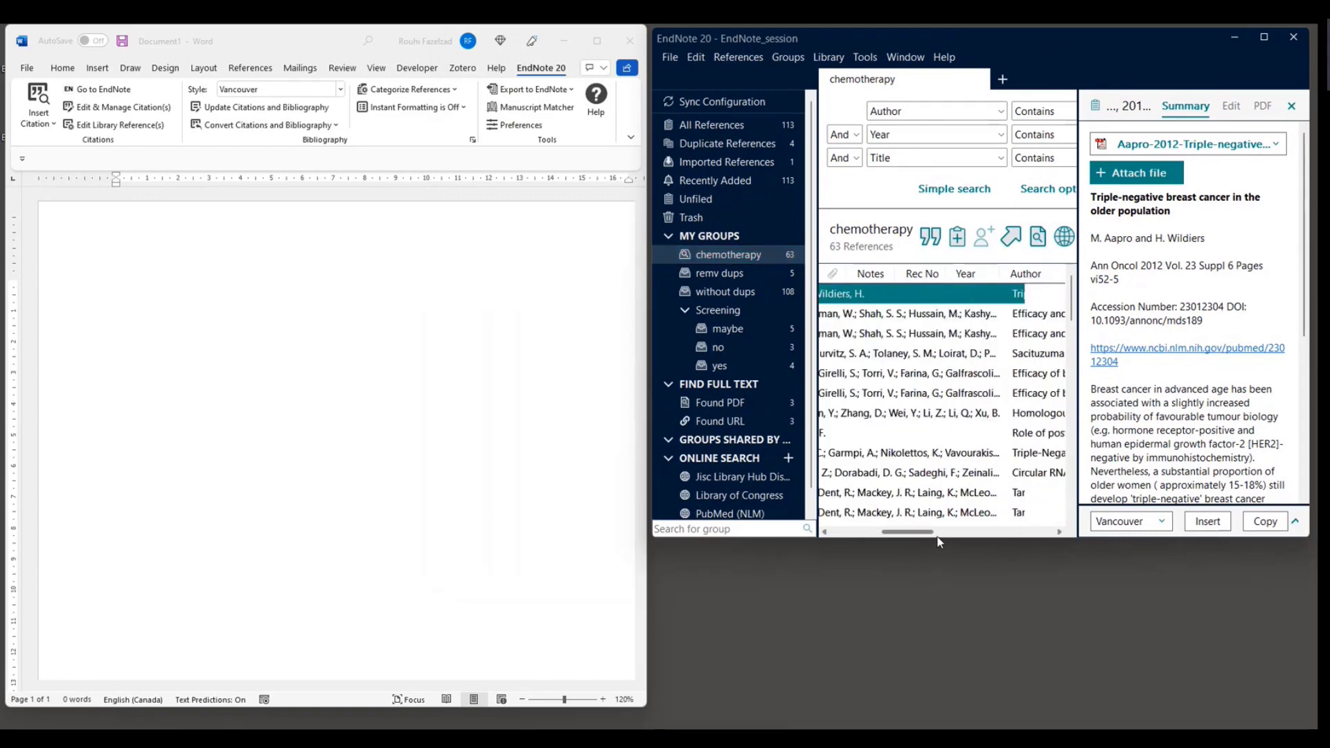
drag(938, 547, 950, 658)
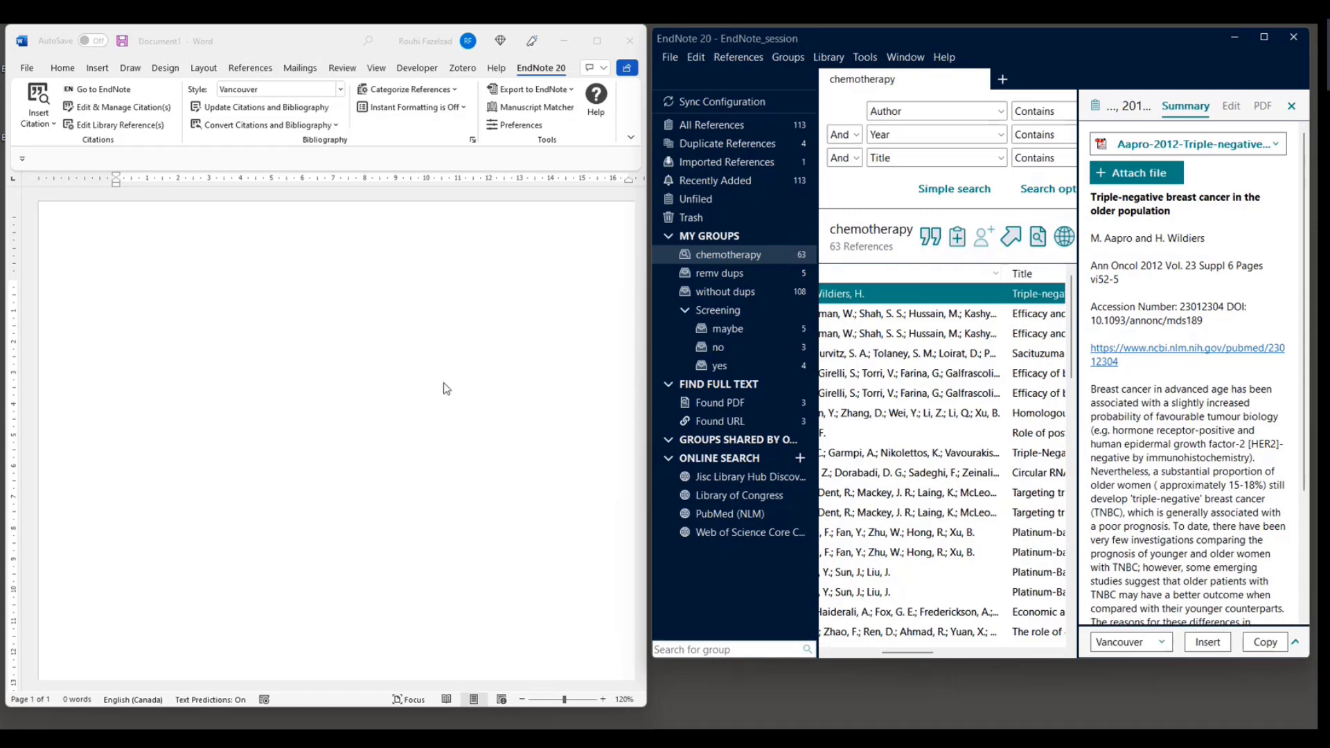
Write "Cite while you write" in the blank Word document.
click(323, 344)
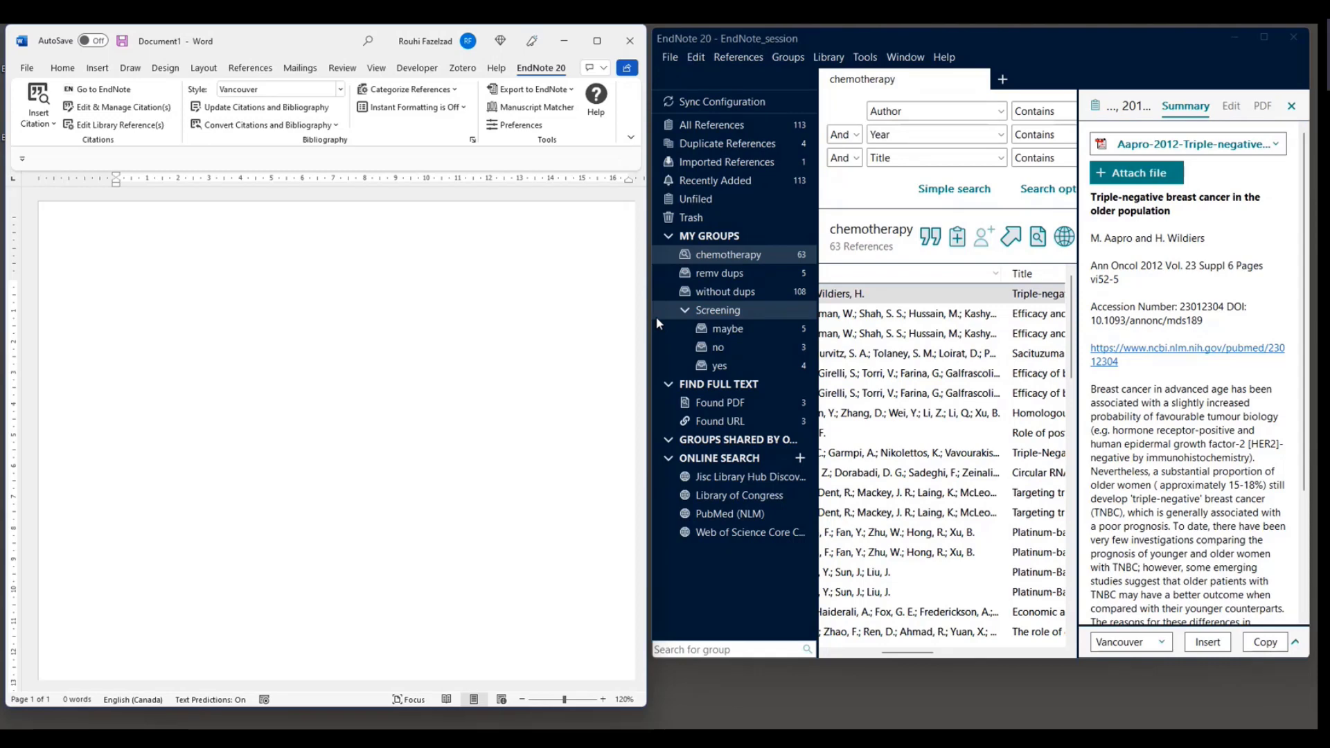
text(Cite w)
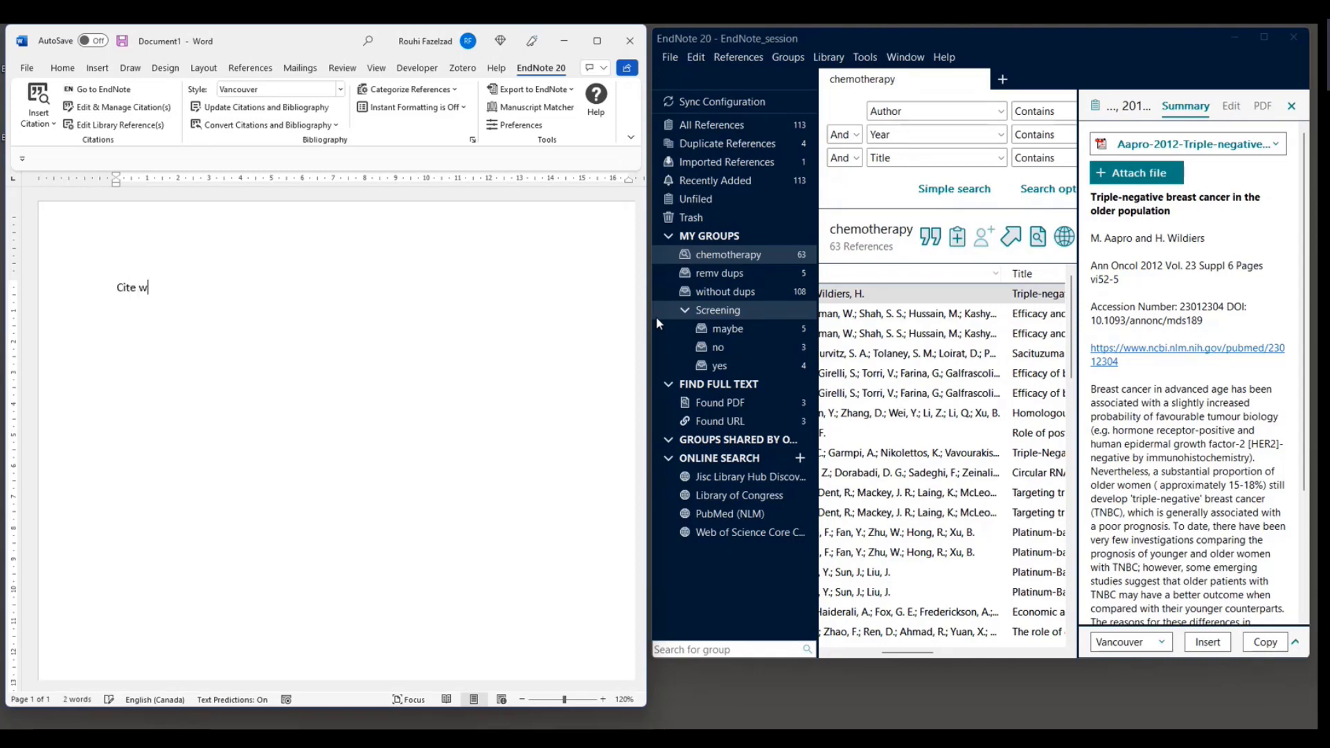
text(hile you write)
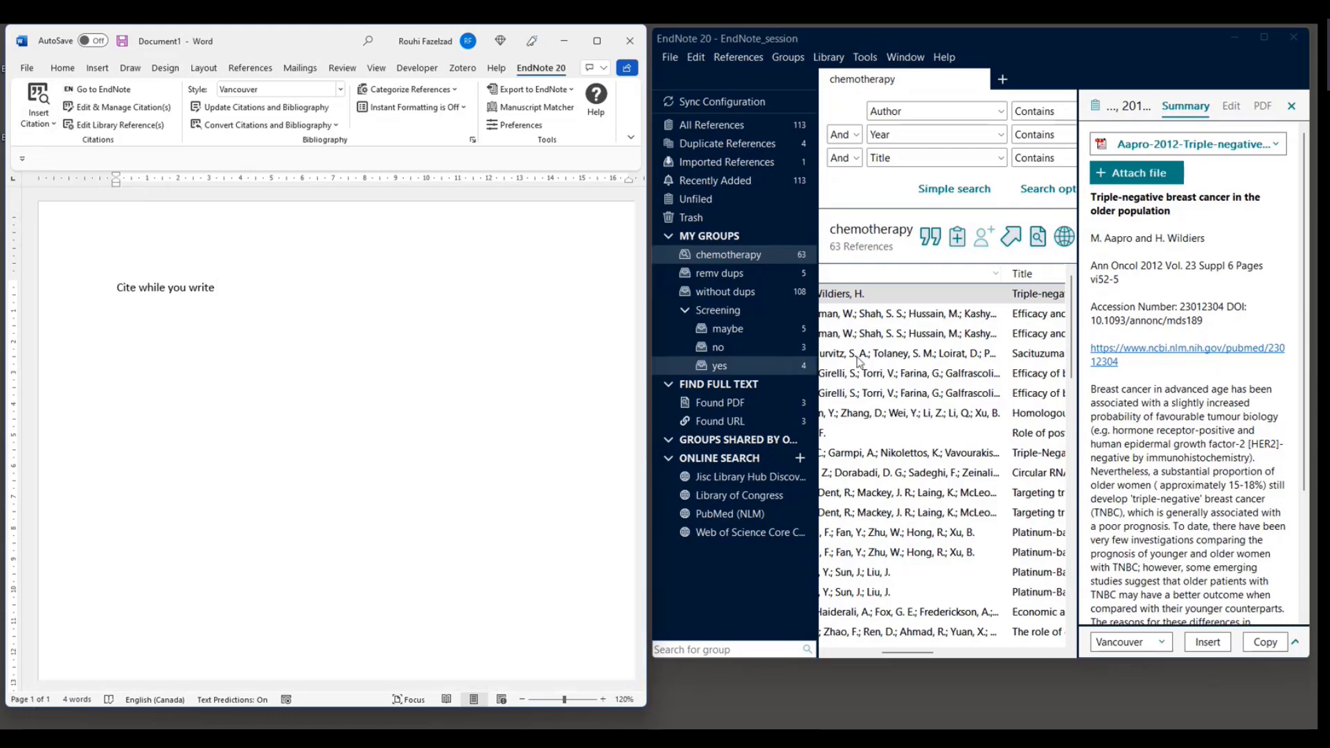
Find the 2021 article "Cancer-Specific Outcomes in the Elderly with Triple-Negative Breast Cancer" from within Word and insert its first match as a citation.
click(51, 128)
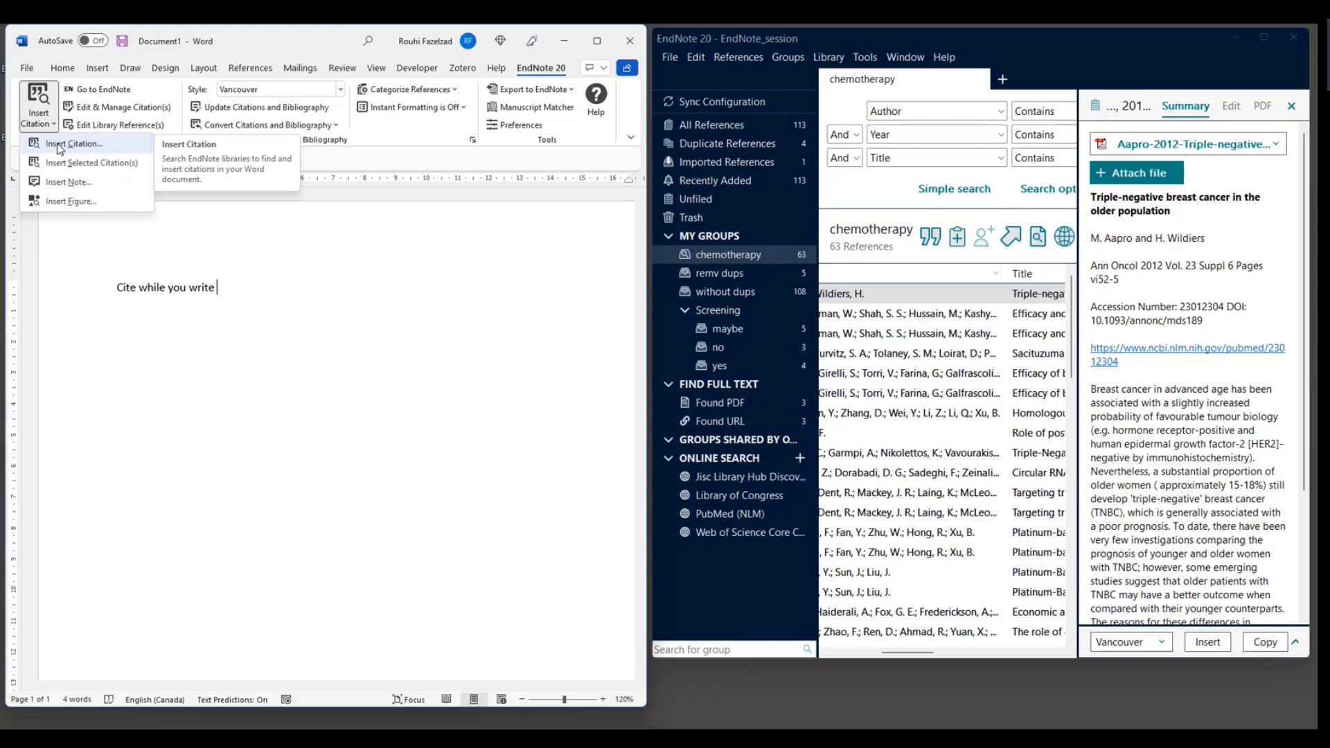
click(59, 147)
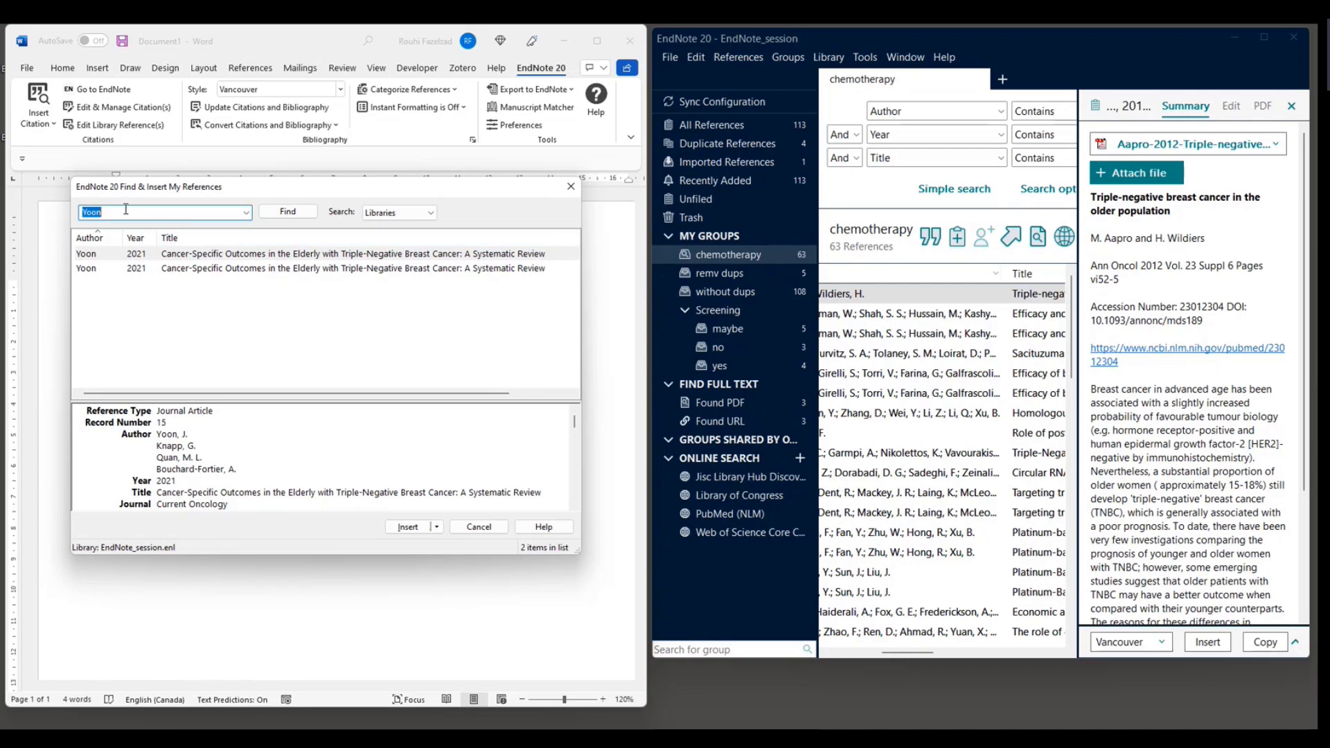
click(288, 218)
click(245, 257)
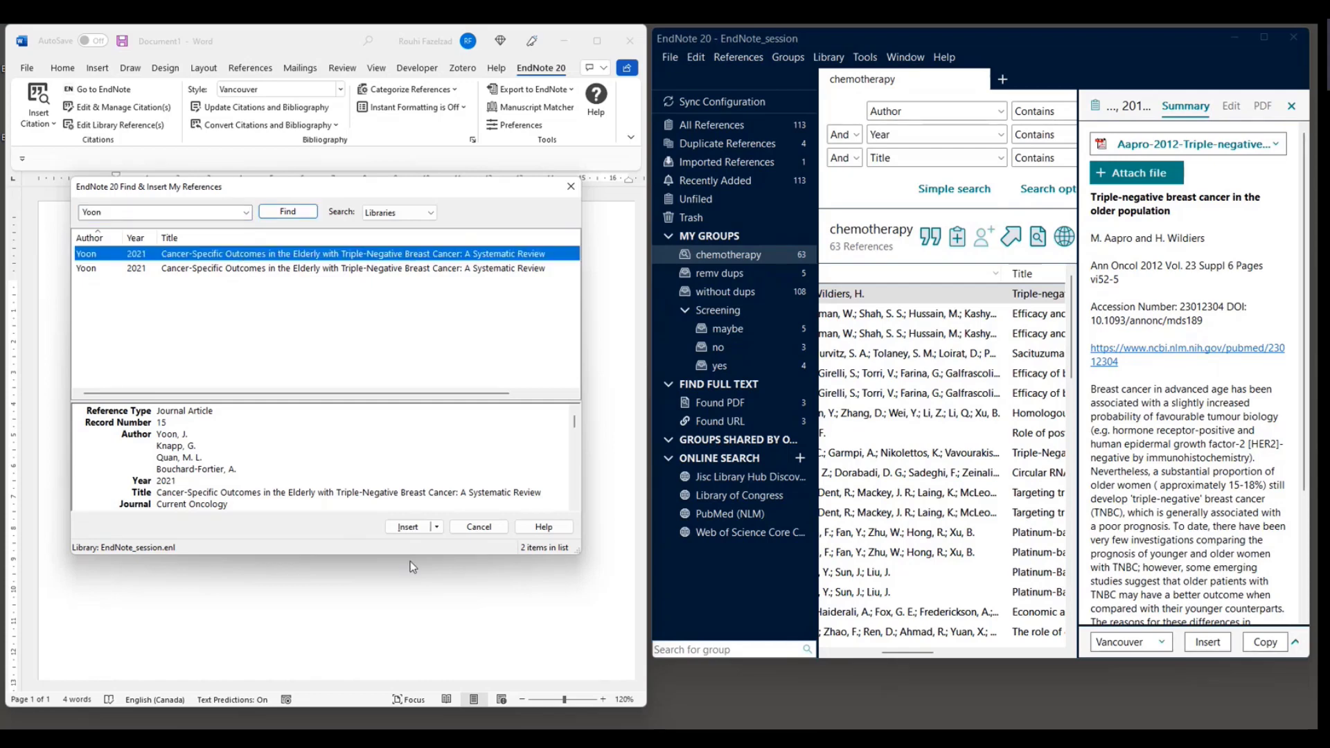
click(408, 526)
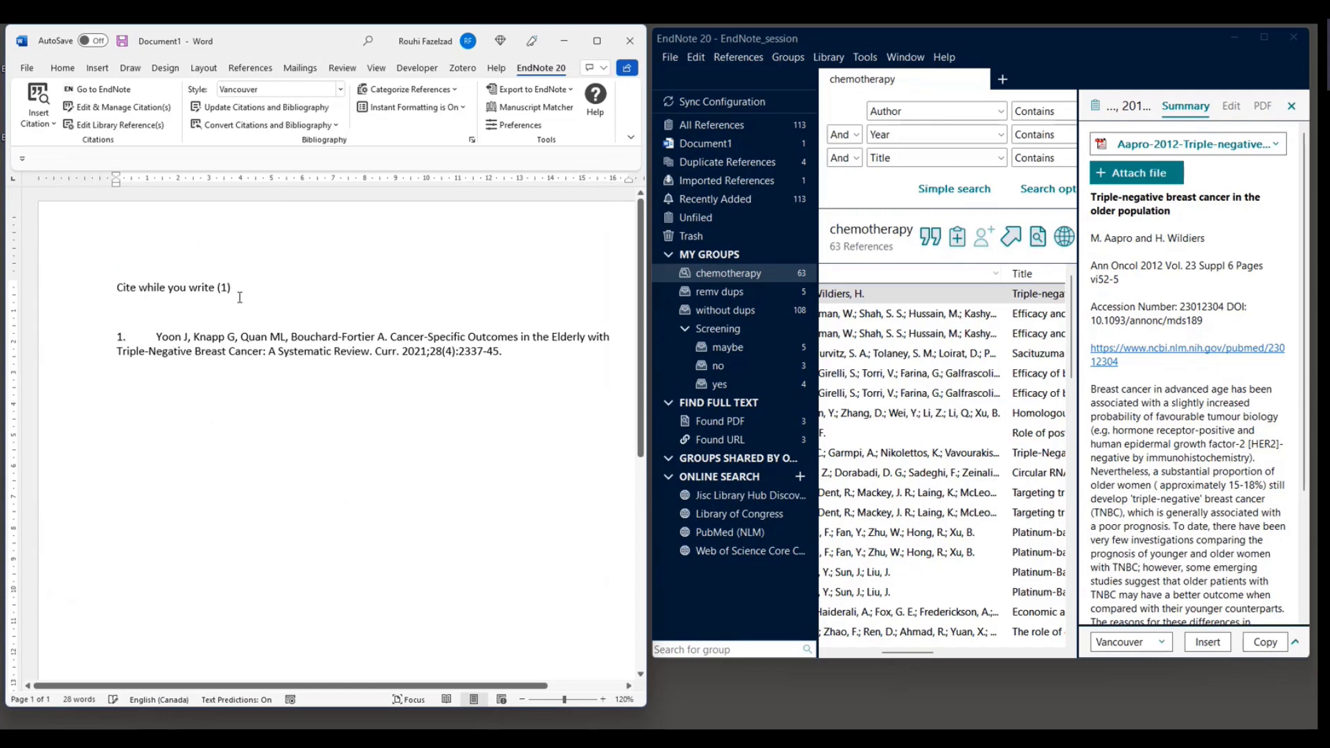
Add "next reference" after the citation and cite the chemotherapy group's 2021 pembrolizumab (Crit Rev Oncol Hematol), 2014 biological agents (Cancer Treatment Reviews) and 2019 targeted therapies articles together.
text(n)
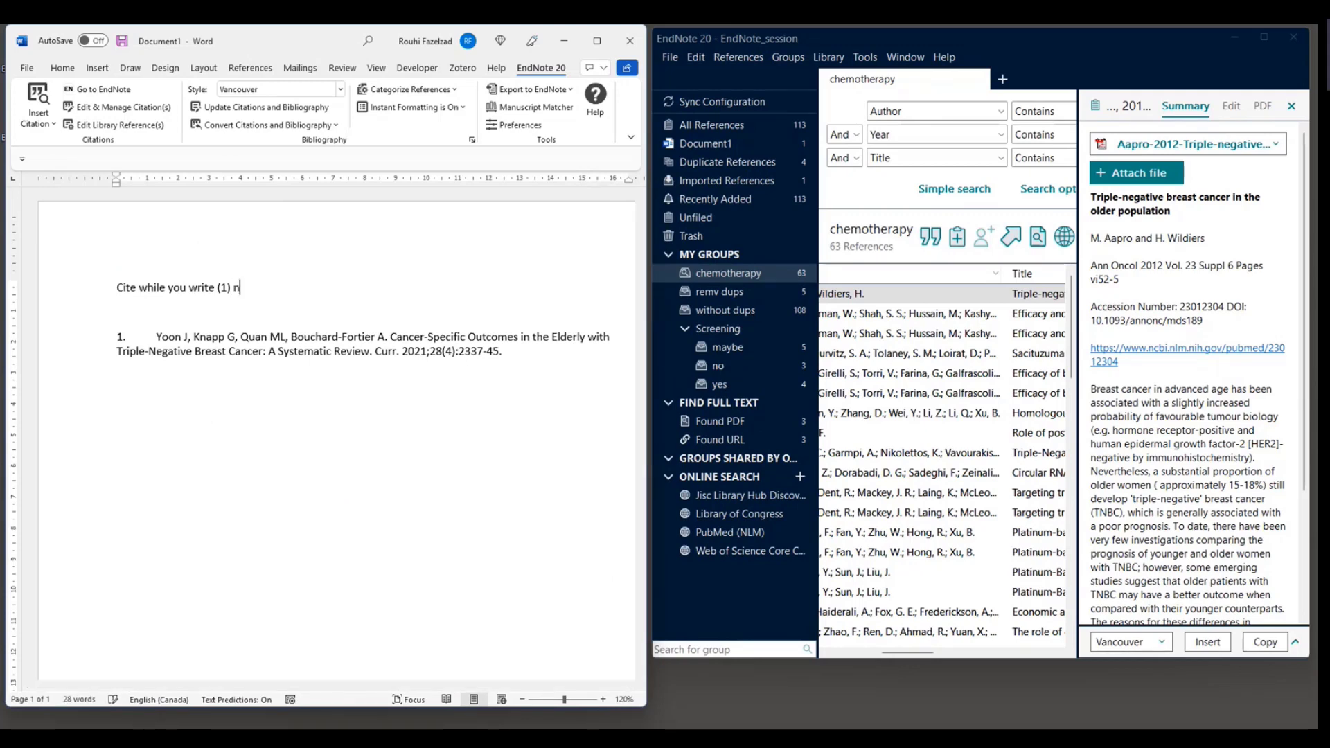
text(ext reference)
click(963, 337)
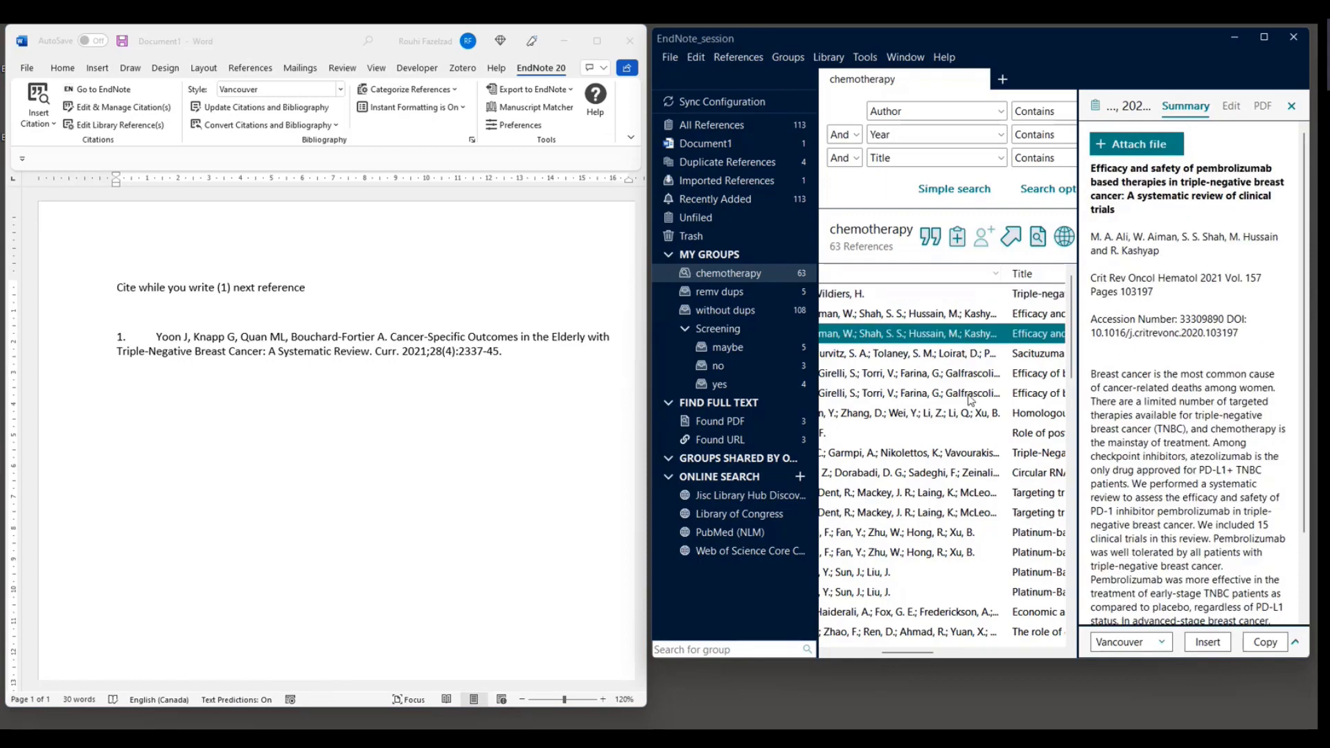
ctrl+click(956, 376)
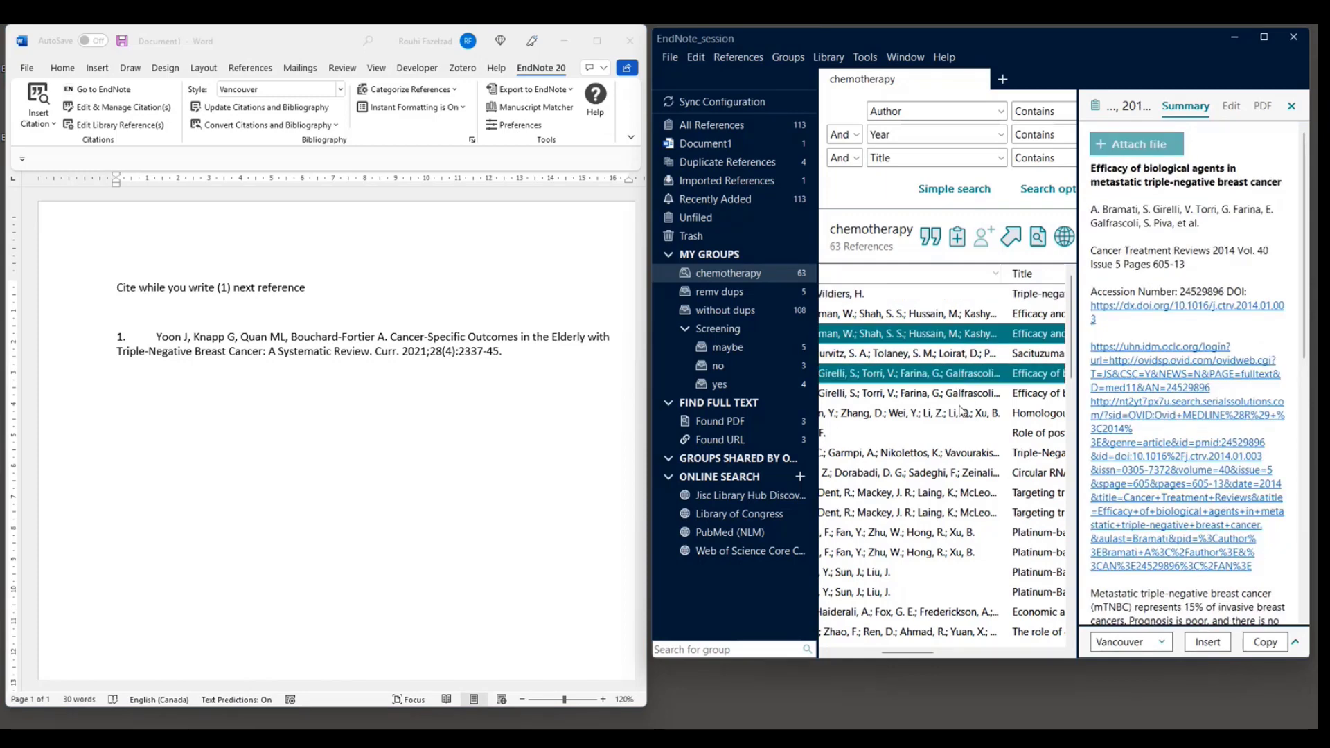
ctrl+click(956, 455)
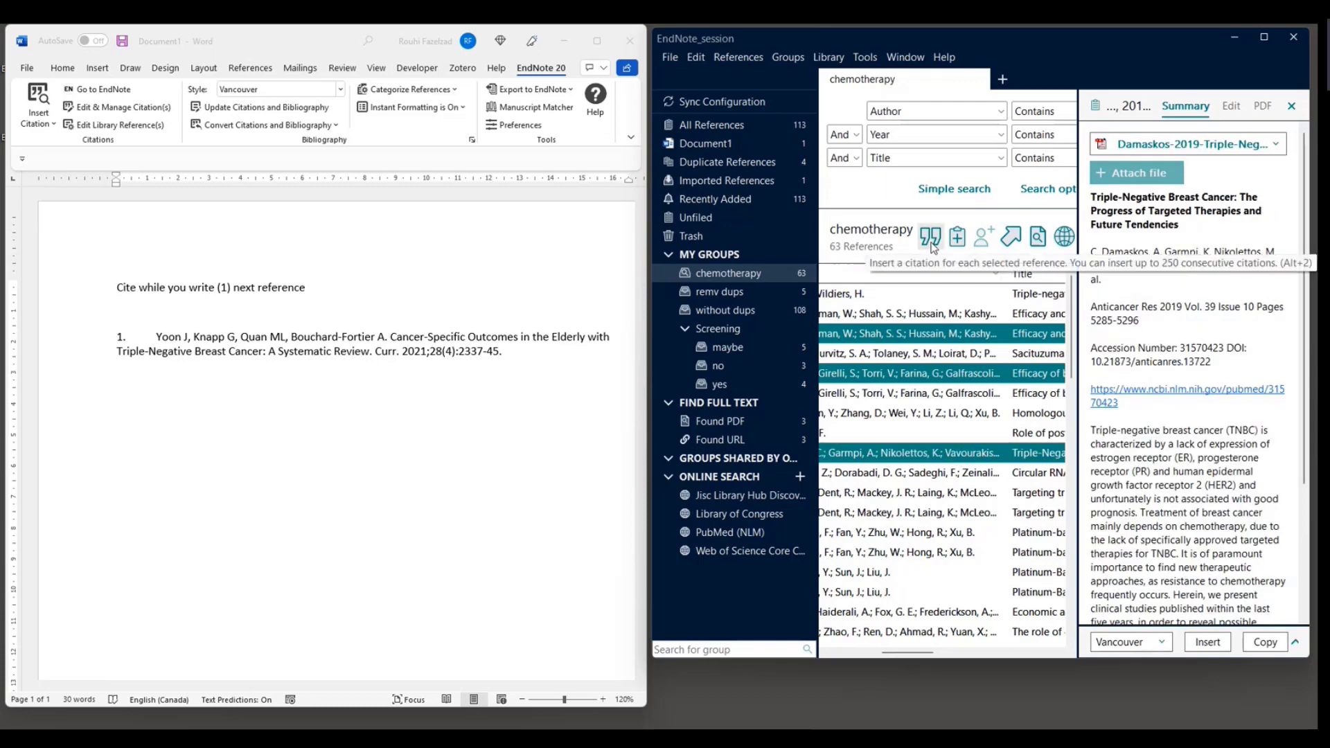
click(866, 58)
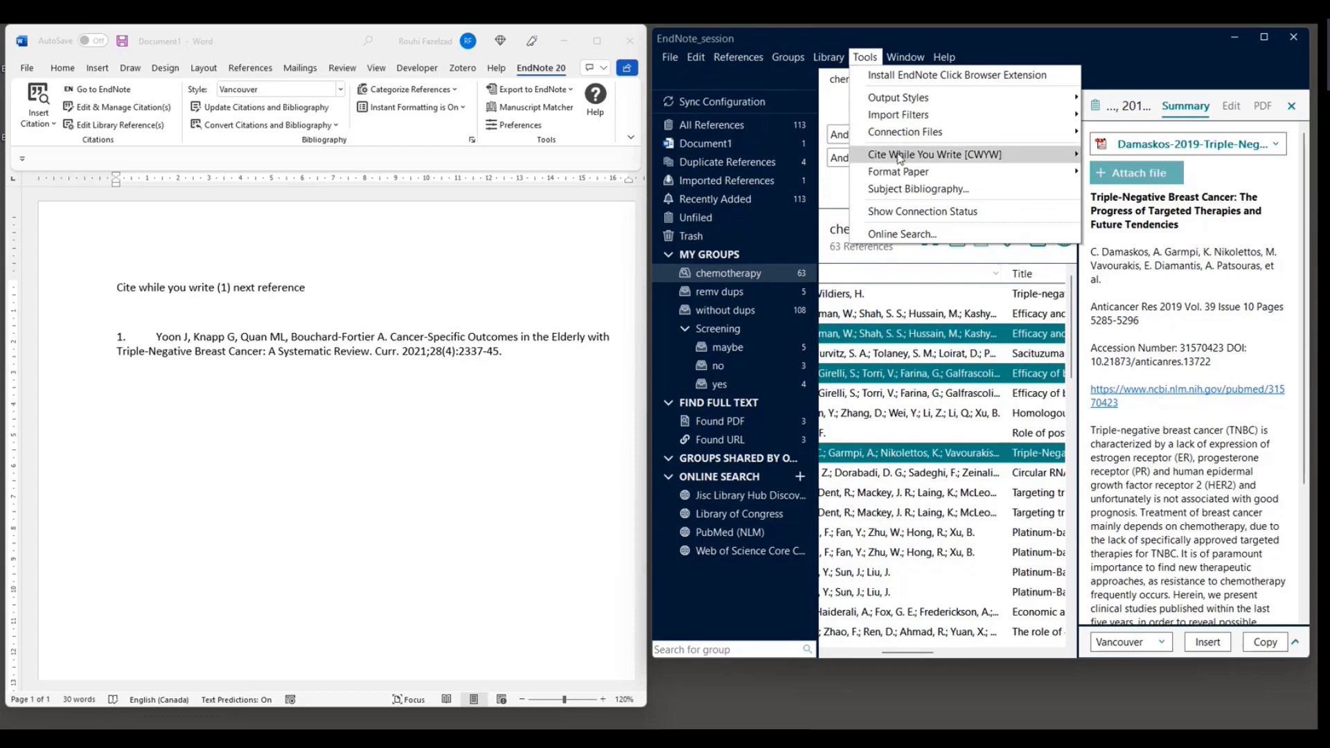
mouse_move(900, 158)
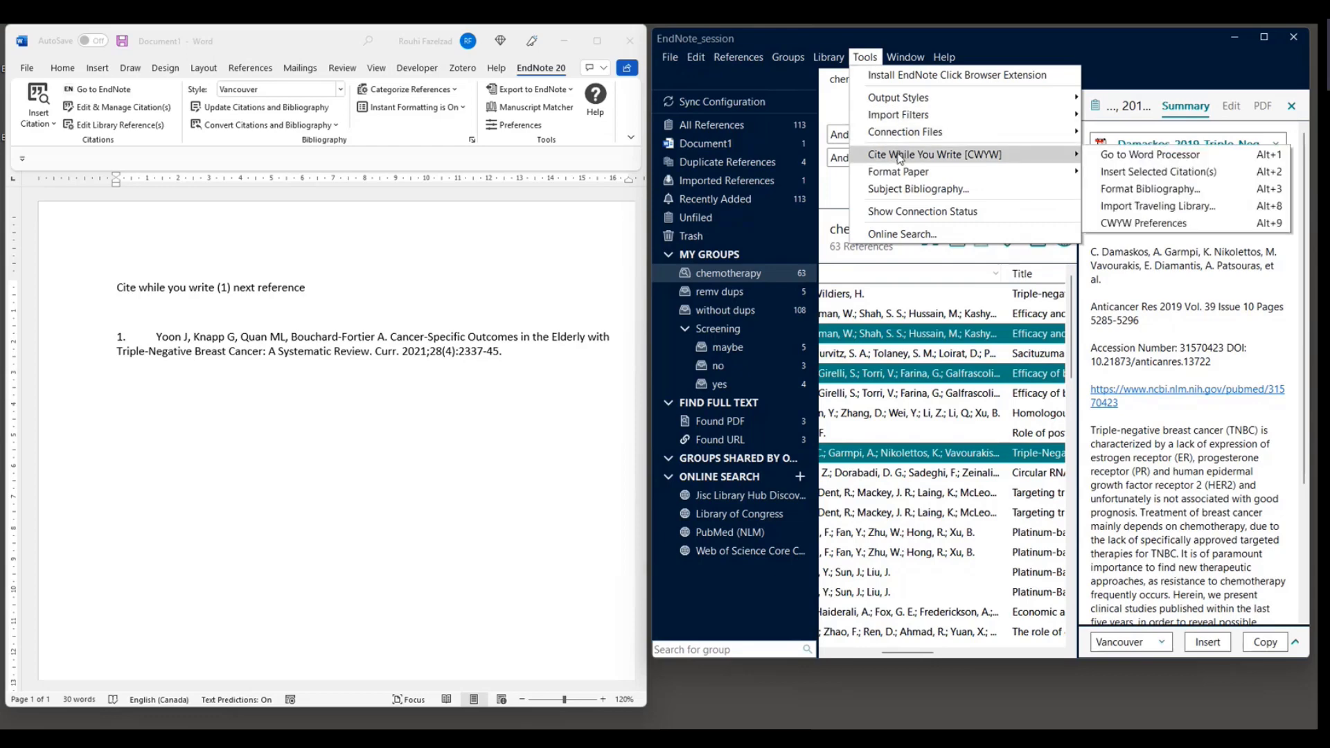
click(1141, 172)
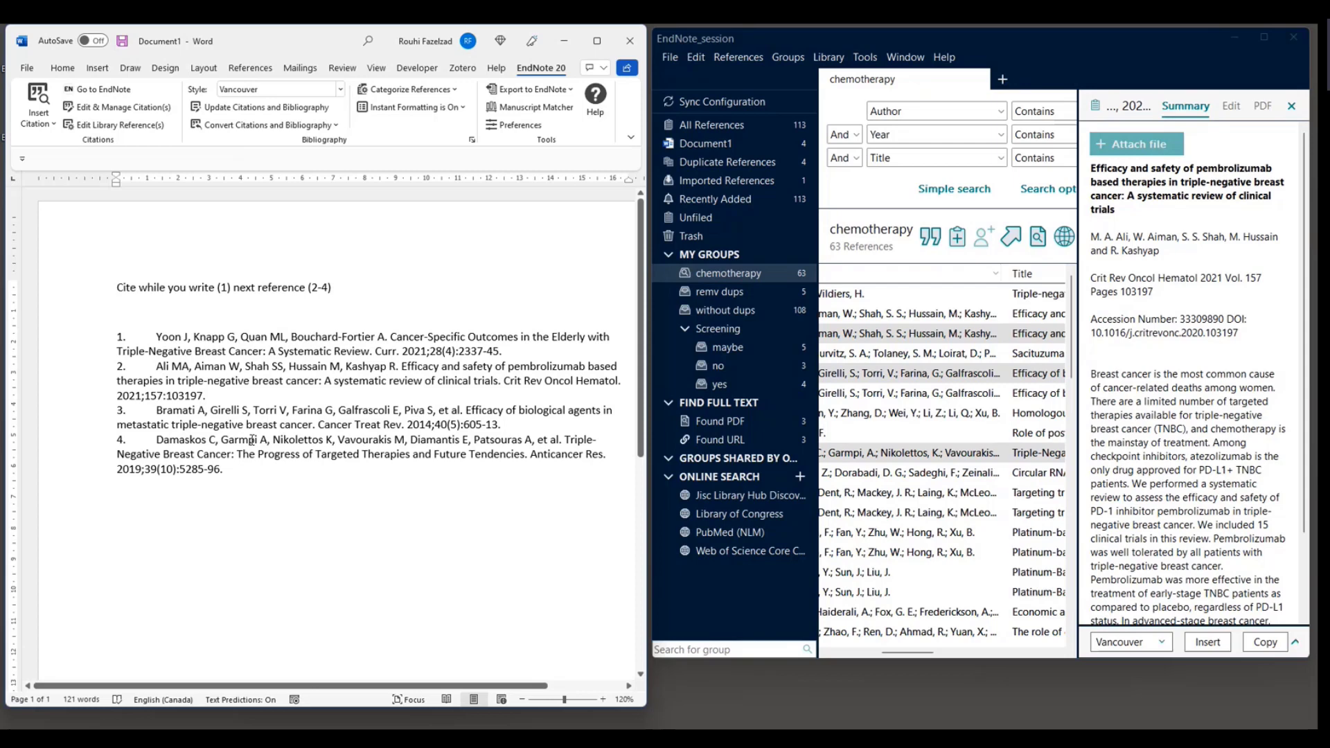
Remove the 2021 pembrolizumab reference (#54) from the grouped citation (2-4) through Edit & Manage Citations.
click(323, 288)
drag(309, 289, 332, 300)
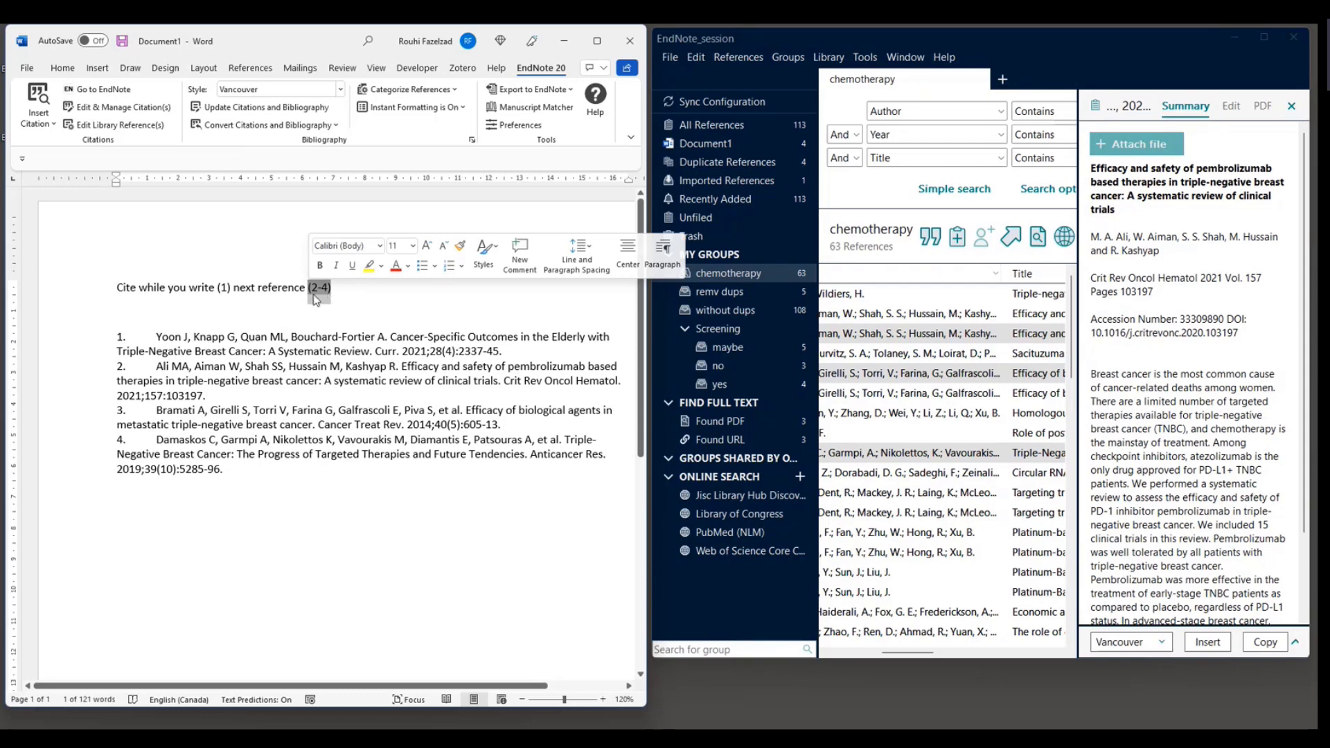
click(120, 113)
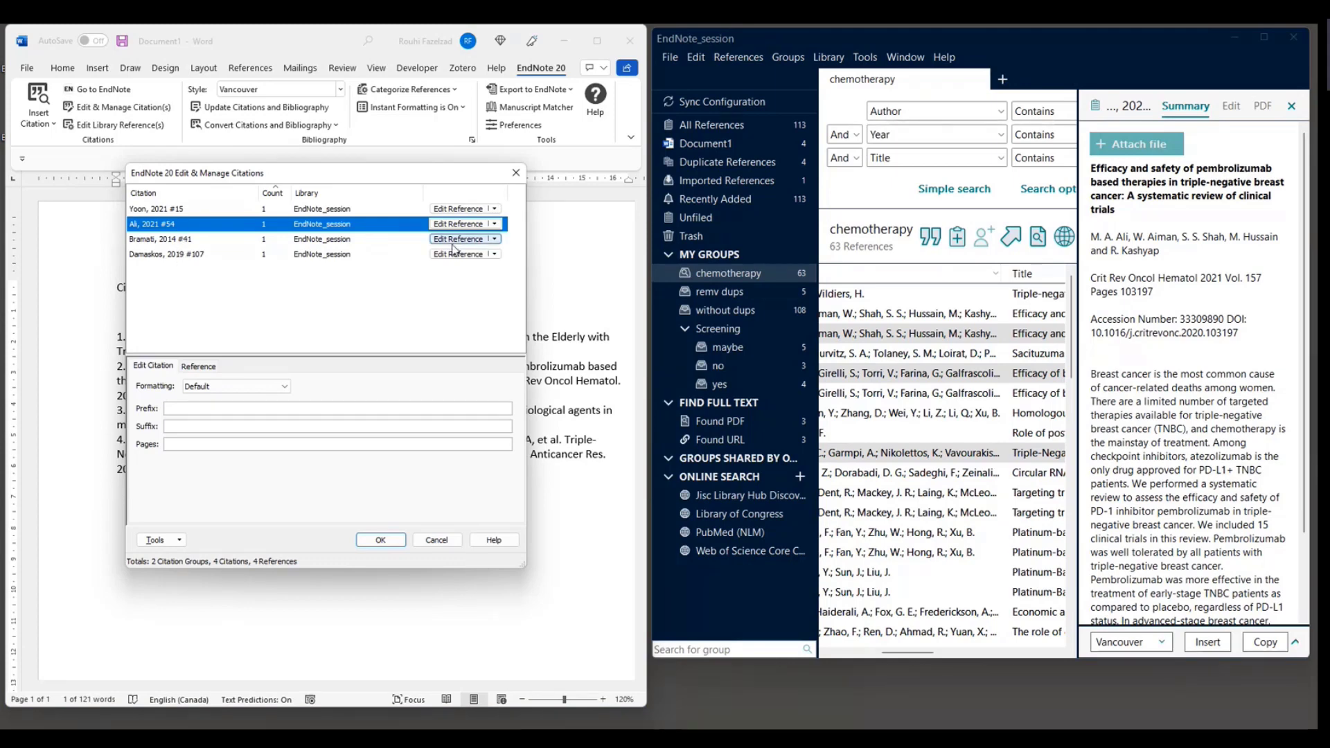
click(495, 224)
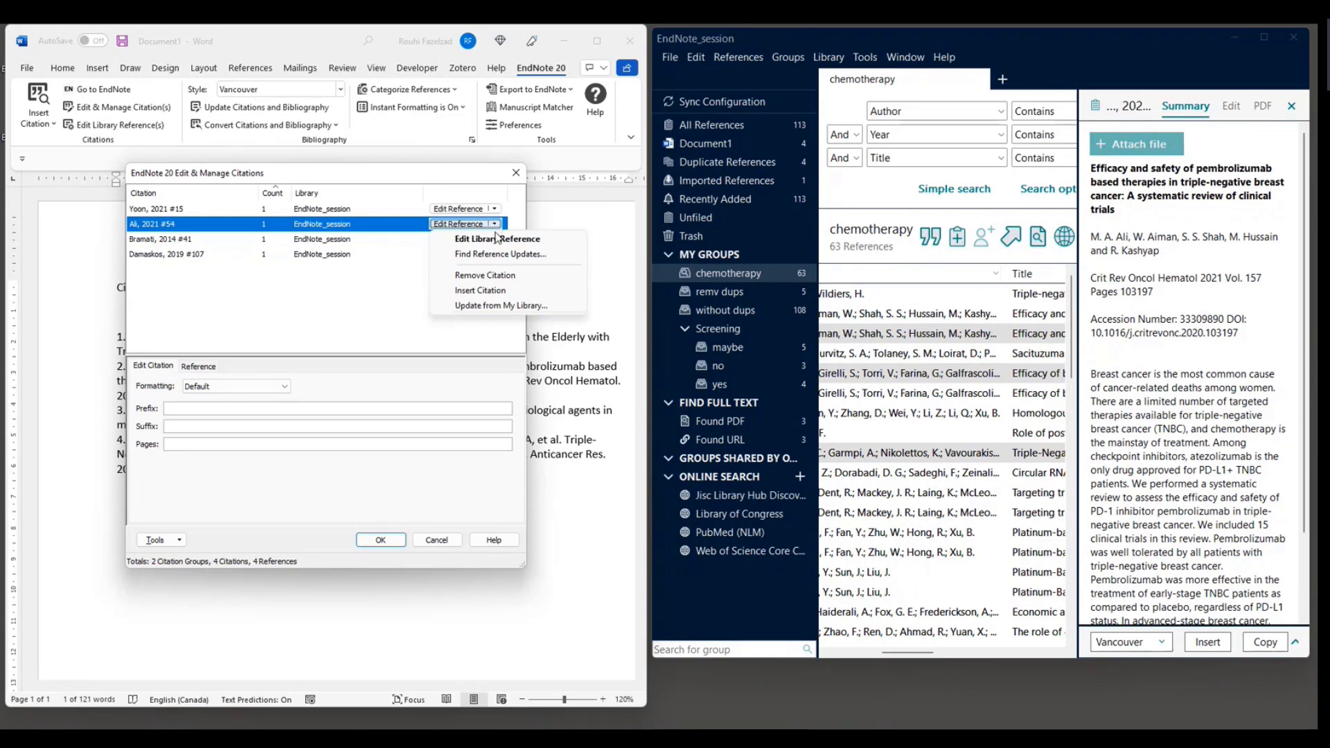
click(496, 276)
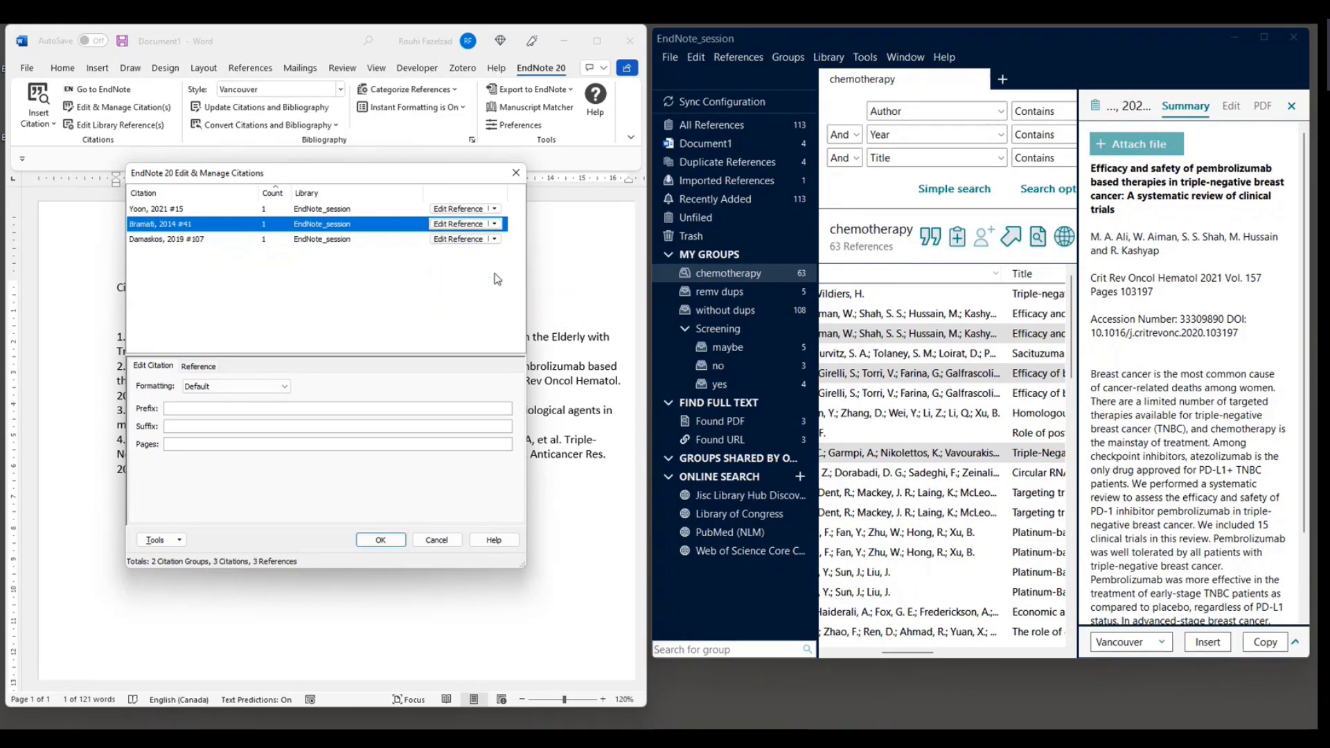
click(381, 540)
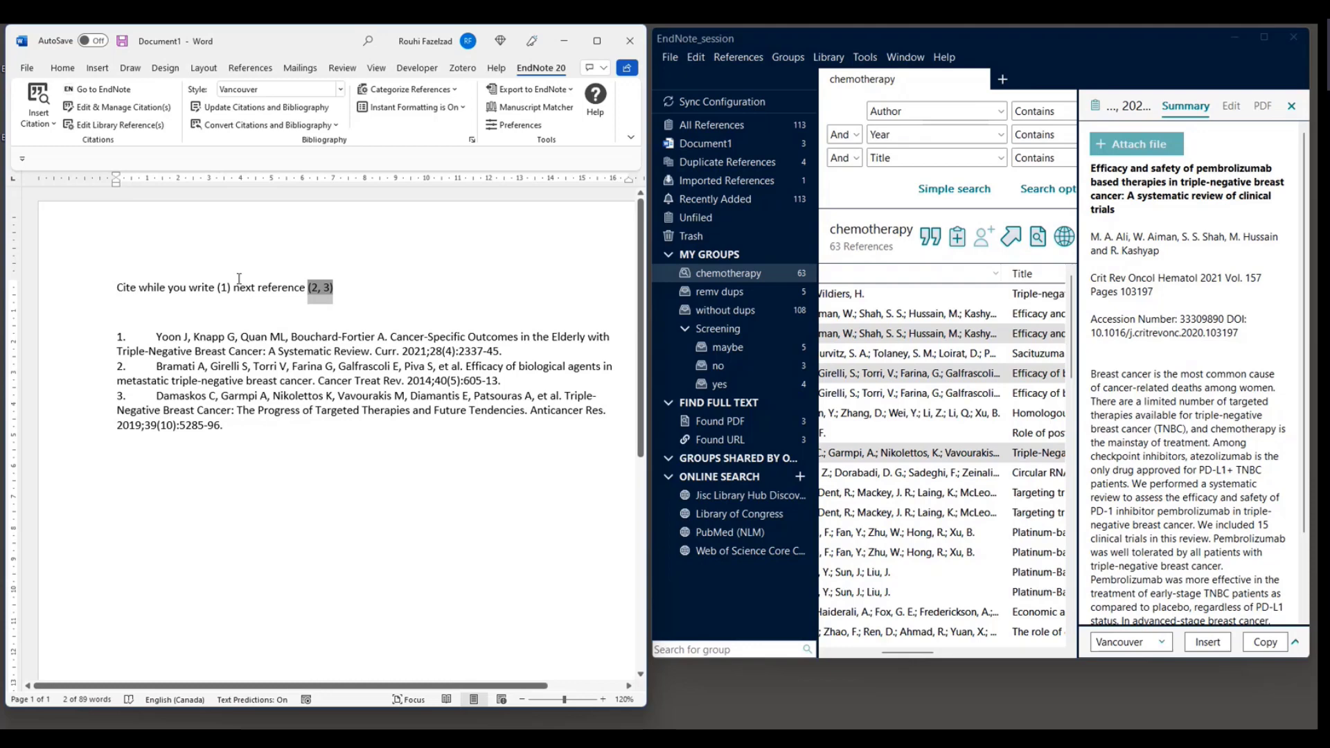
Change the Word document's citation and bibliography style to Adv Cancer Res.
click(251, 306)
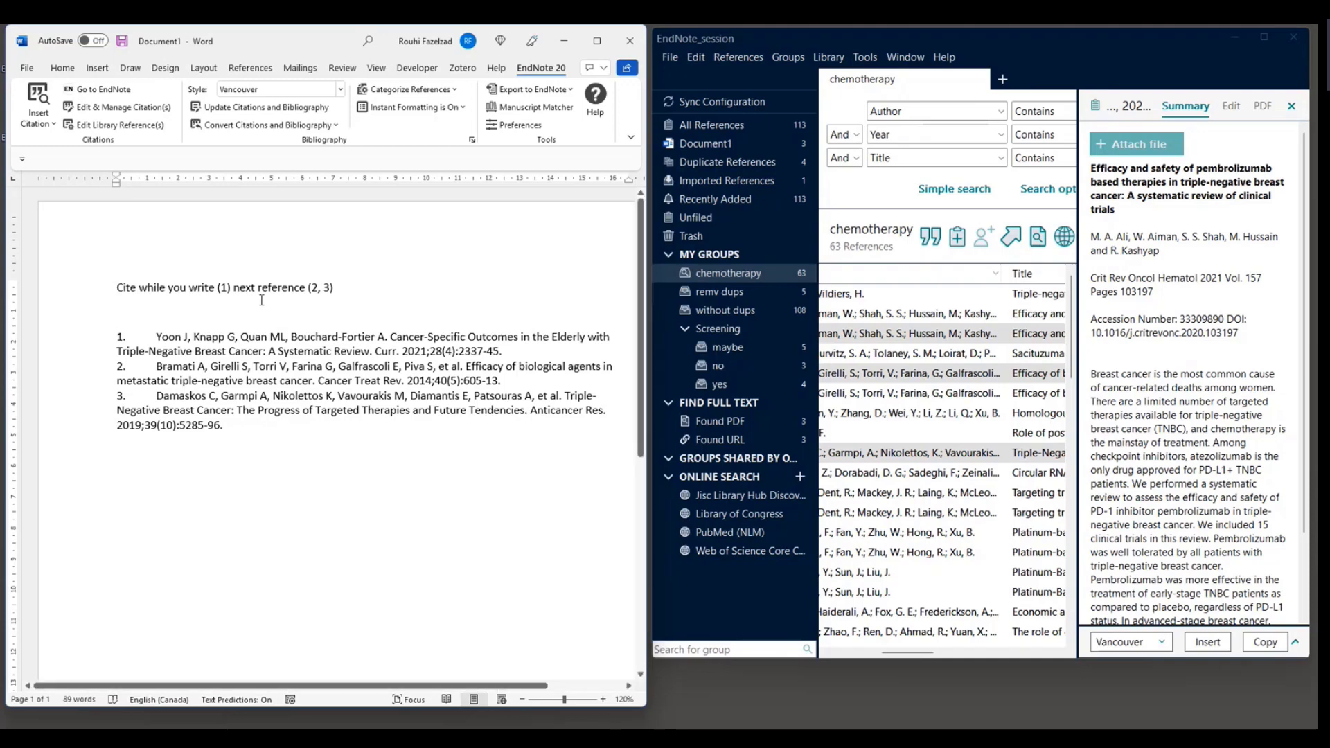
click(340, 92)
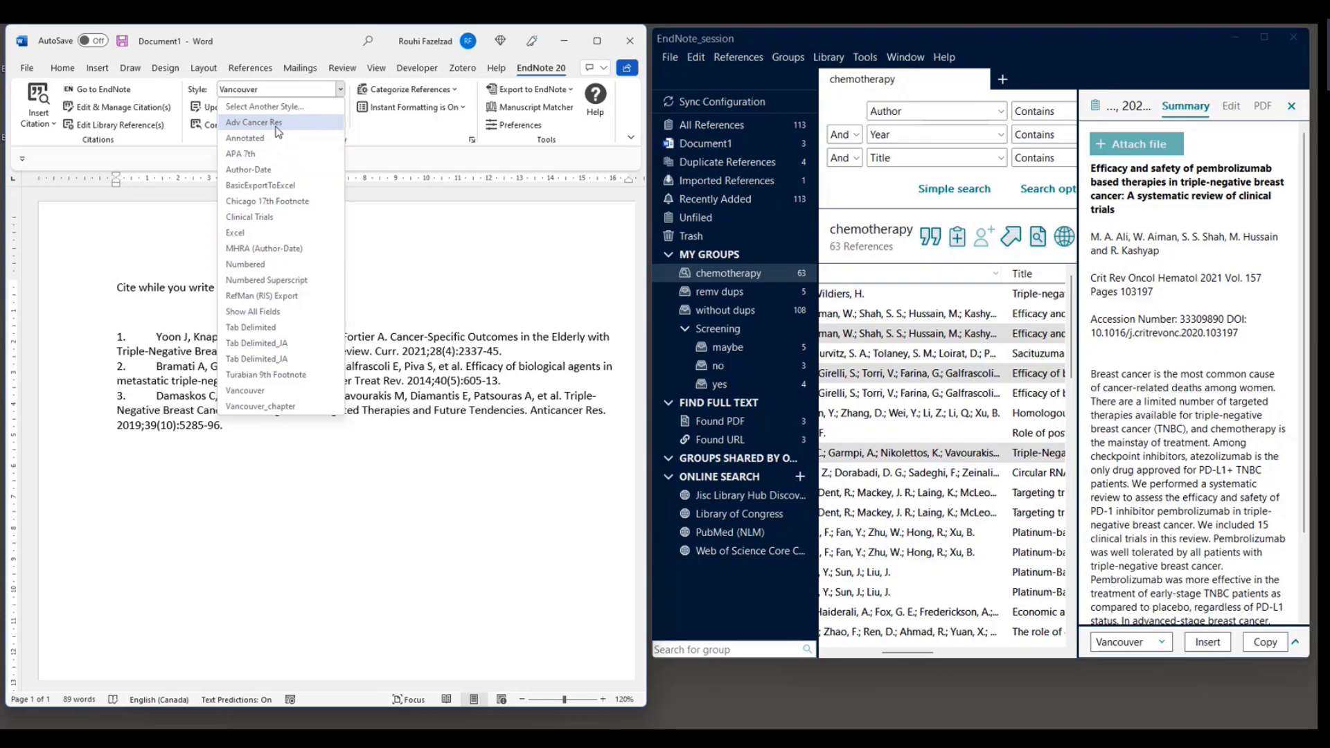
click(276, 126)
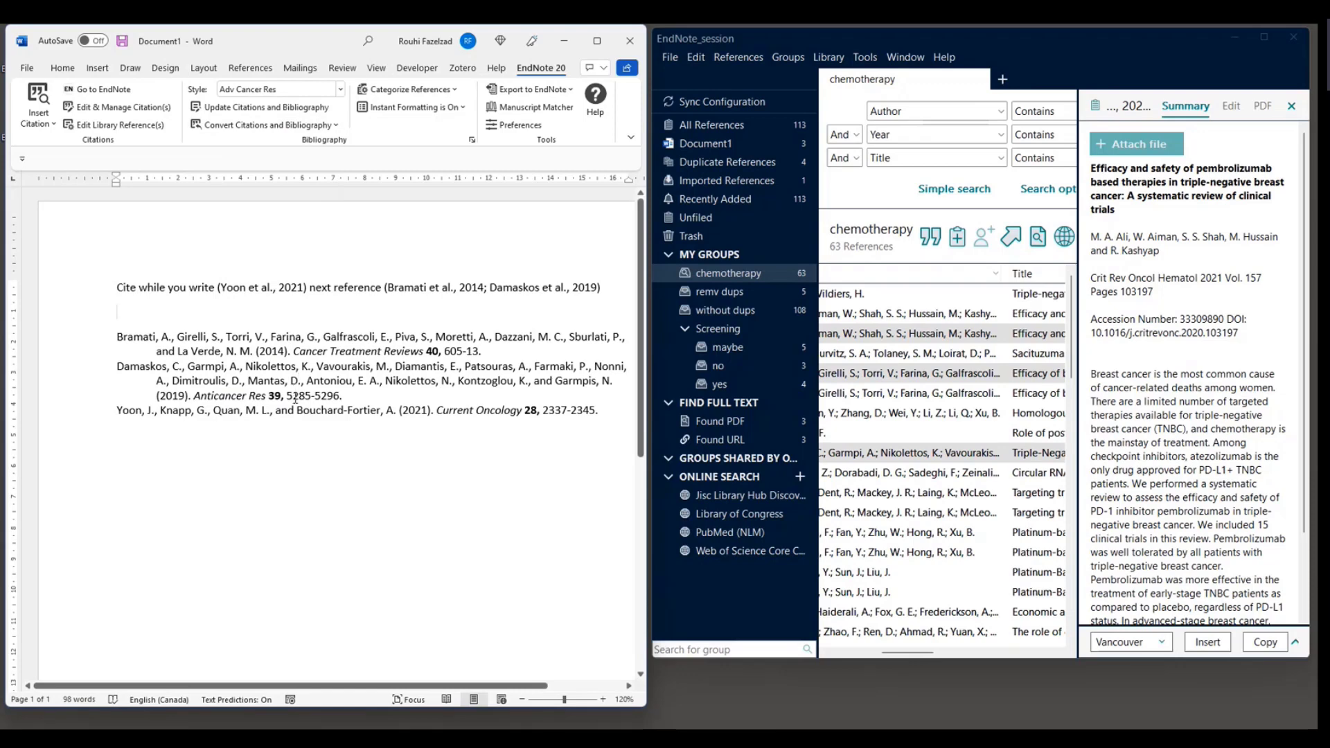
Browse the full list of installed EndNote styles and leave it without choosing another style.
click(341, 91)
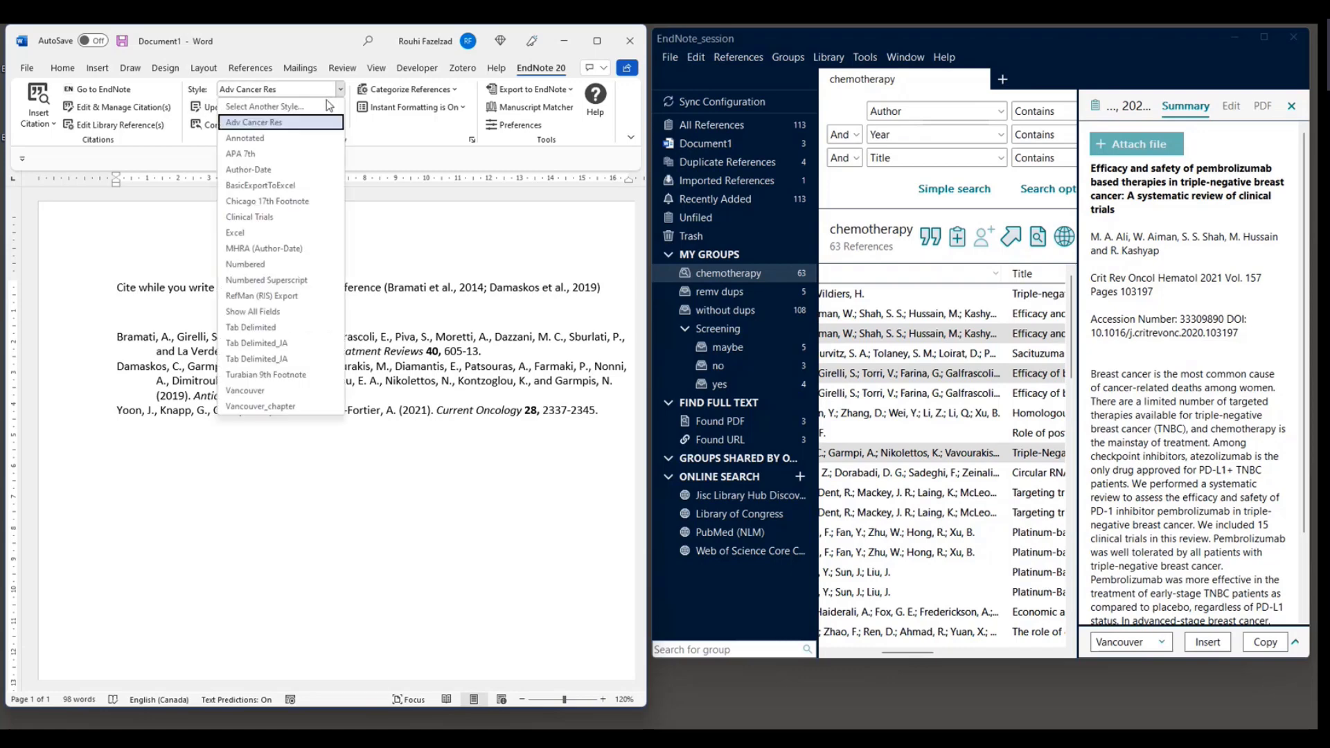
click(253, 111)
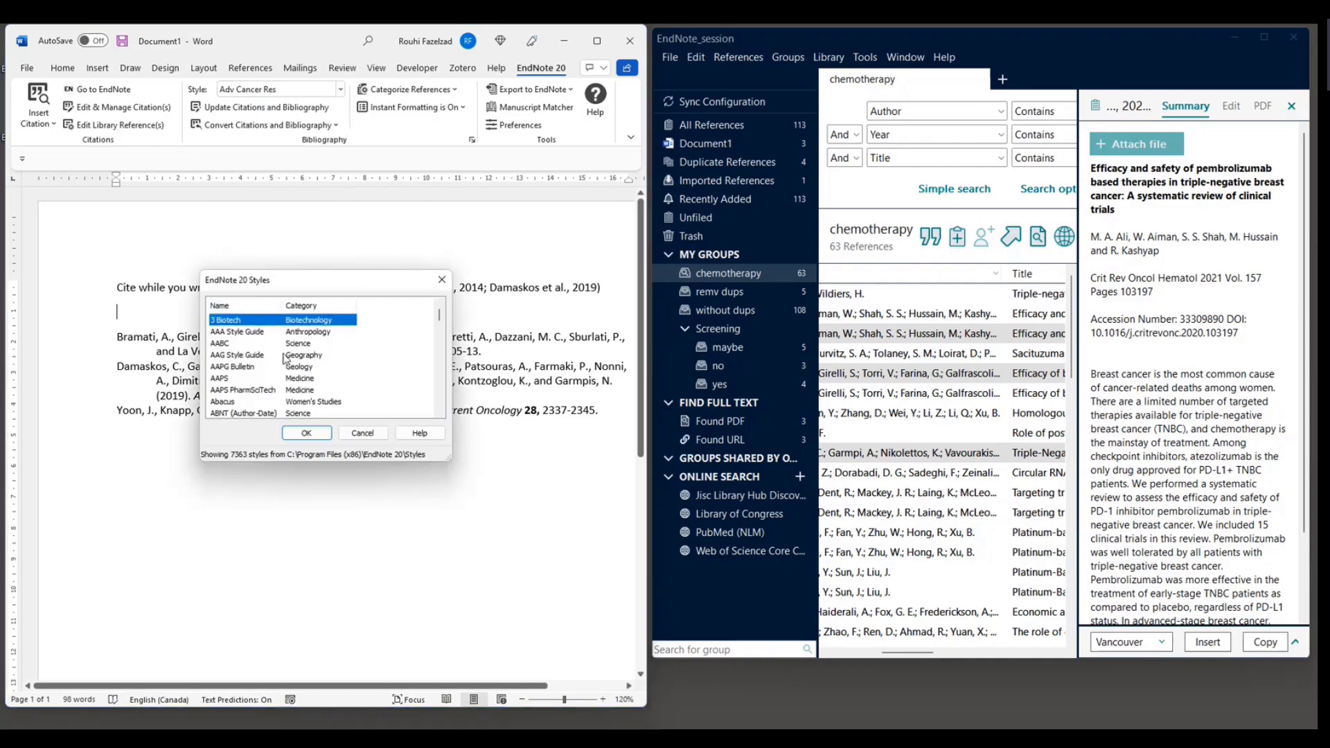
scroll(284, 346, down, 2)
scroll(284, 346, down, 3)
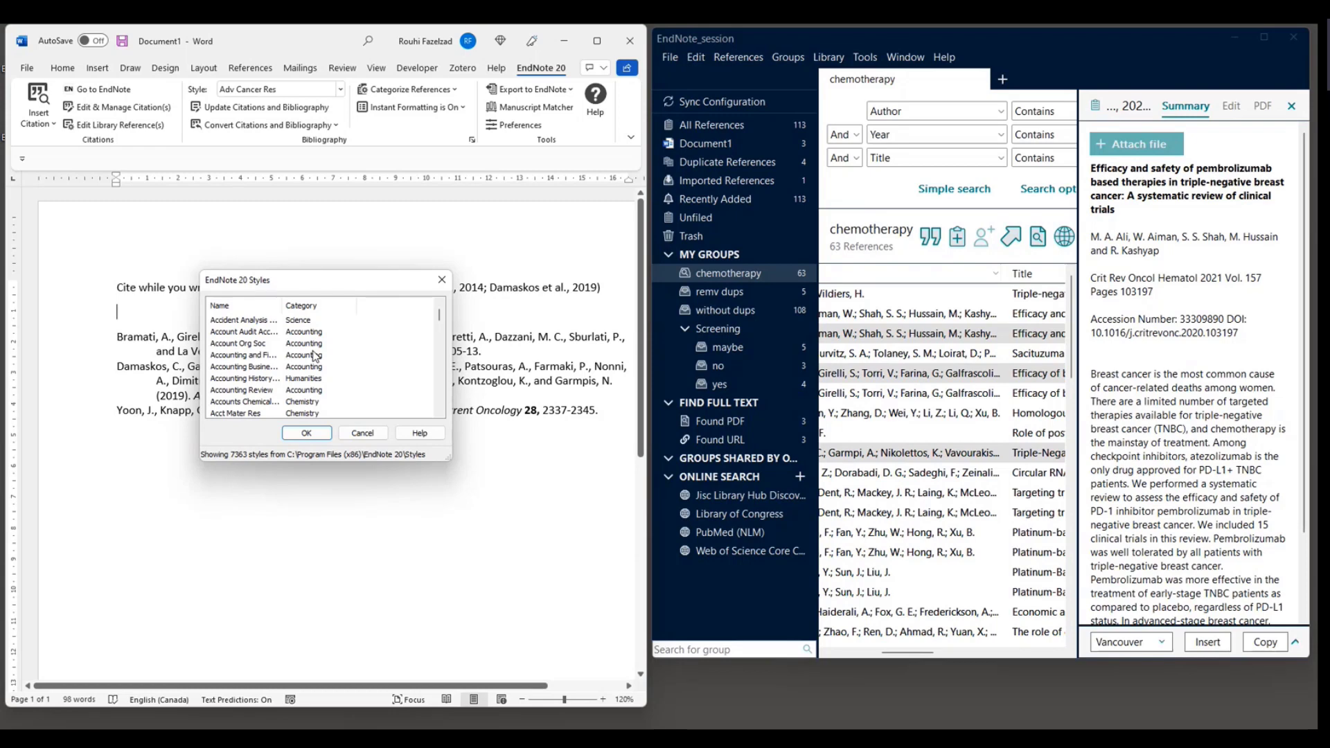
click(441, 281)
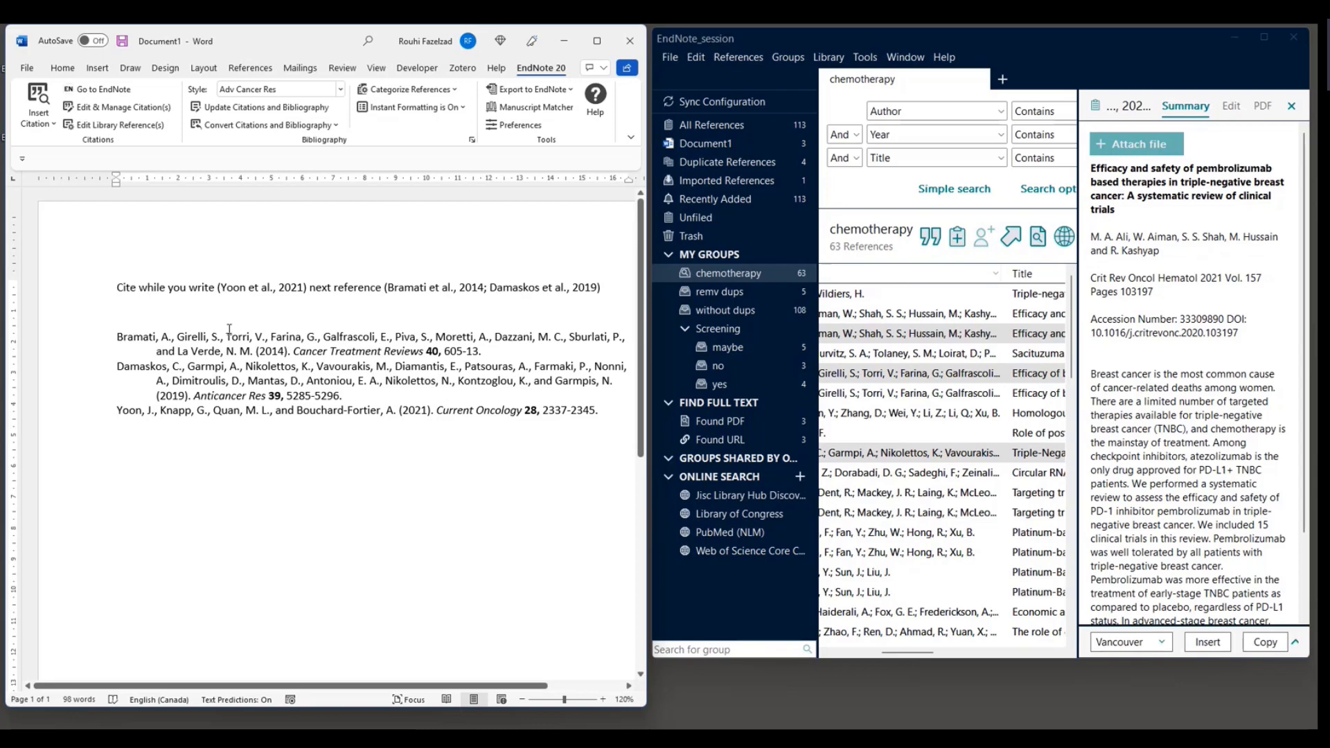
click(118, 287)
click(256, 127)
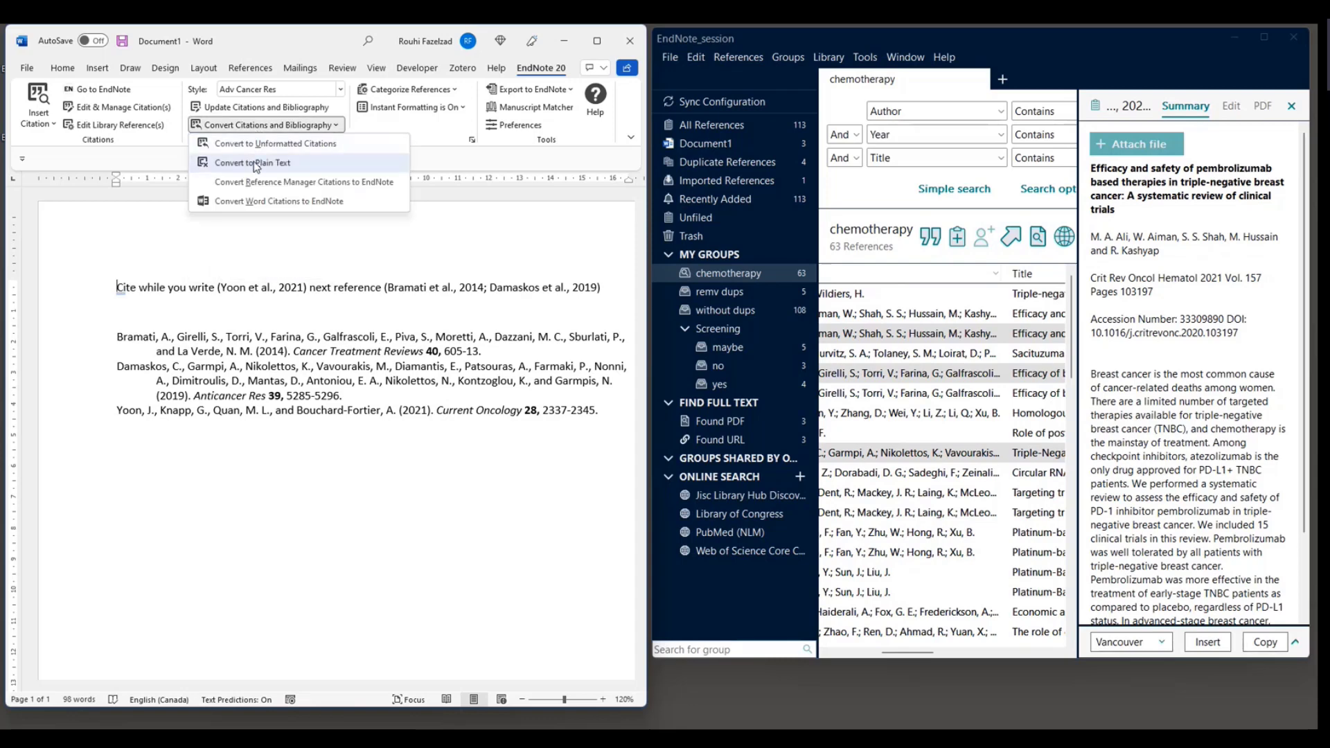
click(254, 165)
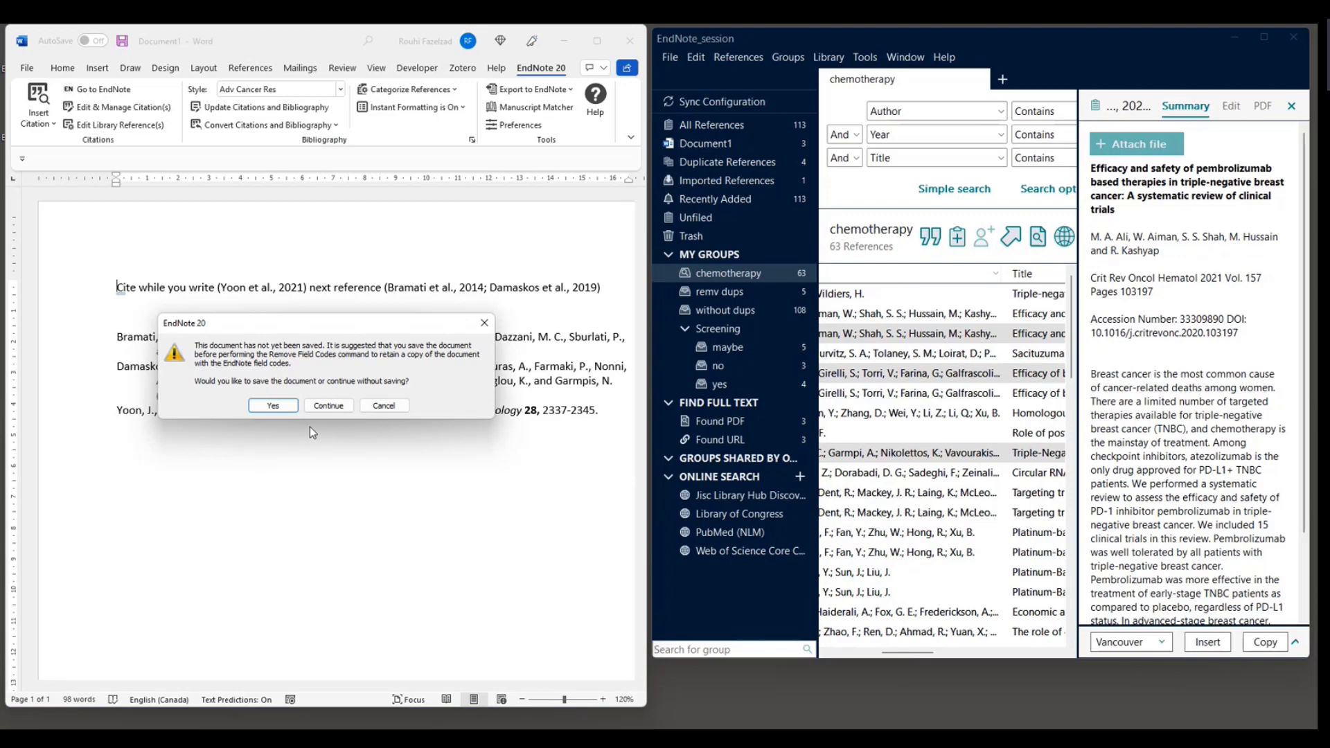
click(384, 406)
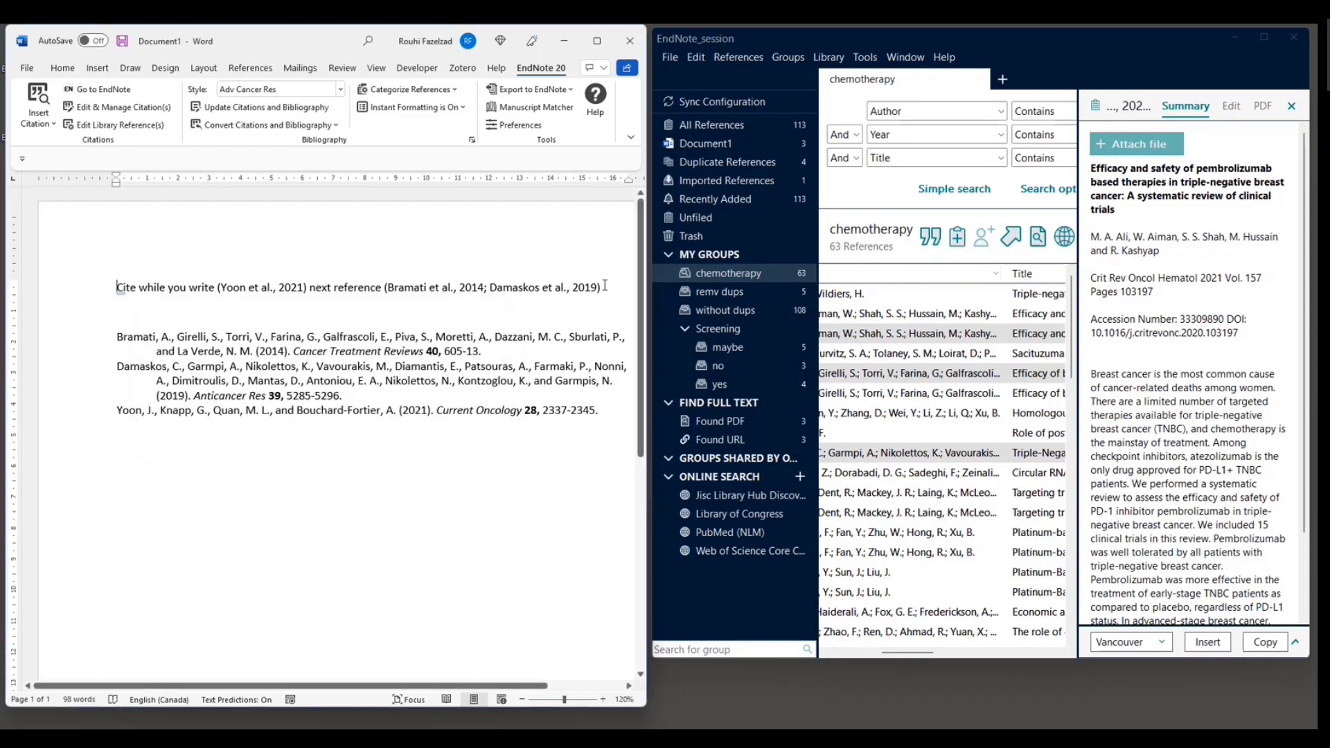
Inspect the field codes behind the grouped citation after "next reference" and return it to its formatted display.
drag(604, 286, 385, 288)
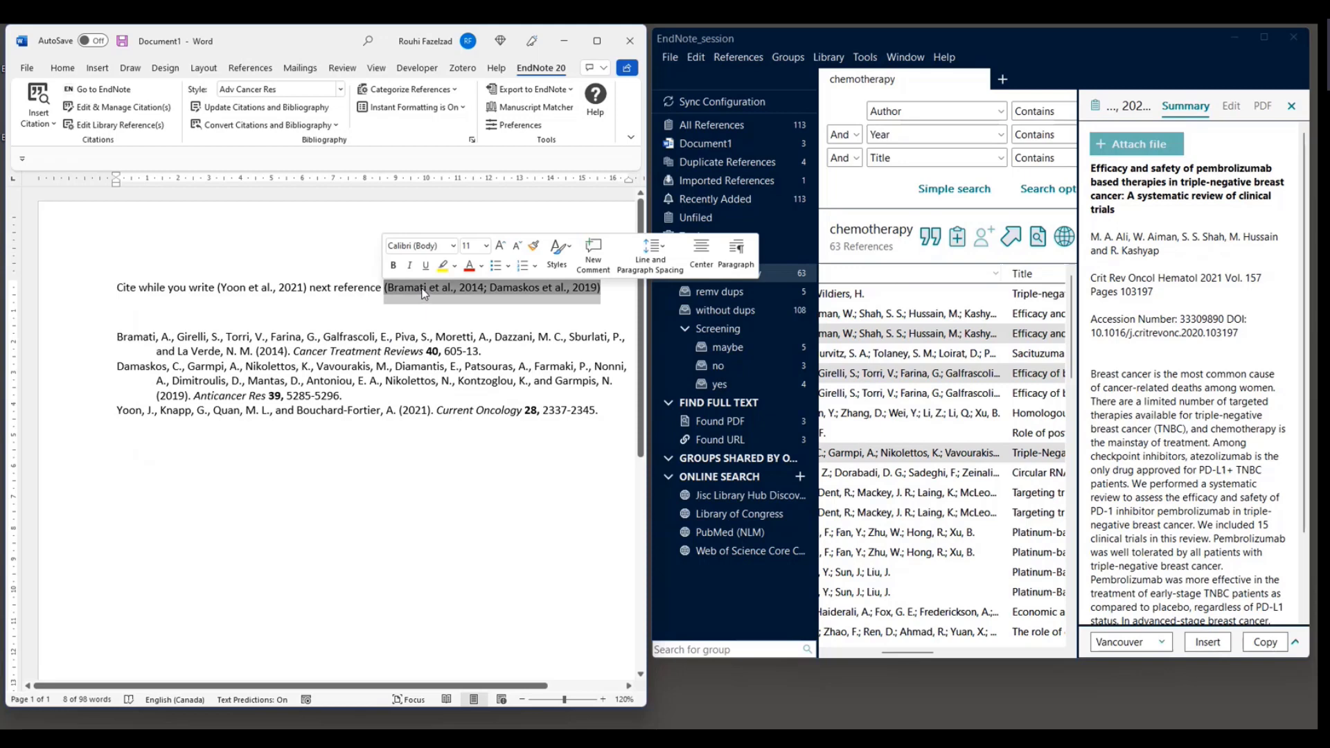
right_click(424, 291)
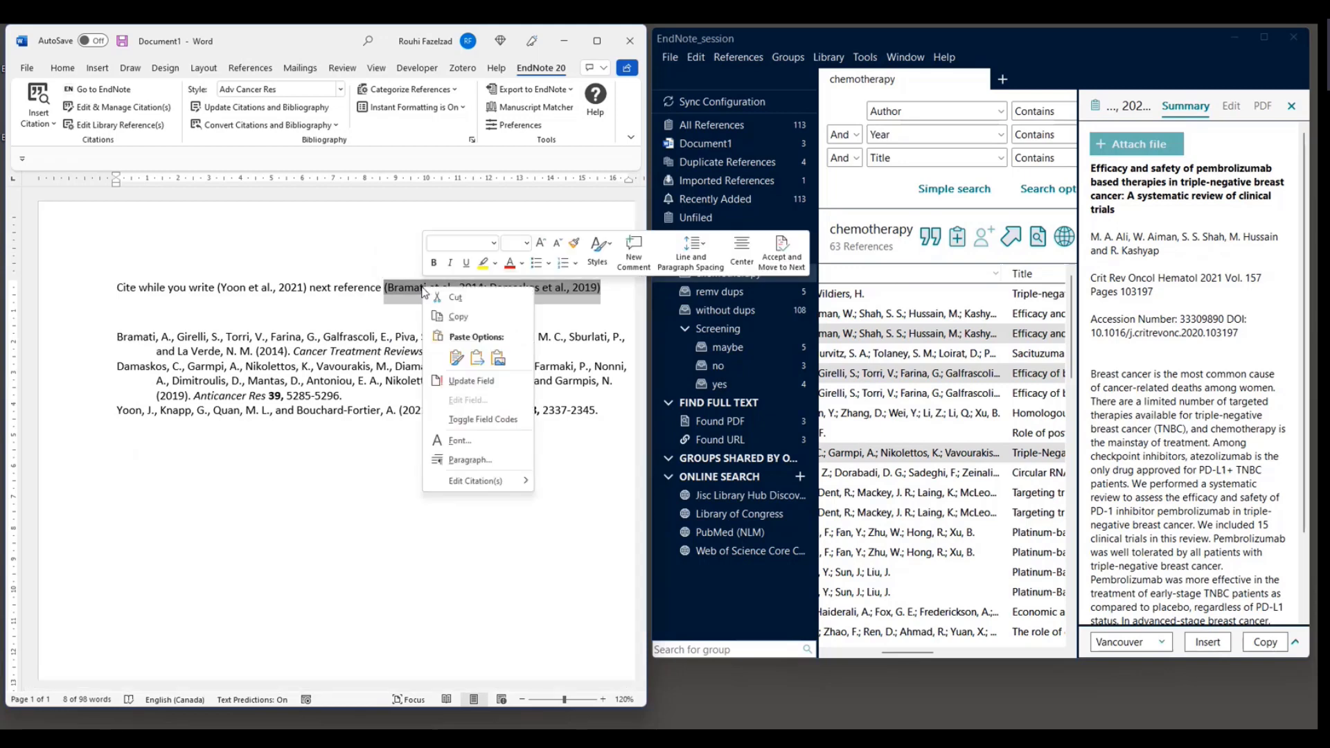
click(464, 421)
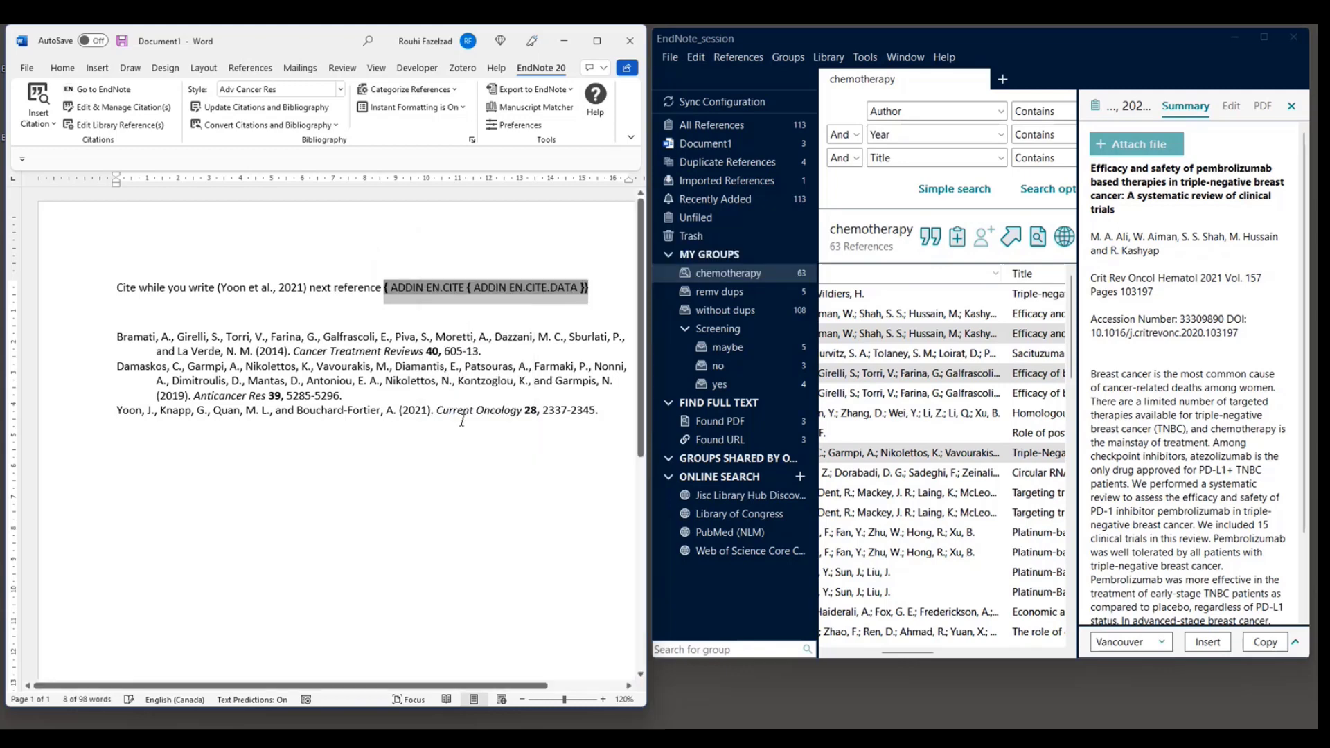
right_click(488, 291)
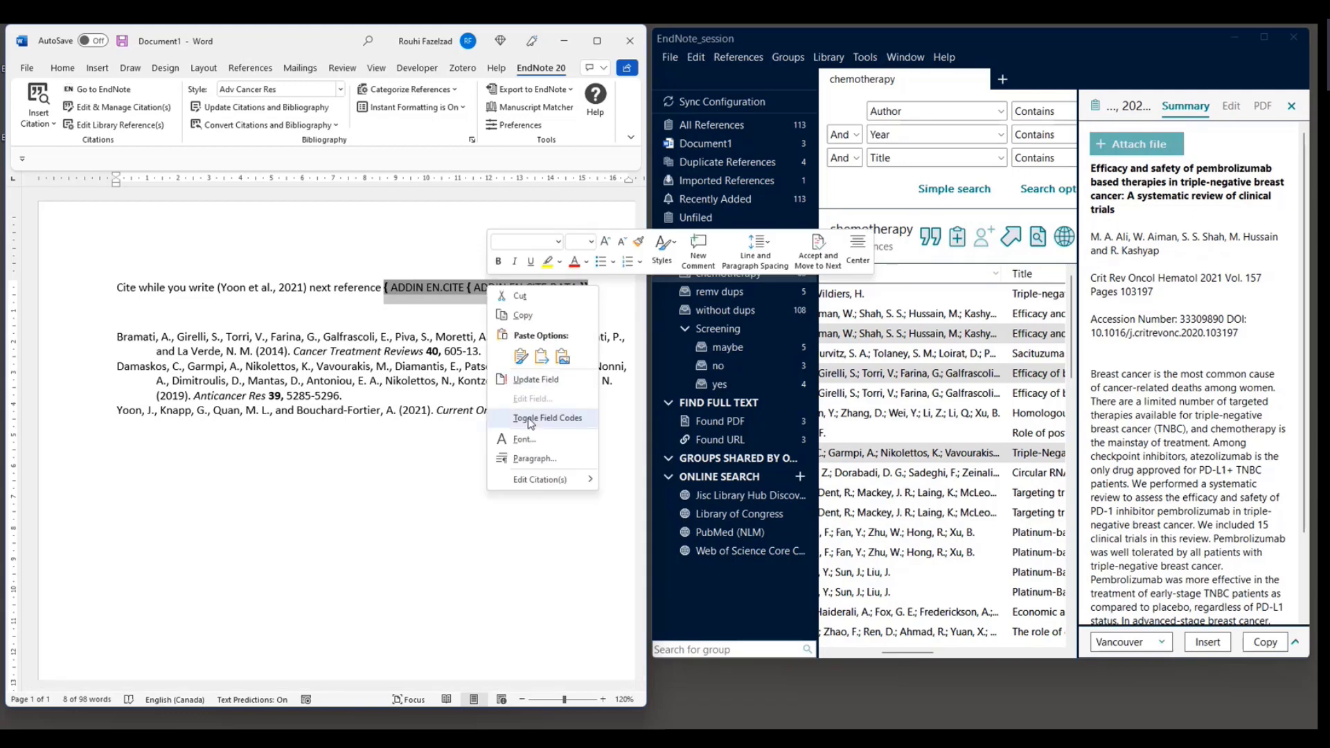
click(531, 419)
click(466, 463)
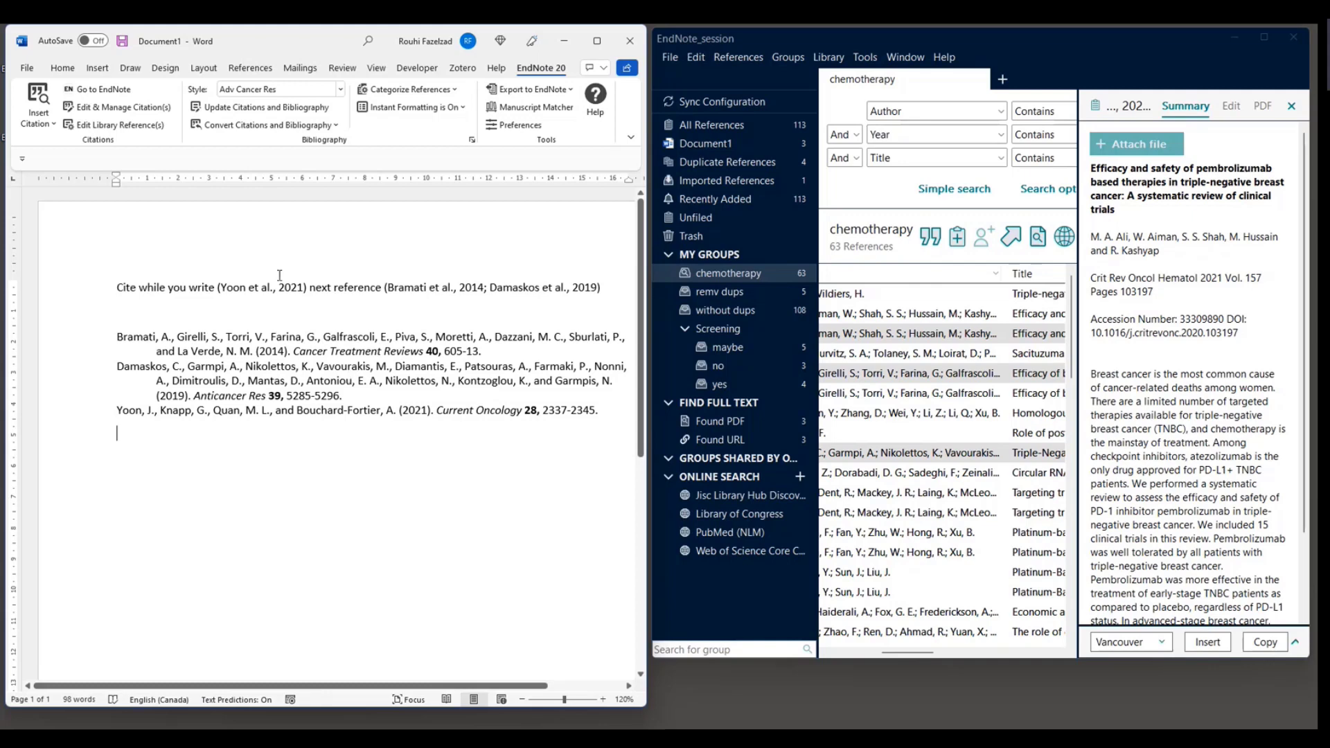
Convert the document's citations and bibliography to plain text, continuing without saving the document.
click(271, 125)
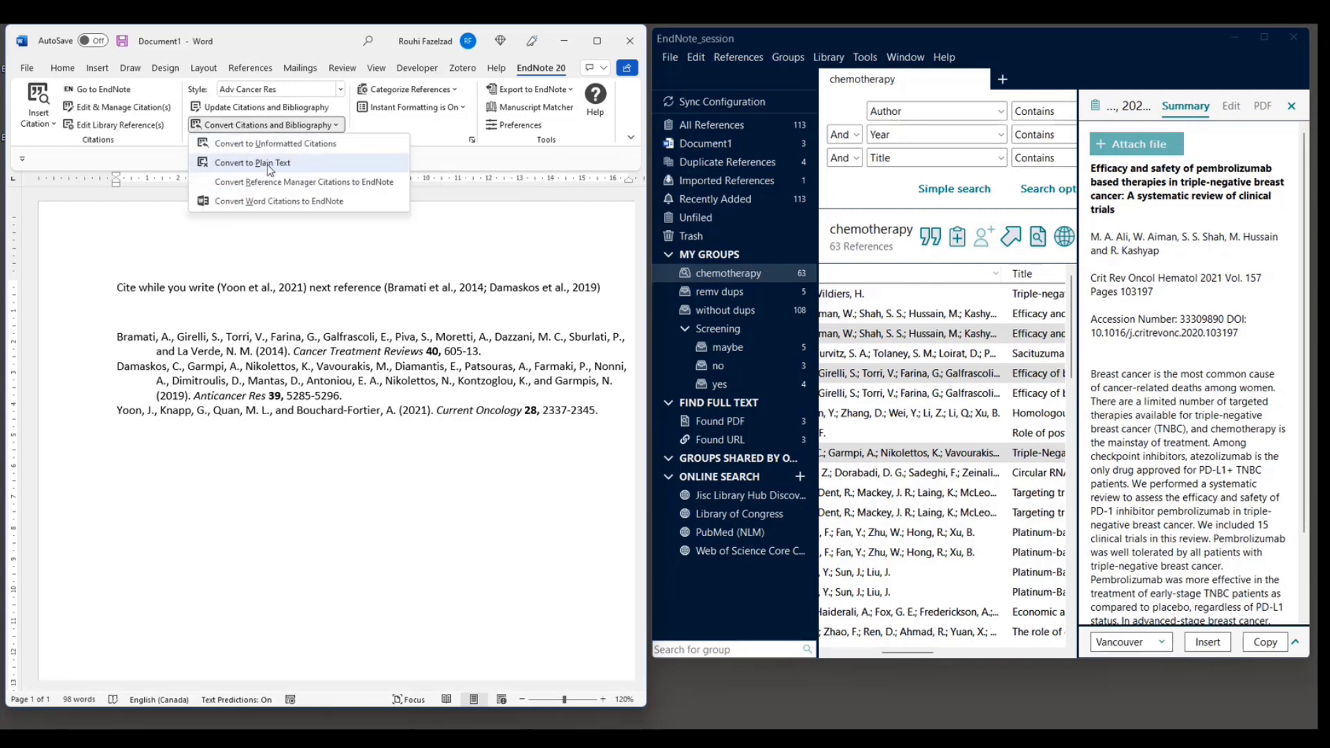
click(269, 165)
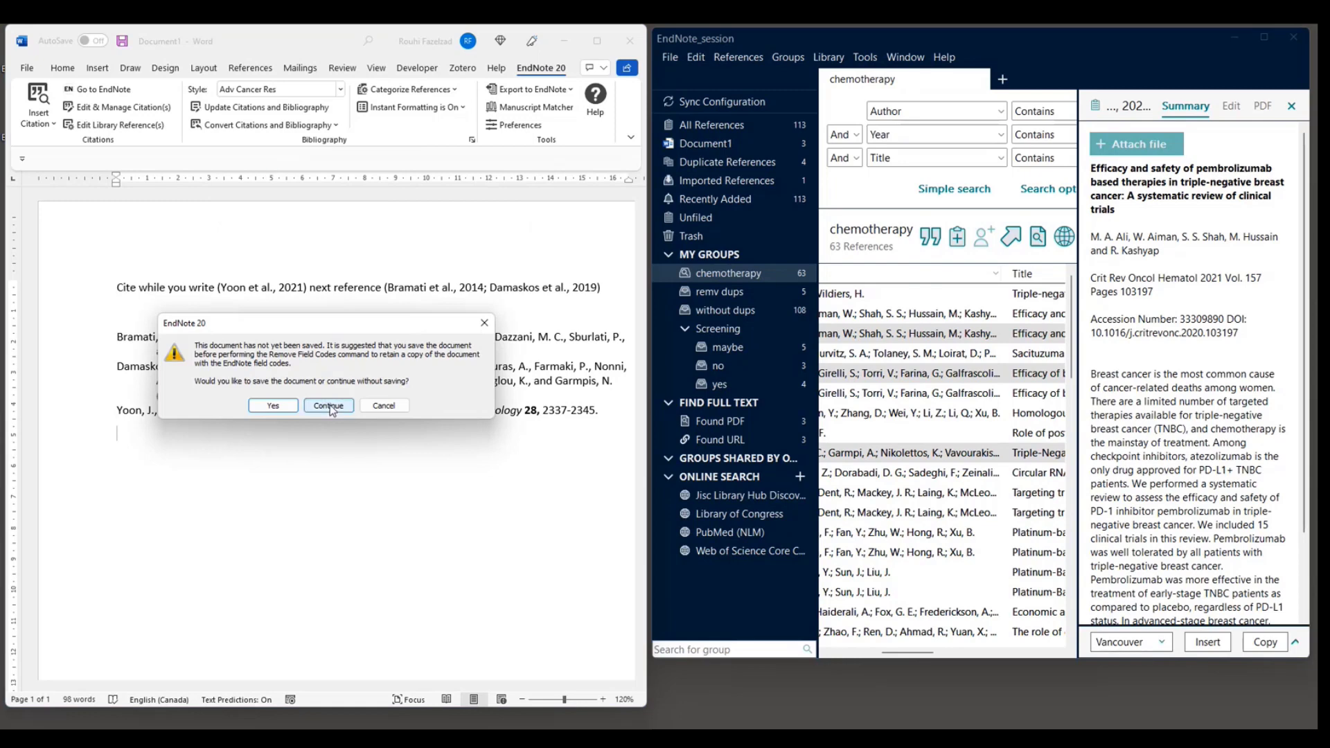
click(329, 406)
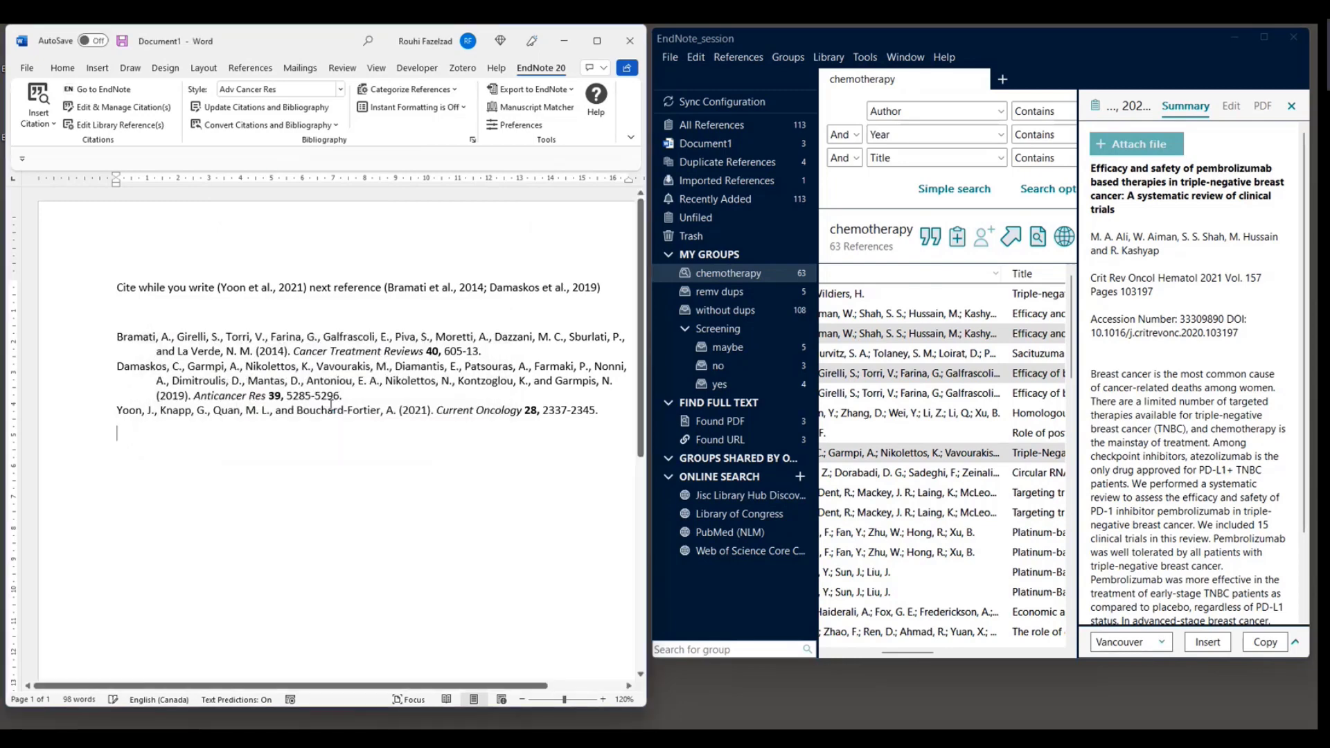
Check which editing options the grouped citation after "next reference" offers.
click(555, 311)
drag(601, 288, 383, 287)
right_click(407, 290)
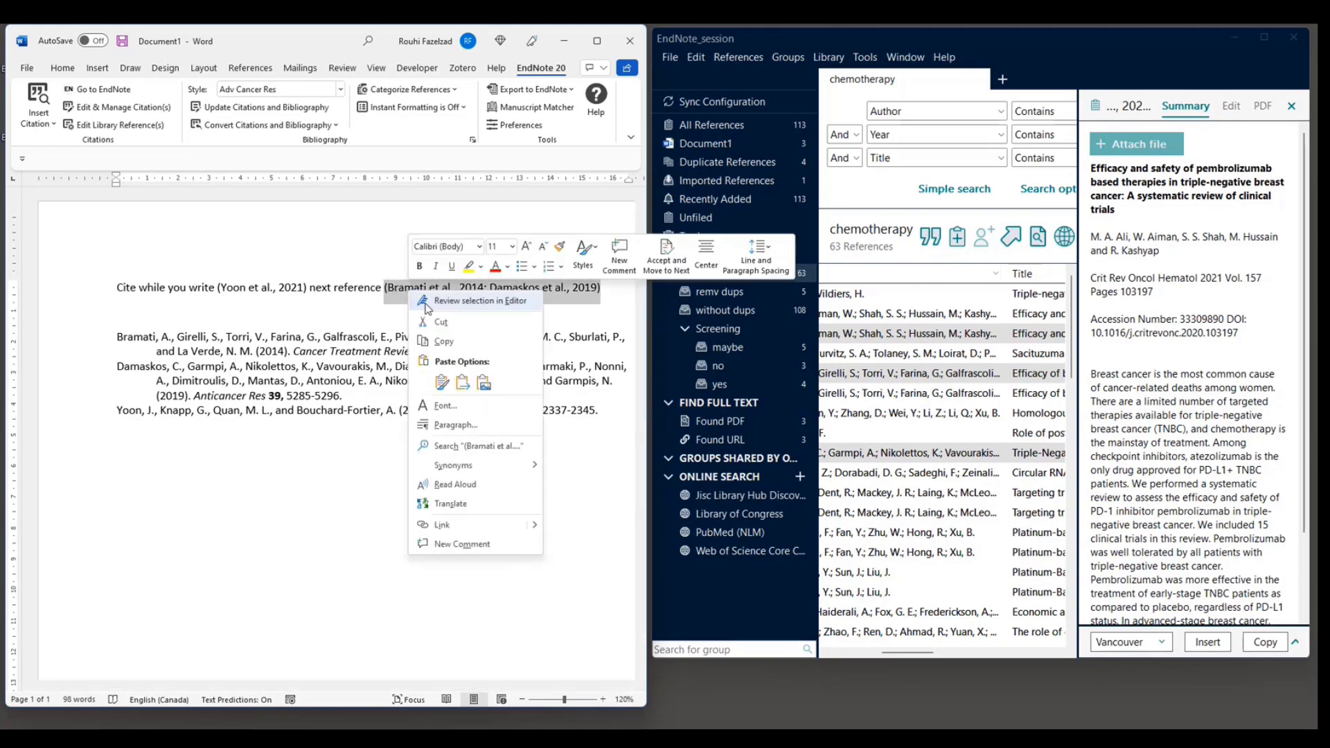
click(362, 310)
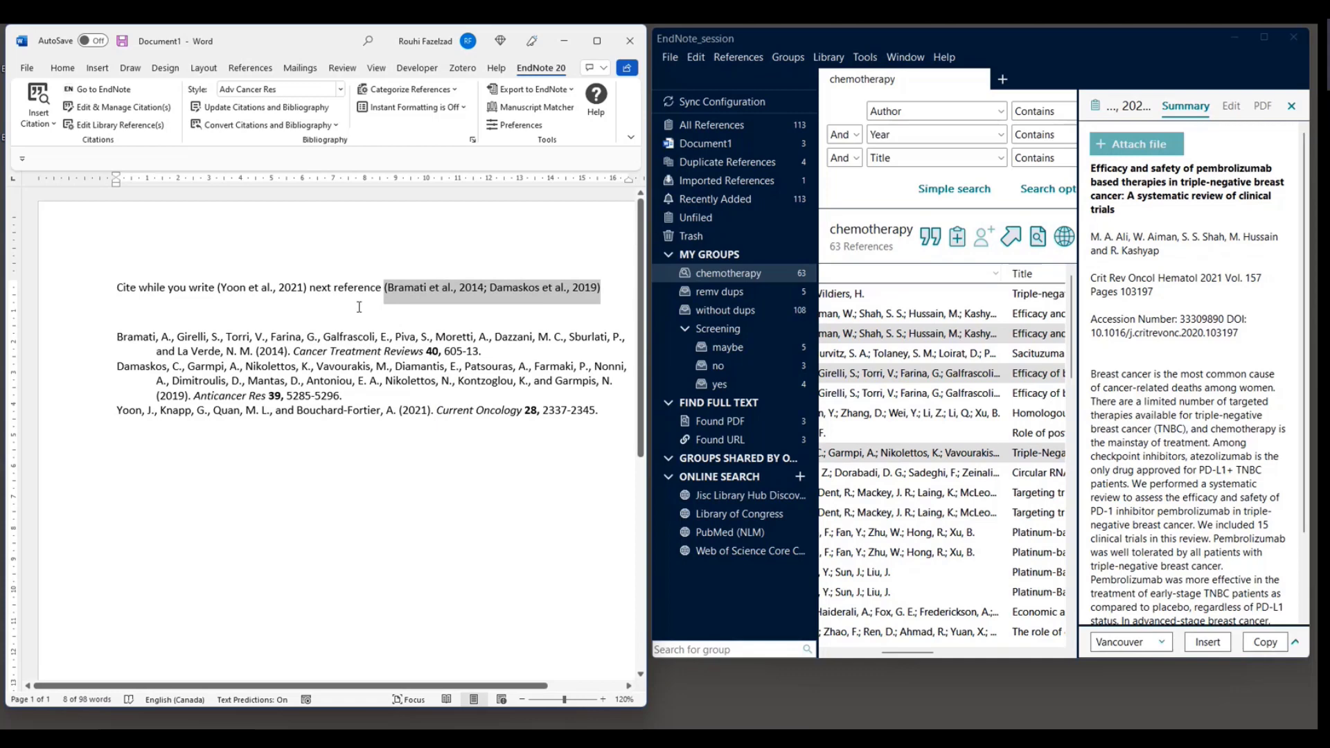
click(362, 312)
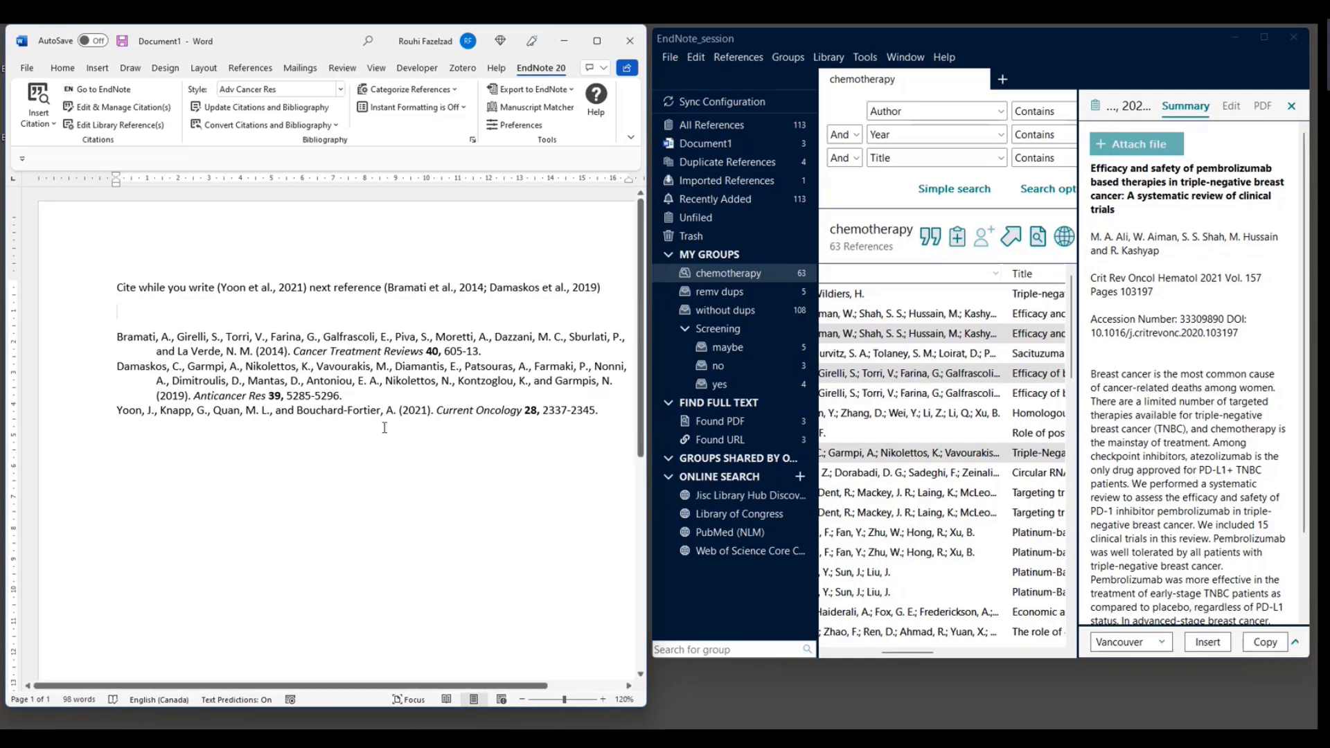
click(344, 495)
Minimize the Word document and switch to the EndNote library in a maximized window.
click(562, 45)
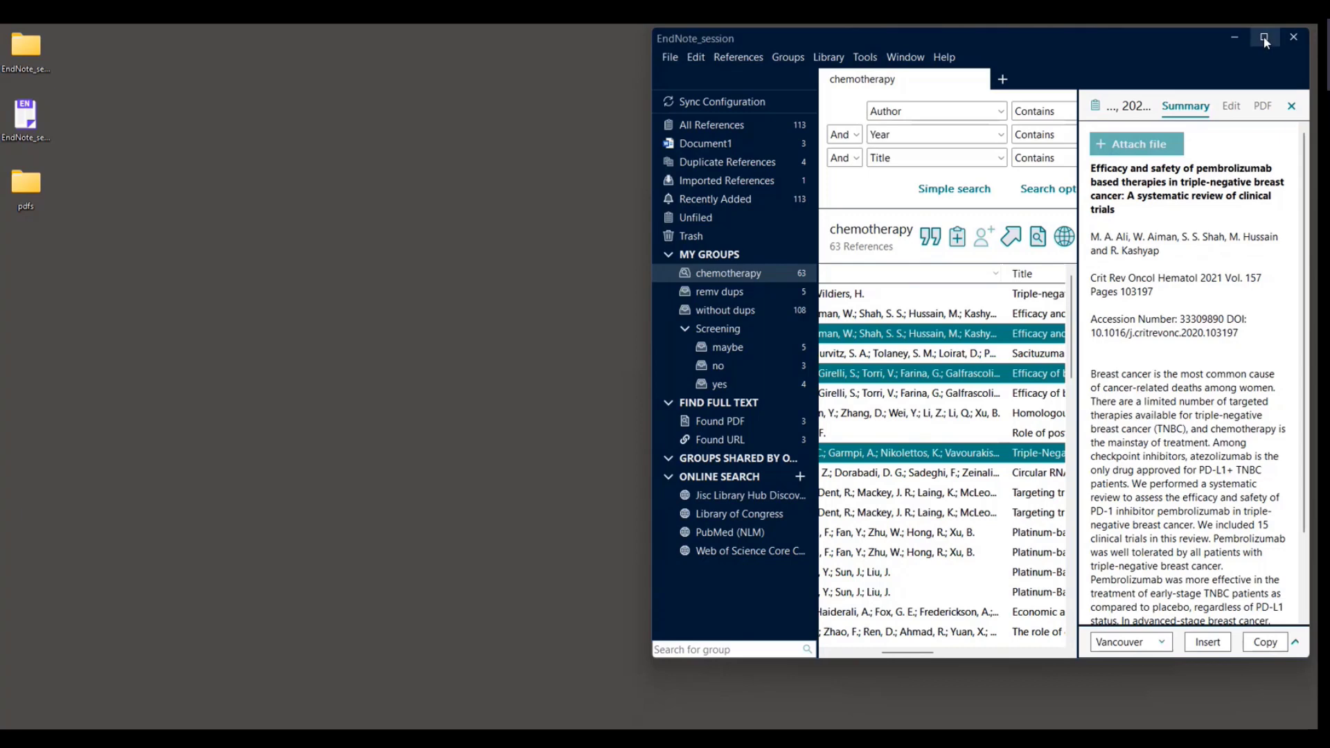
click(1264, 38)
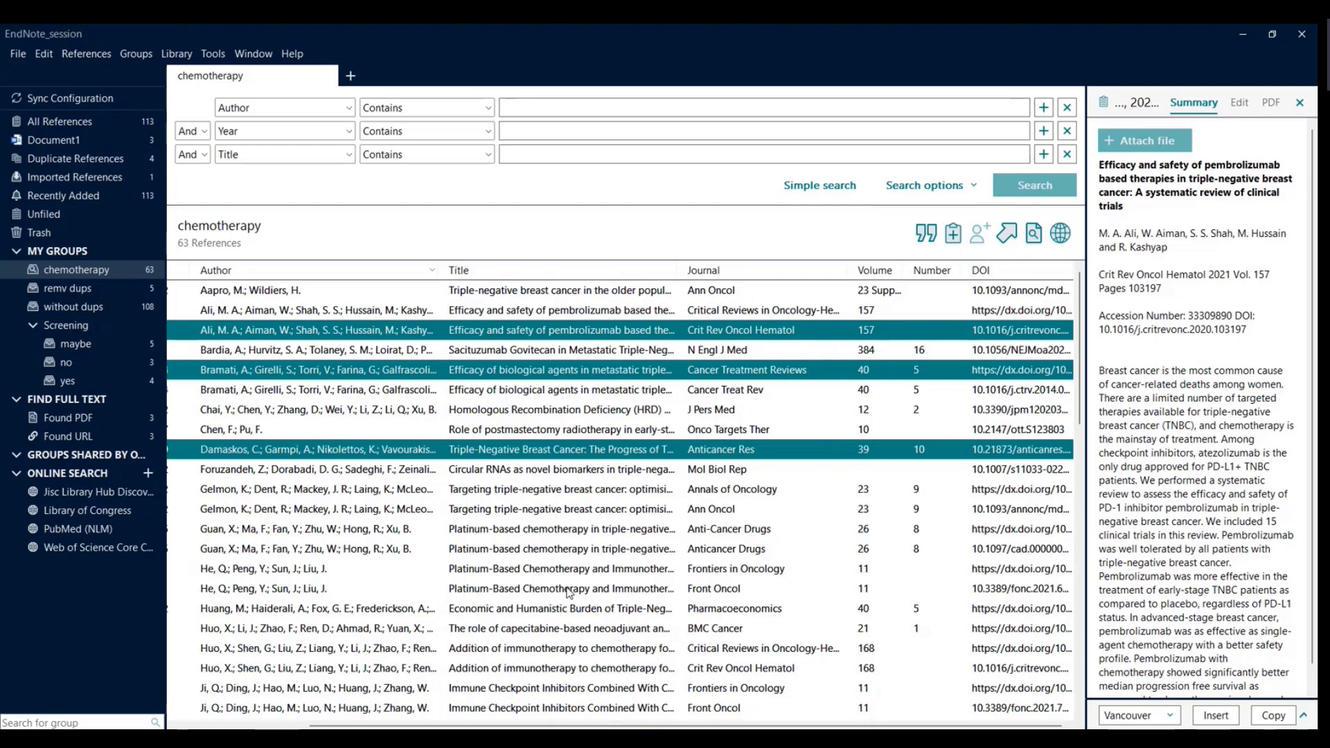
Try to share the EndNote_session library, declining to merge it with the last synced library.
click(15, 56)
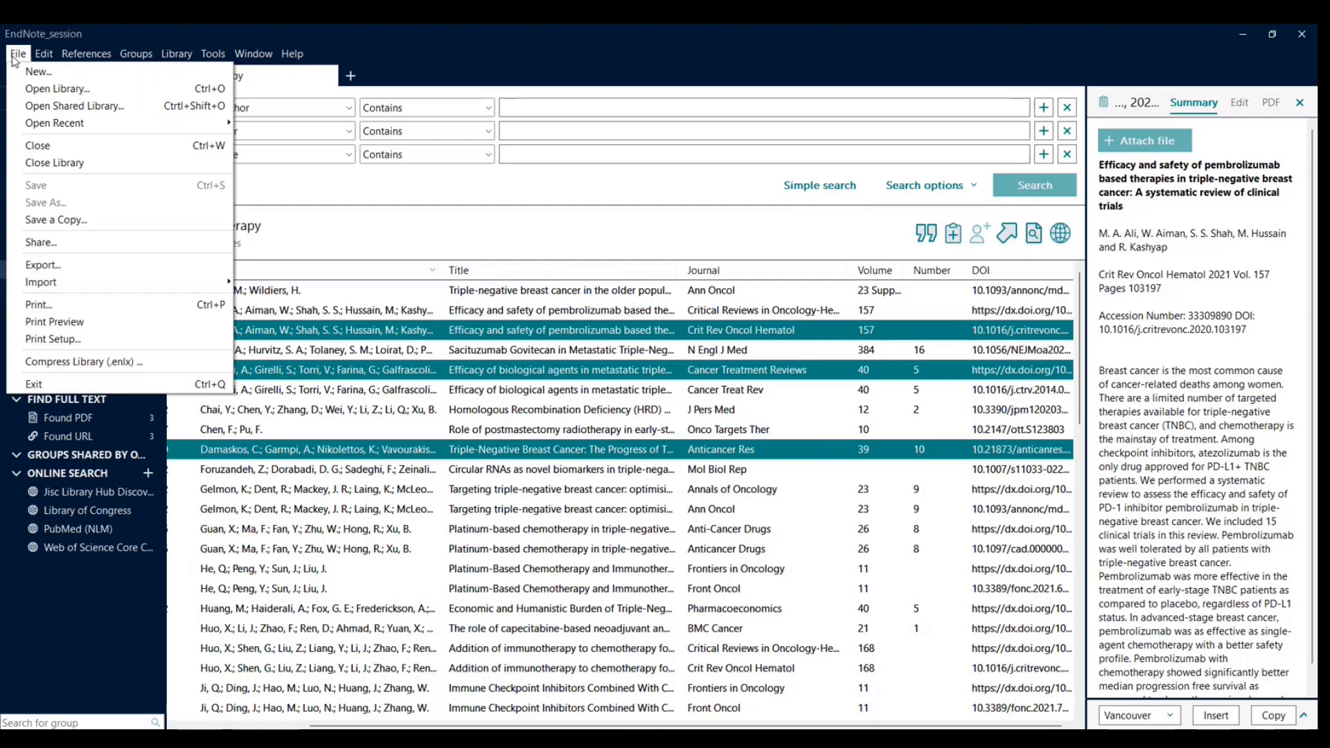
click(58, 244)
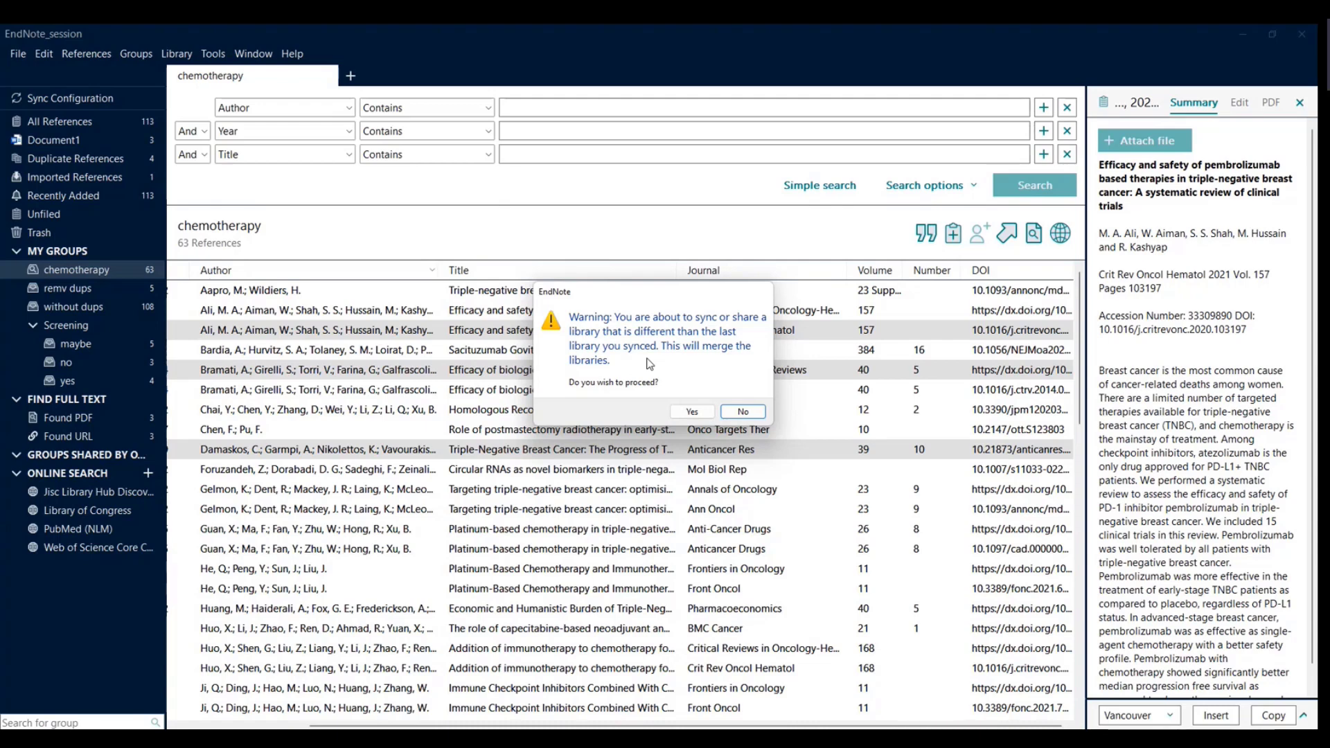
click(742, 412)
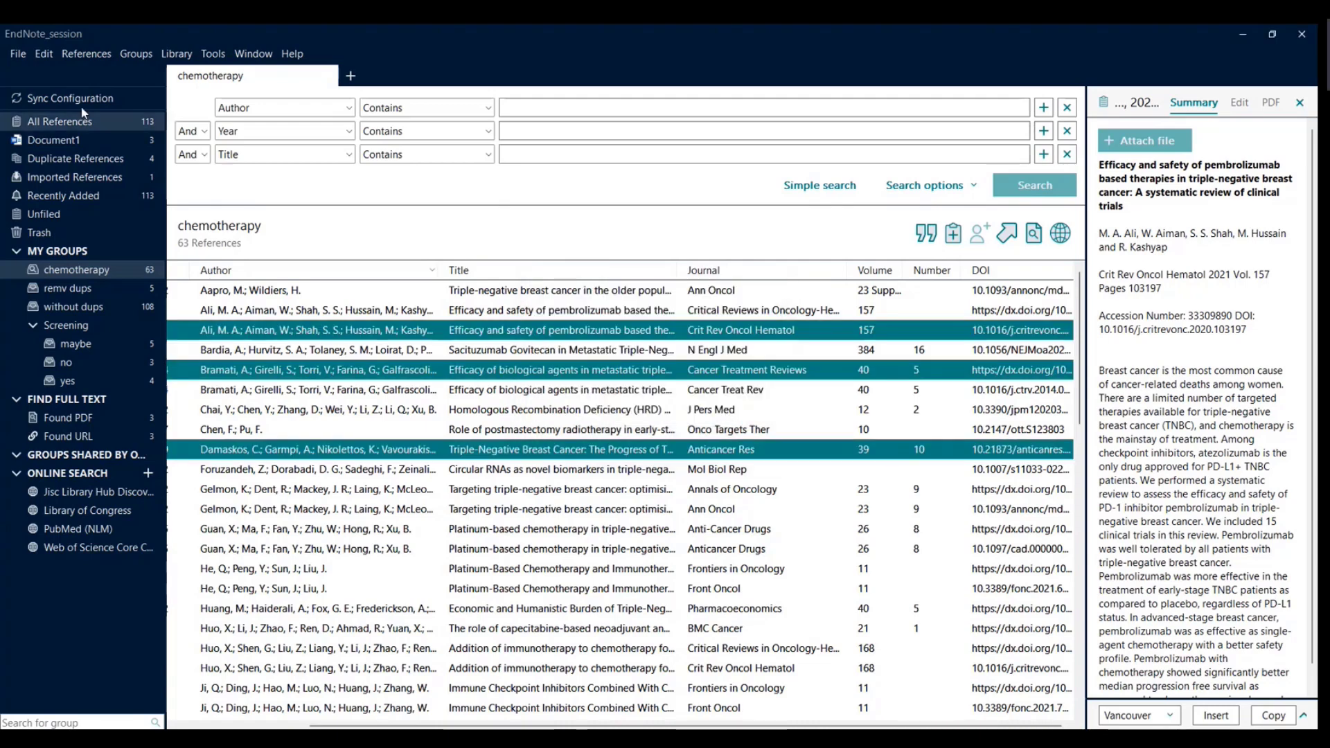
click(21, 56)
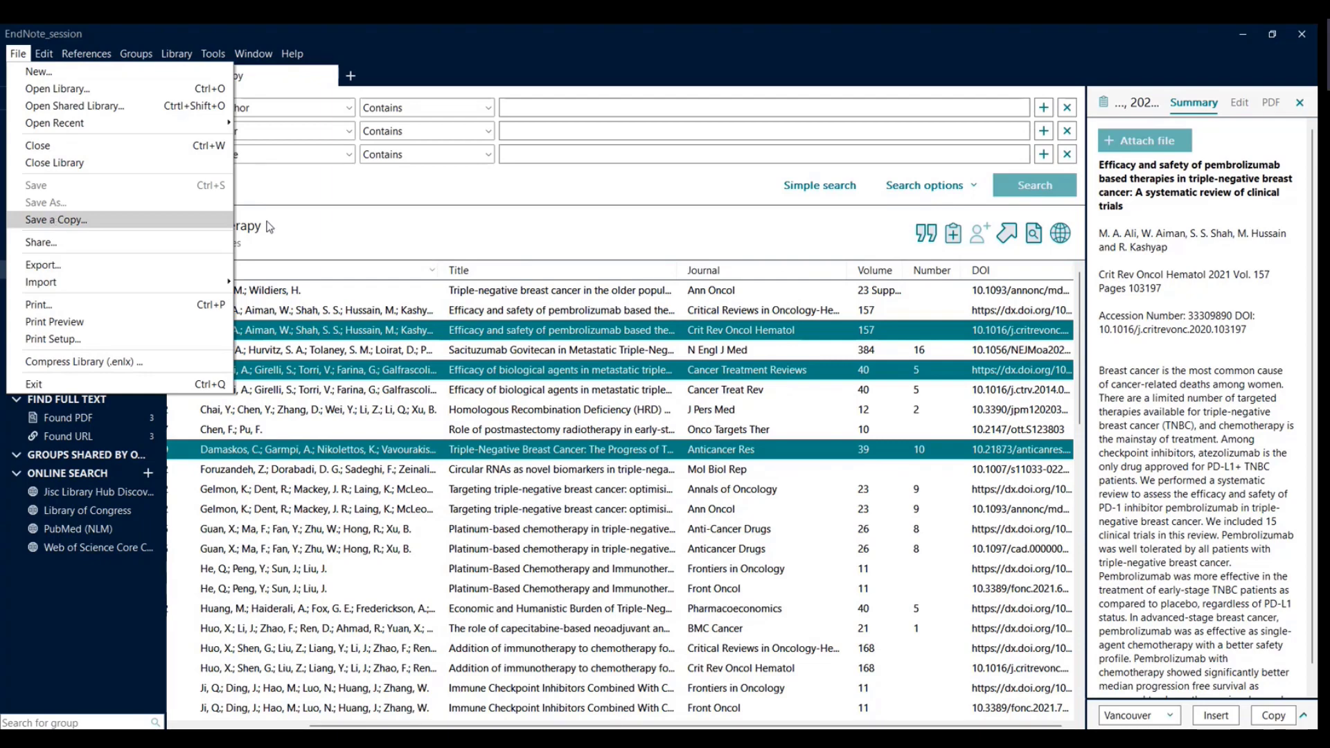
click(311, 225)
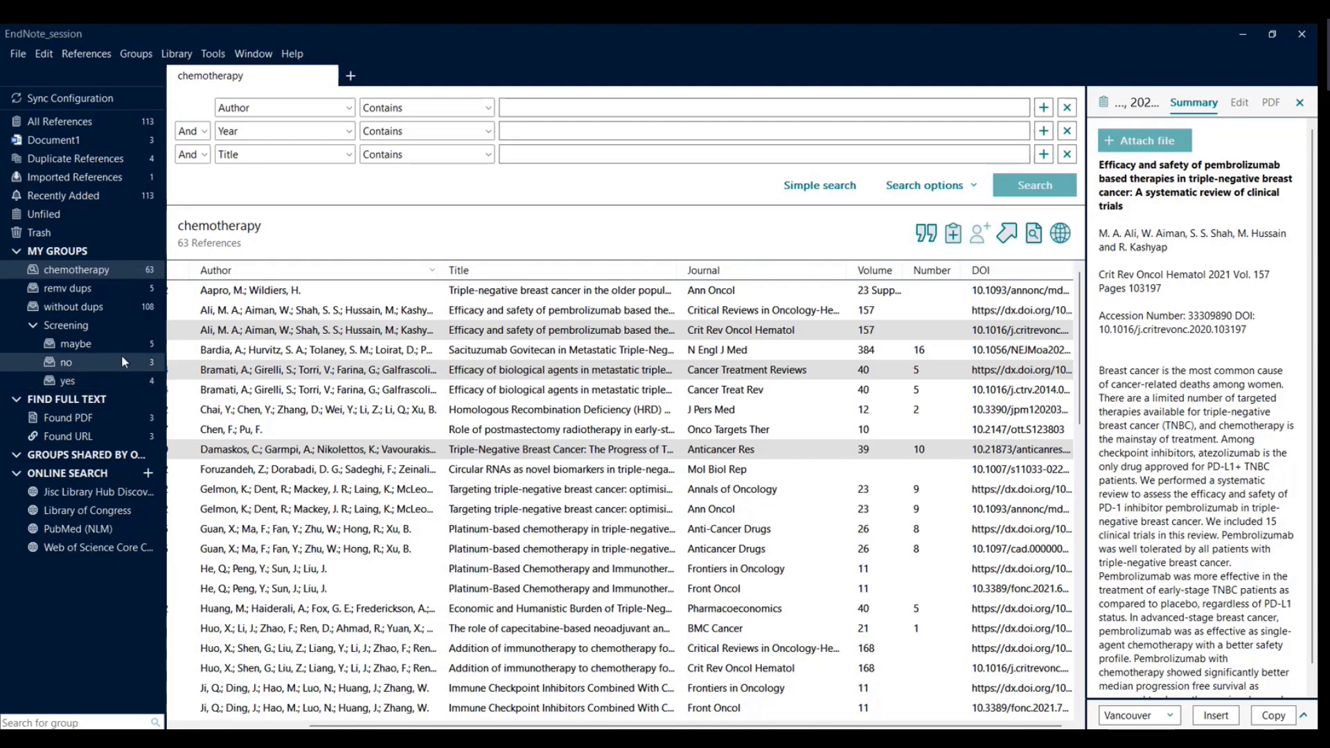
View the list of shared libraries that can be opened and leave it without opening any.
click(18, 56)
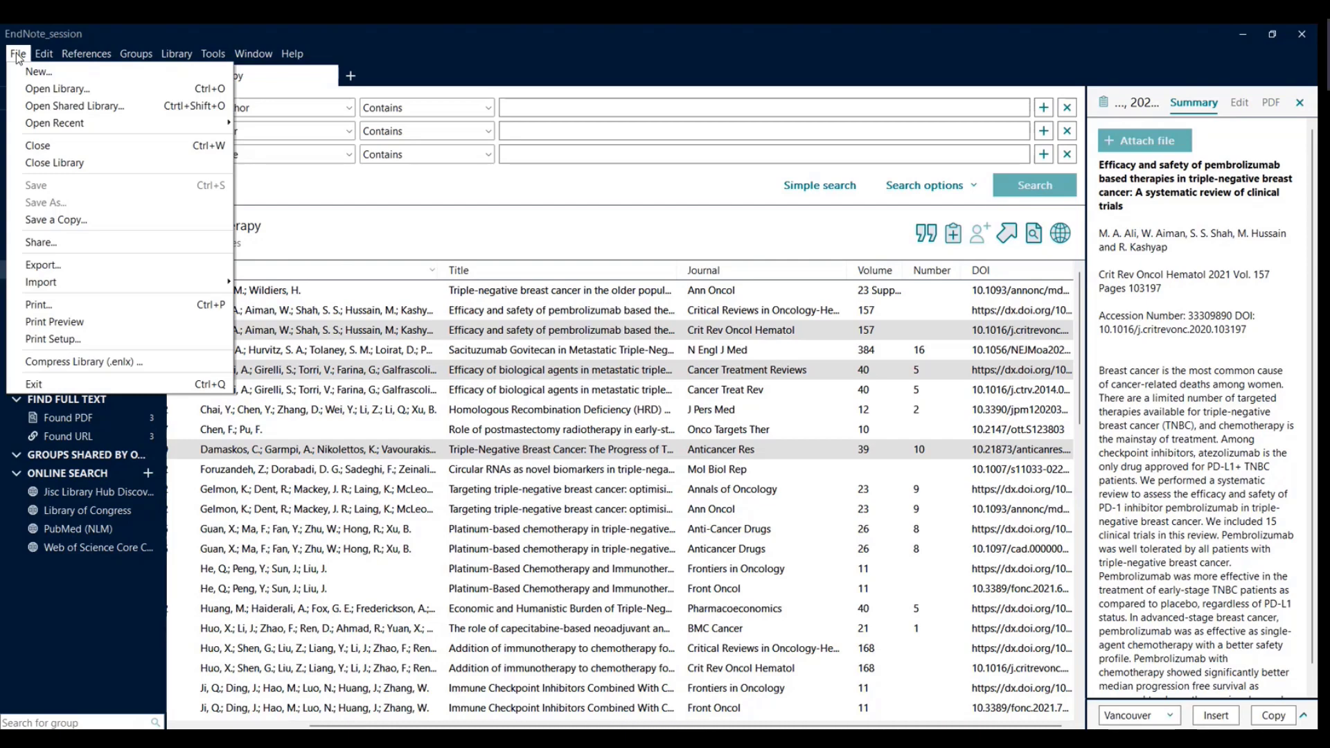
click(43, 108)
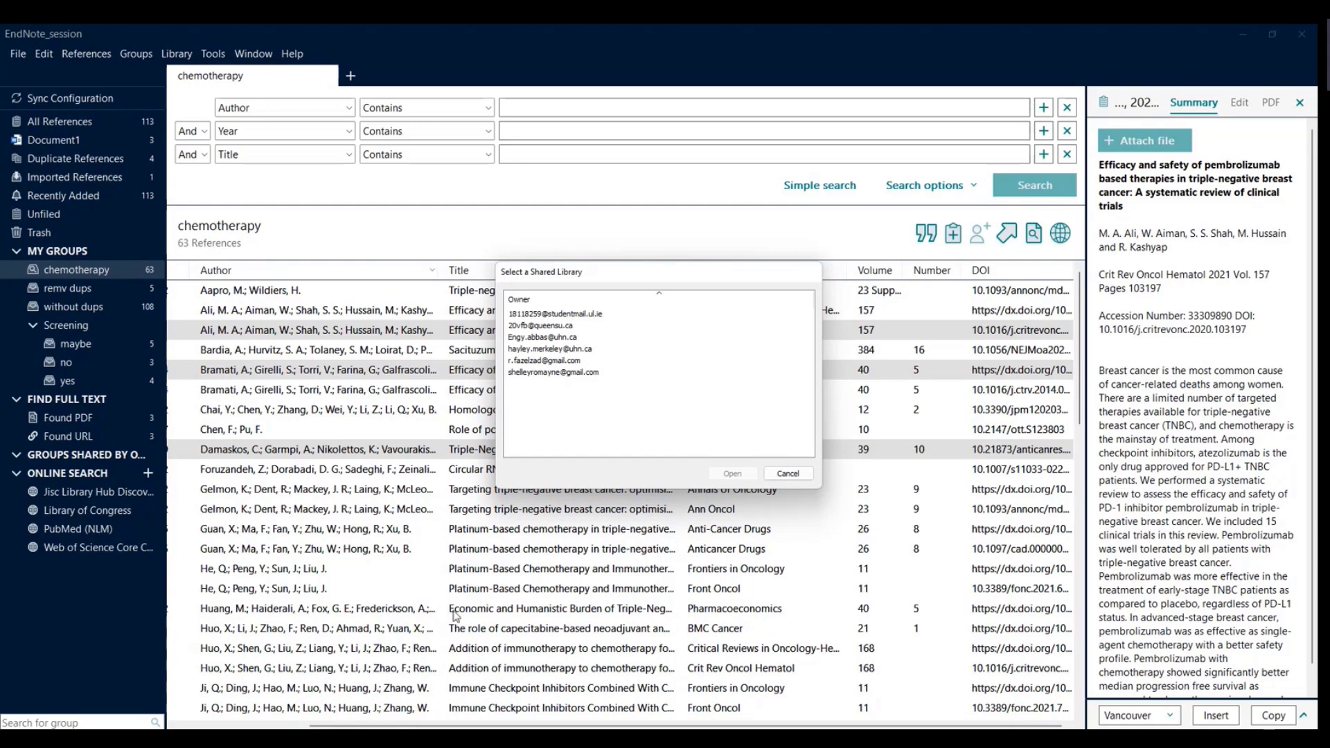
click(788, 473)
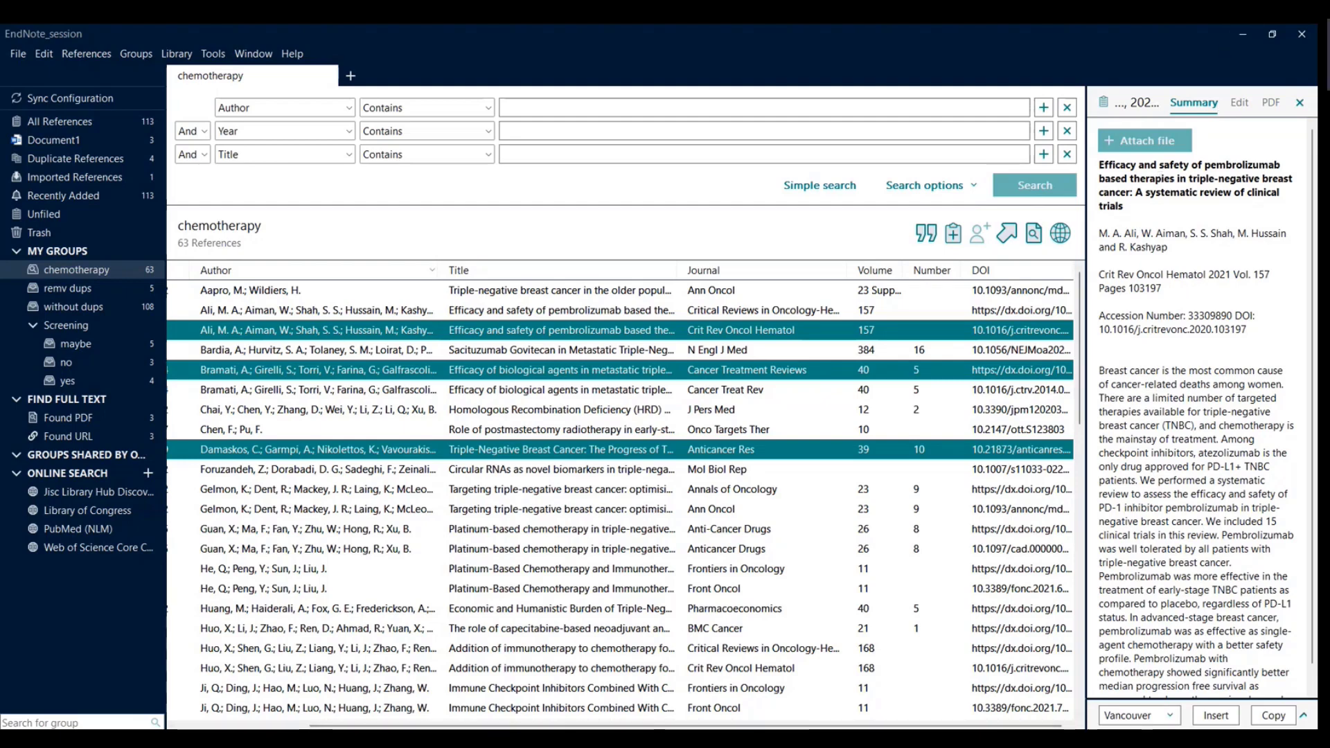
Switch to Google Scholar in the browser and go from the reading list to the article results for "triple negative breast cancer".
key(alt+Tab)
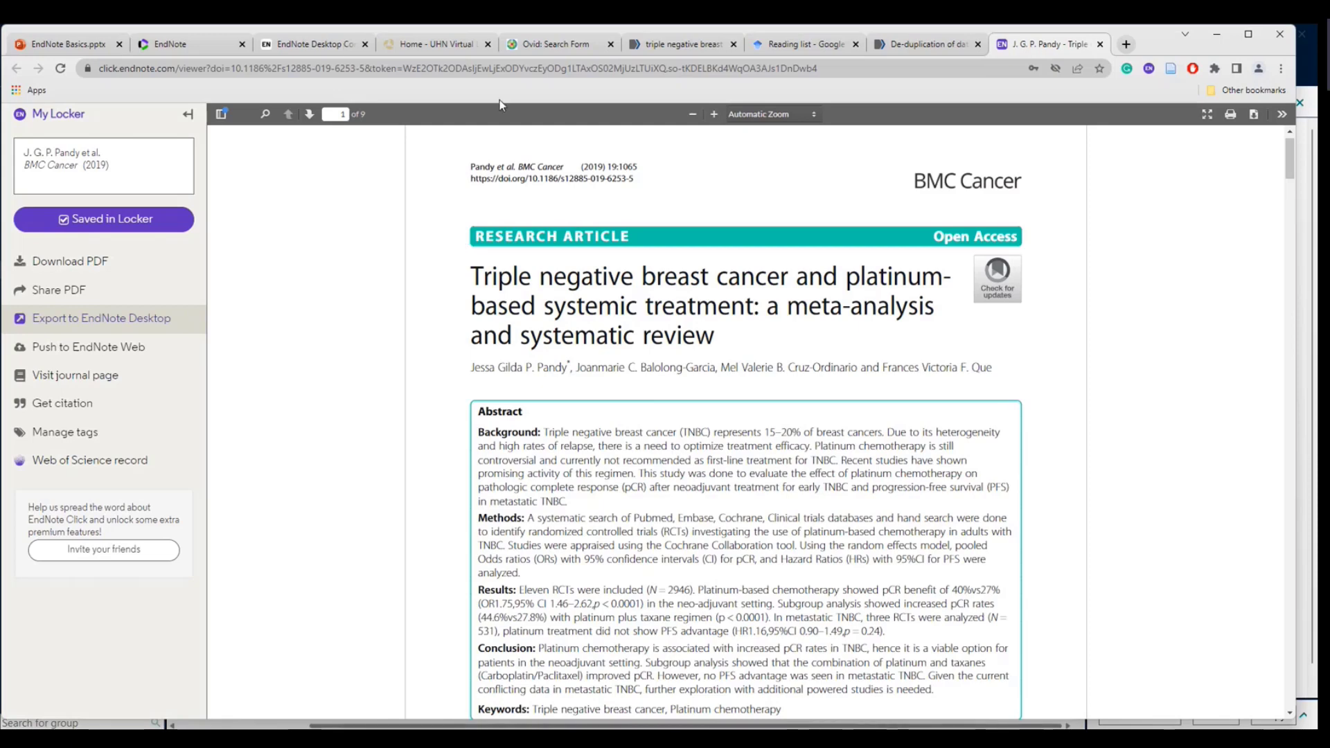
click(815, 43)
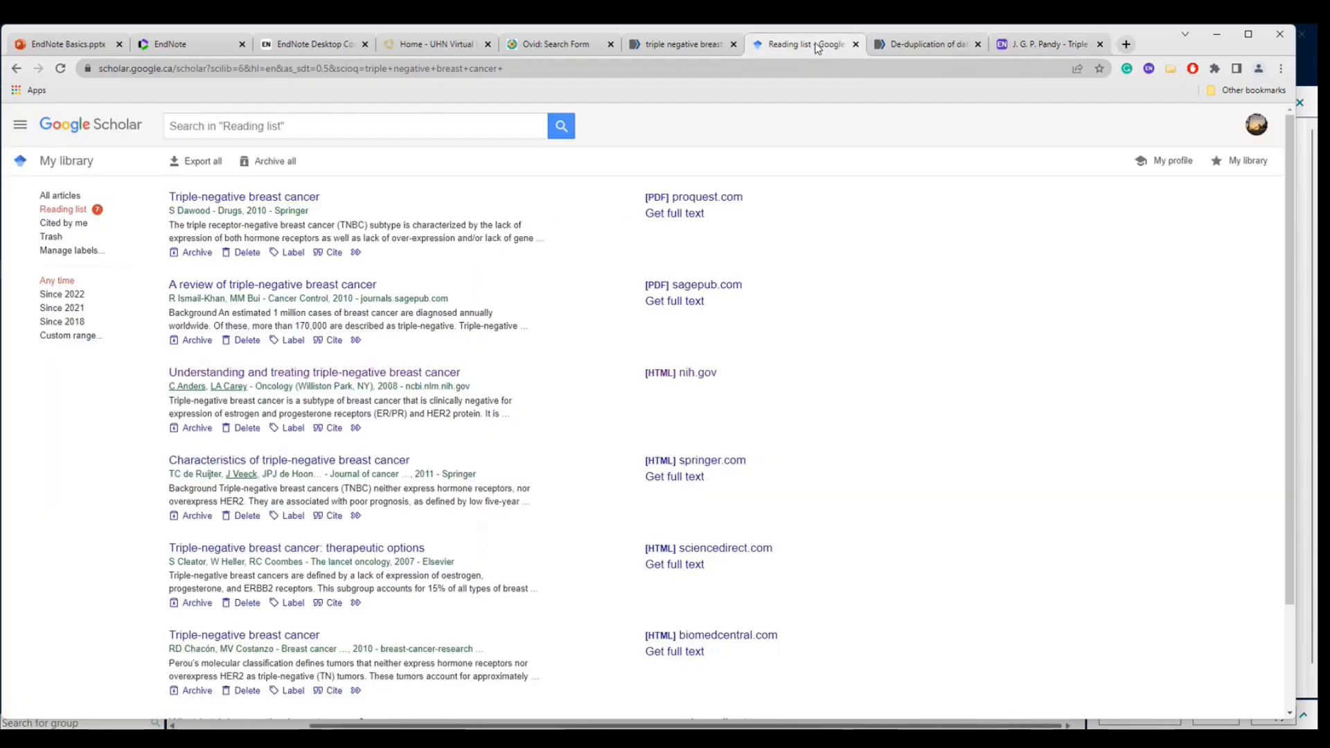
click(20, 127)
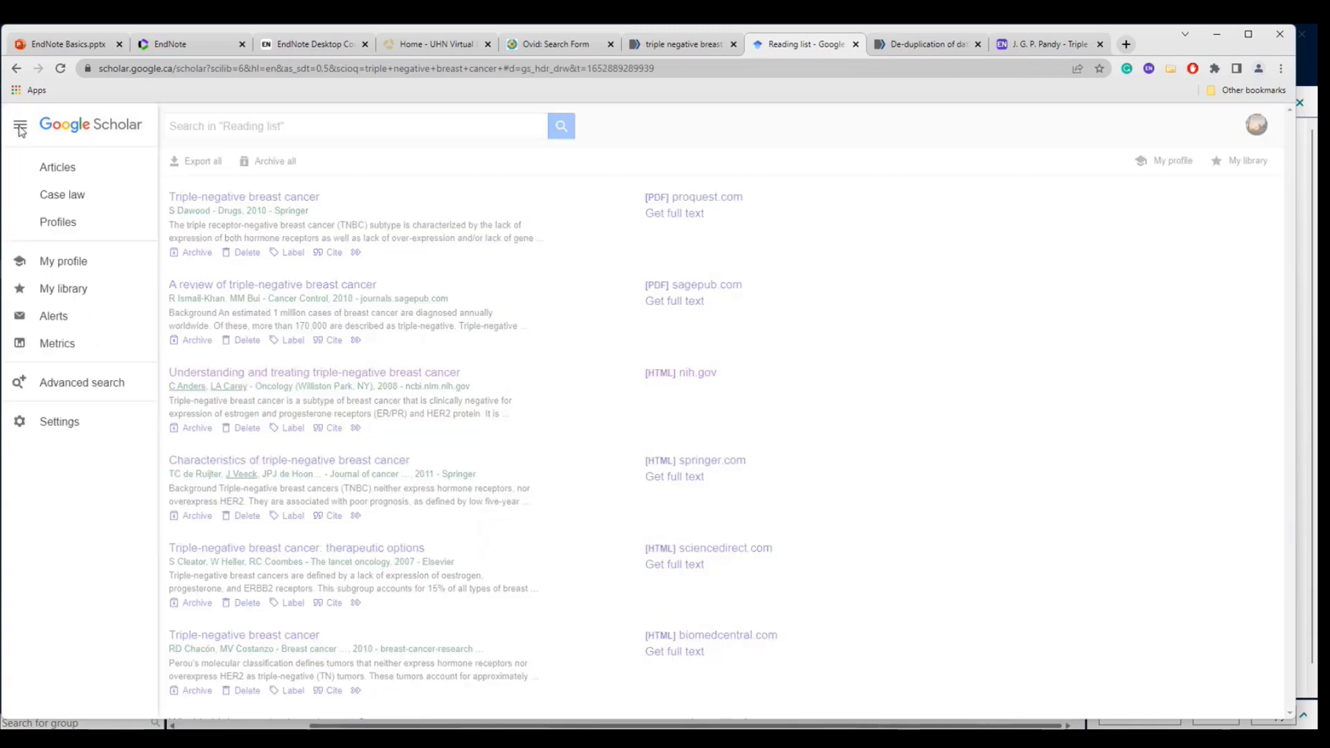
click(58, 166)
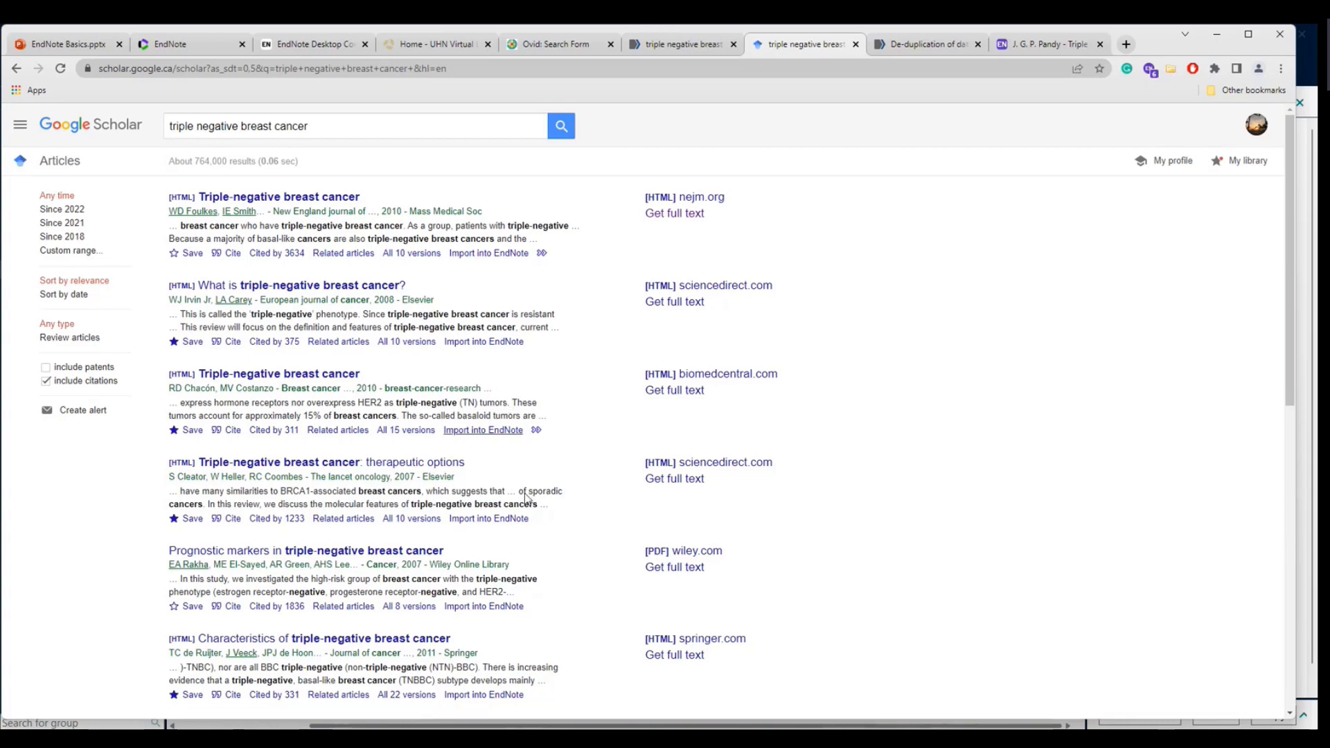
Import the article "Triple-negative breast cancer: therapeutic options" from Google Scholar into the EndNote library, and return to the browser results.
click(499, 520)
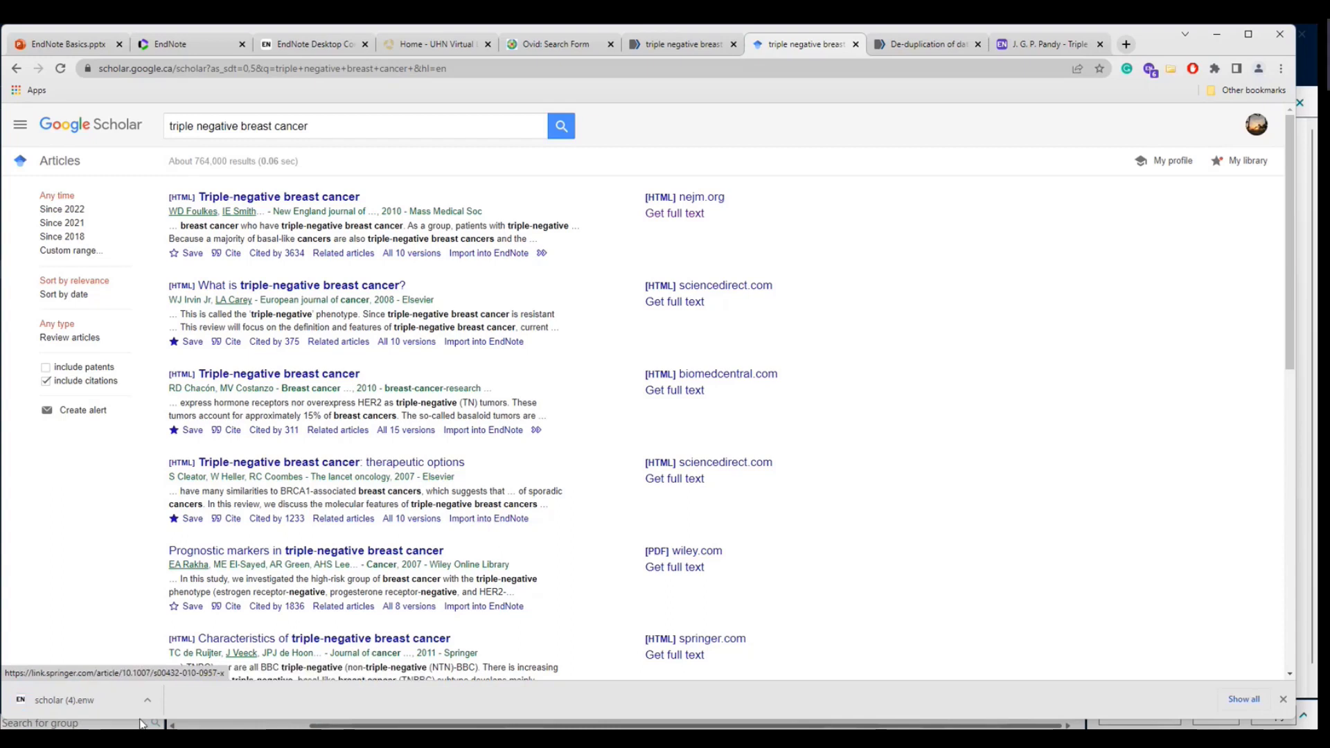
click(94, 709)
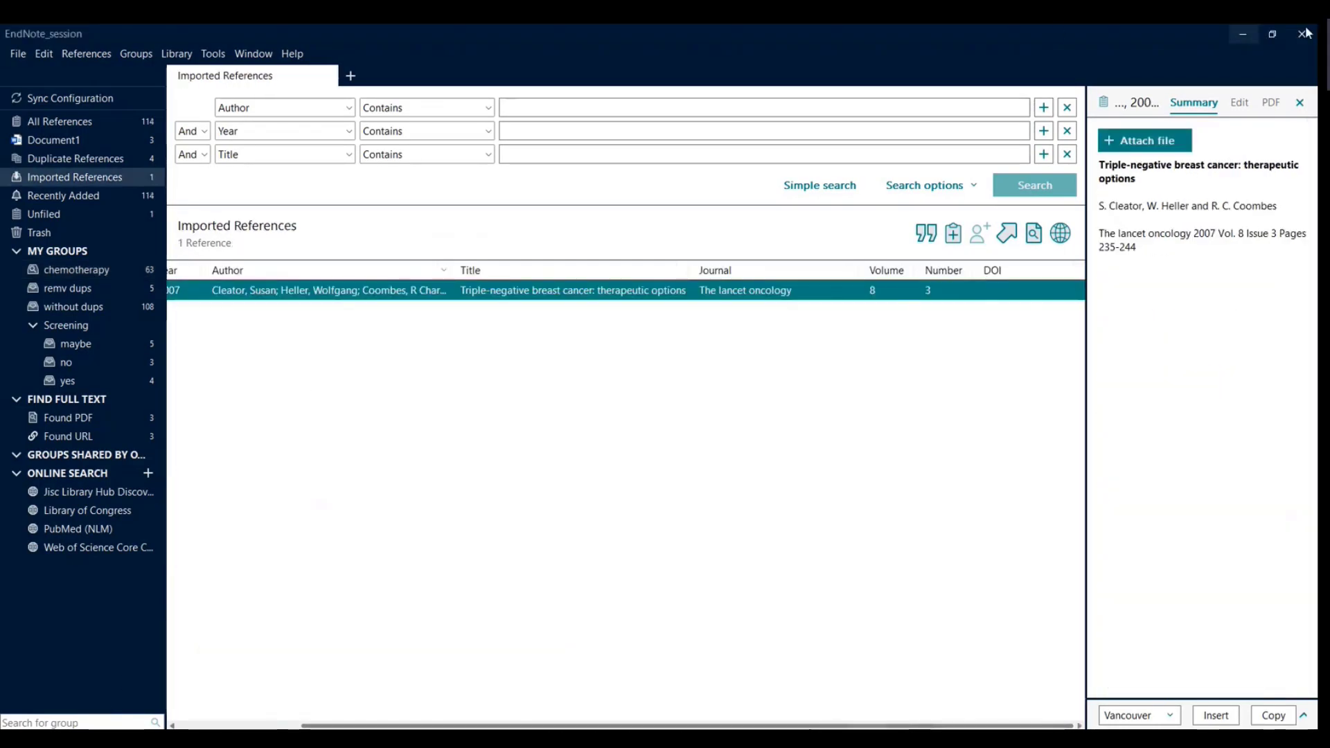
click(1245, 35)
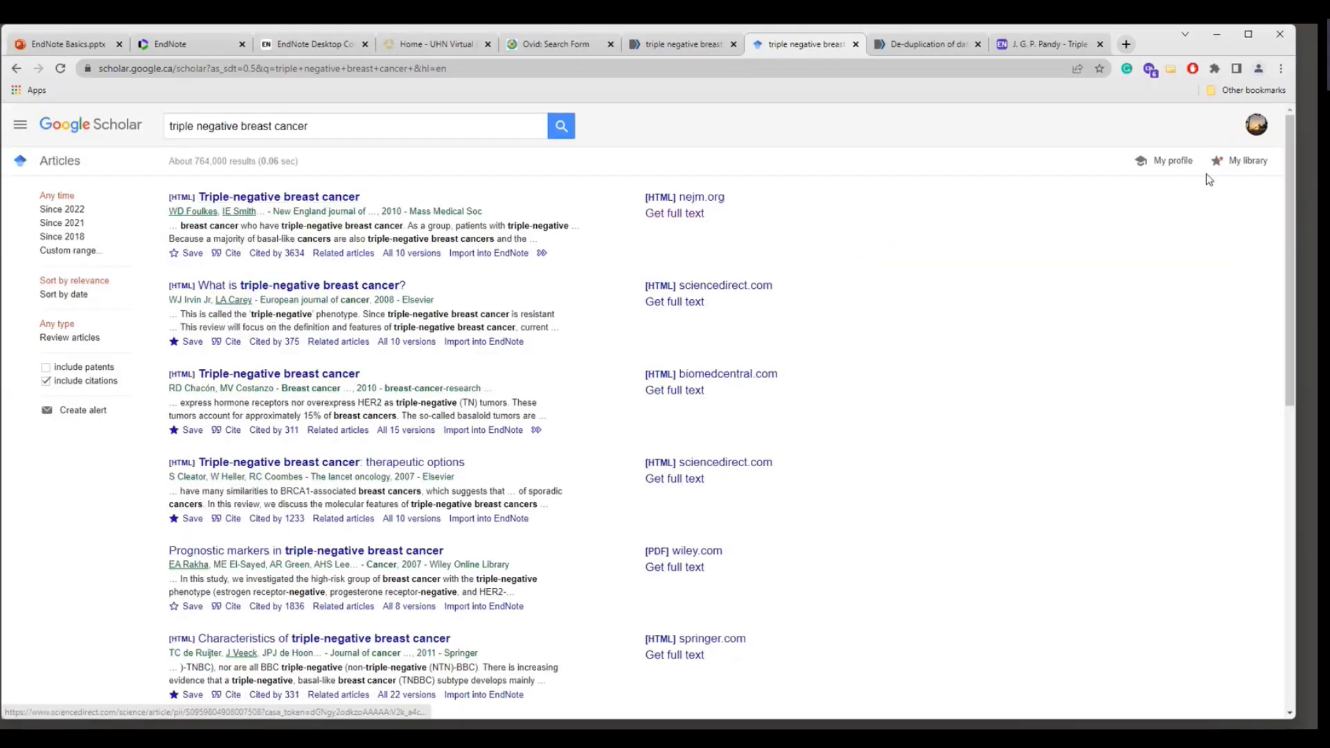
Save the 2010 New England Journal article "Triple-negative breast cancer" to the Scholar library with the Reading list label.
click(187, 253)
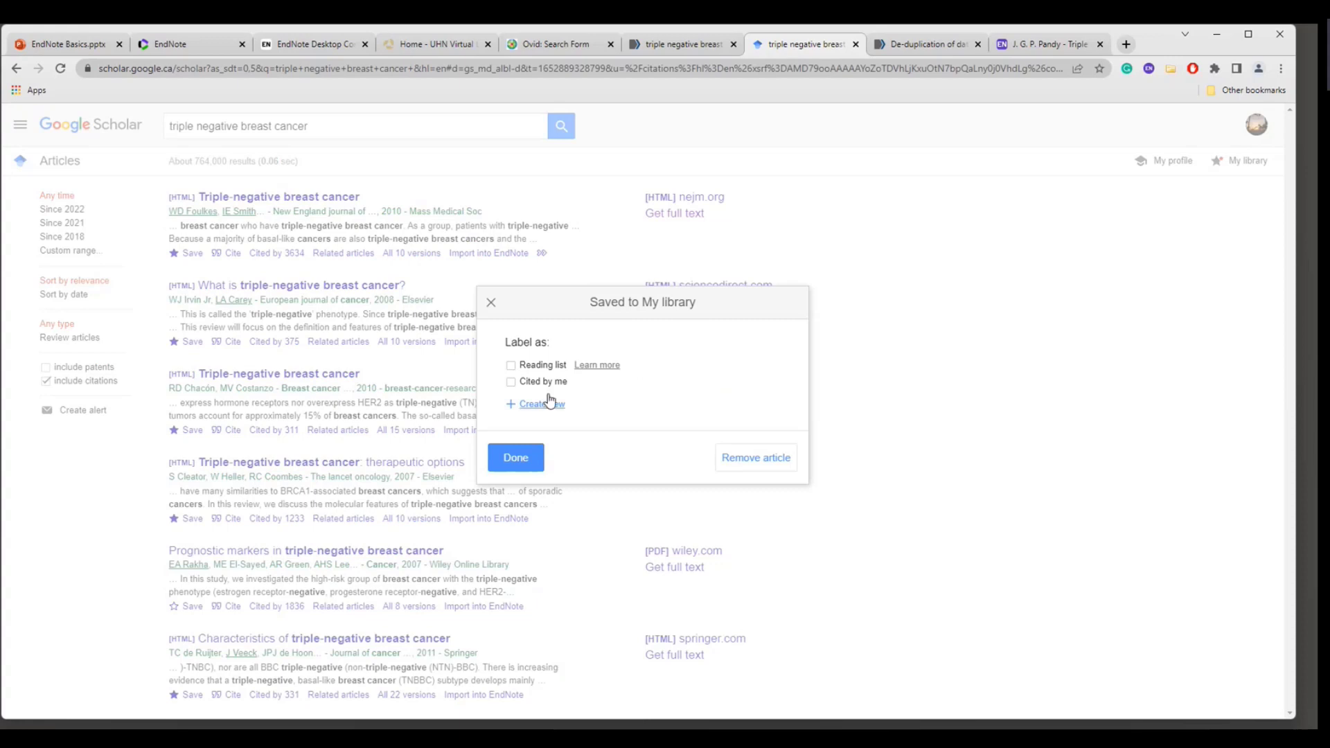
click(511, 366)
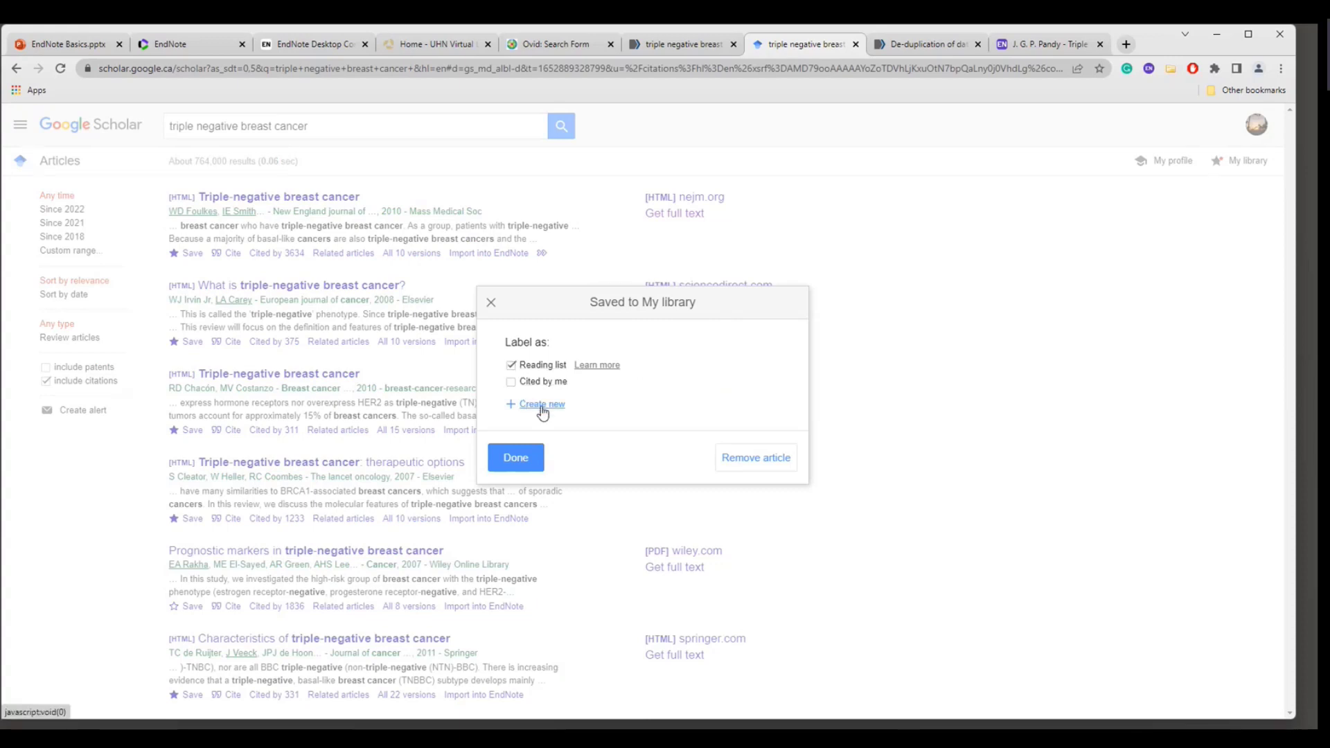
click(516, 459)
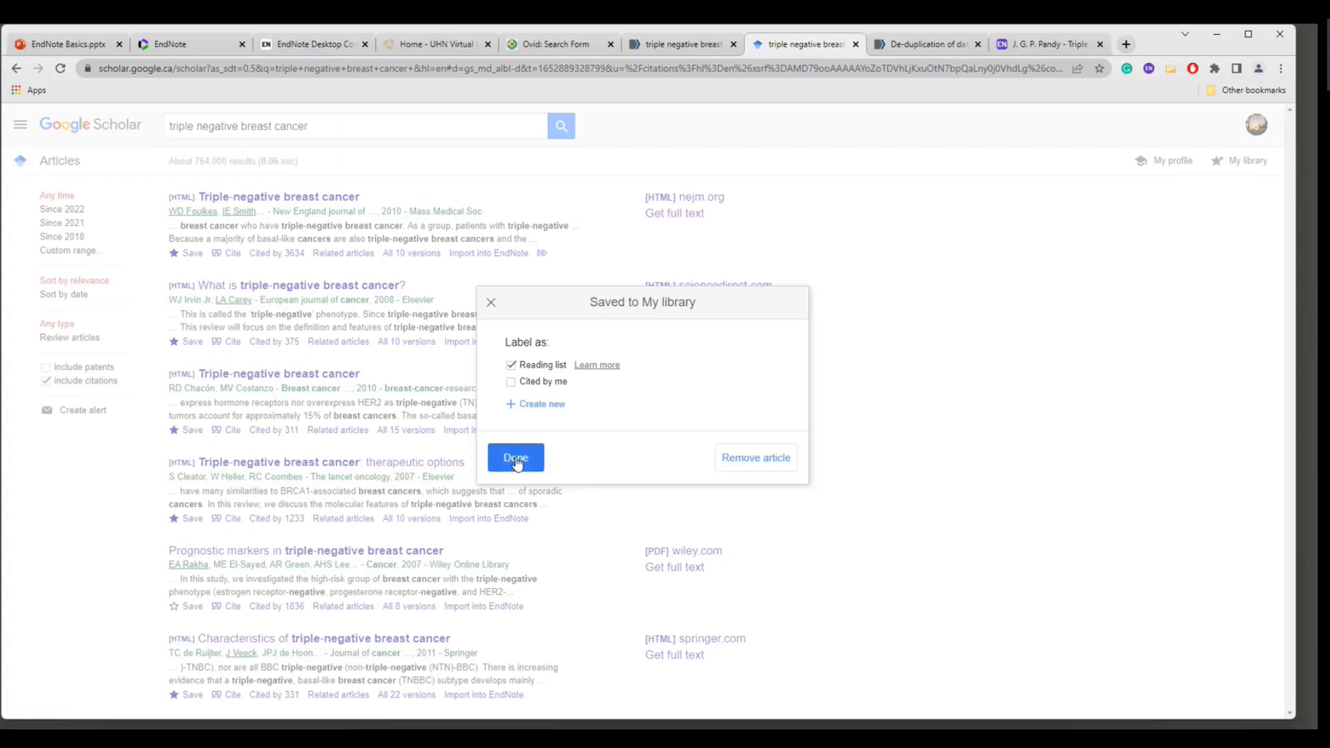
Save the article "Triple-negative breast cancer: clinical features and patterns of recurrence" to the Scholar library with the Reading list label.
scroll(413, 452, down, 4)
scroll(411, 451, down, 4)
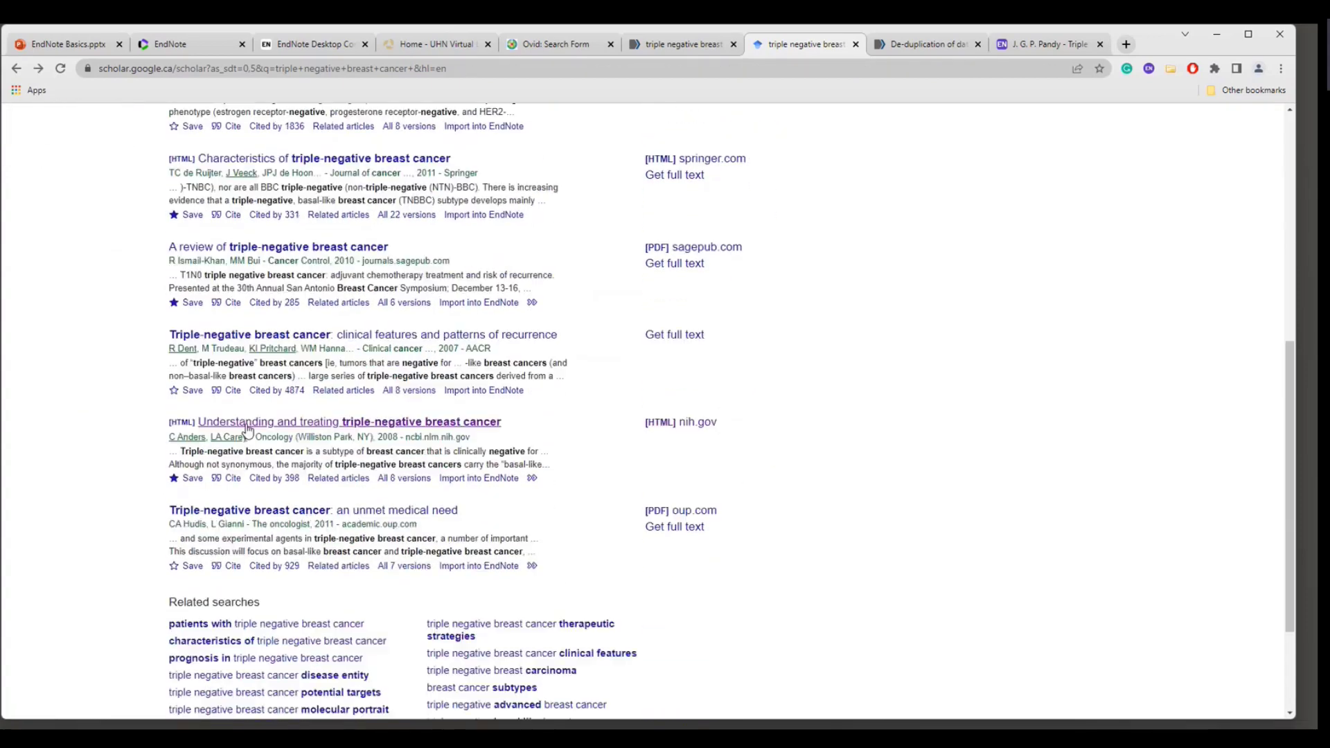
click(173, 391)
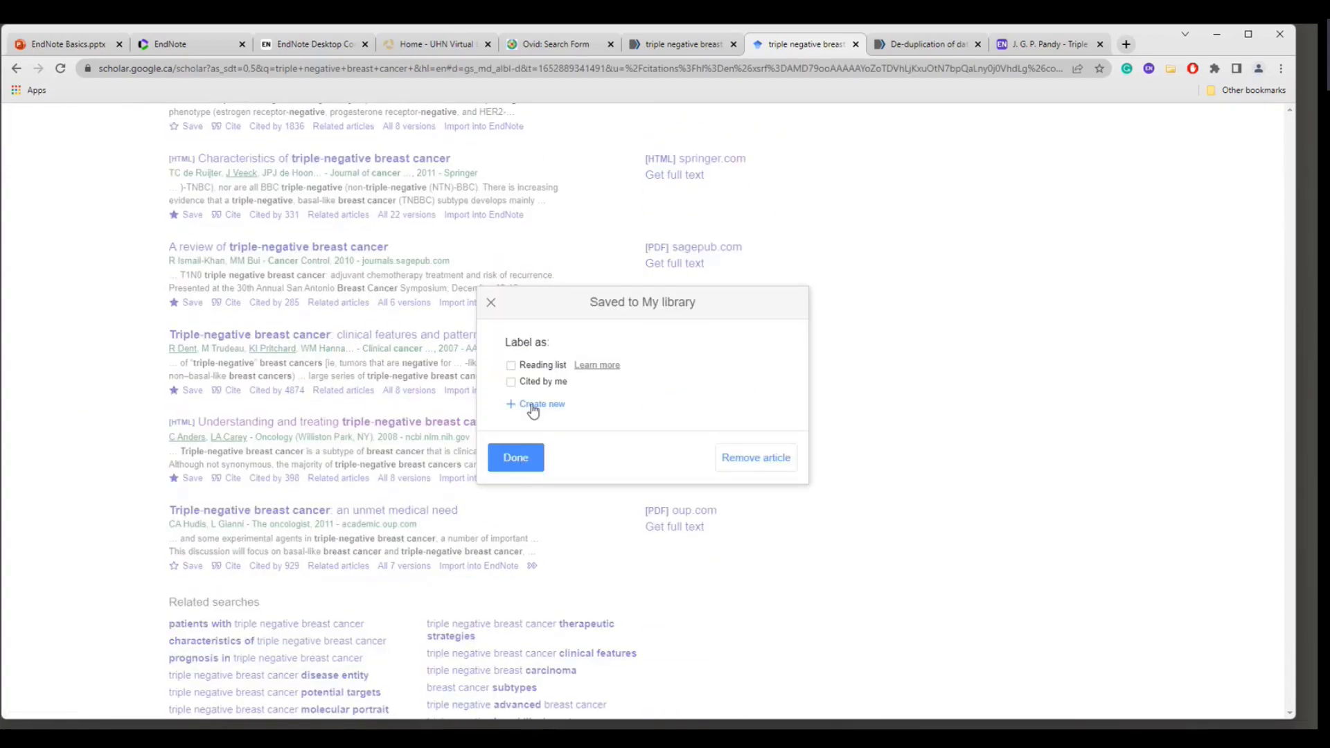
click(511, 365)
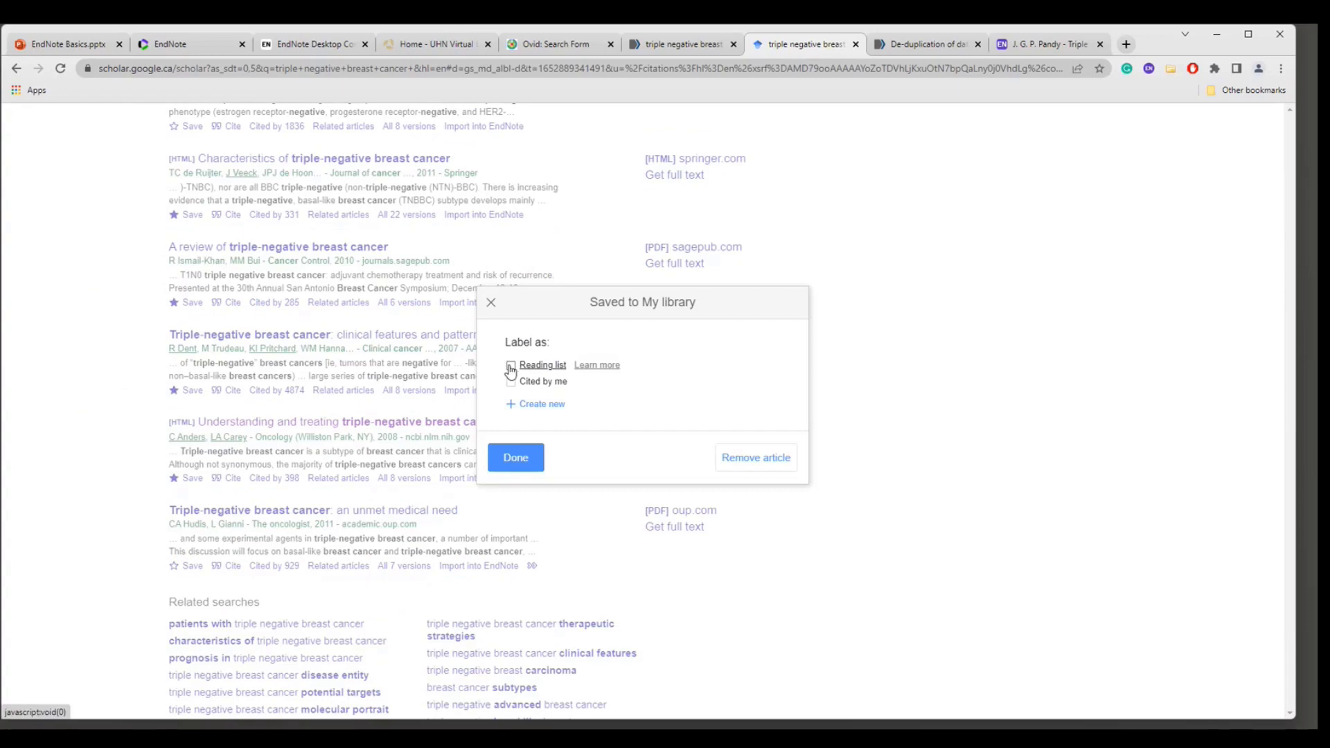
click(524, 462)
Go to the saved articles in the Scholar library and show only those labelled Reading list.
scroll(549, 439, up, 2)
scroll(551, 439, up, 5)
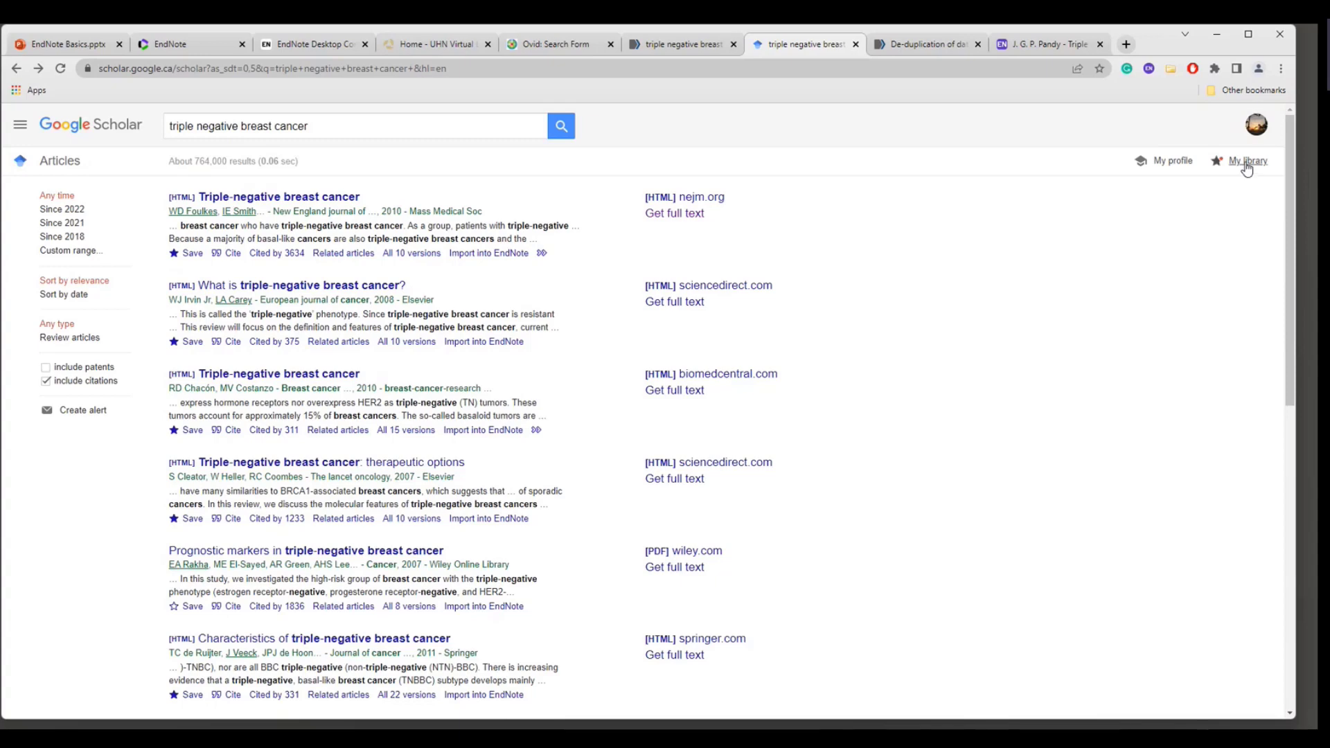
click(1247, 163)
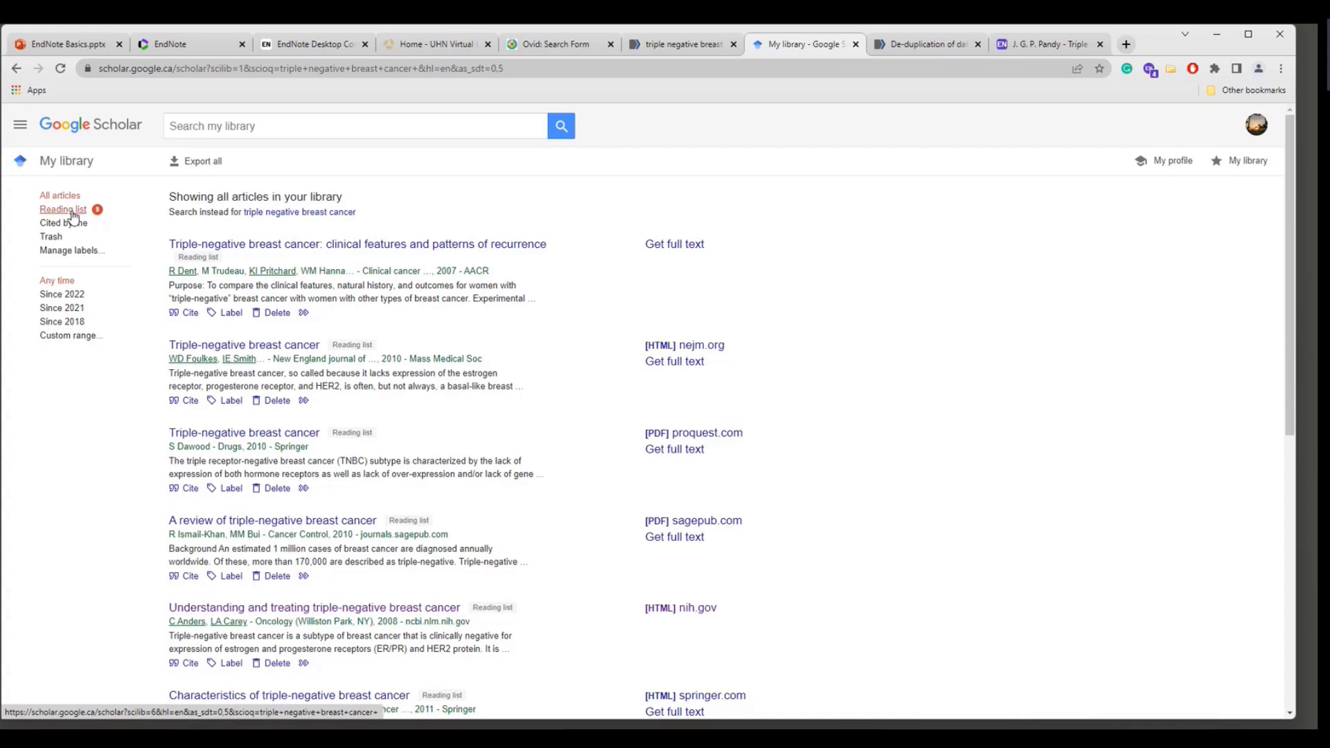
click(69, 210)
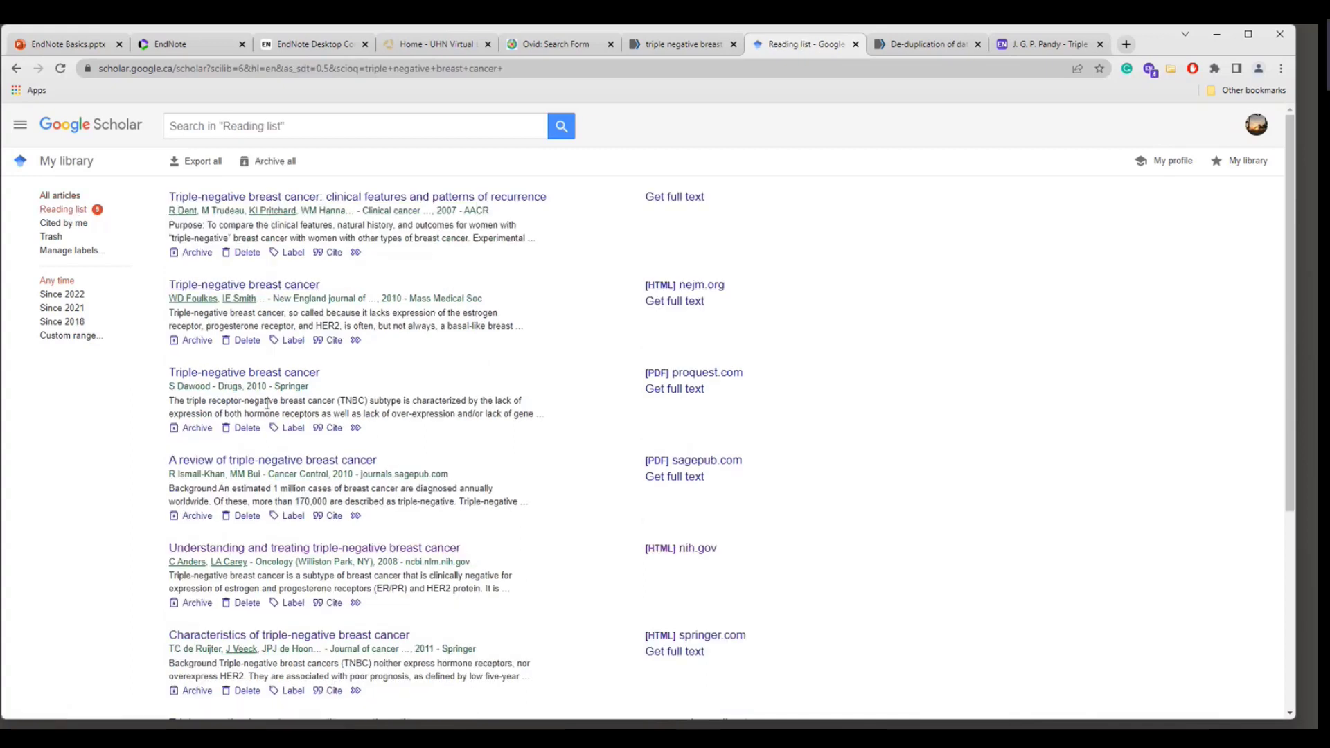
Export the whole reading list in EndNote format, import the downloaded citations (6).enw file, and switch to the EndNote library.
click(207, 166)
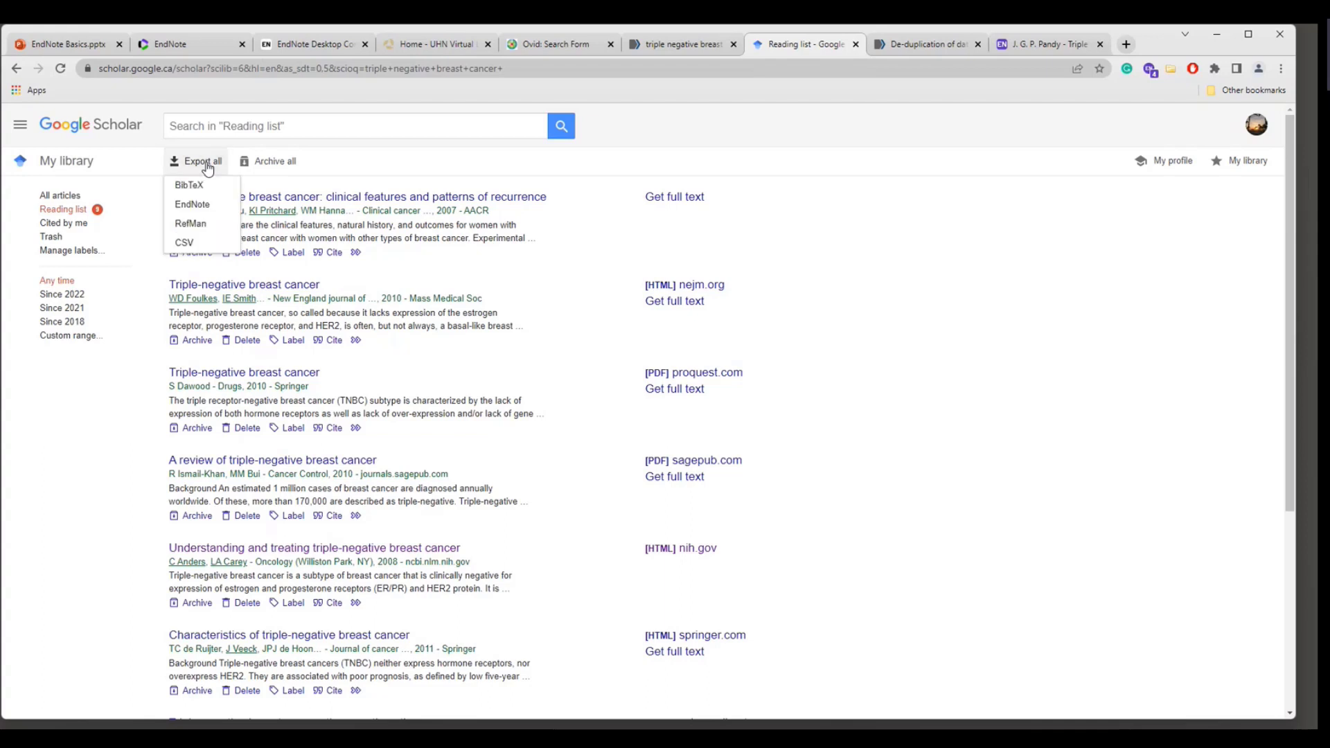
click(201, 210)
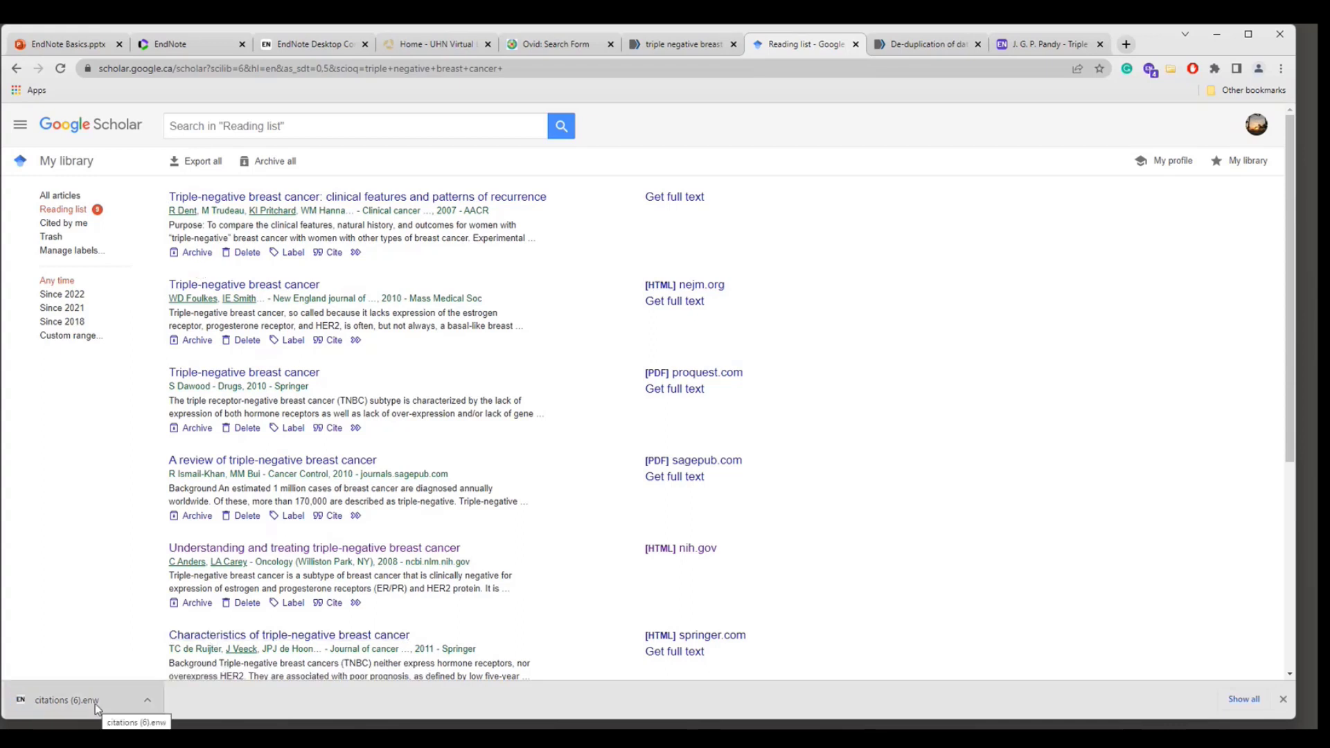
click(94, 704)
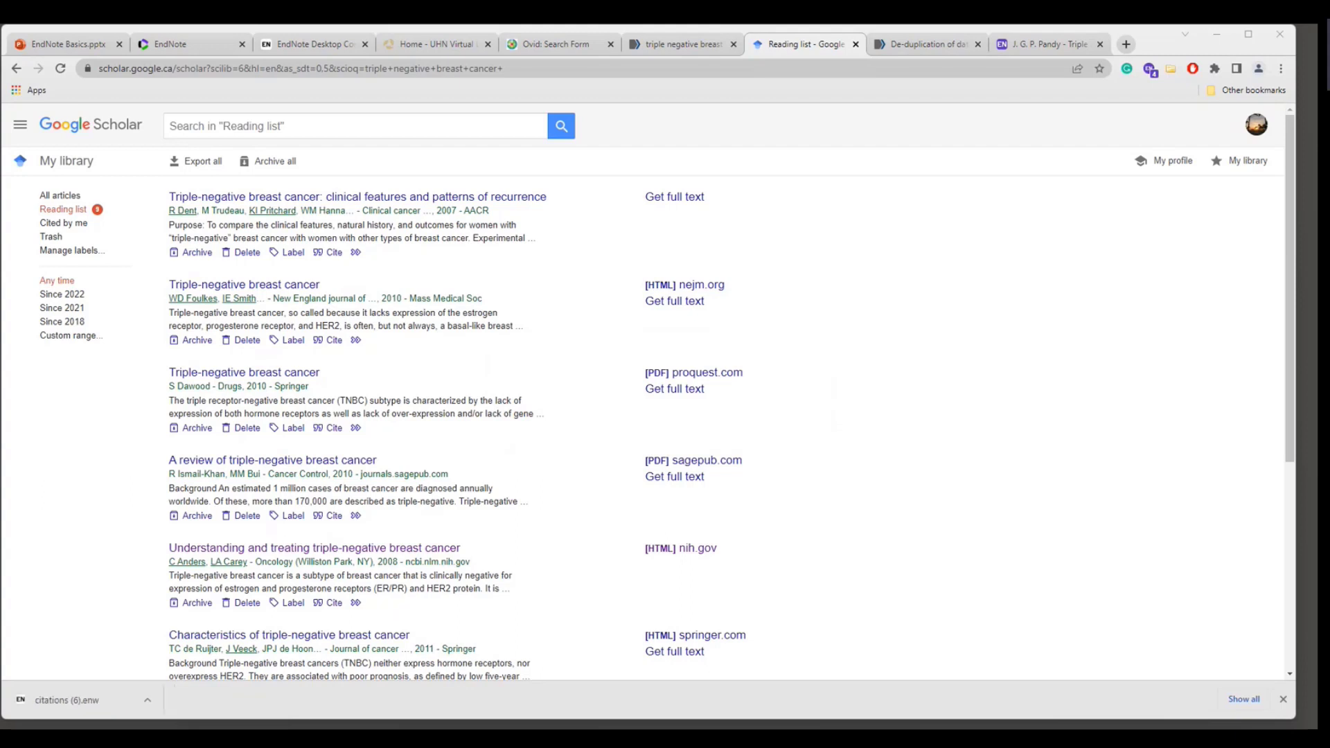
click(627, 739)
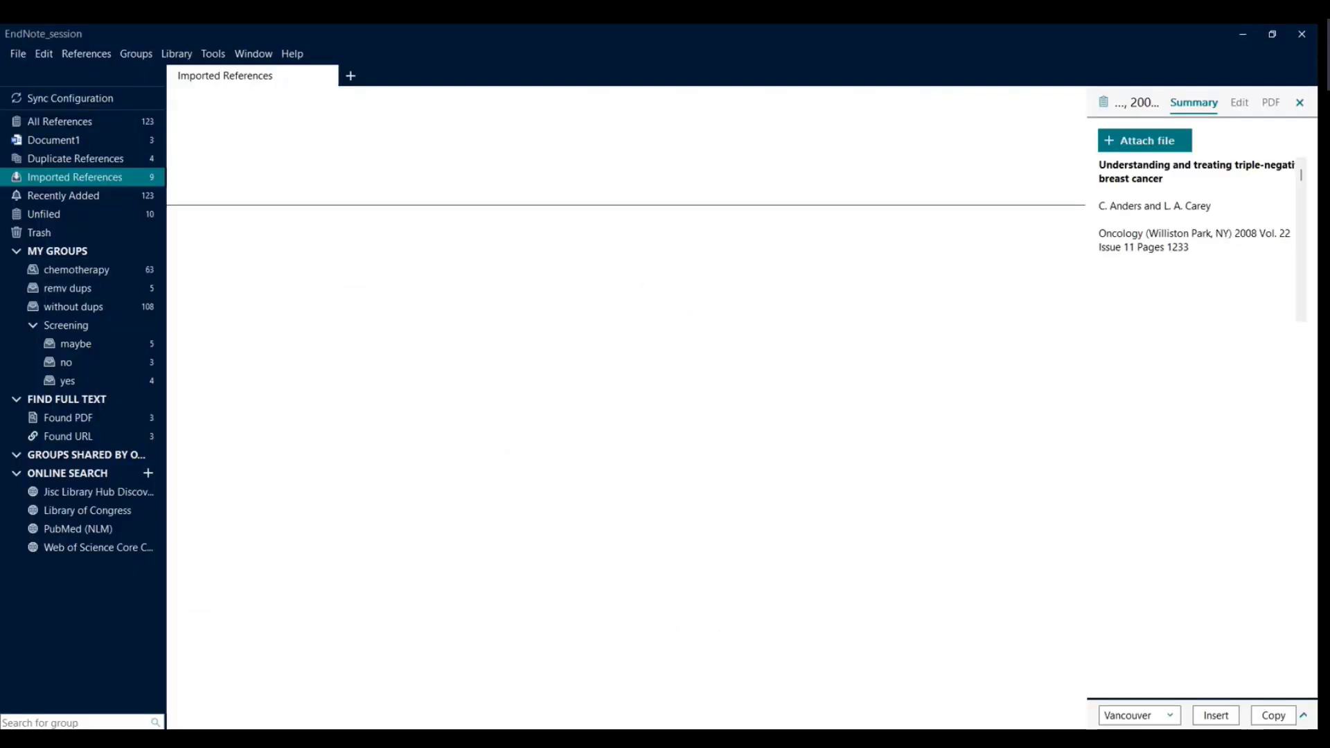